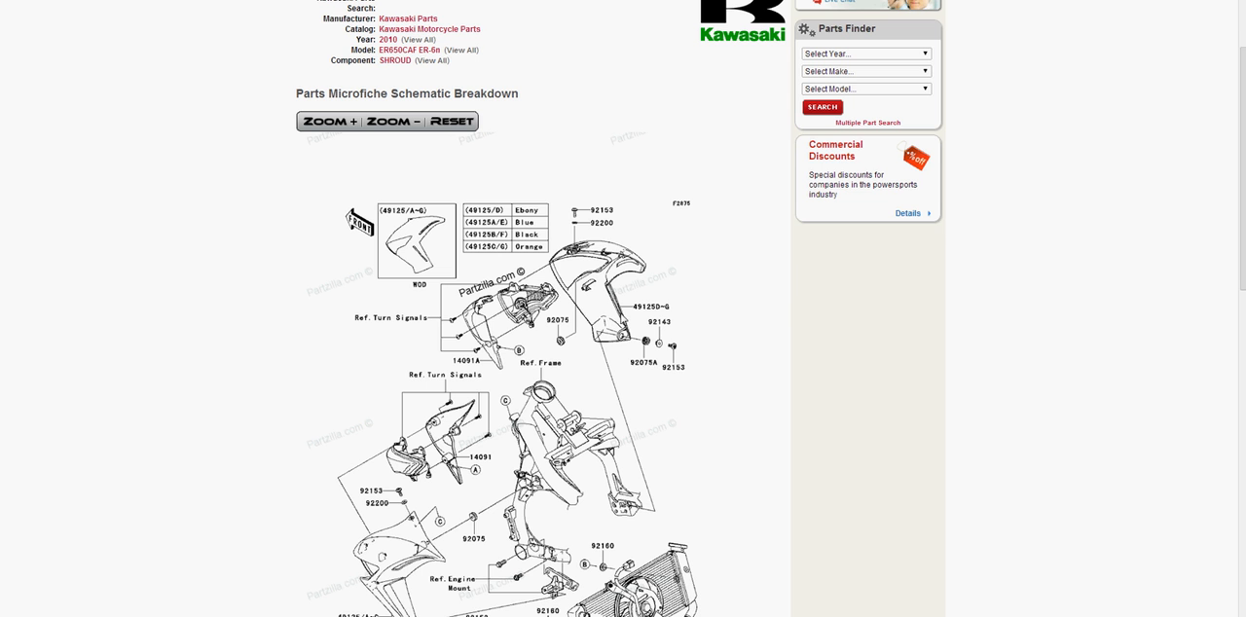
Examine the 2010 Kawasaki ER-6n shroud schematic and its parts list
scroll(607, 316, up, 1)
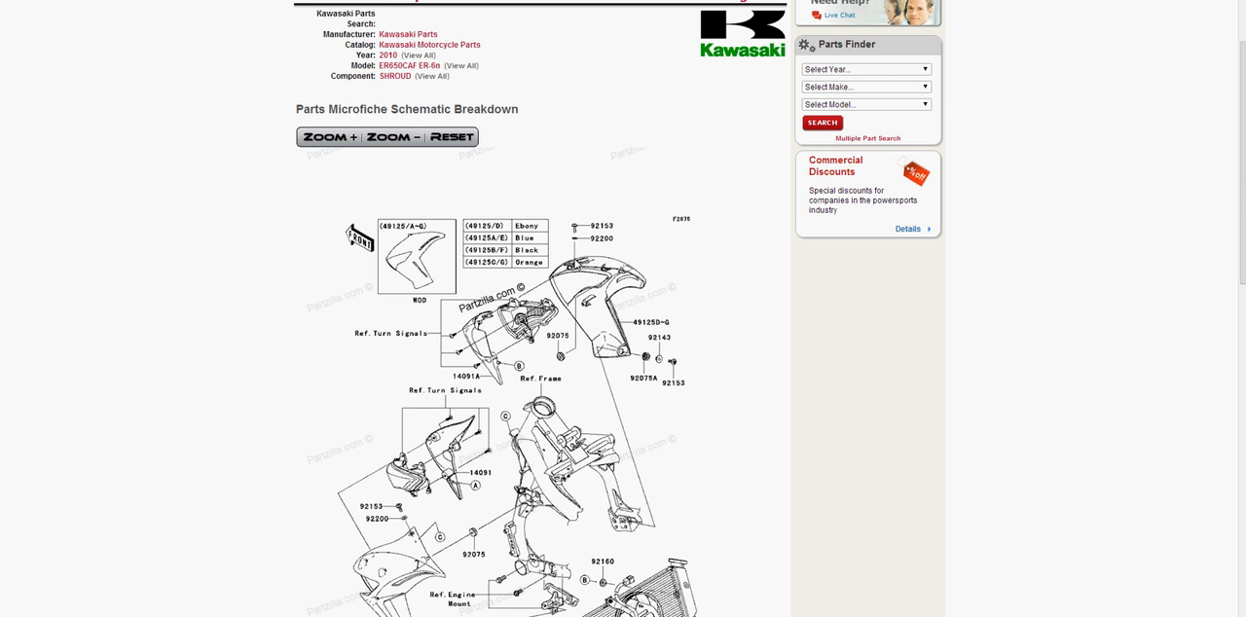
scroll(595, 266, down, 5)
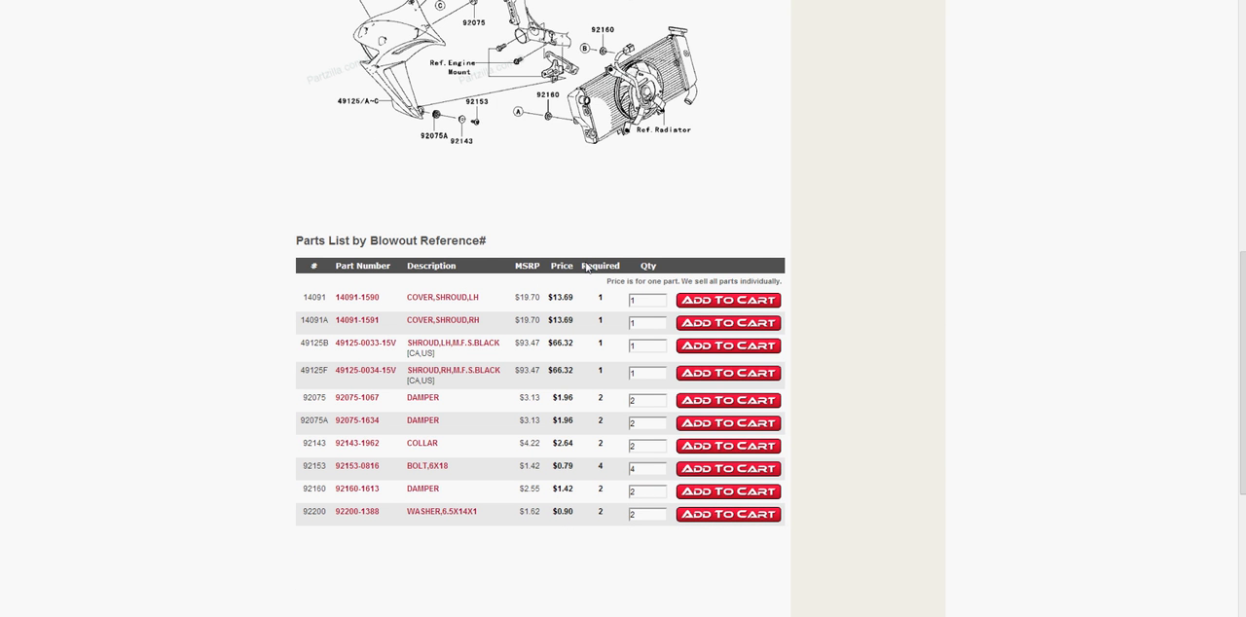
drag(571, 371, 554, 369)
click(581, 374)
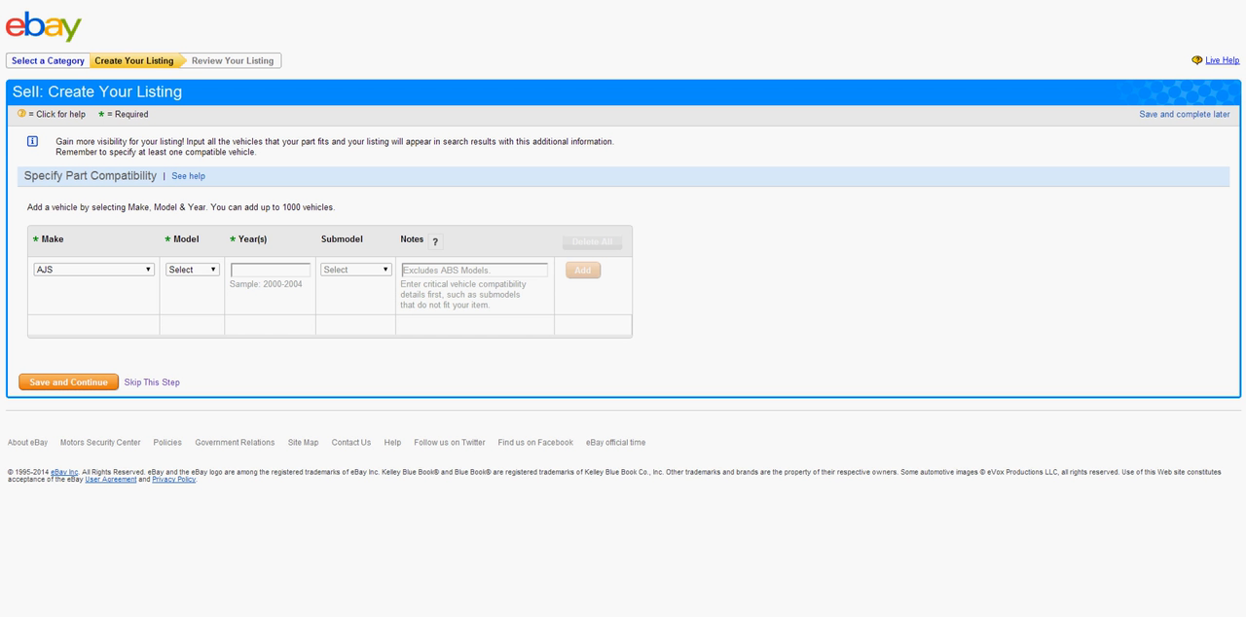
Switch to the eBay home page and open the form for selling an item
click(26, 32)
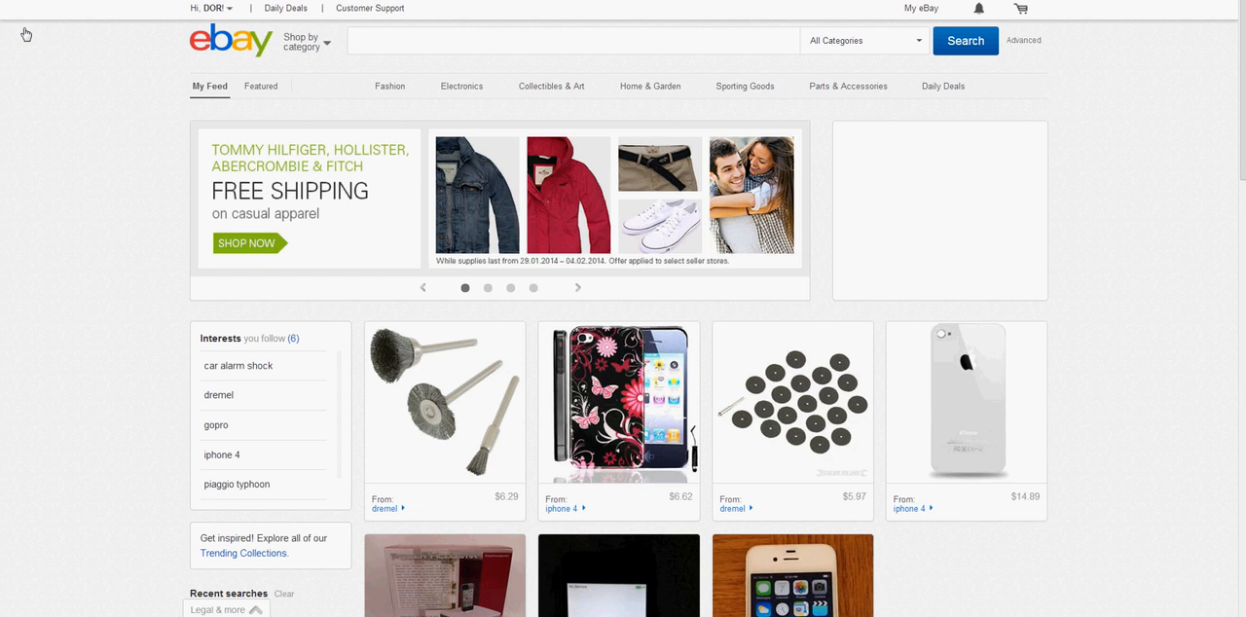
mouse_move(999, 494)
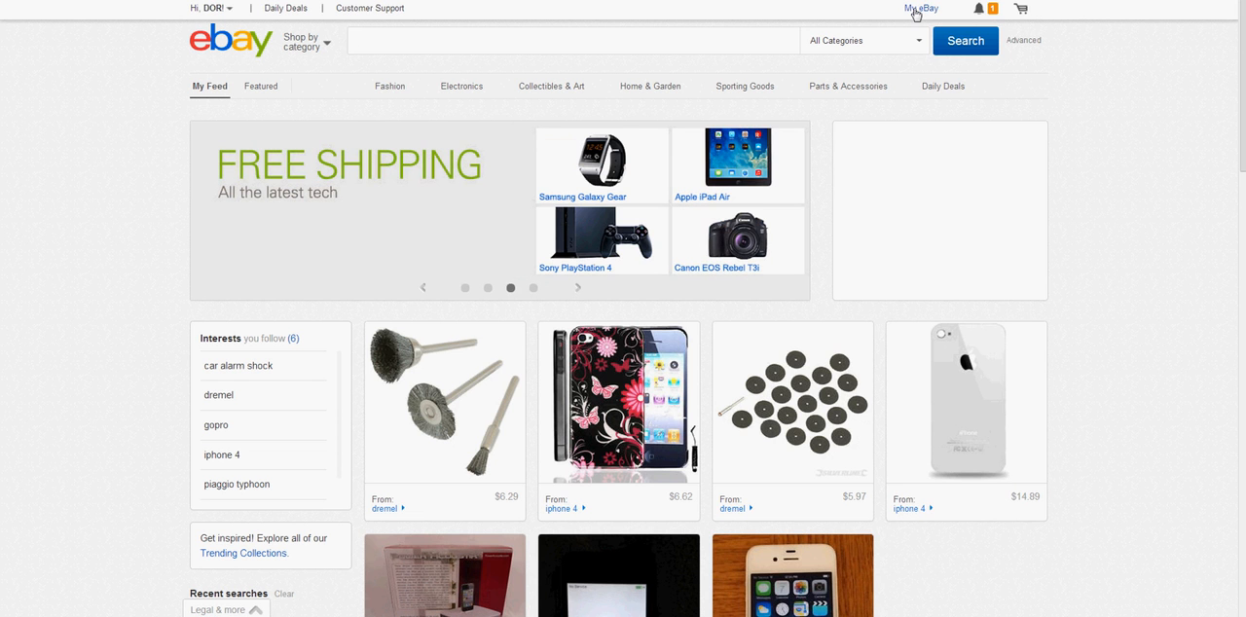
mouse_move(916, 13)
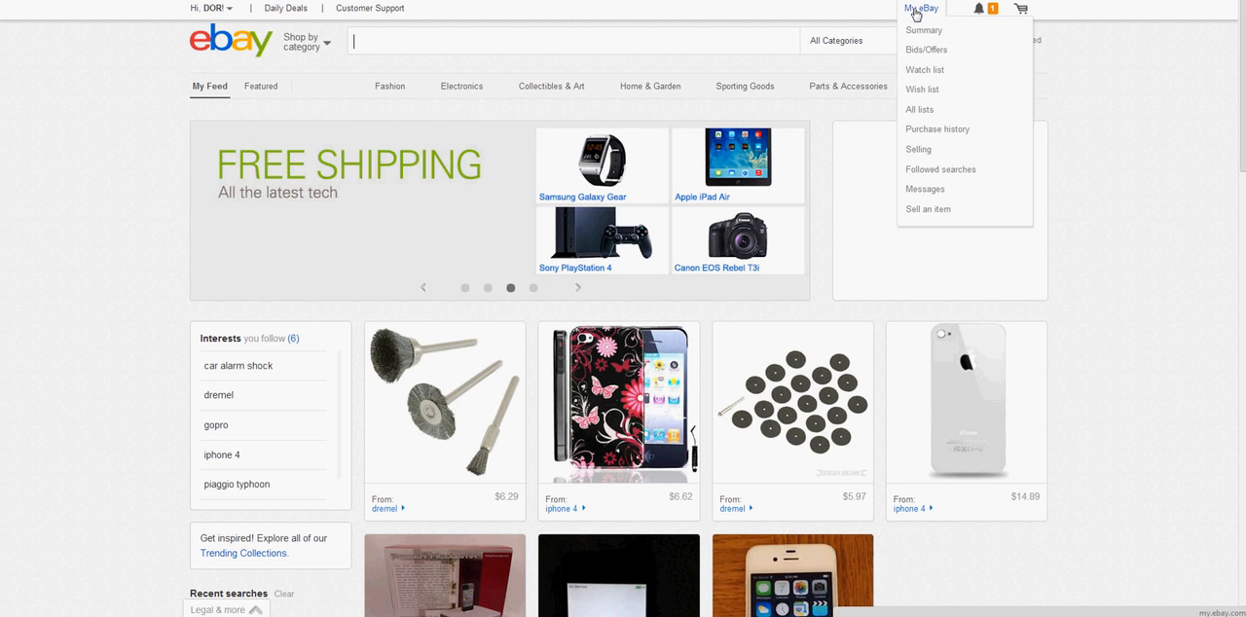
click(927, 210)
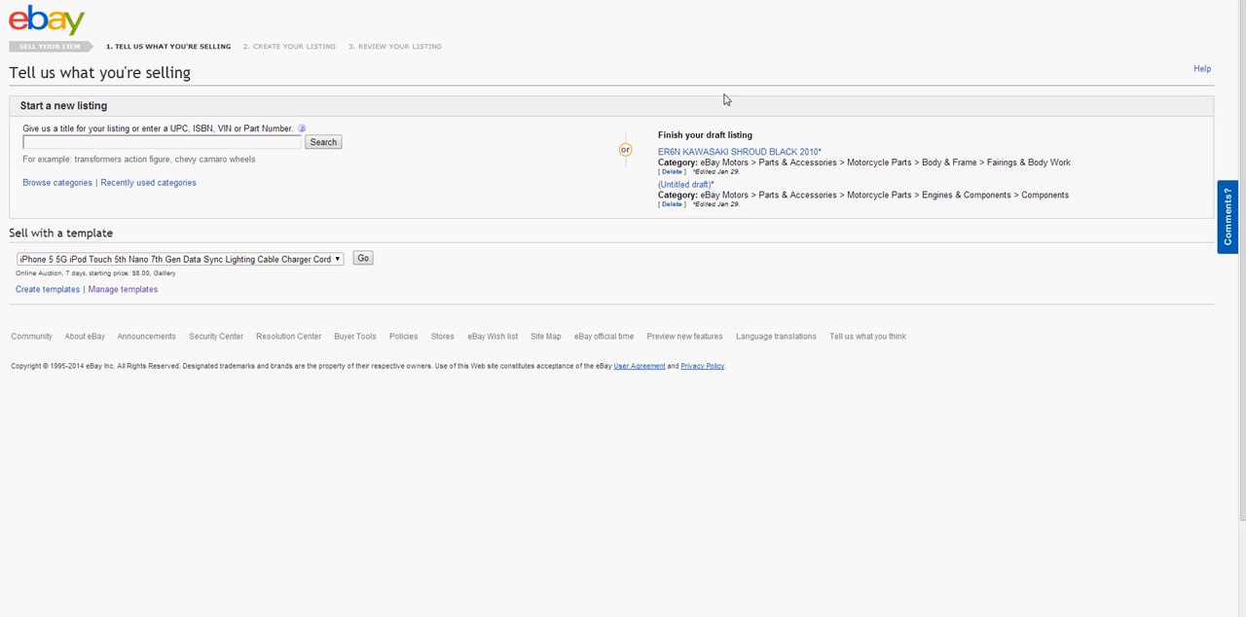
drag(647, 144, 927, 214)
click(927, 214)
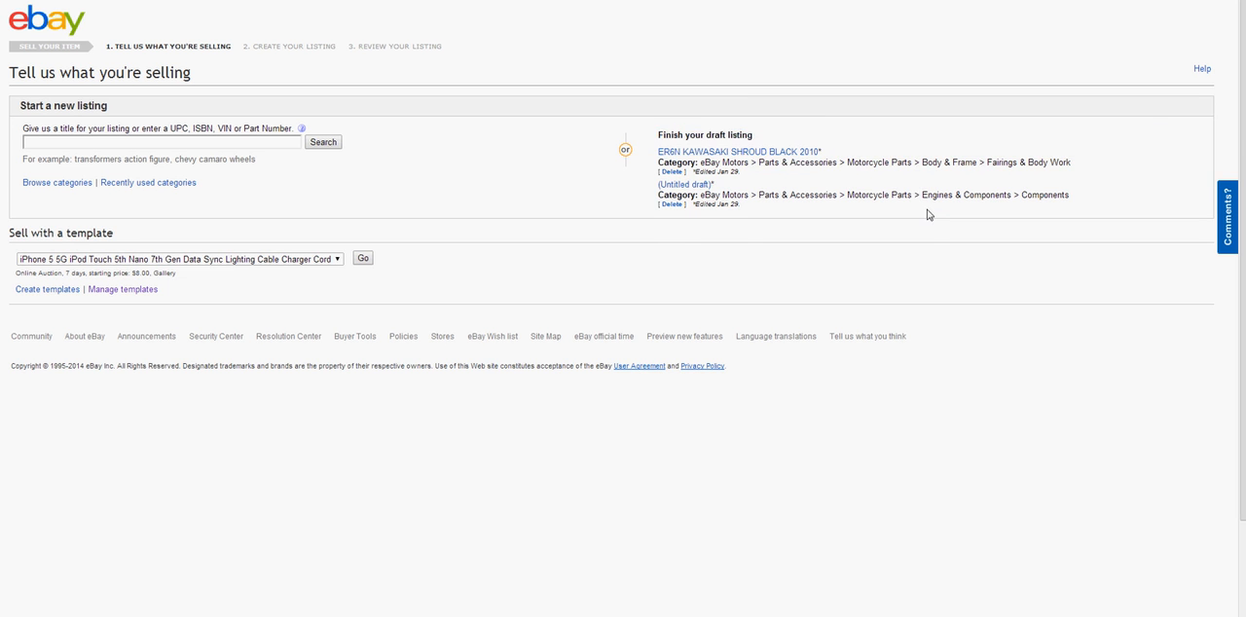
Delete both draft listings, the untitled one and ER6N KAWASAKI SHROUD BLACK 2010
click(670, 206)
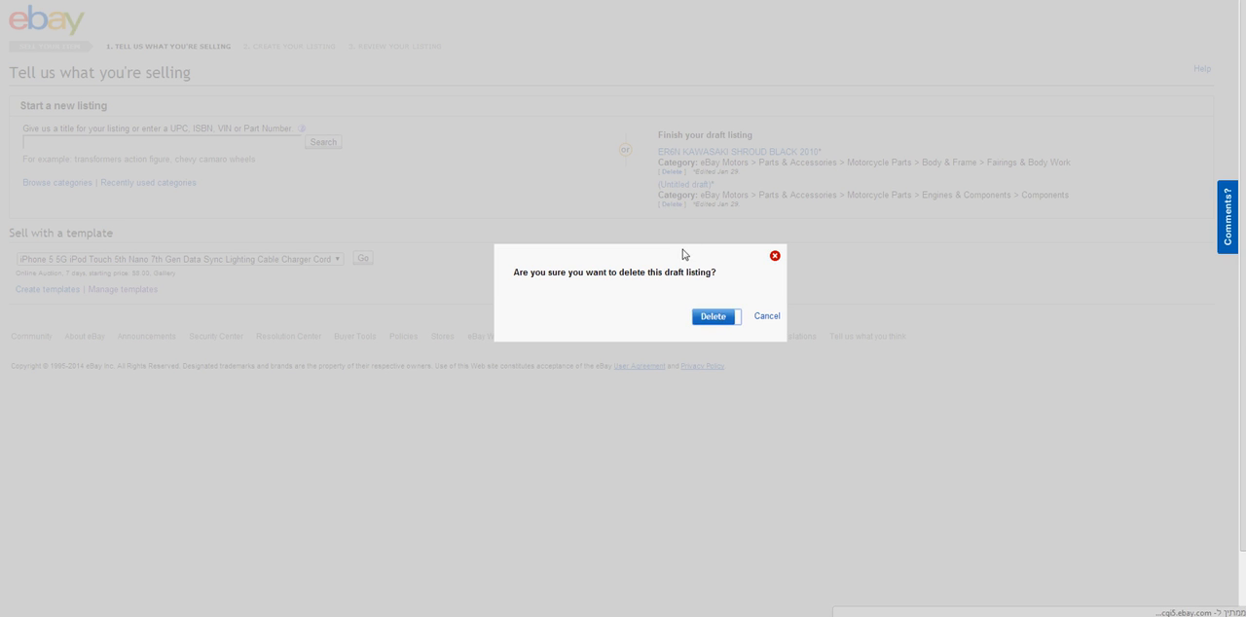
key(Return)
click(671, 172)
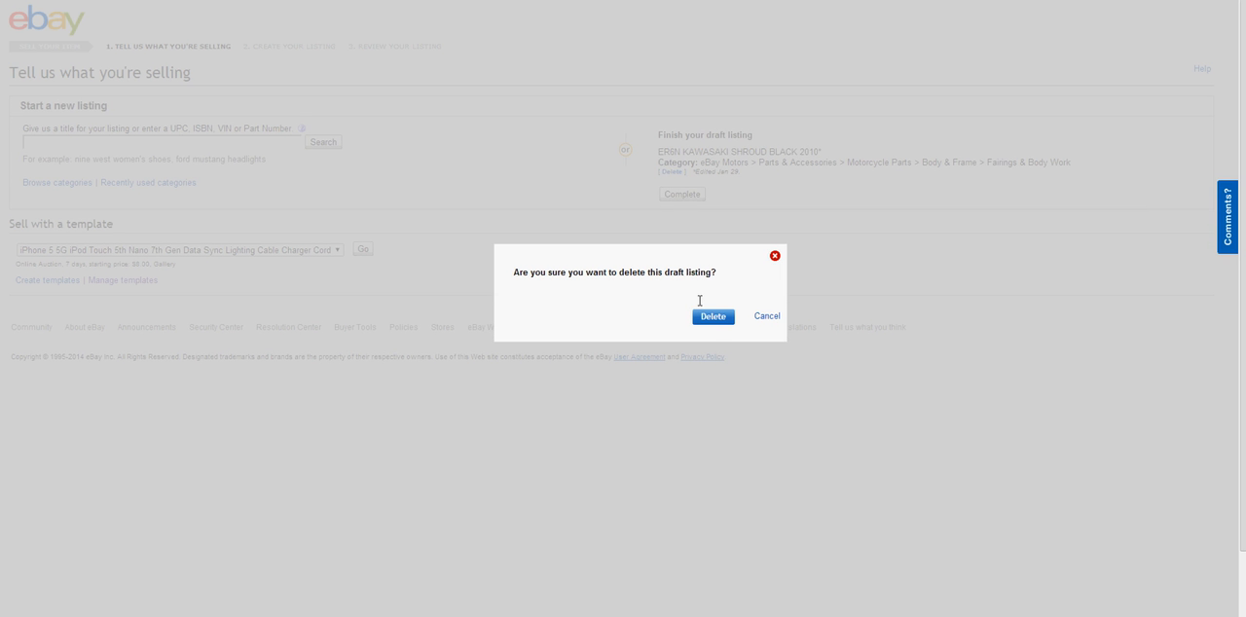
click(716, 316)
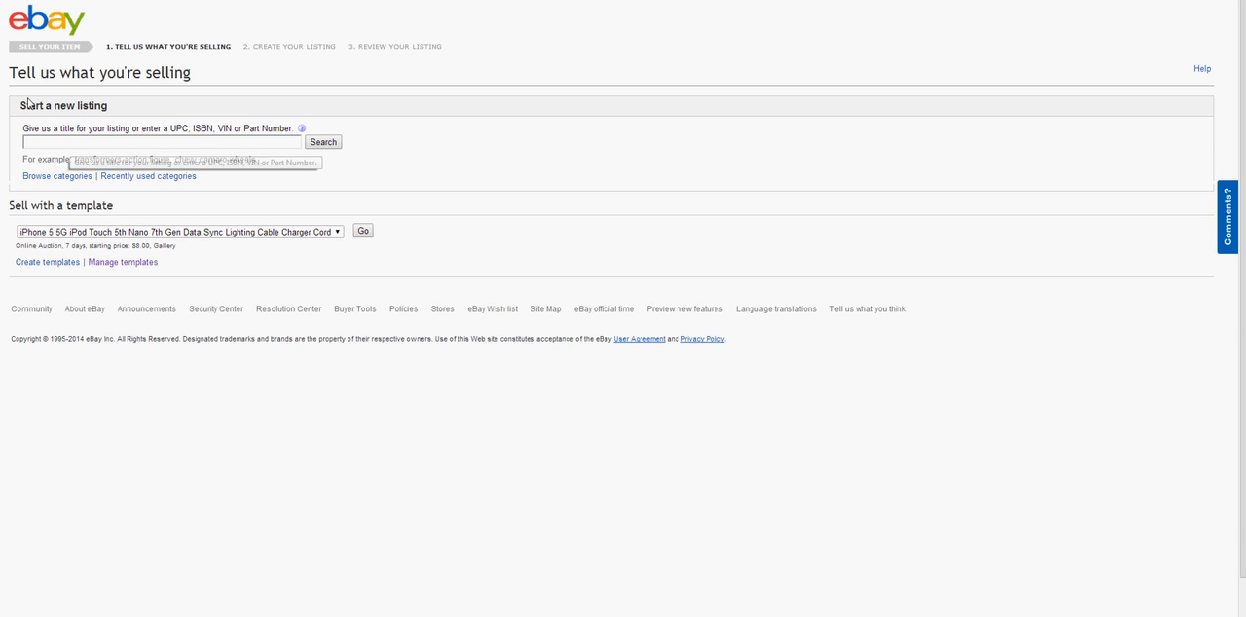
Check the black right-hand shroud's reference number in the Partzilla parts list and return to the eBay listing form
drag(18, 109, 113, 105)
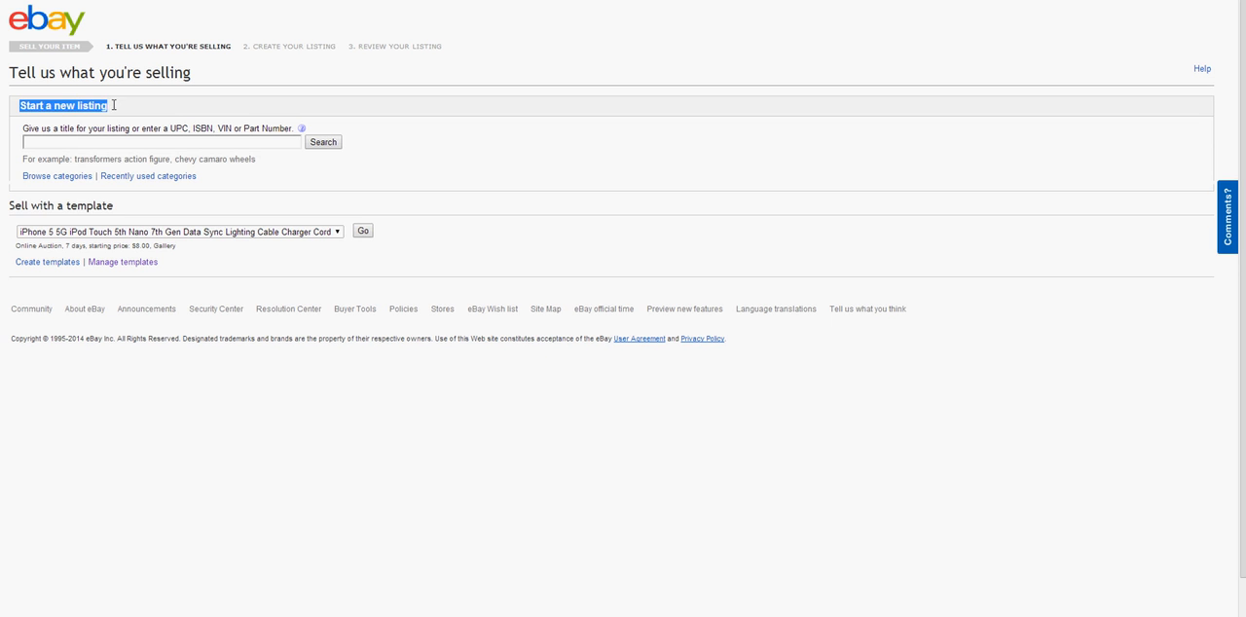
click(78, 139)
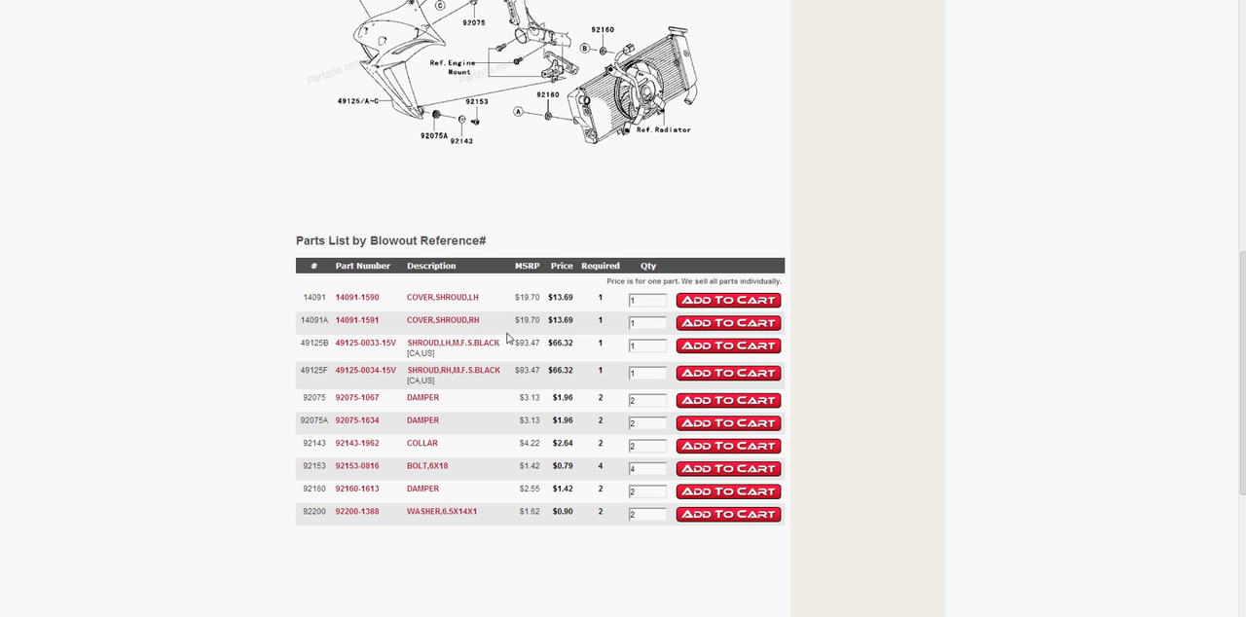
double_click(310, 371)
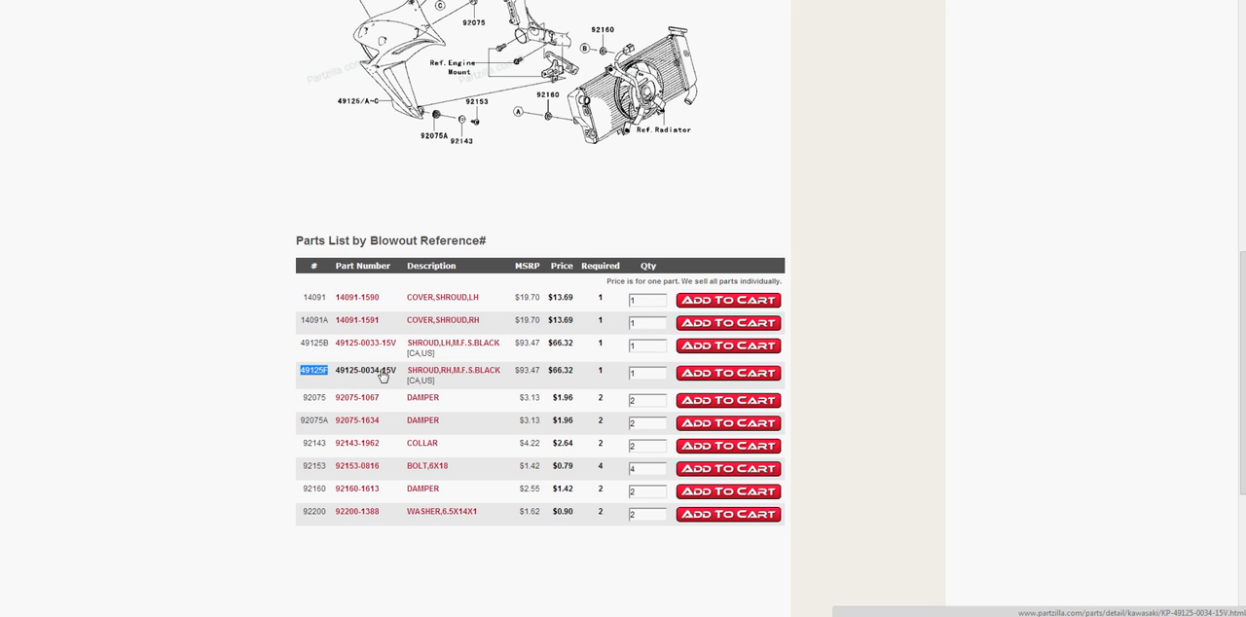
click(233, 1)
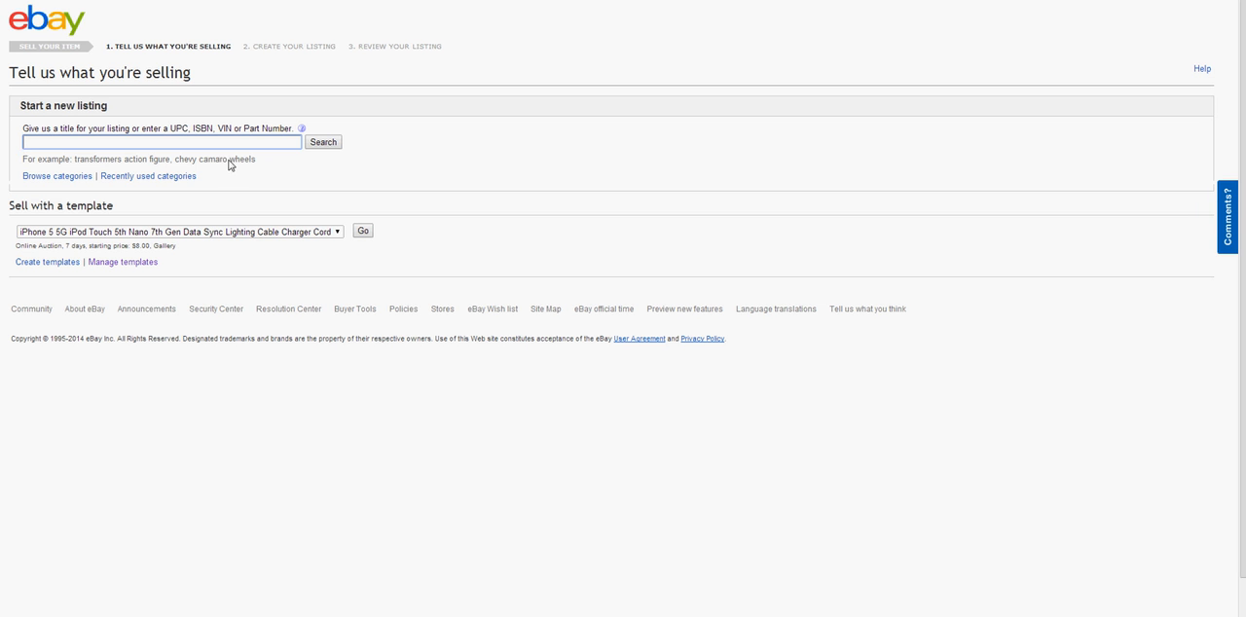
drag(7, 206, 111, 211)
click(112, 212)
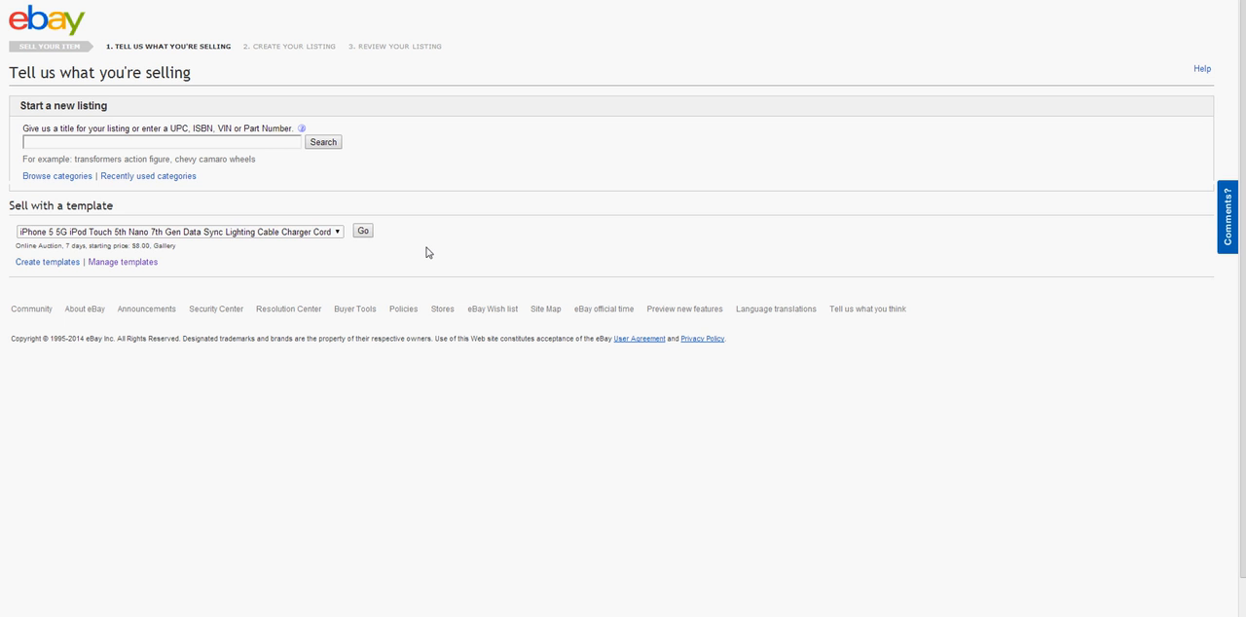
Search for a matching listing category with the title ER6 SHROUD
click(268, 137)
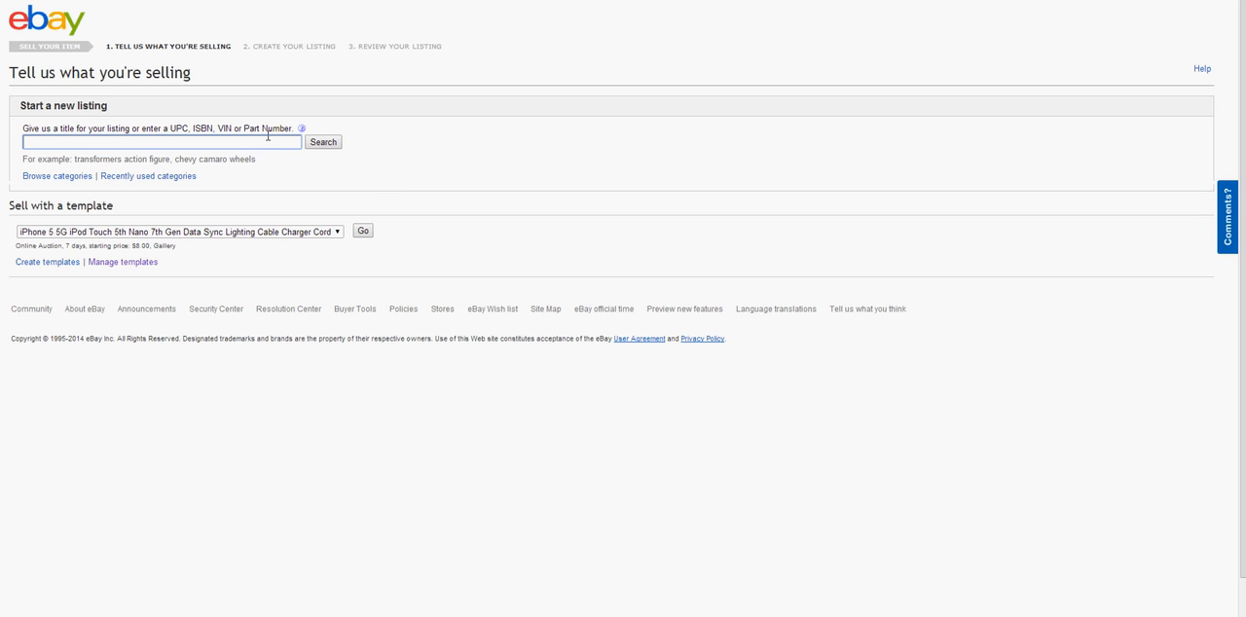
text(ER6 SHROUD)
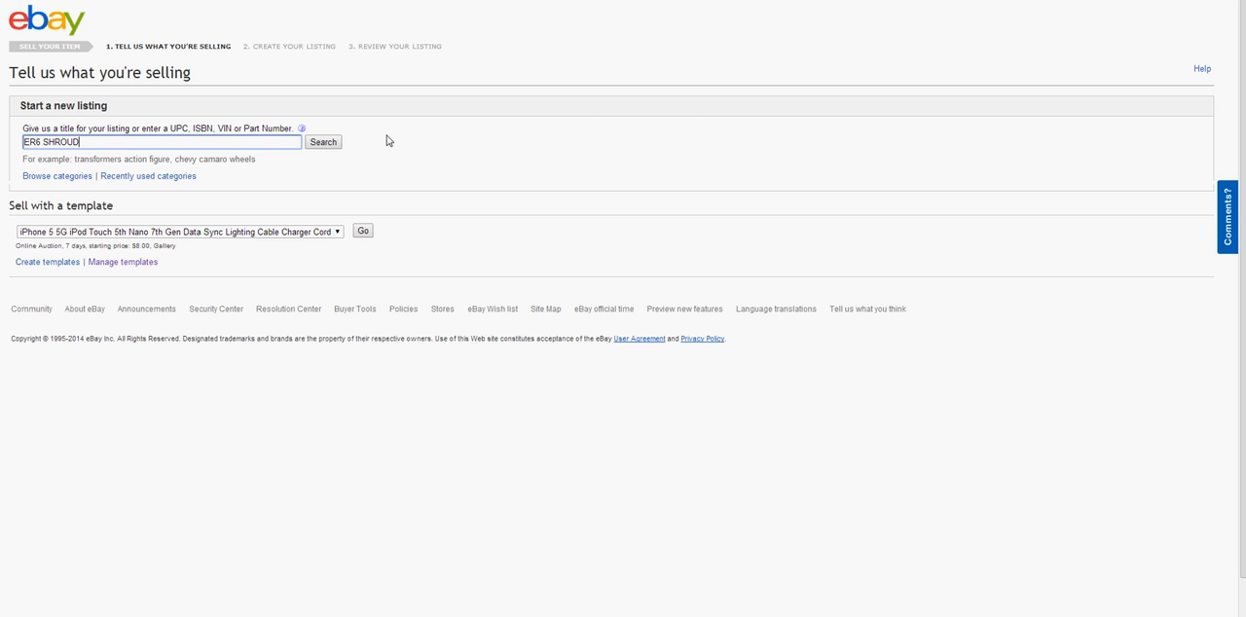
click(324, 143)
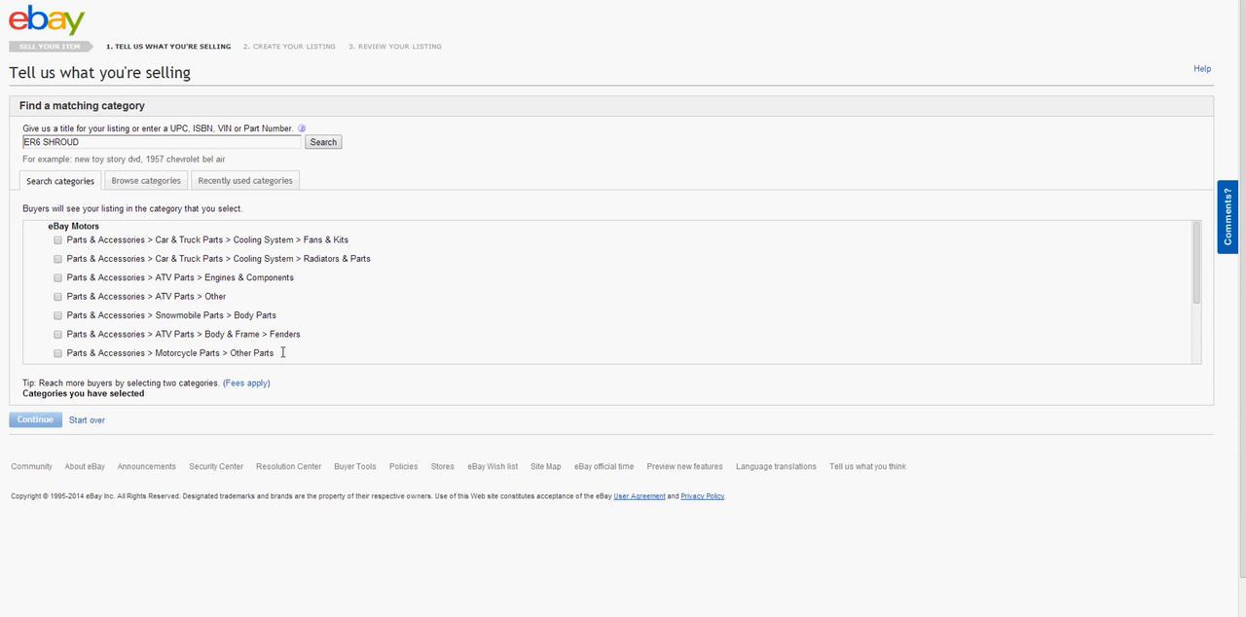
Review the suggested Motorcycle Parts category and look through the full list of eBay categories
drag(282, 356, 61, 361)
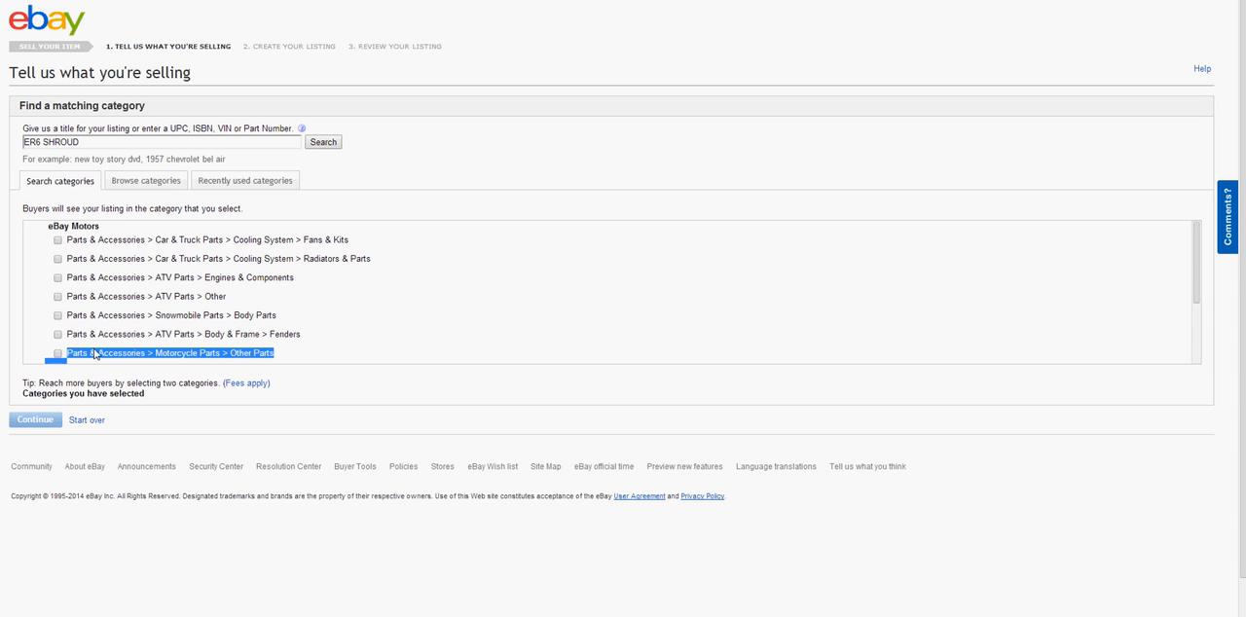
click(254, 352)
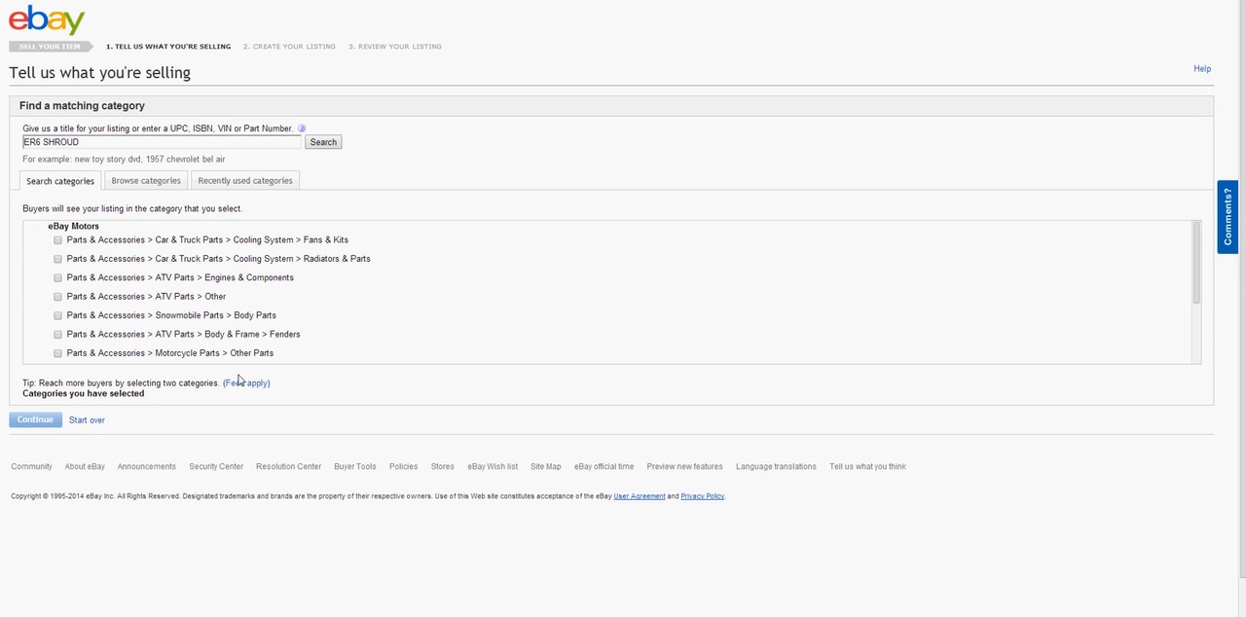
click(149, 184)
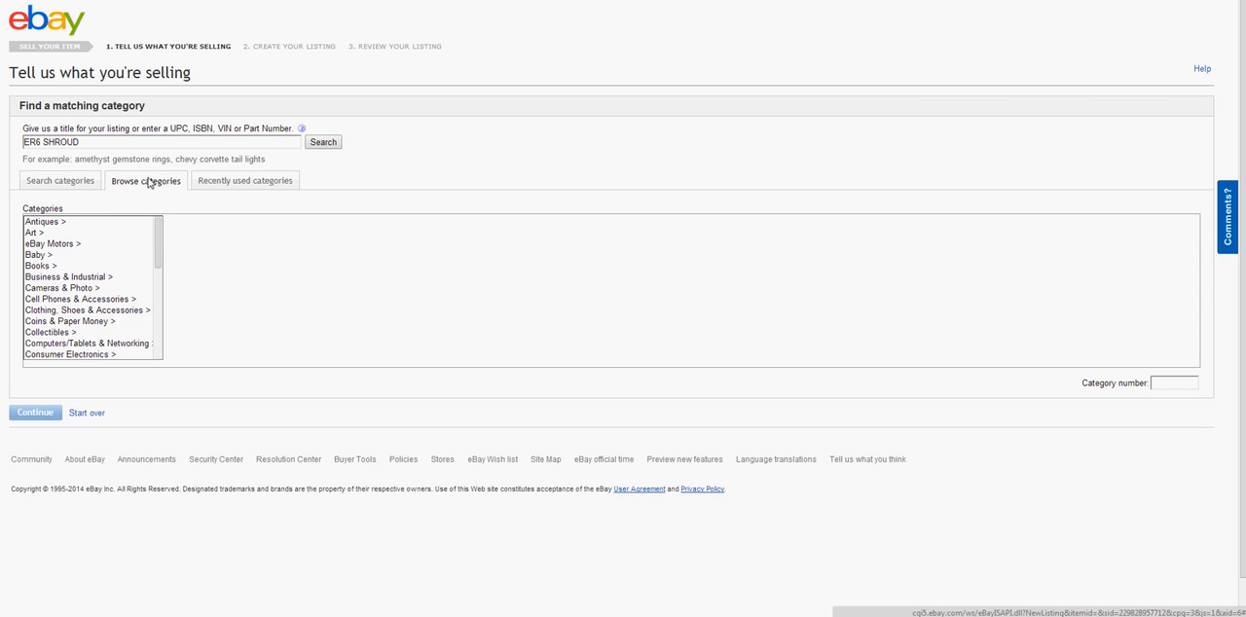
scroll(161, 253, down, 1)
drag(162, 265, 157, 356)
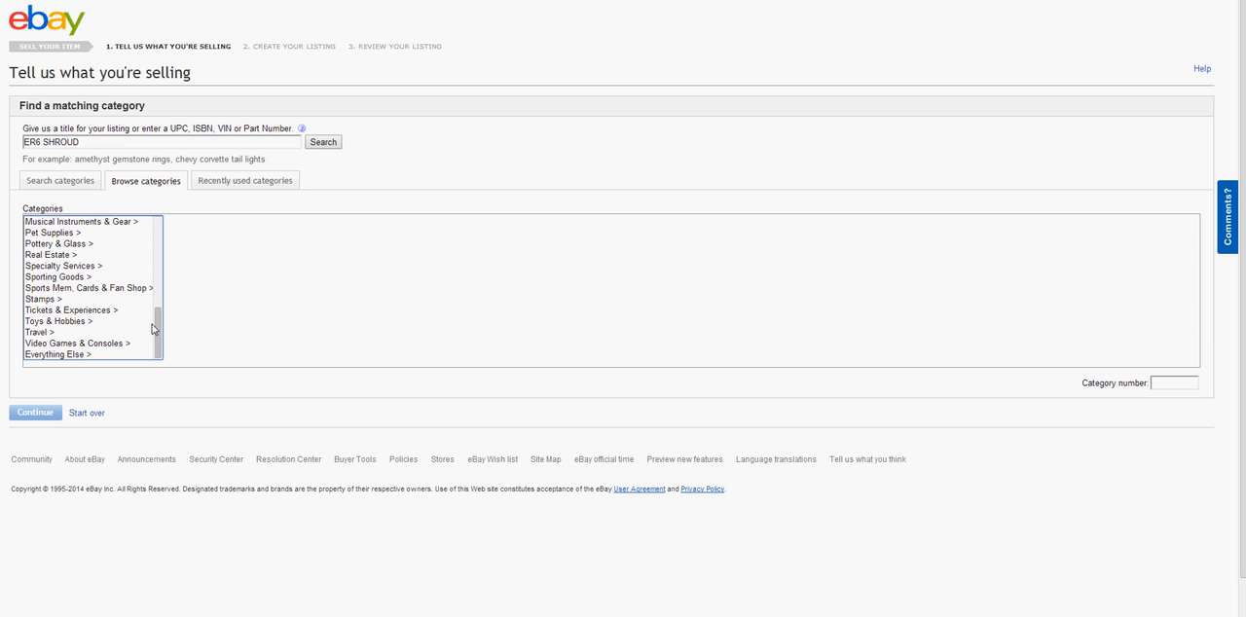
Return to the category search and search for matching categories with the title ER6N SHROUD
click(51, 181)
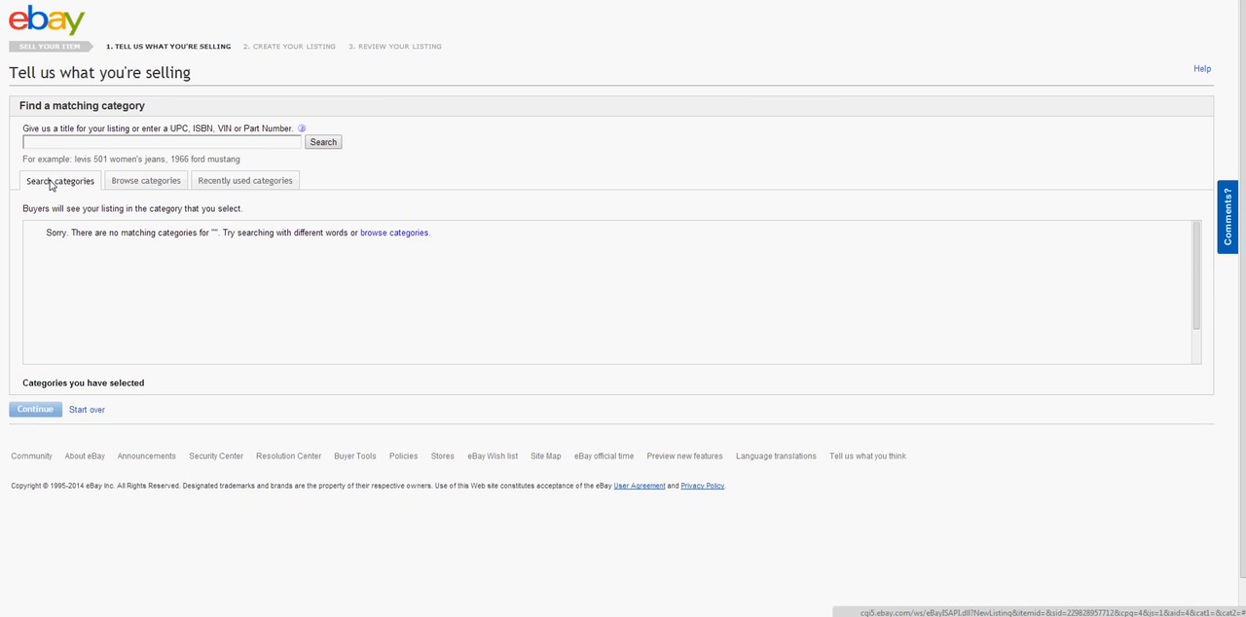
click(94, 142)
text(ER6)
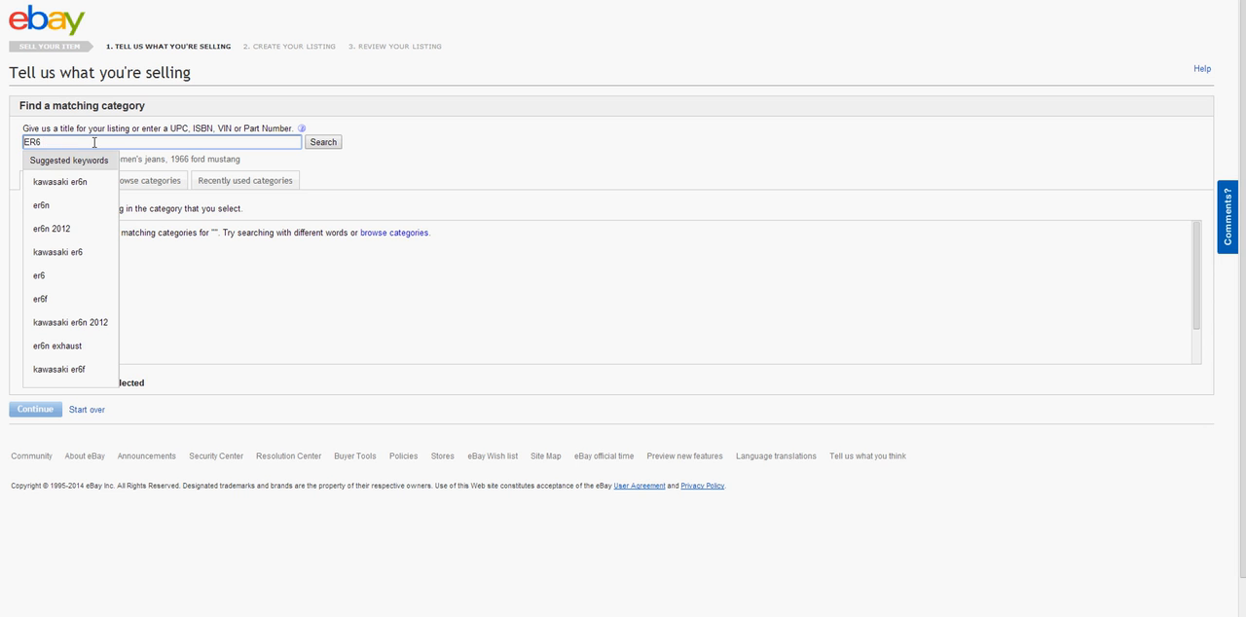
text( SHRO)
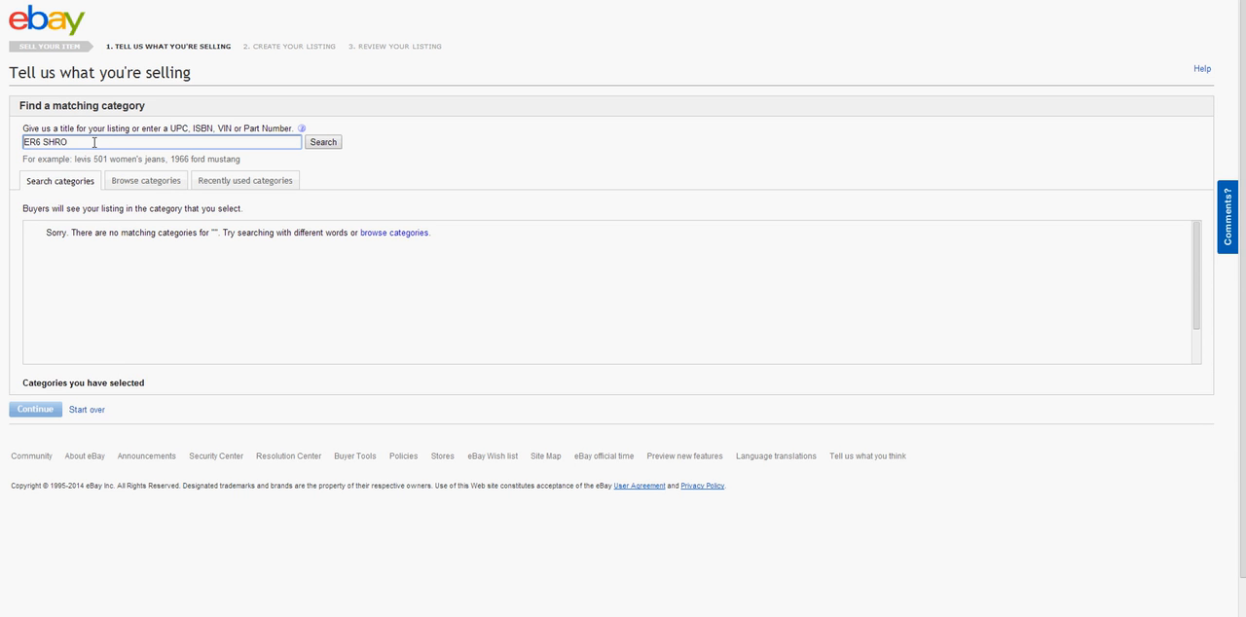
text(UD)
key(Left)
text(N)
click(323, 142)
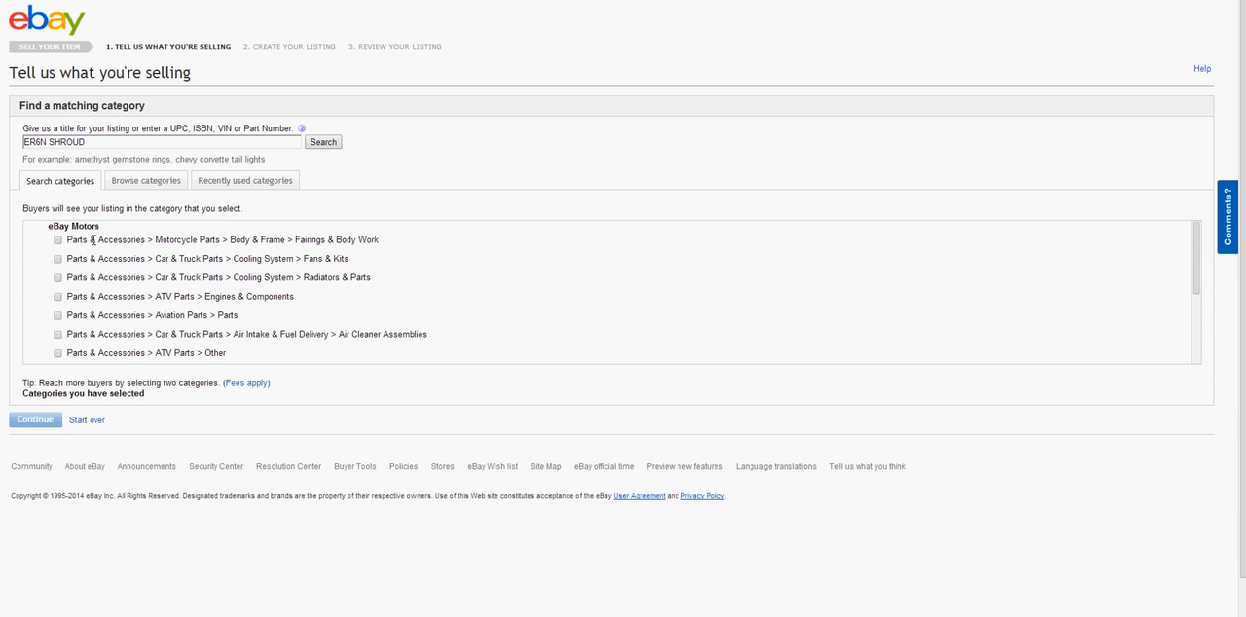
Choose only Motorcycle Parts > Body & Frame > Fairings & Body Work as the listing category and continue
click(57, 239)
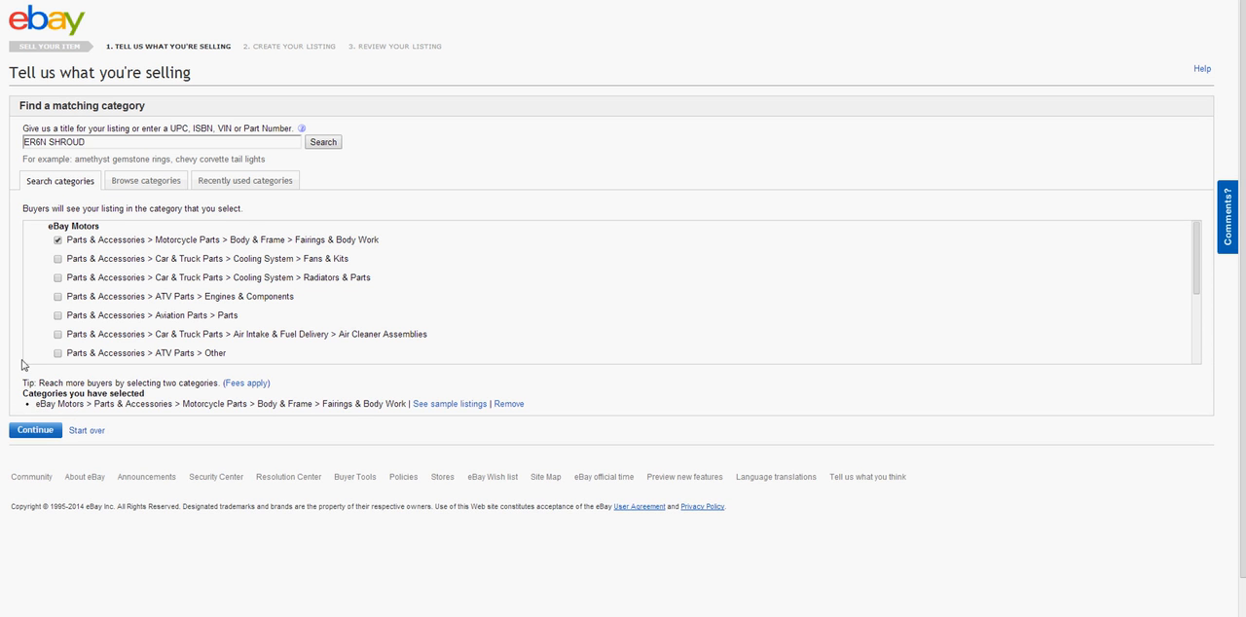
click(57, 259)
click(57, 259)
click(58, 278)
click(57, 277)
click(58, 297)
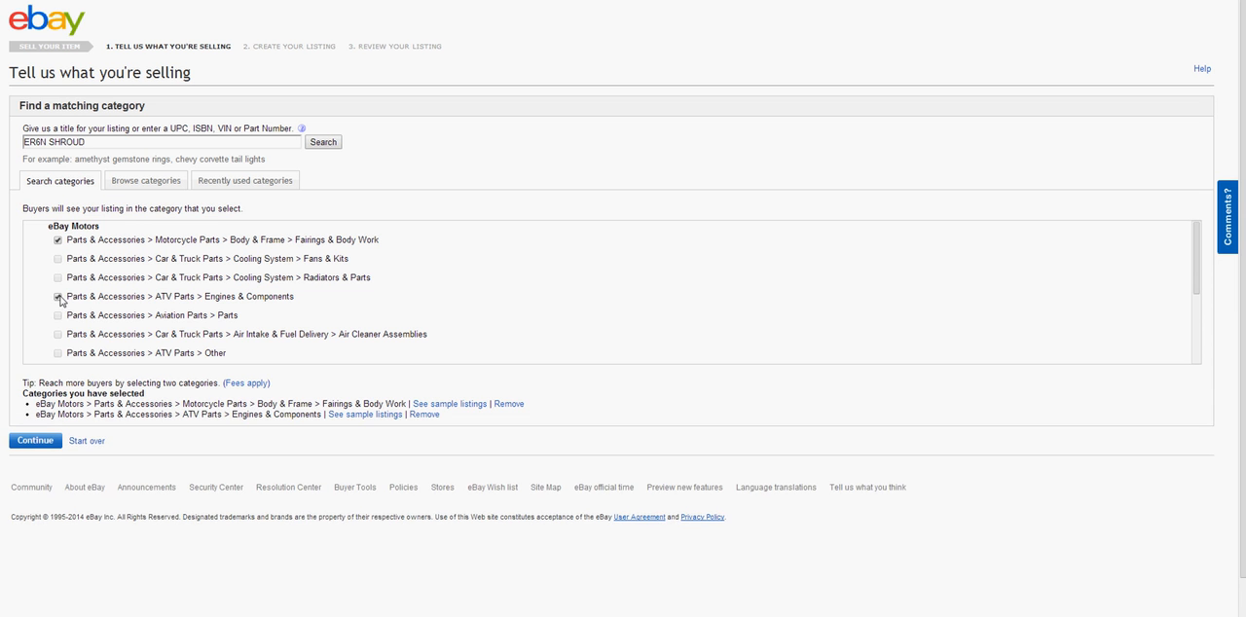
click(58, 297)
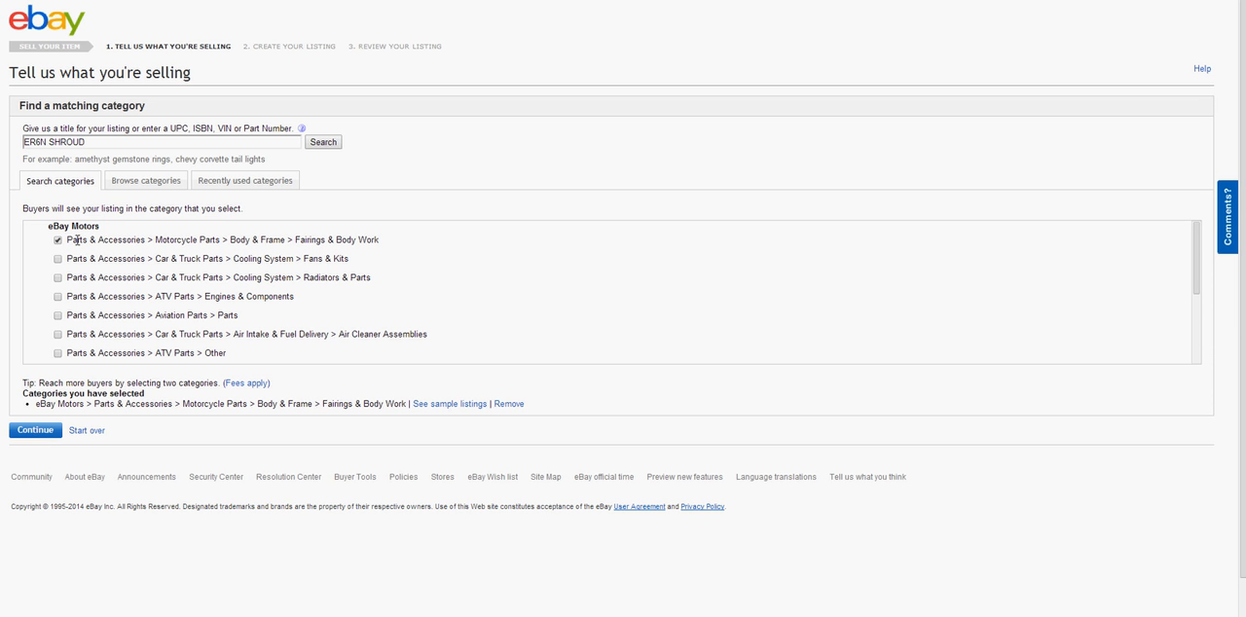
click(39, 433)
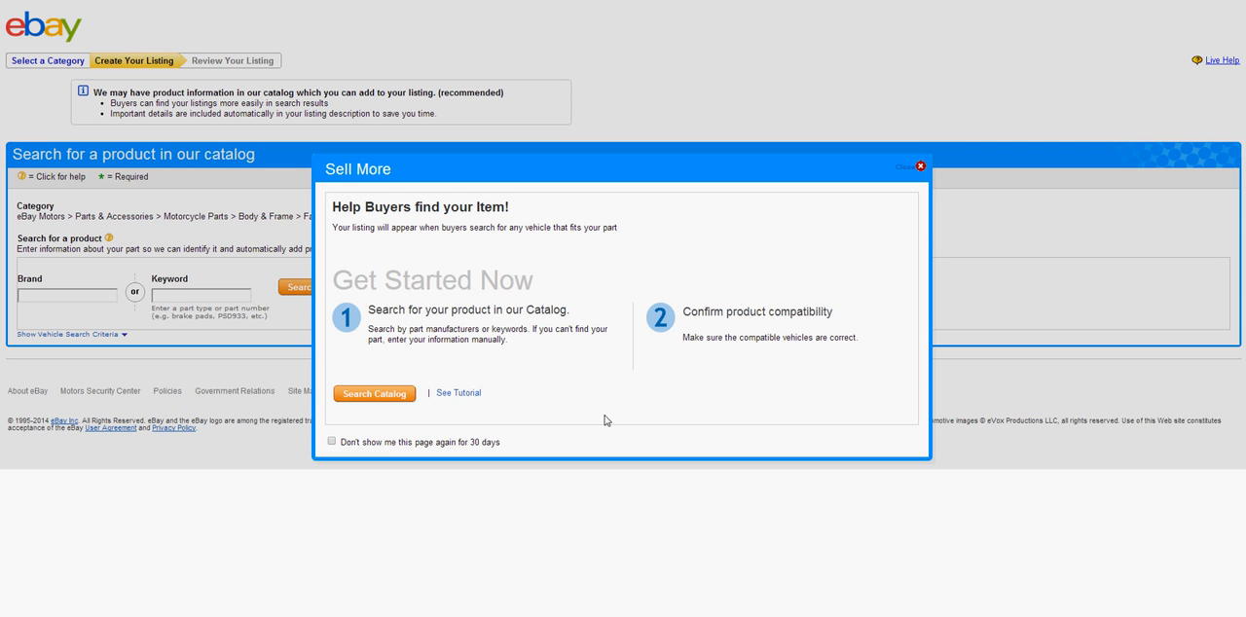
Dismiss the Sell More popup and enter SHROUD as the keyword for the product catalog search
click(920, 168)
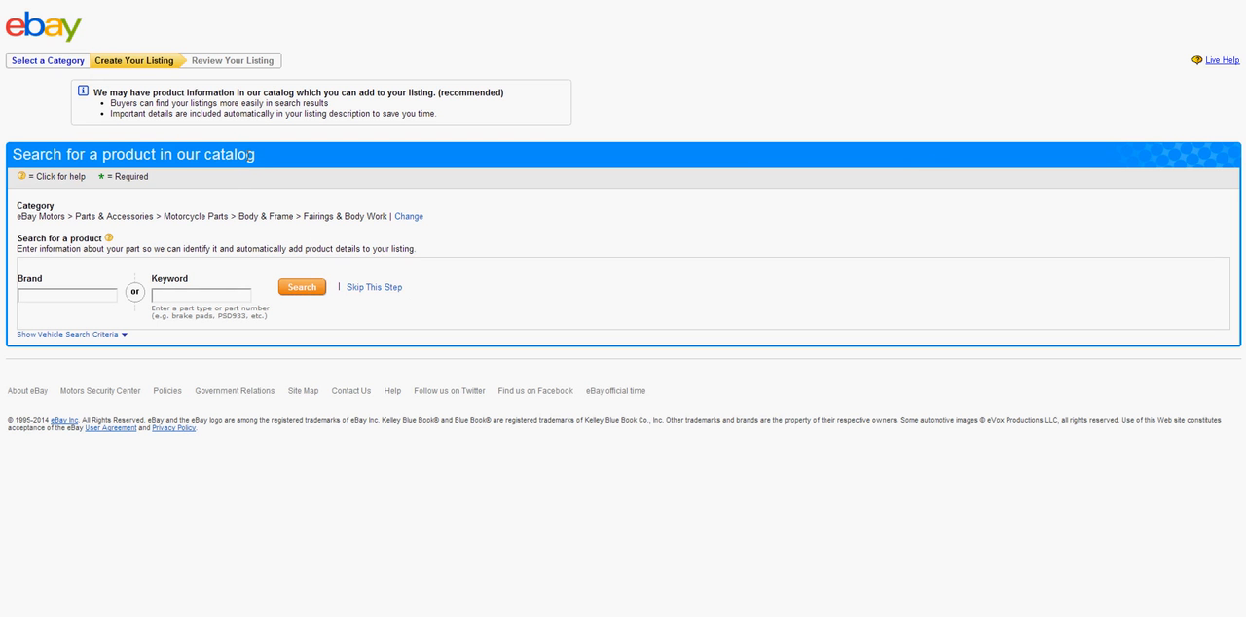
drag(253, 153, 14, 154)
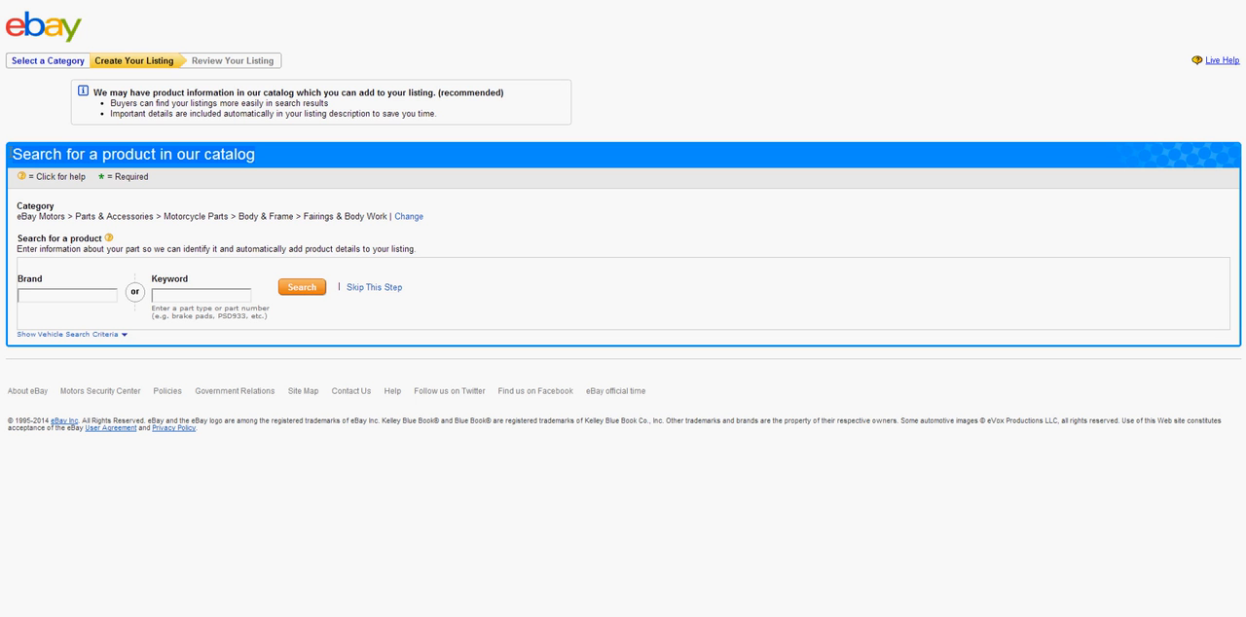
click(248, 168)
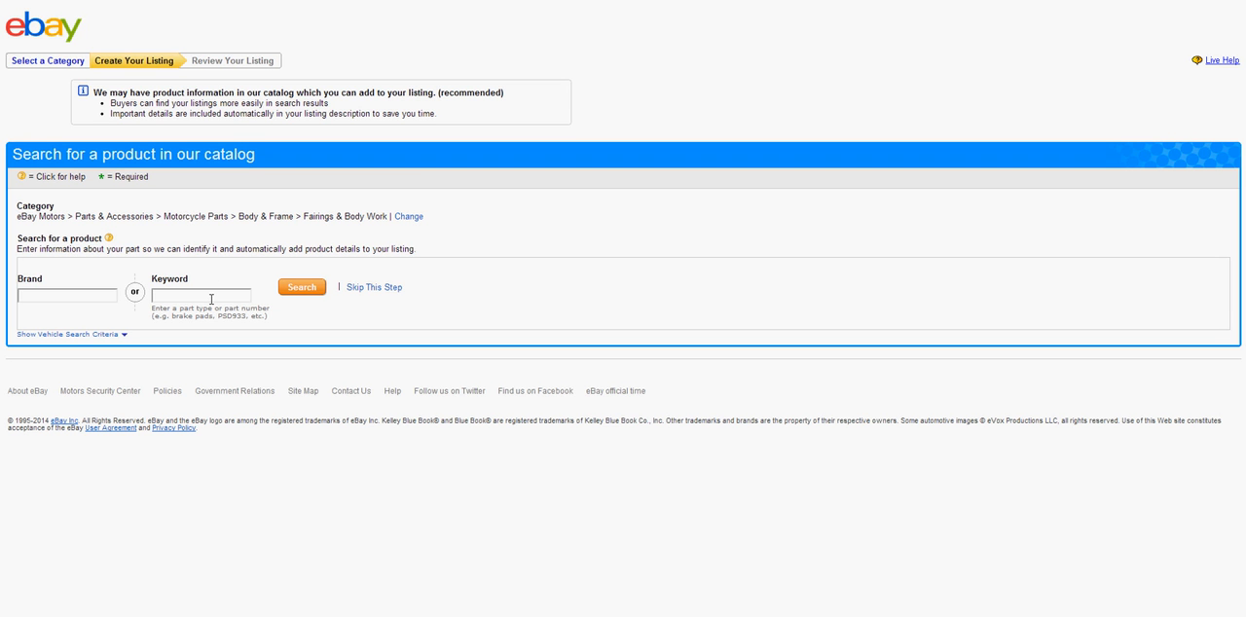
click(205, 294)
drag(388, 215, 39, 206)
click(278, 199)
click(224, 295)
drag(161, 317, 261, 316)
click(195, 294)
text(SHROUD)
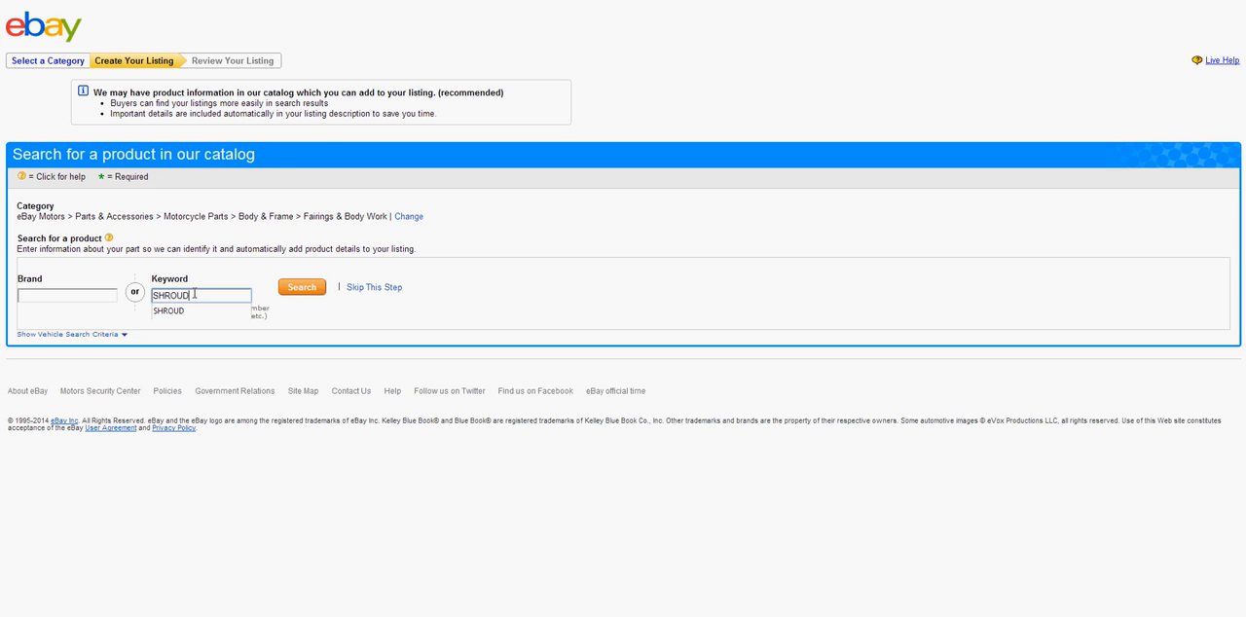
Search the product catalog for SHROUD and look through the matching parts for the ER6N shroud
click(304, 290)
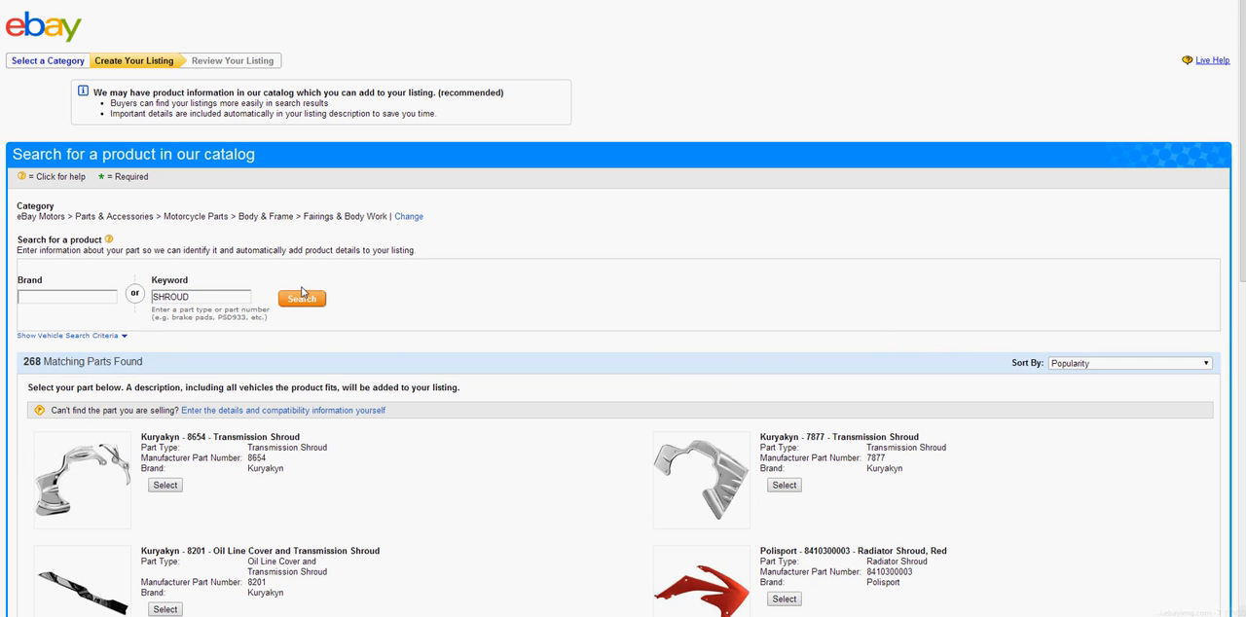
scroll(580, 436, down, 2)
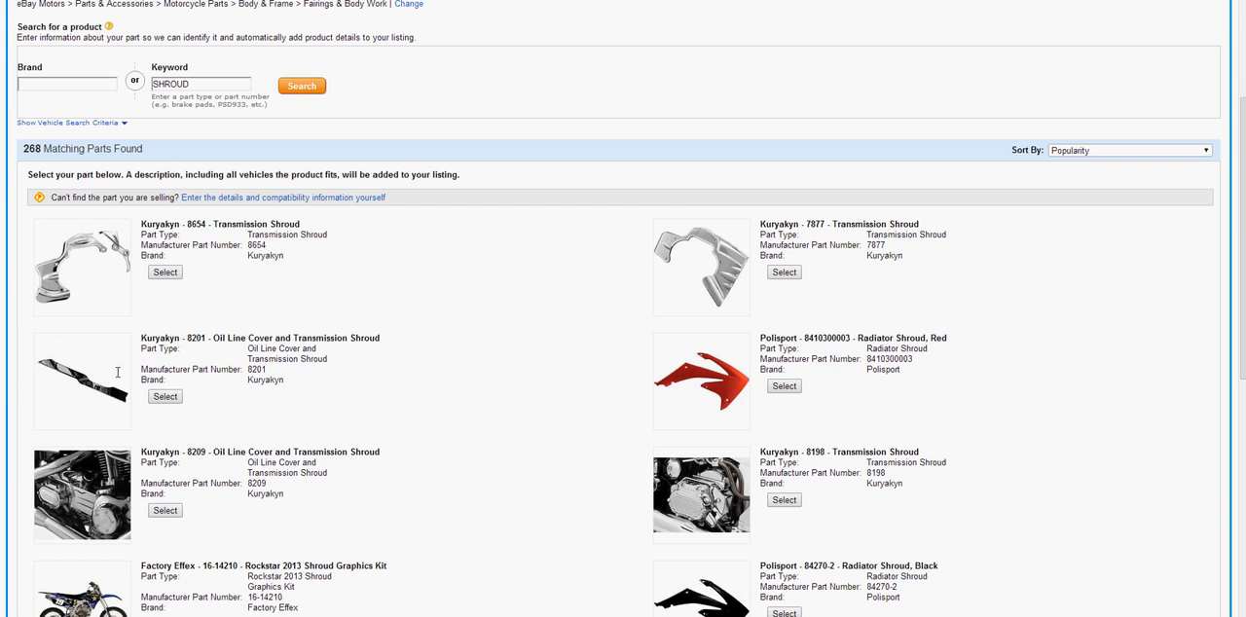
scroll(626, 521, down, 2)
scroll(545, 439, down, 3)
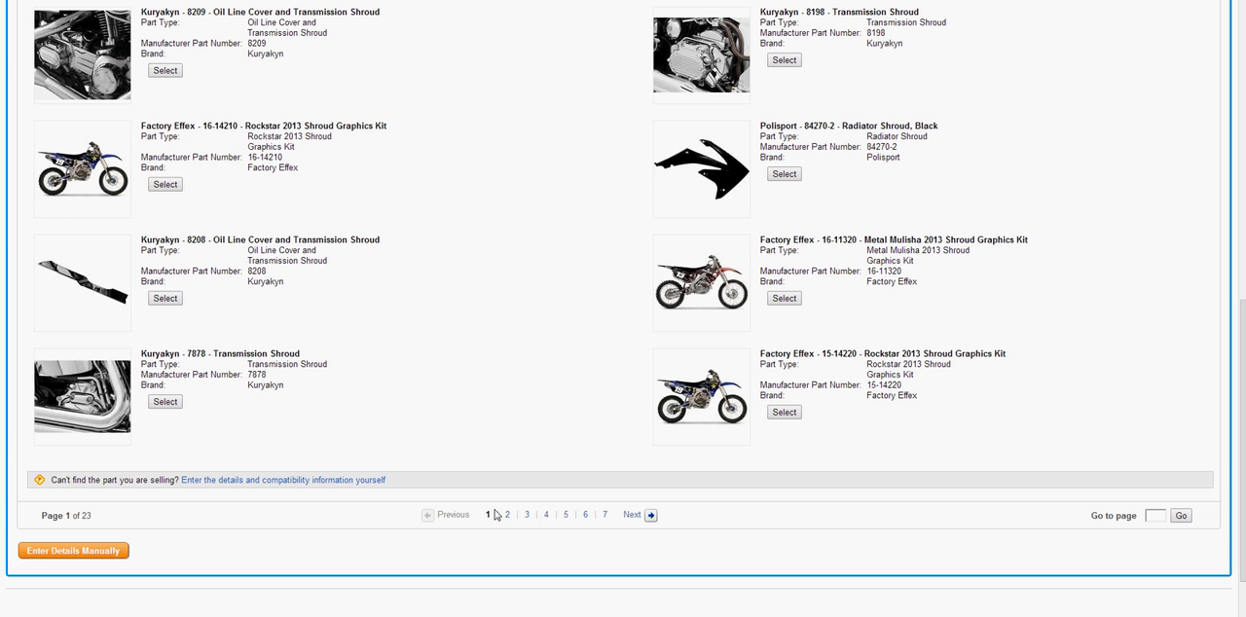
click(634, 515)
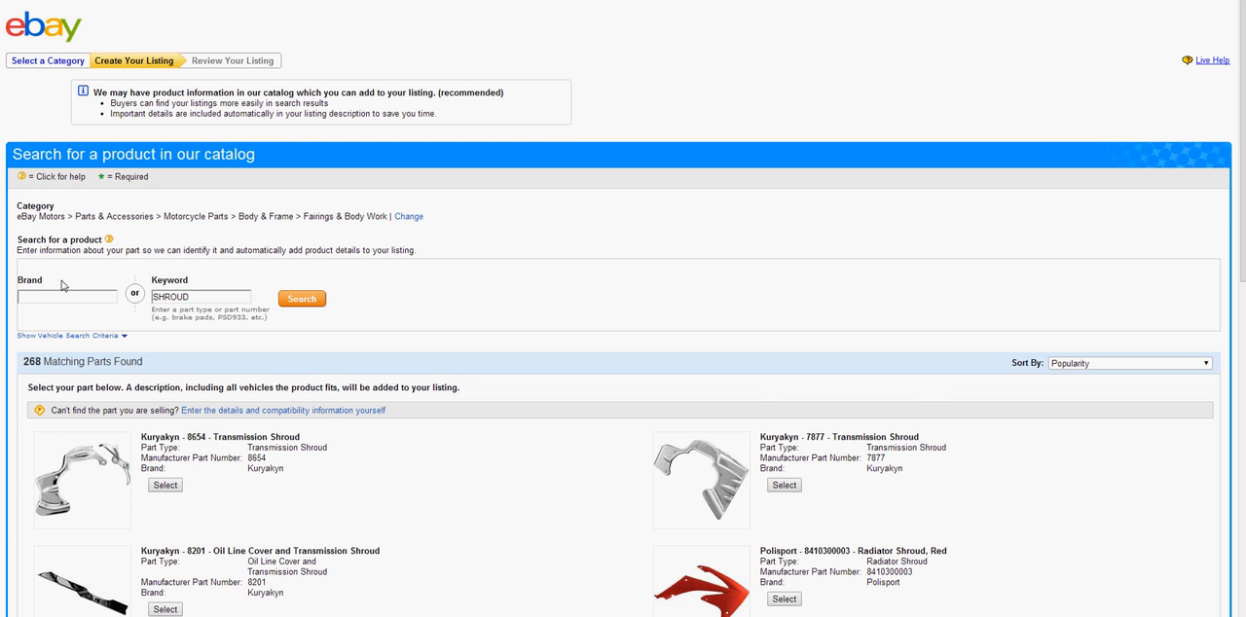
Choose to enter the part details manually instead of using a catalog product, and dismiss the part compatibility help
scroll(64, 288, down, 1)
scroll(63, 288, down, 7)
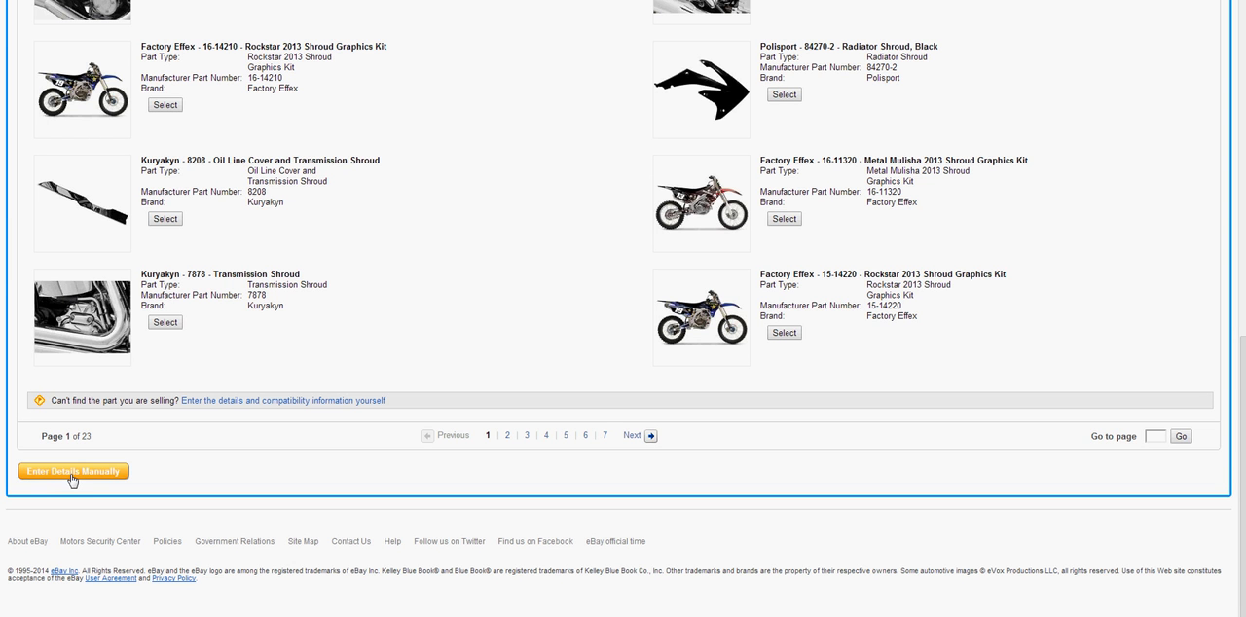
click(71, 473)
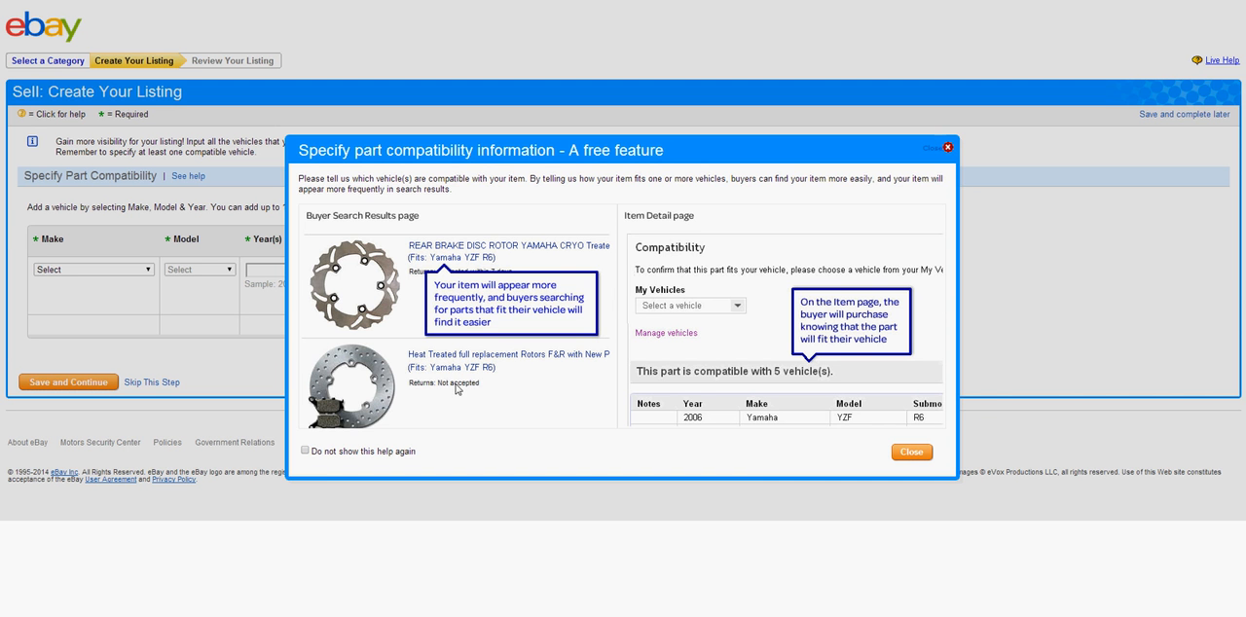
click(915, 454)
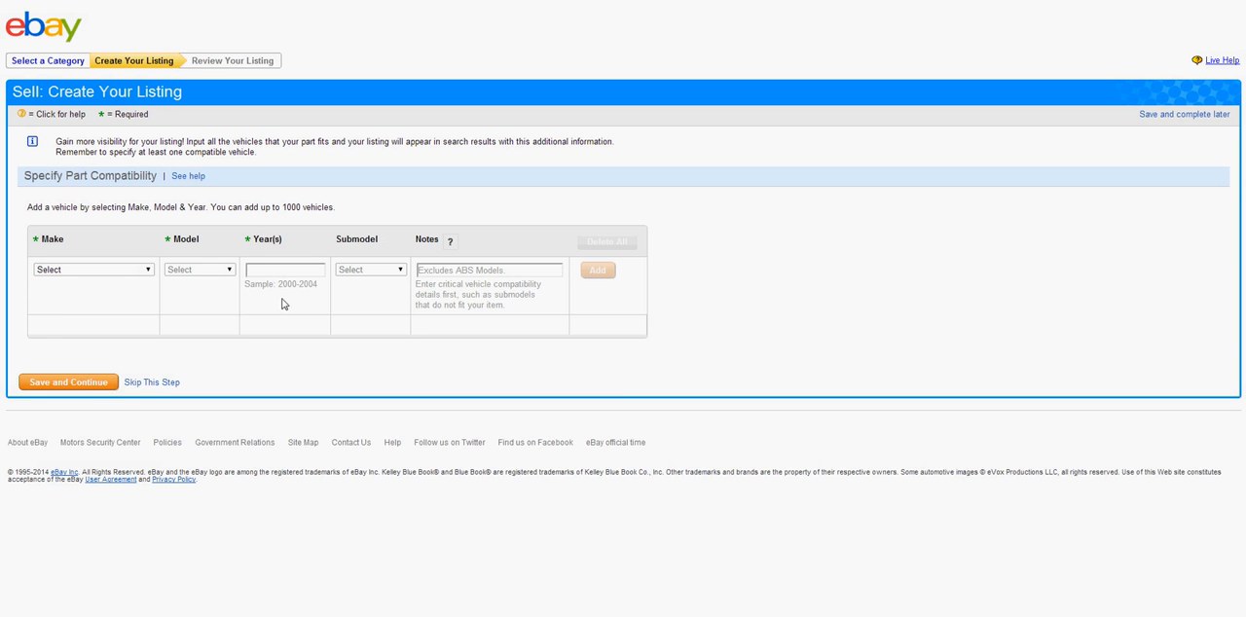
Set the compatible vehicle's make to Kawasaki
click(136, 277)
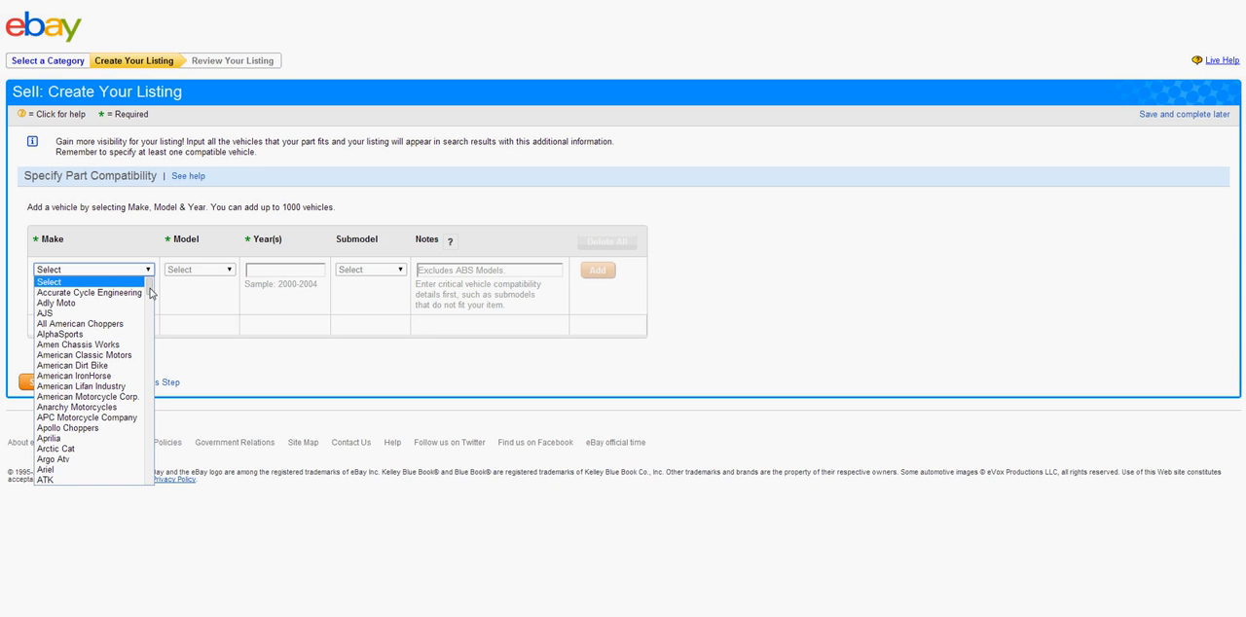
click(97, 323)
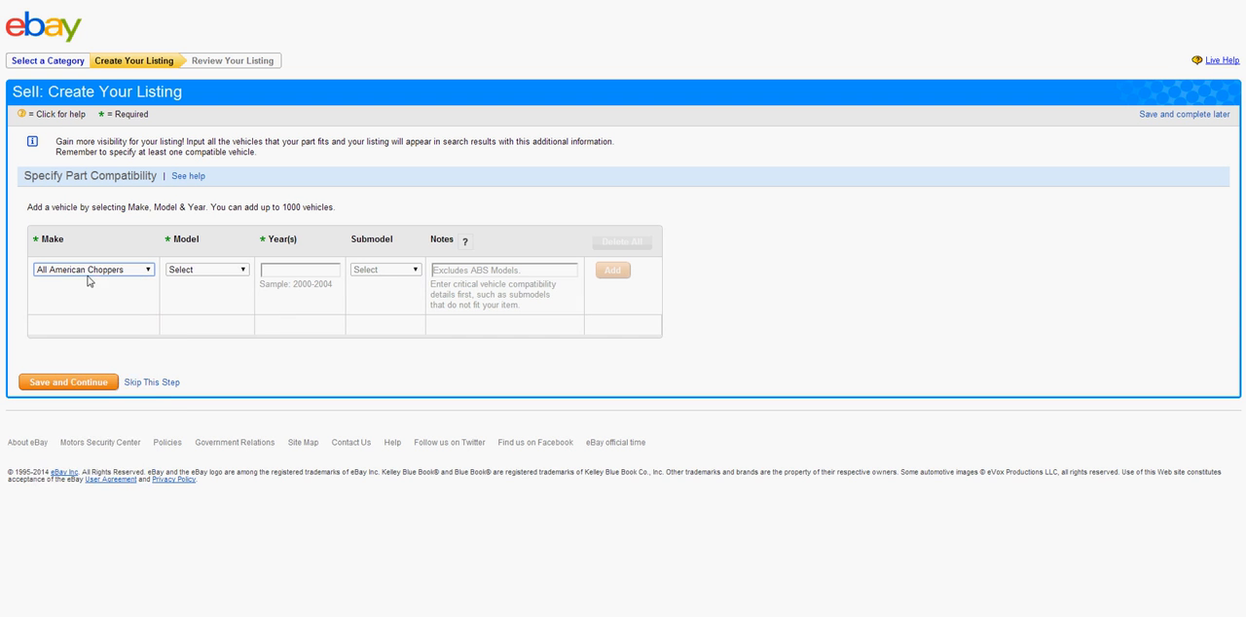
click(91, 269)
key(k)
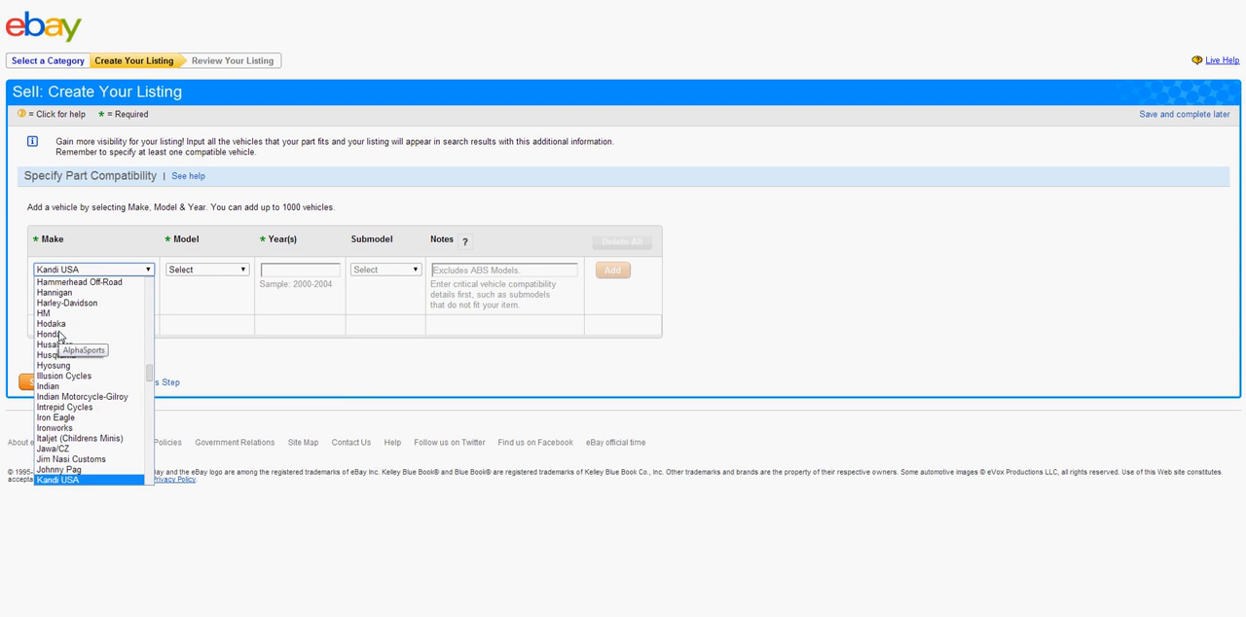
key(a)
key(k)
scroll(56, 335, down, 1)
scroll(56, 335, down, 3)
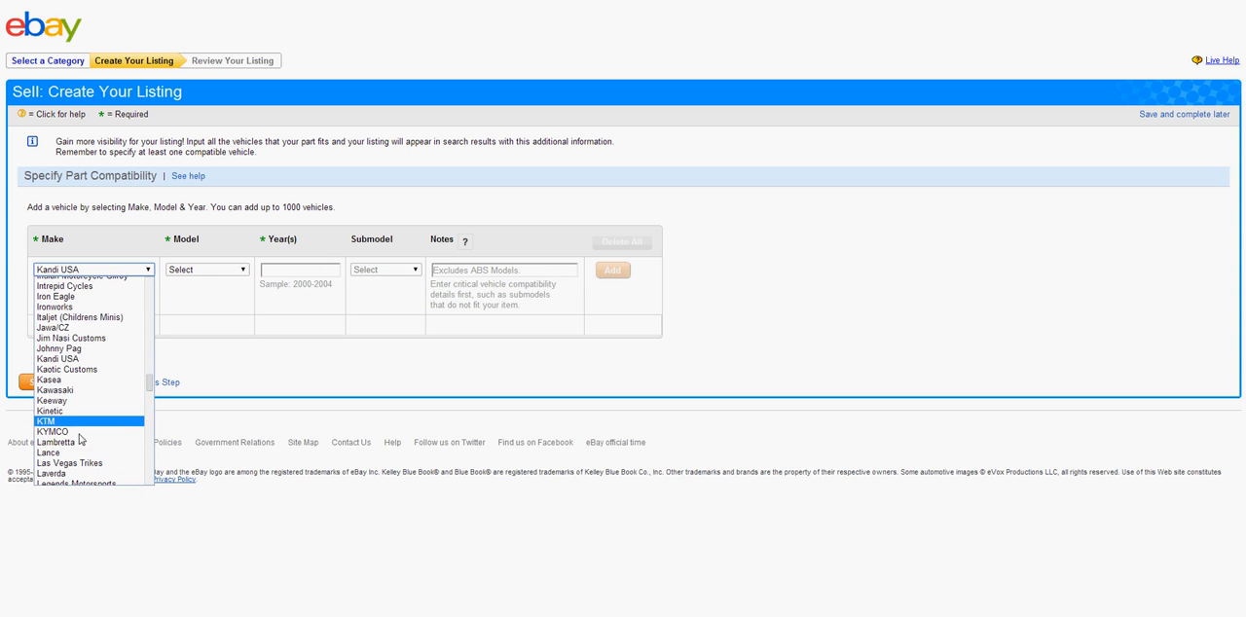
scroll(83, 447, down, 2)
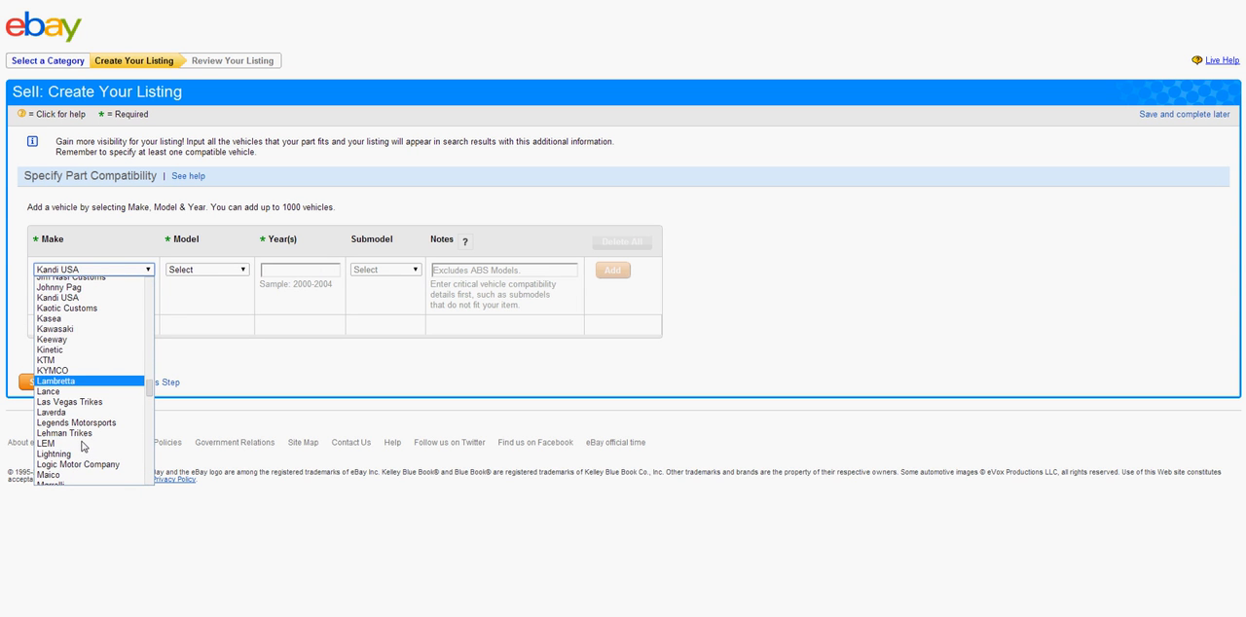
click(66, 329)
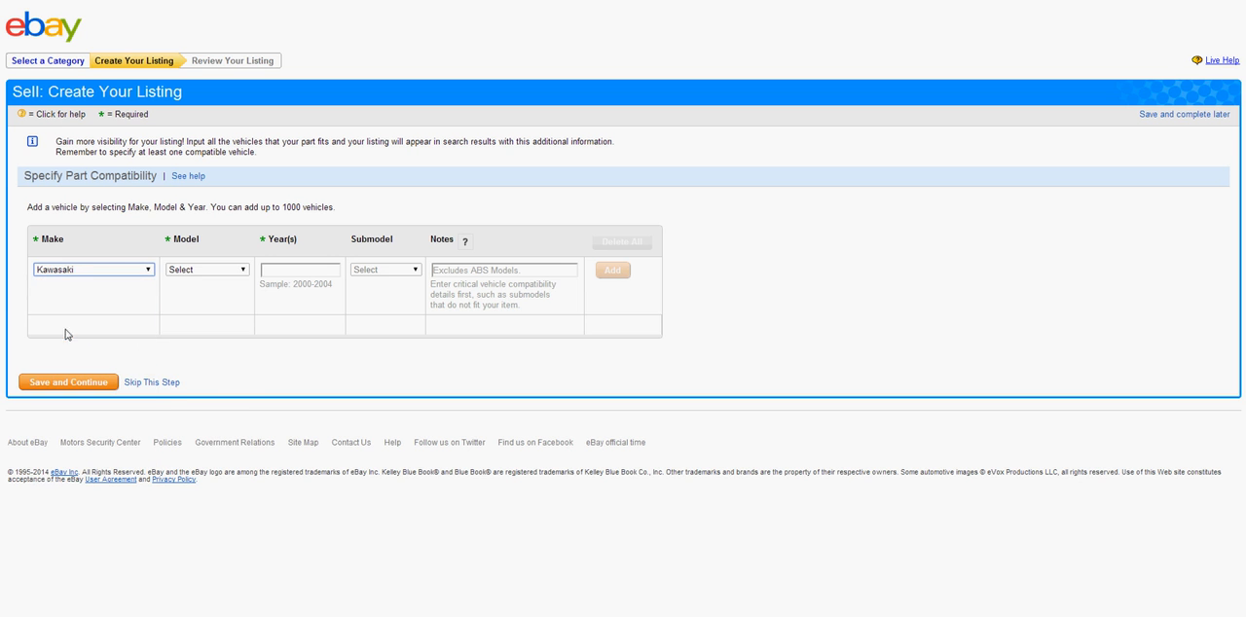
Set the compatible vehicle's model to ER-6N
click(189, 272)
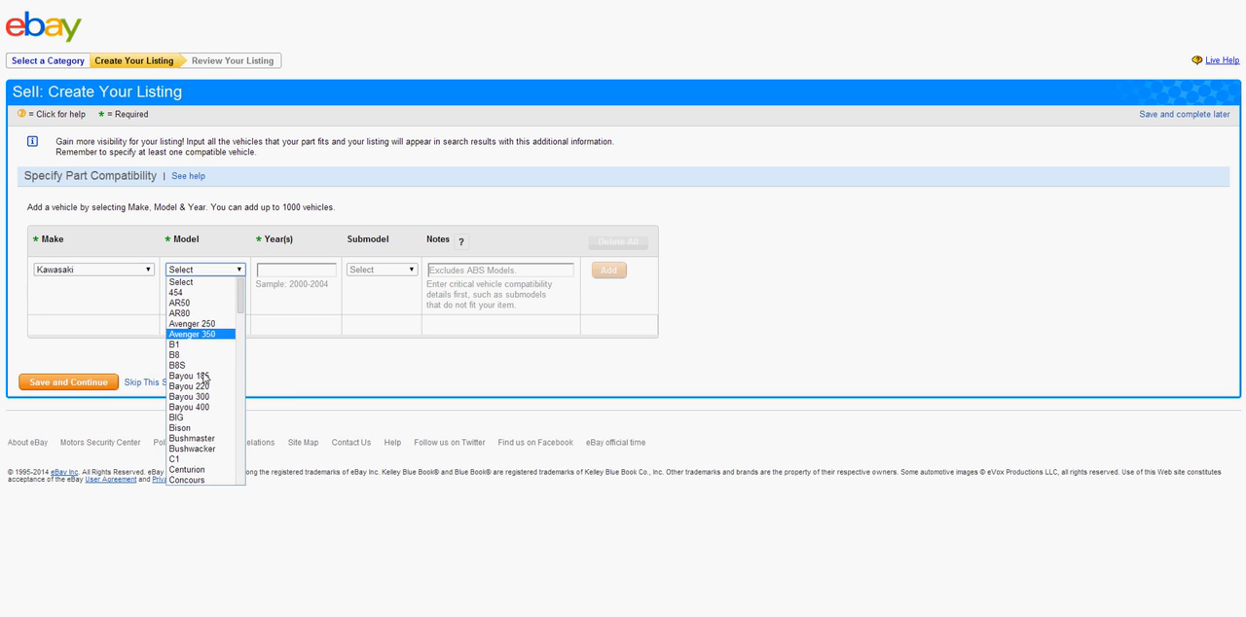
scroll(207, 396, down, 3)
scroll(207, 397, down, 3)
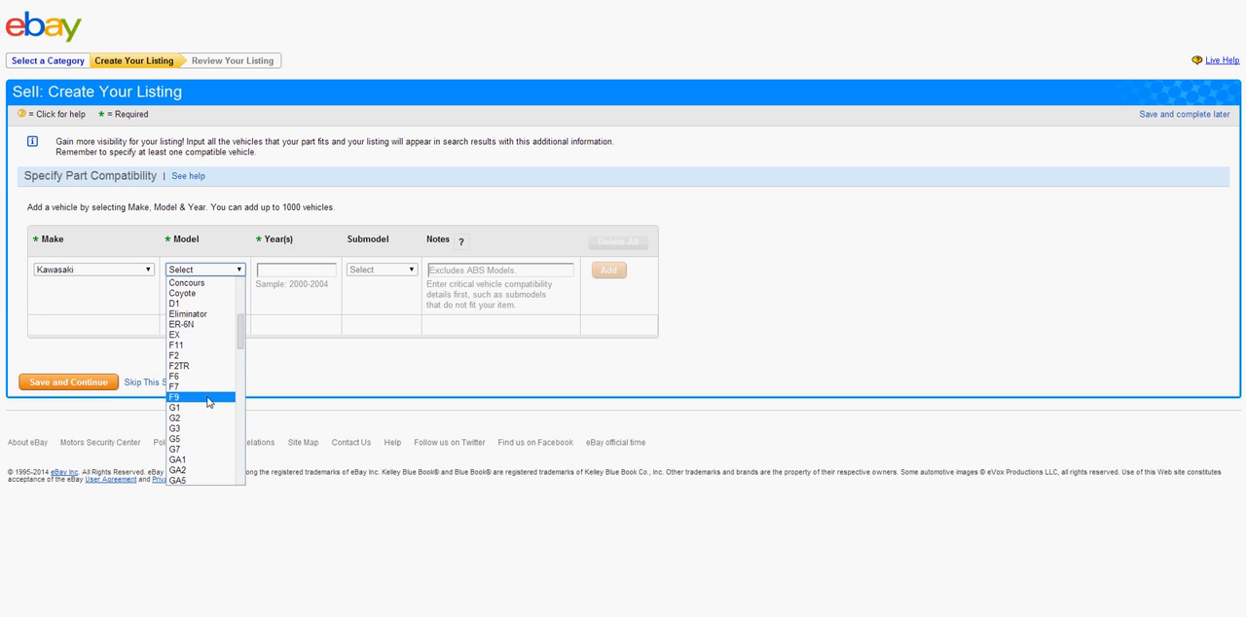
click(188, 329)
Enter the years 2009-2010 with the -- submodel and no notes, and add the vehicles to the compatibility list
click(280, 272)
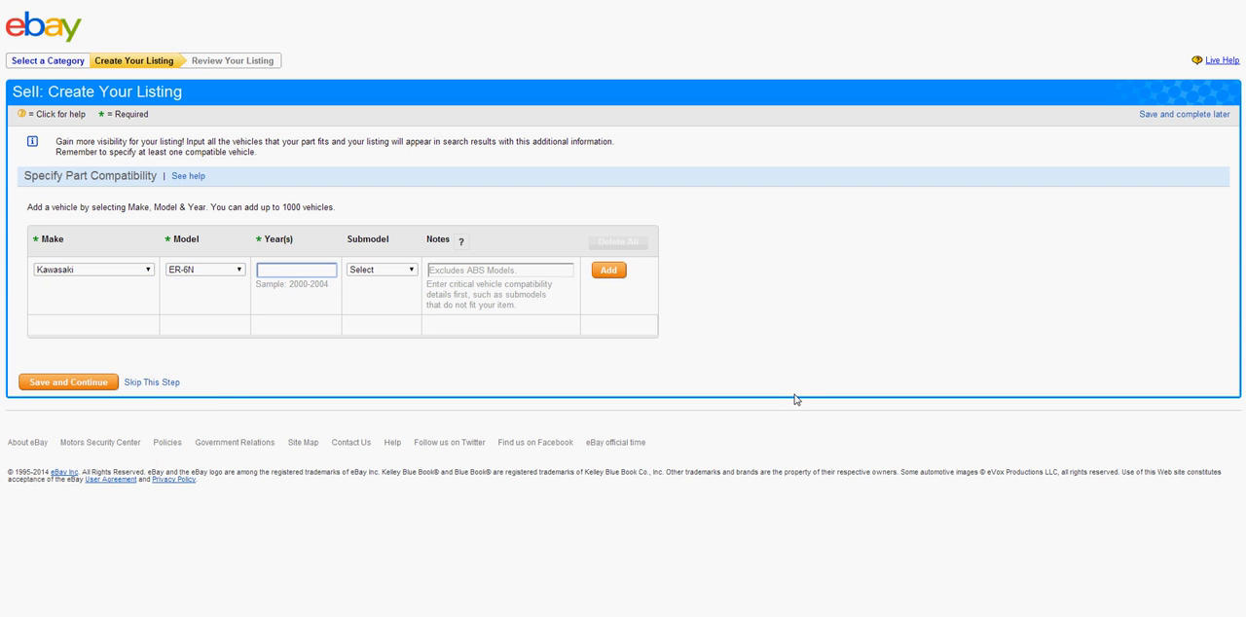
text(2009-2010)
click(392, 279)
click(370, 270)
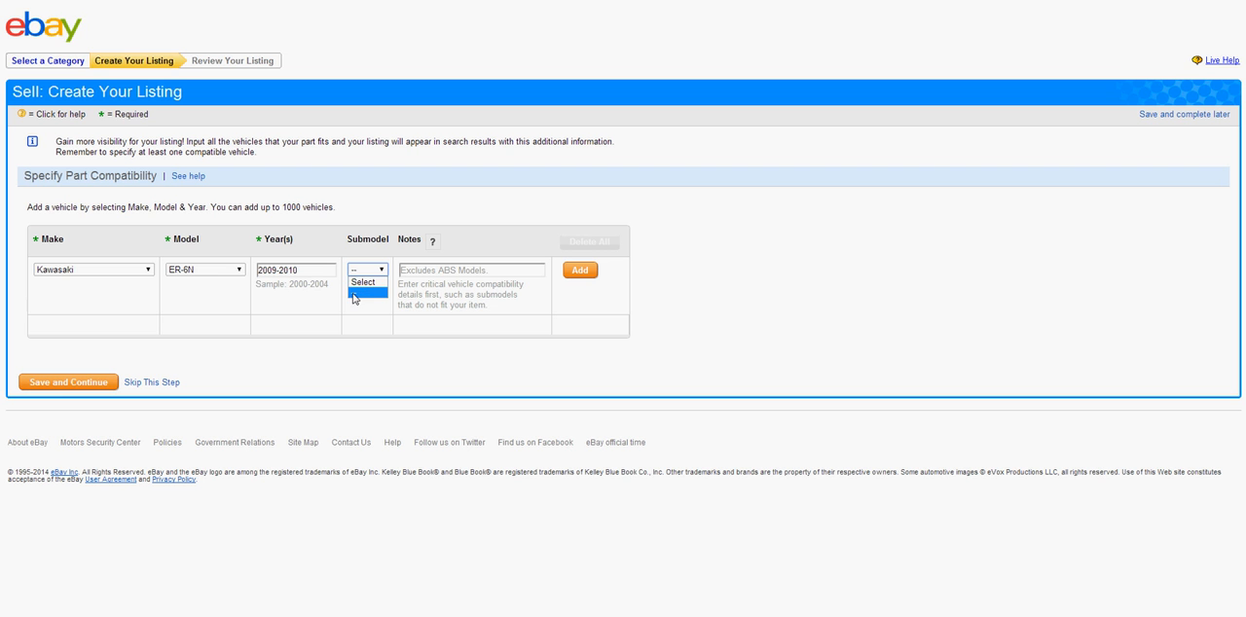
click(368, 382)
click(405, 270)
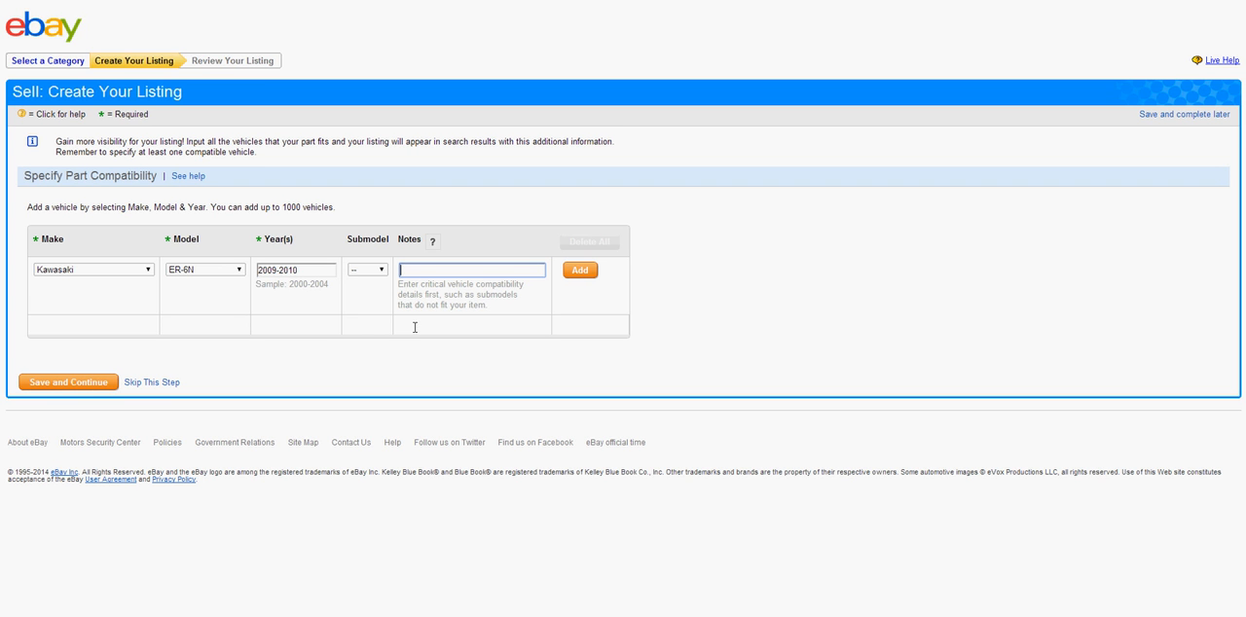
click(583, 270)
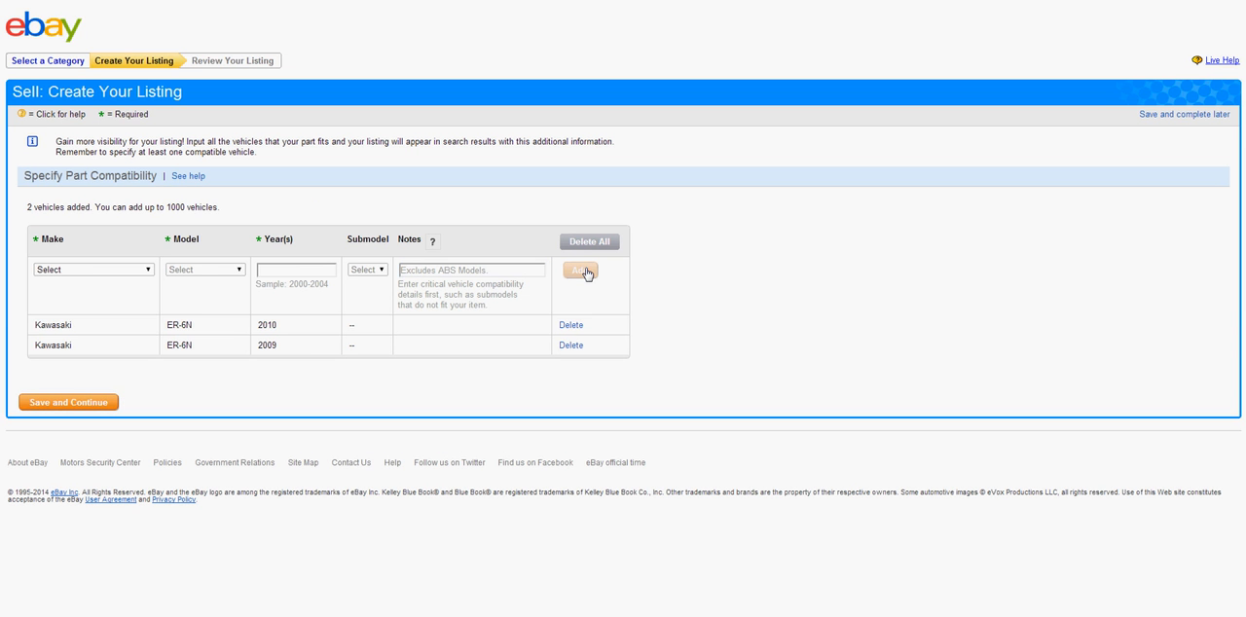
Check the two added Kawasaki ER-6N entries, save the compatibility information and continue to the listing form
drag(34, 327, 311, 344)
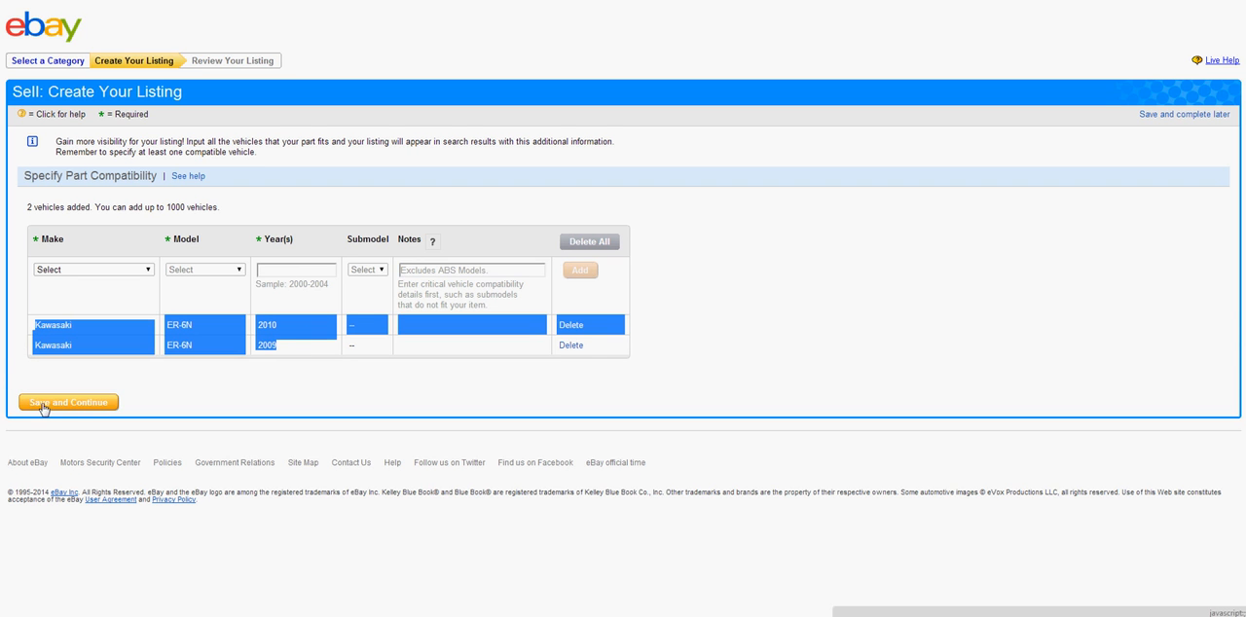
click(305, 345)
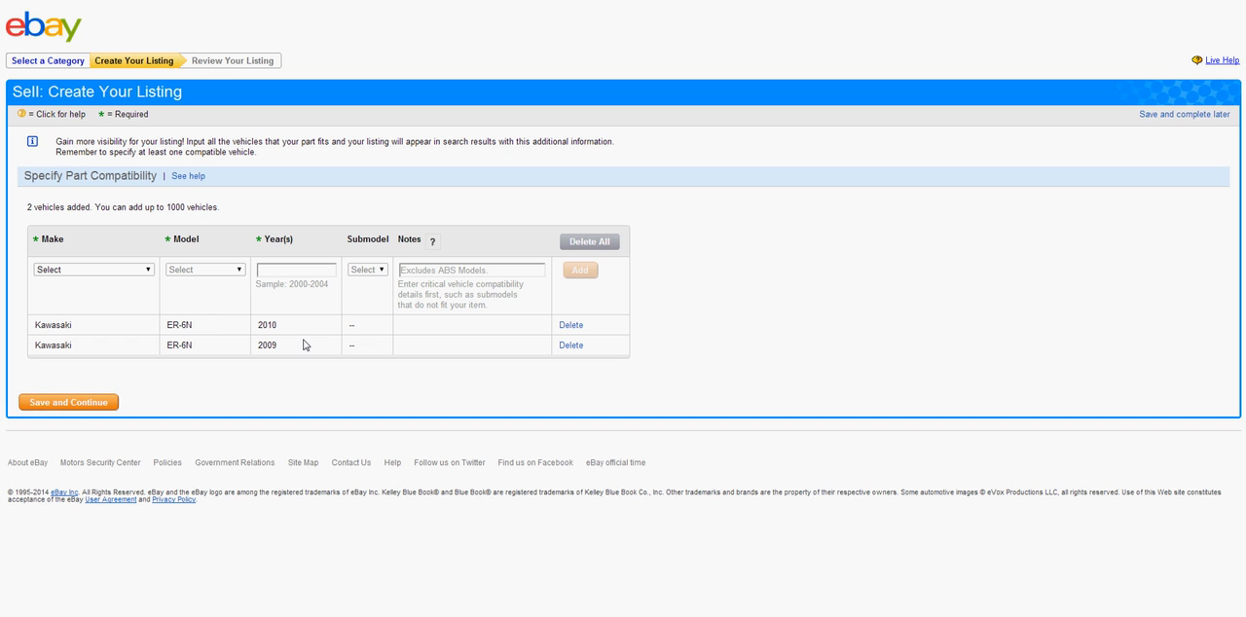
click(79, 406)
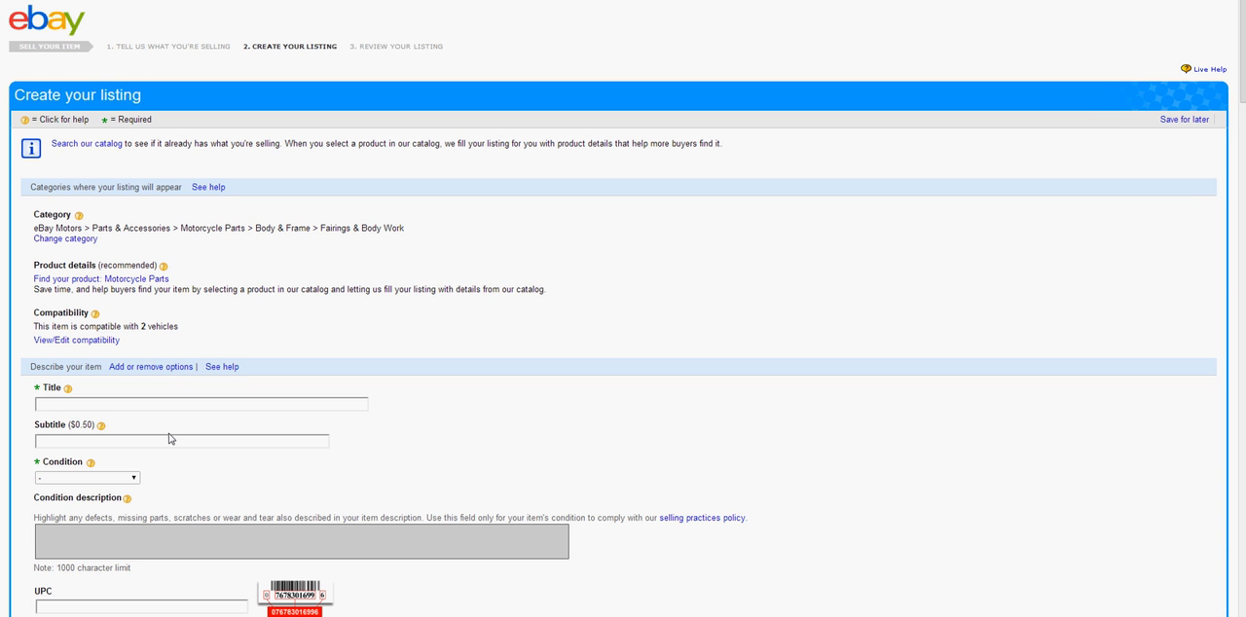
Look over the listing form, examining its required and help markers and the vehicle compatibility statement
scroll(830, 273, down, 1)
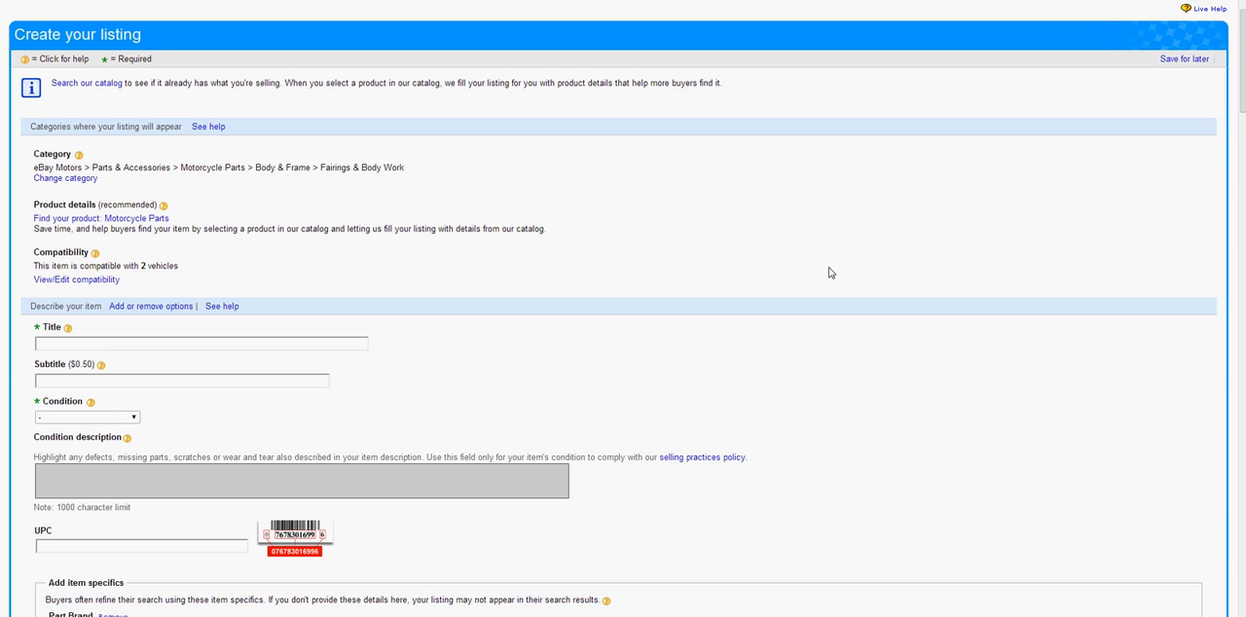
scroll(831, 271, down, 5)
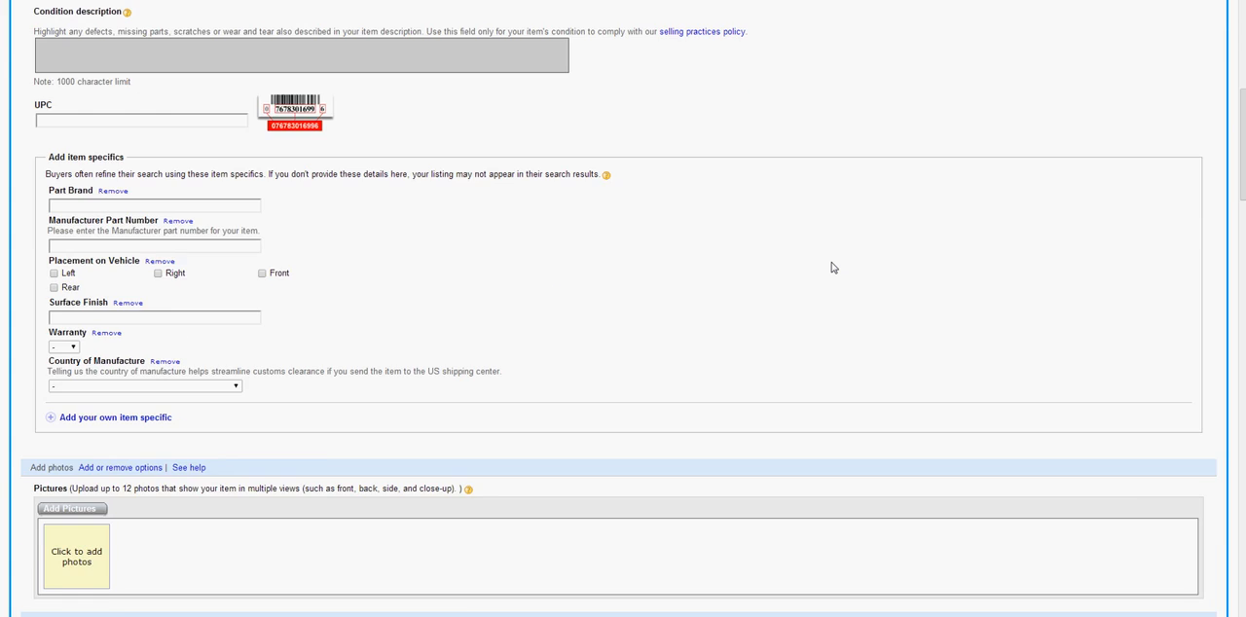
scroll(833, 267, up, 6)
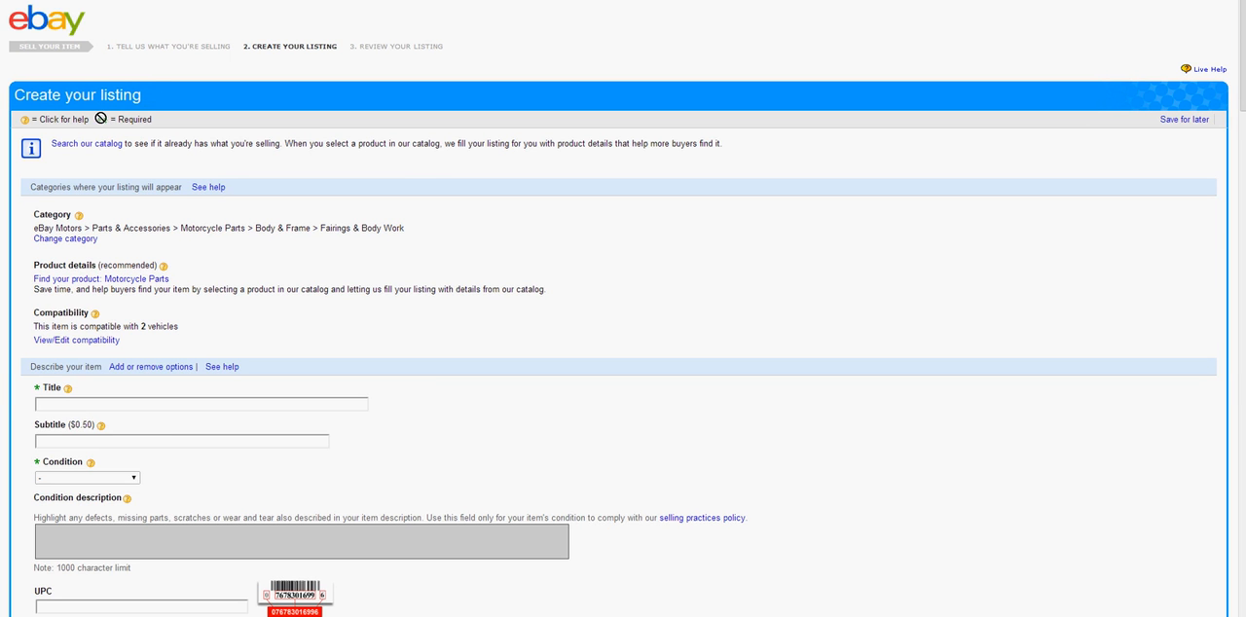
drag(152, 120, 117, 120)
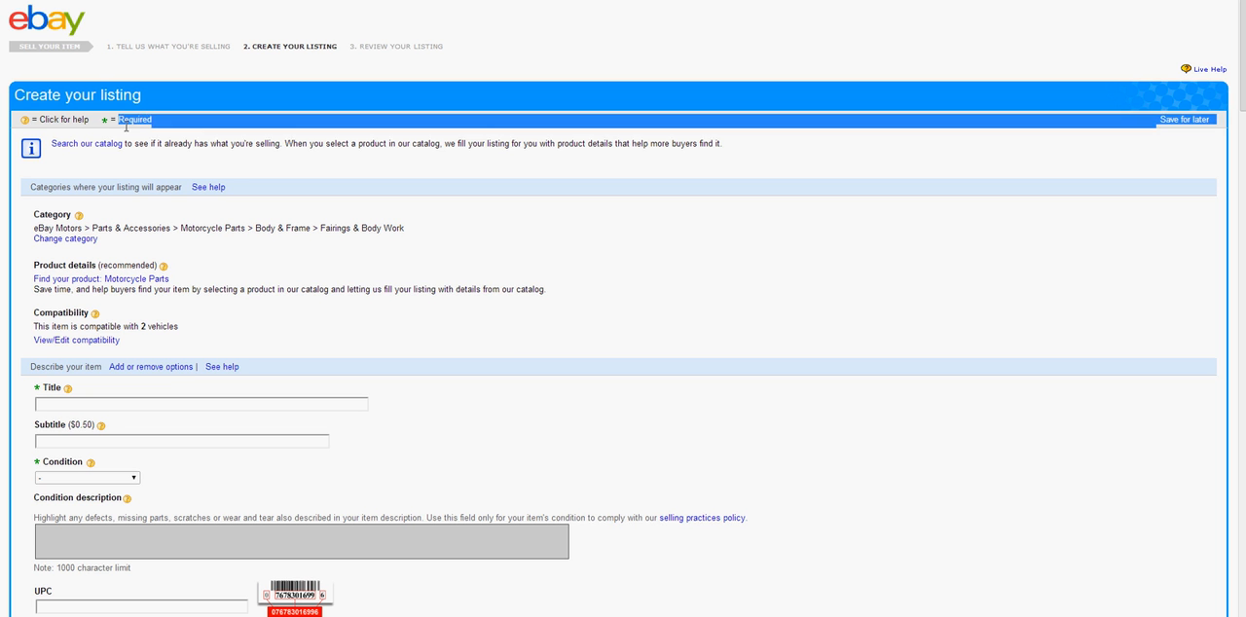
click(127, 129)
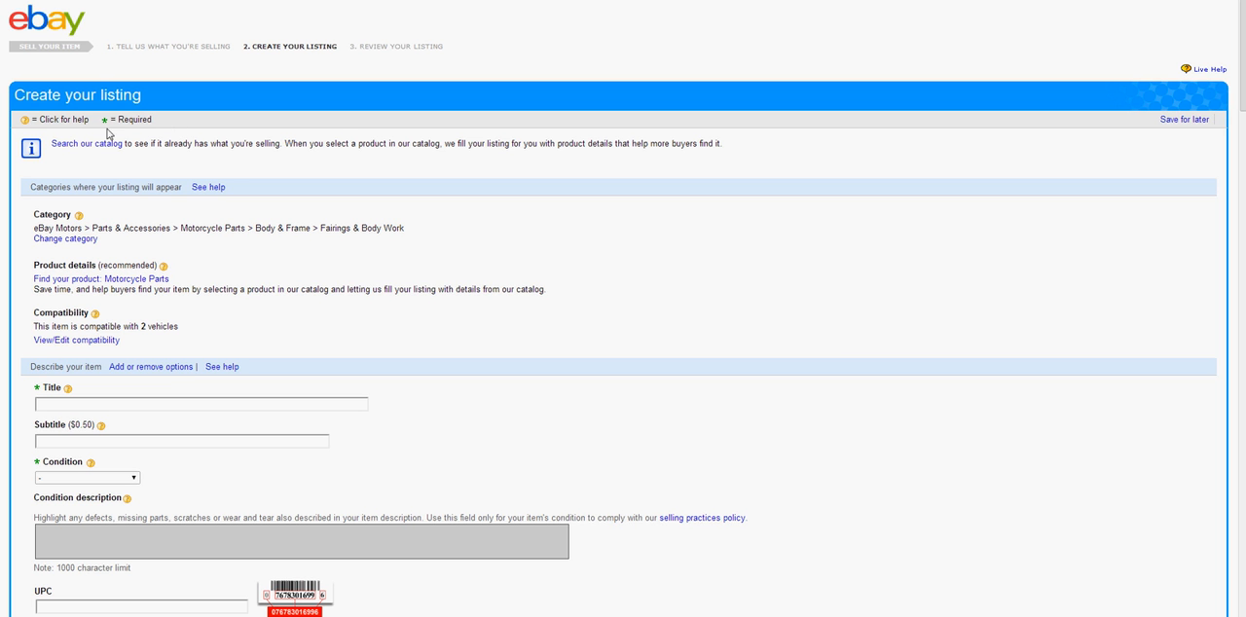
drag(90, 119, 23, 123)
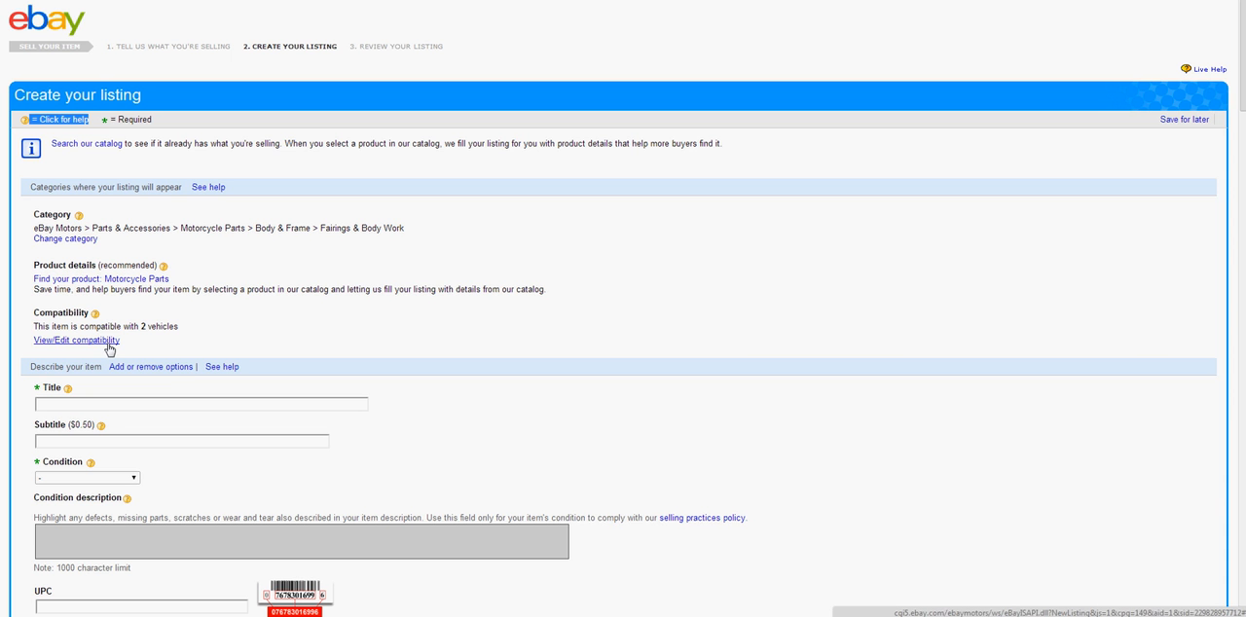
drag(30, 326, 183, 327)
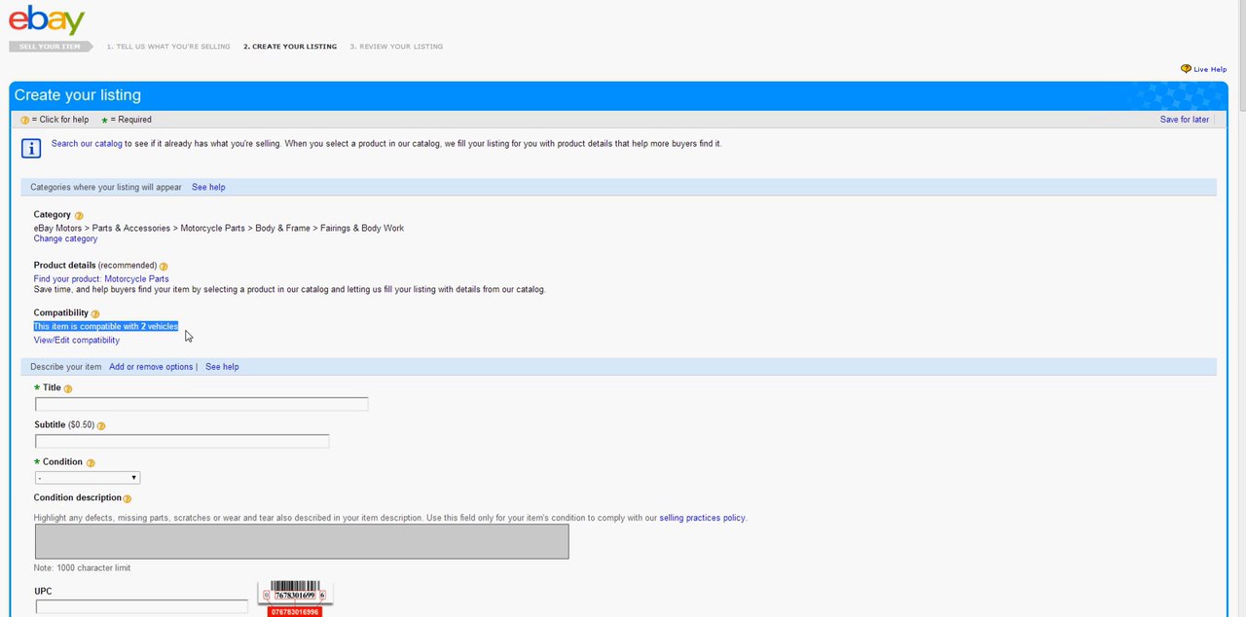
click(187, 335)
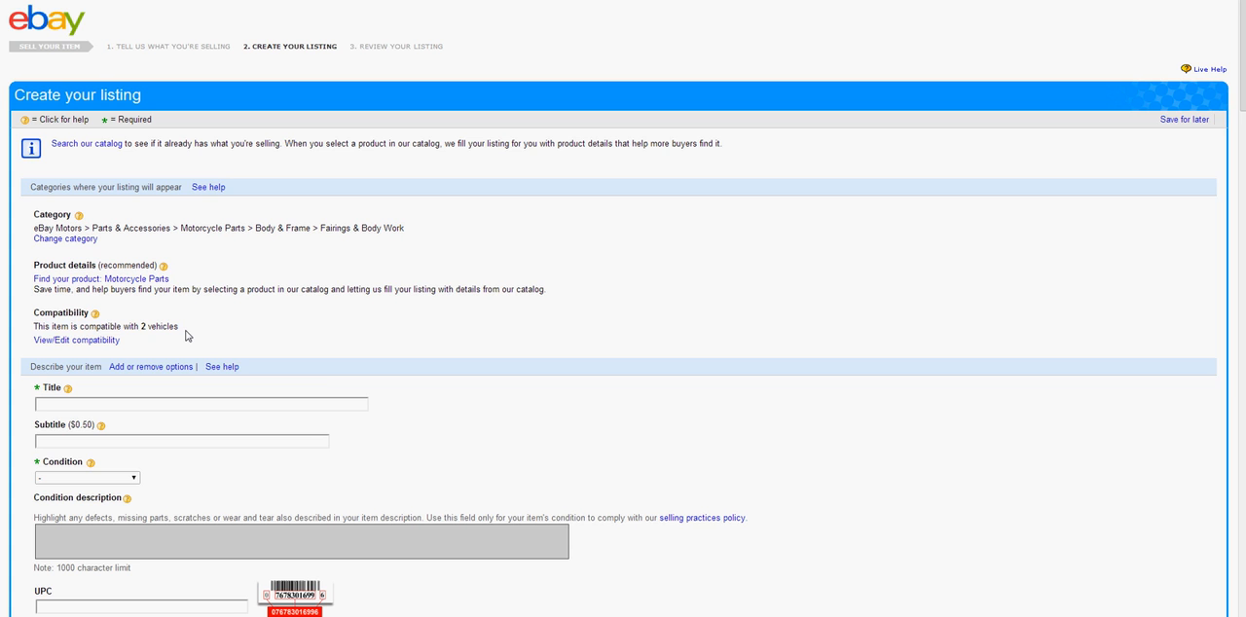
Enter KAWASAKI SHROUD 2009 2010 ER6N BLACK LIKE NEW OEM as the listing title
scroll(187, 336, down, 3)
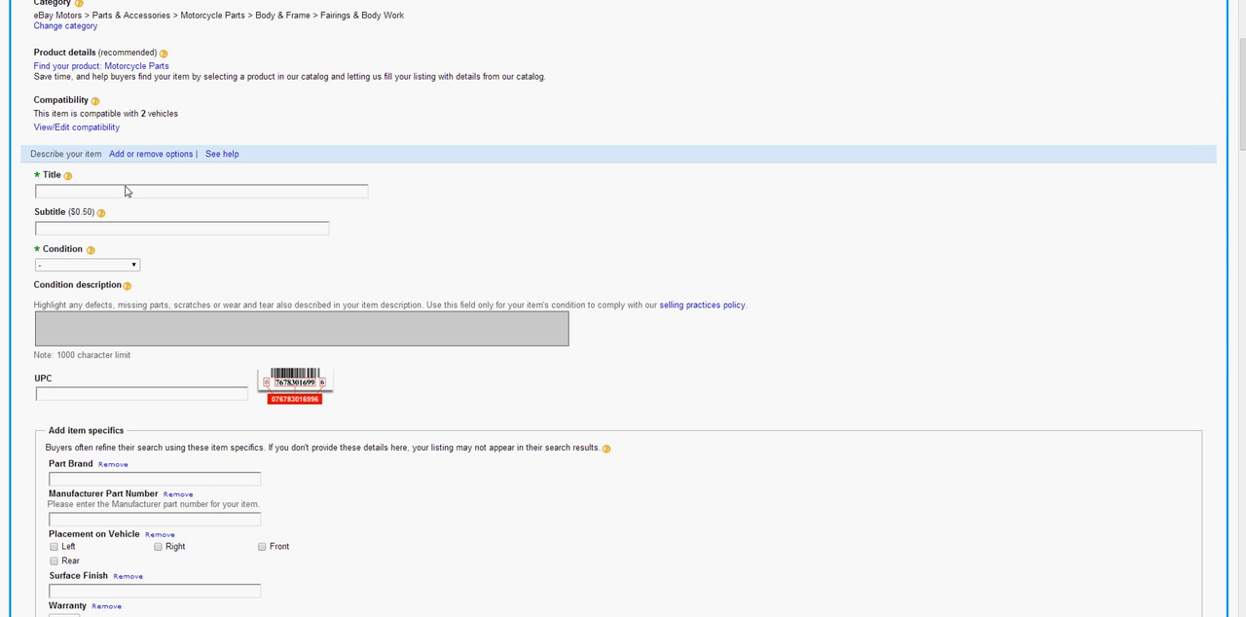
click(127, 191)
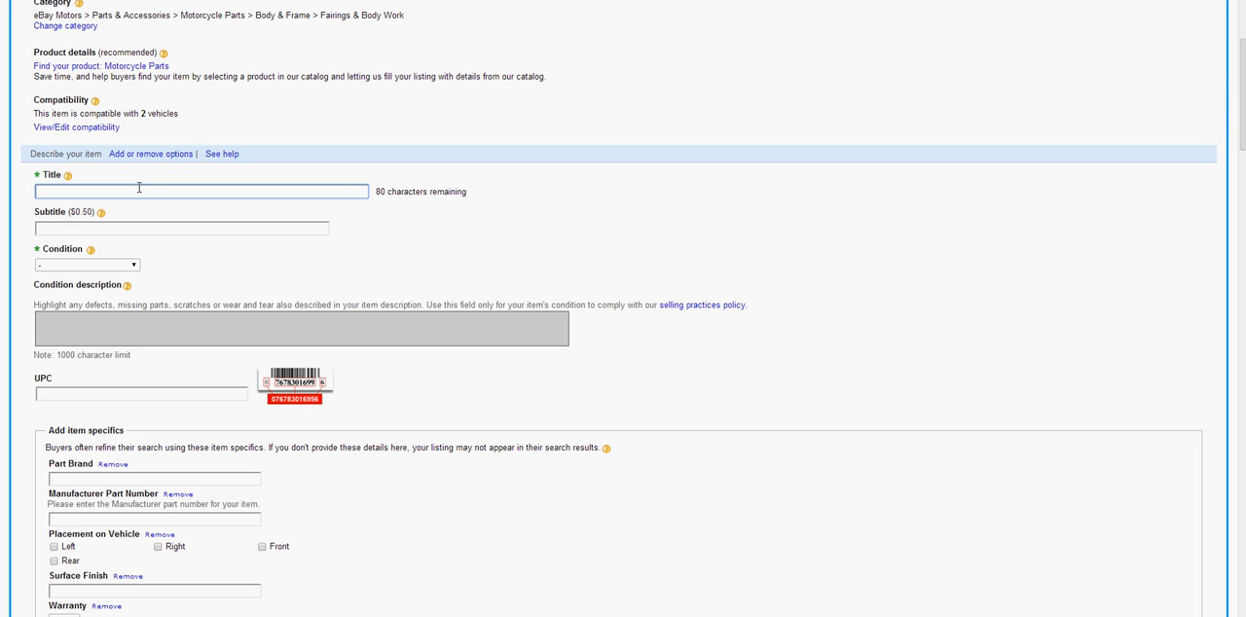
text(KAWASAKI SHROUD 2009 2010 ER6N BLACK)
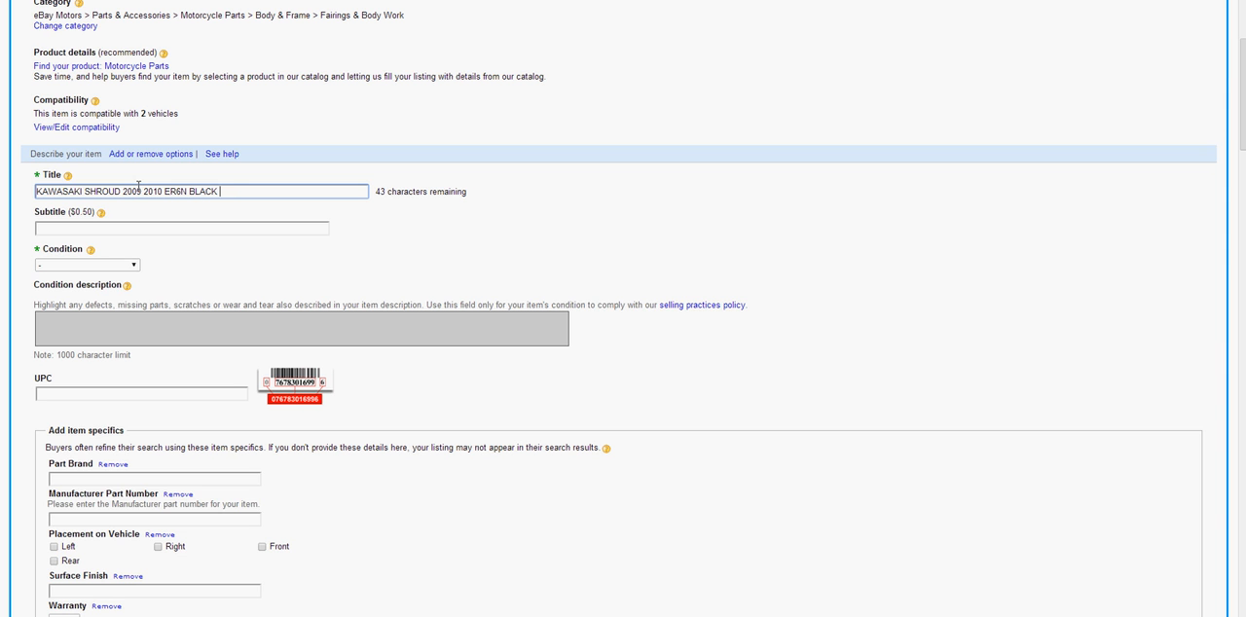
text(LIKE NEW OEM)
click(419, 251)
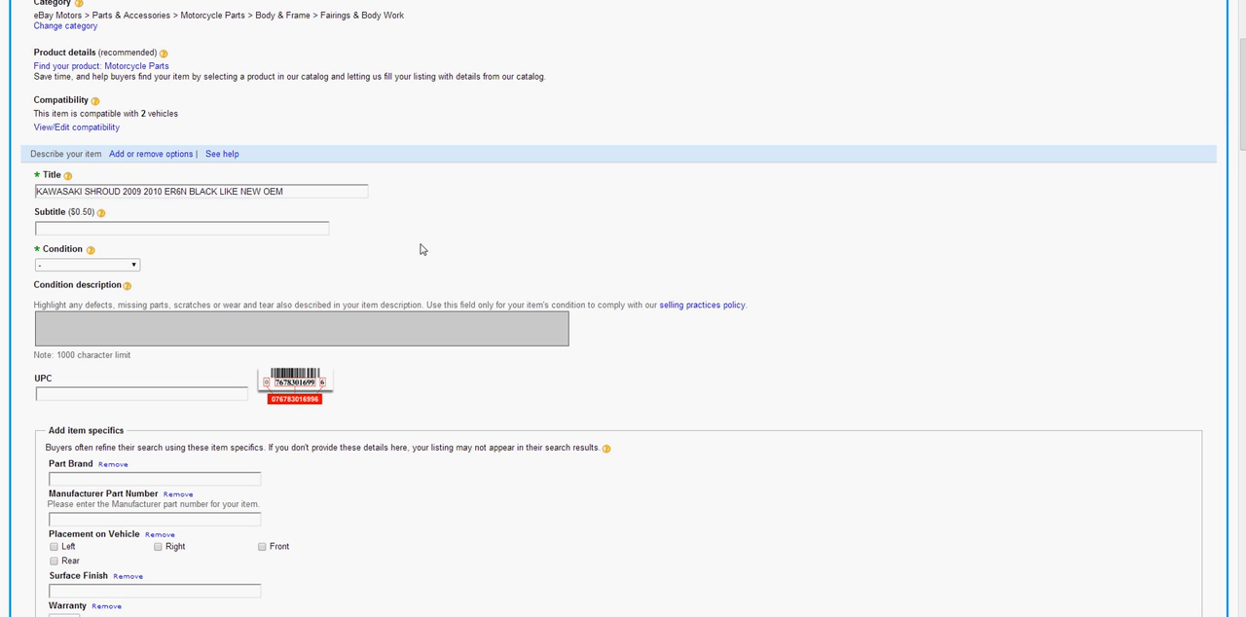
Examine the optional subtitle field and the fee for adding a subtitle
click(42, 226)
drag(69, 211, 97, 217)
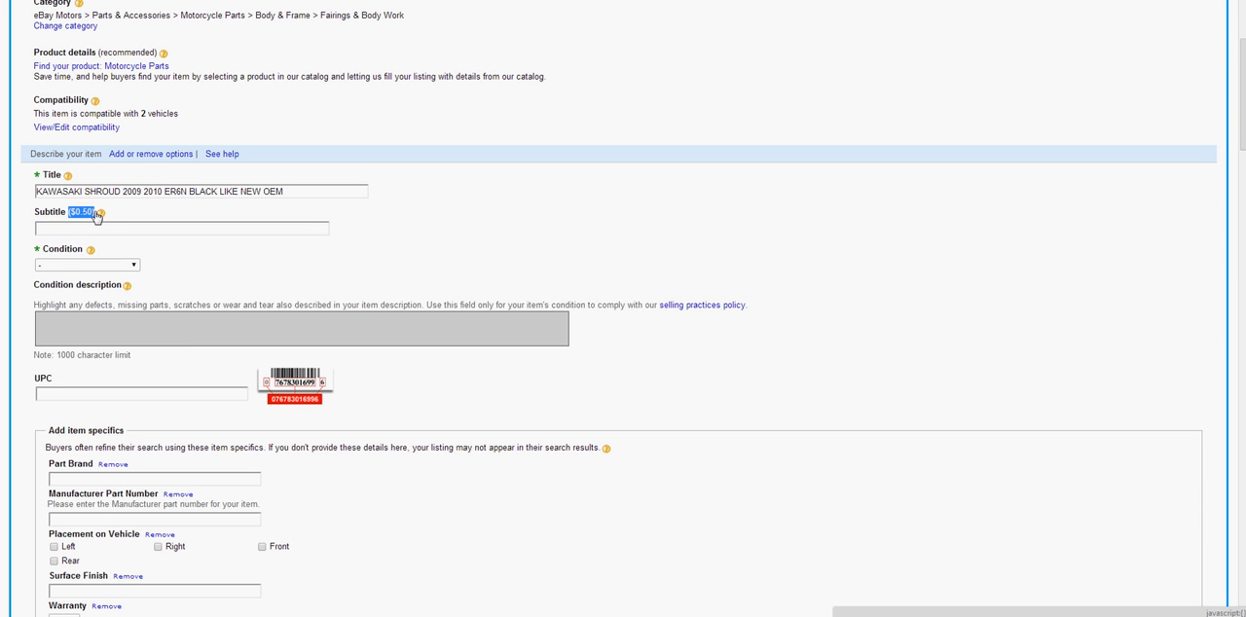
Check the optional subtitle field and the running fee total at the end of the listing form
click(42, 222)
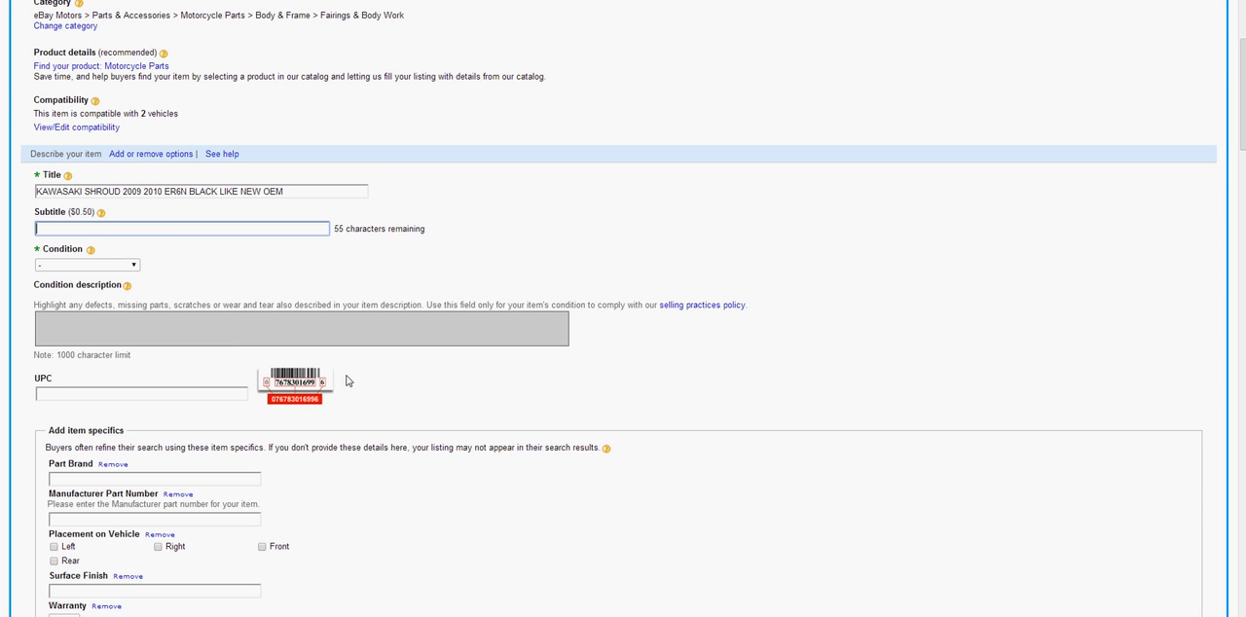
scroll(310, 438, down, 1)
scroll(312, 444, down, 1)
scroll(312, 444, down, 1)
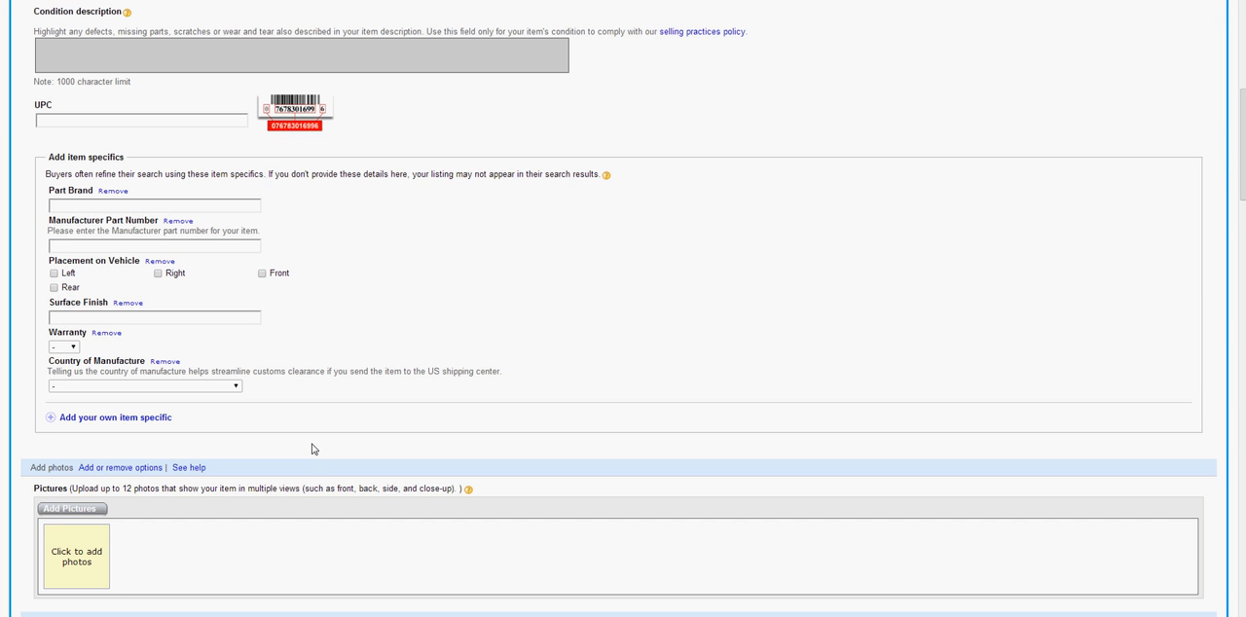
drag(1241, 170, 1241, 613)
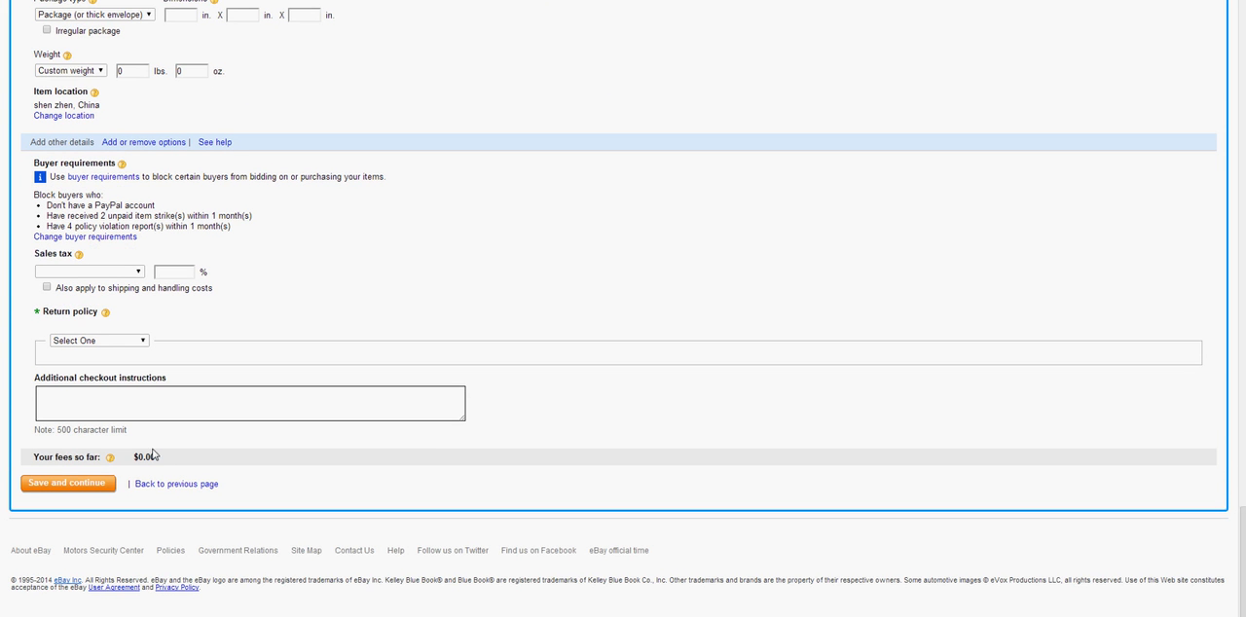
drag(133, 457, 30, 461)
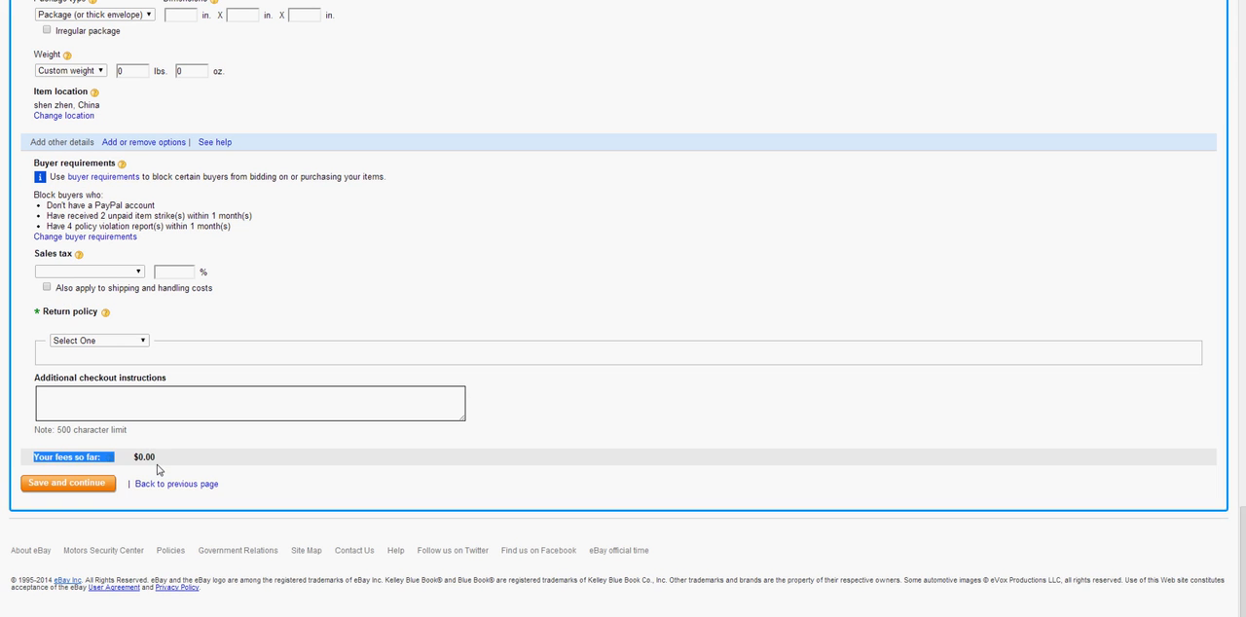
triple_click(156, 465)
click(160, 455)
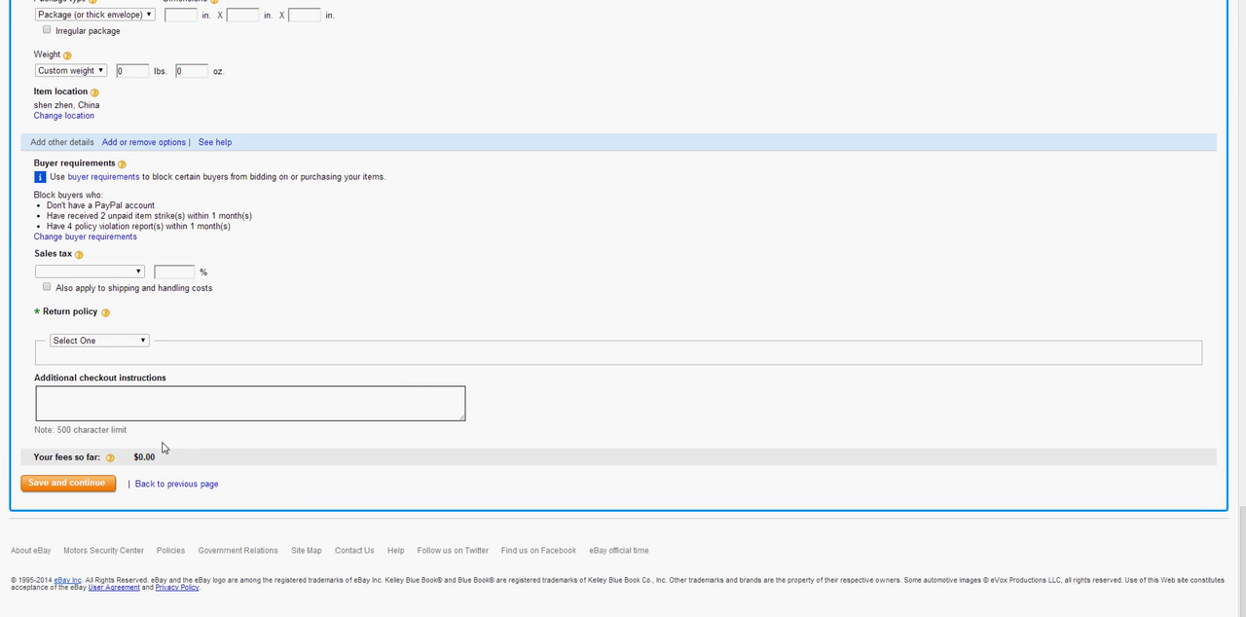
drag(1243, 546, 1242, 2)
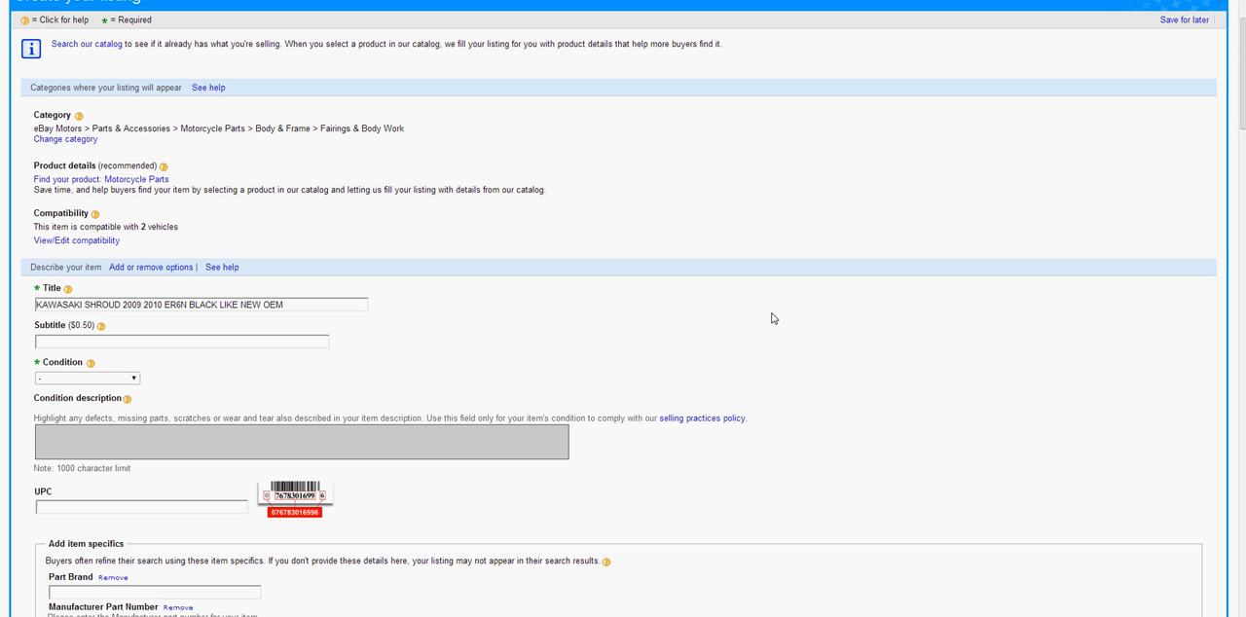
Set the item's condition to Used, dismiss its explanation and review the other condition options, keeping Used
scroll(409, 303, down, 3)
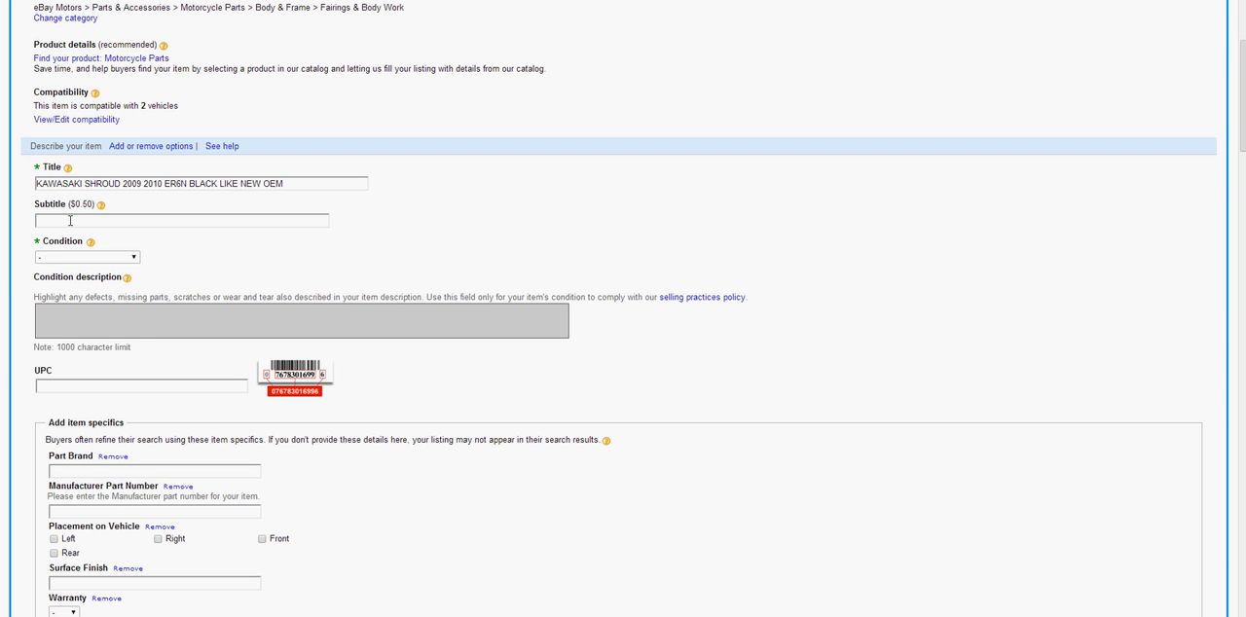
click(95, 258)
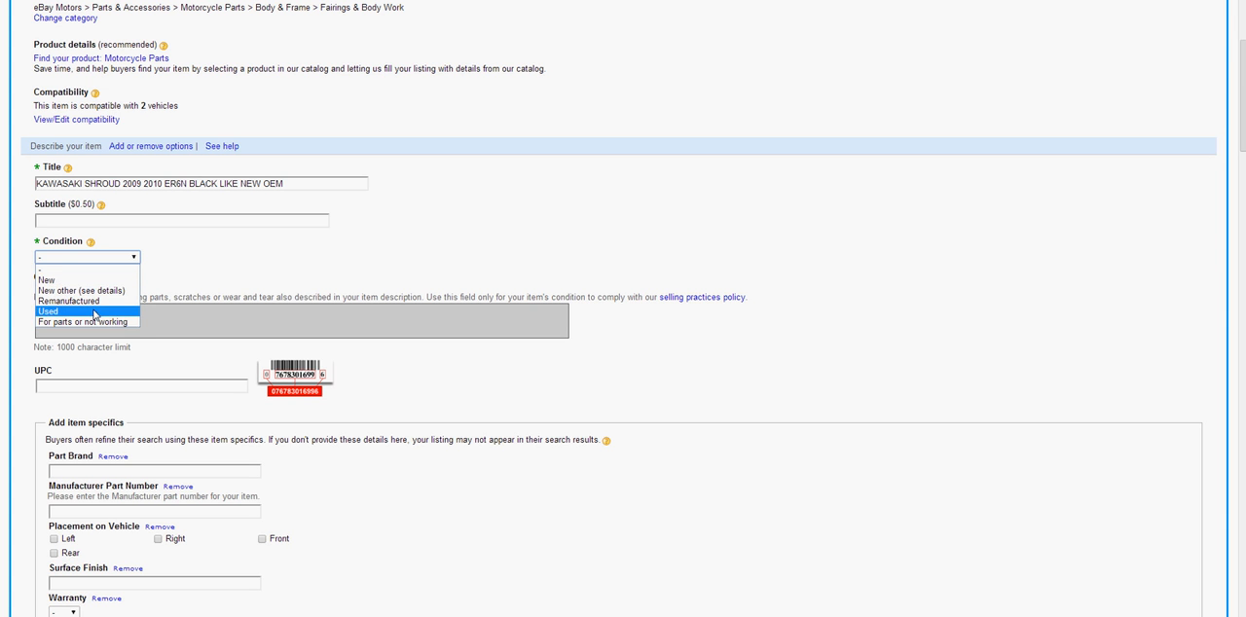
click(95, 314)
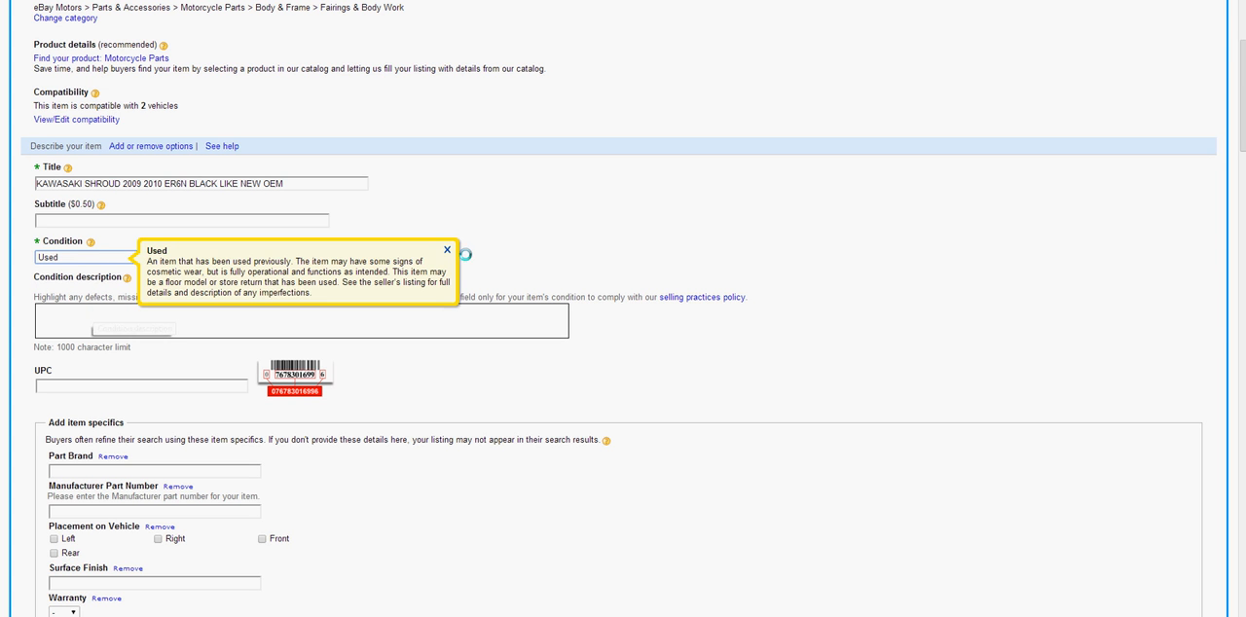
click(448, 251)
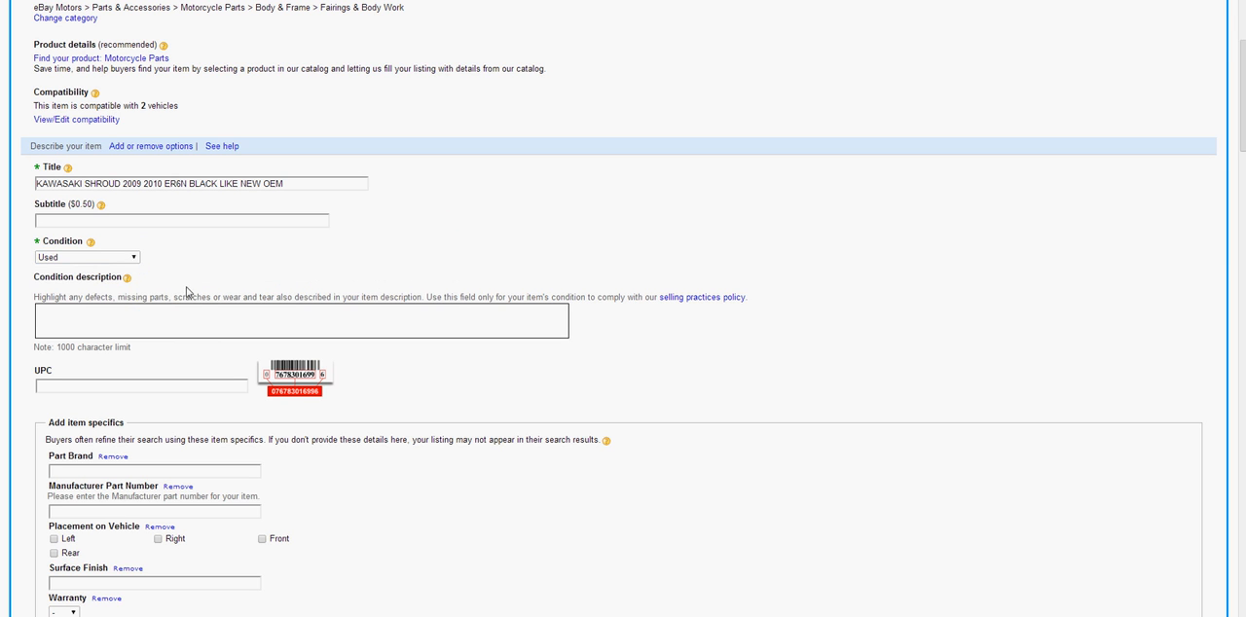
click(127, 257)
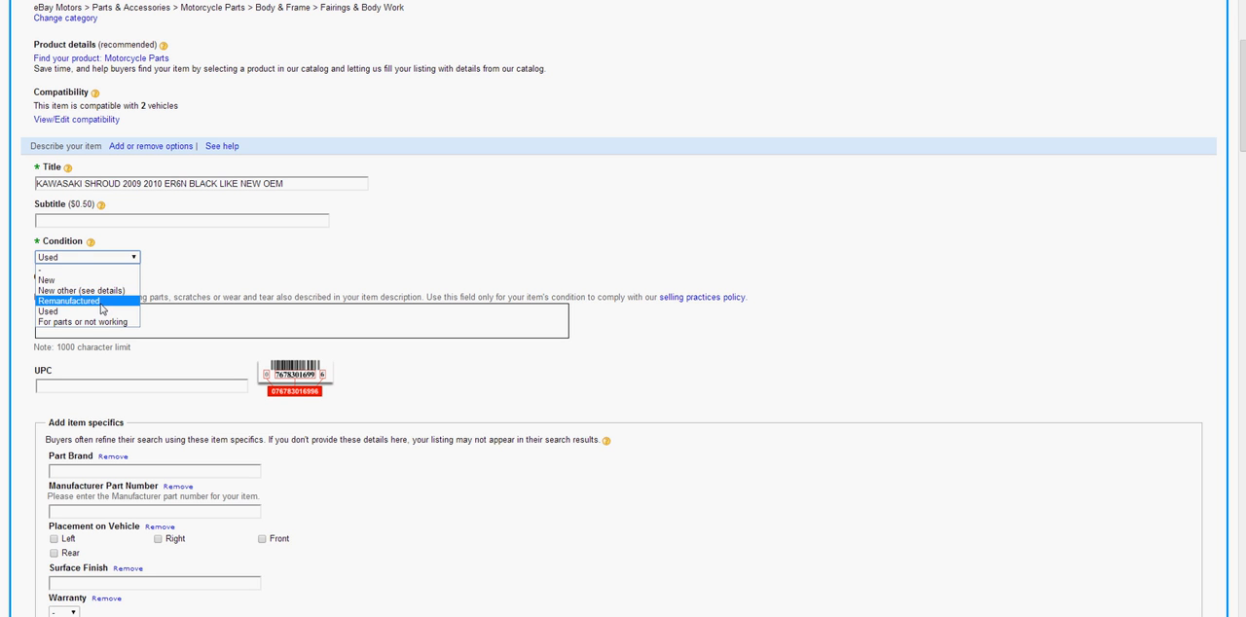
click(101, 310)
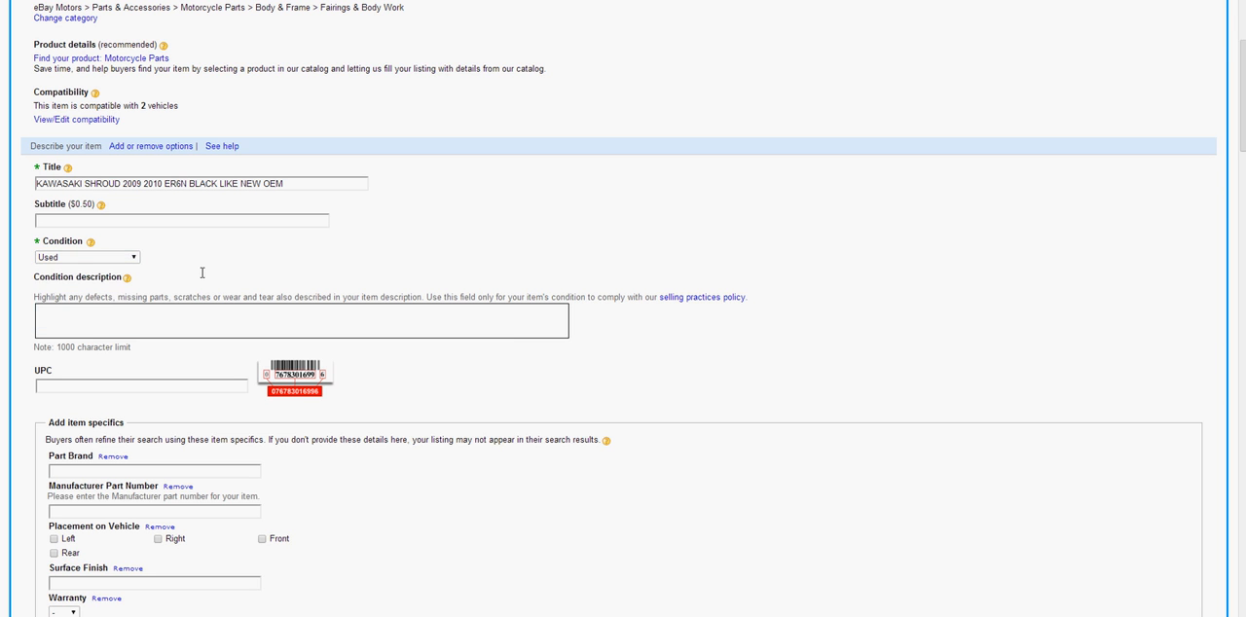
Enter KAWASAKI SHROUD USED BUT IN GOOD CONDITION BLACK COLOR as the condition description
click(103, 316)
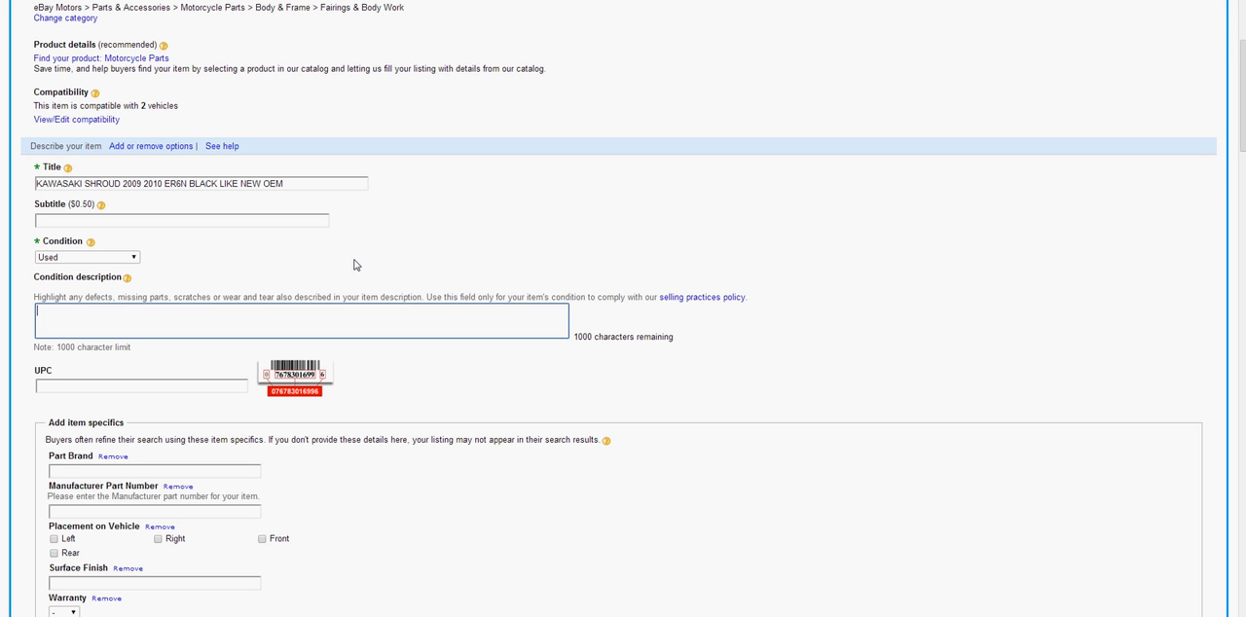
text(KAWASAKI SHROUD)
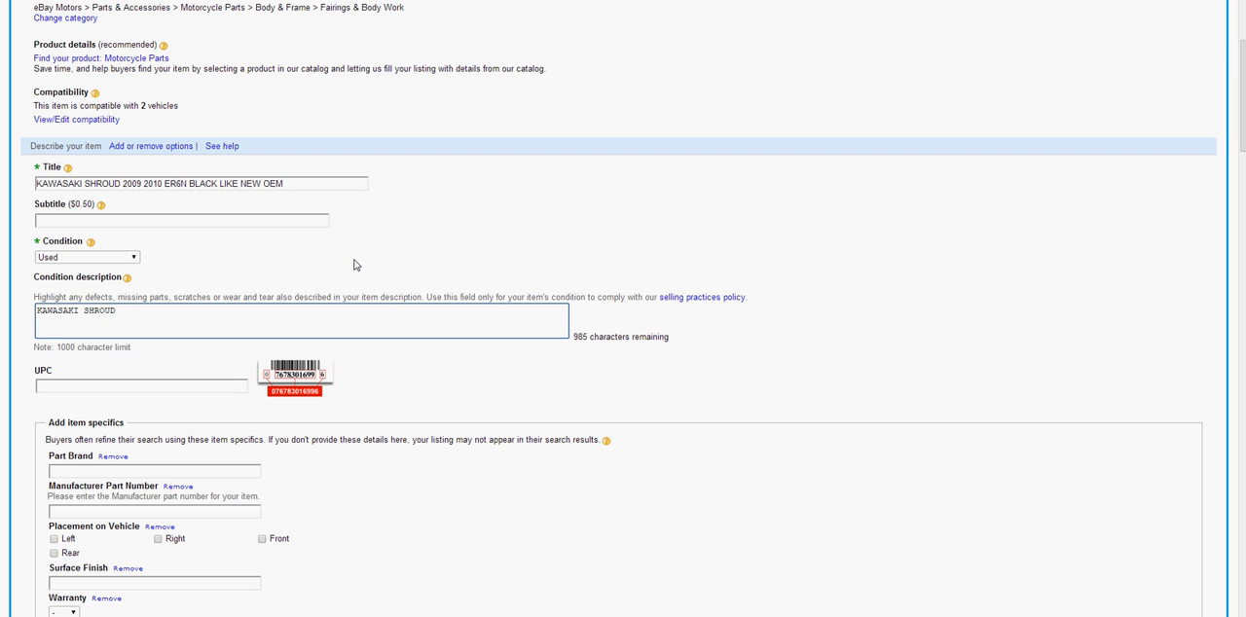
text( USED BUT IN GOOD CONDITION)
text(BLACK COLOR)
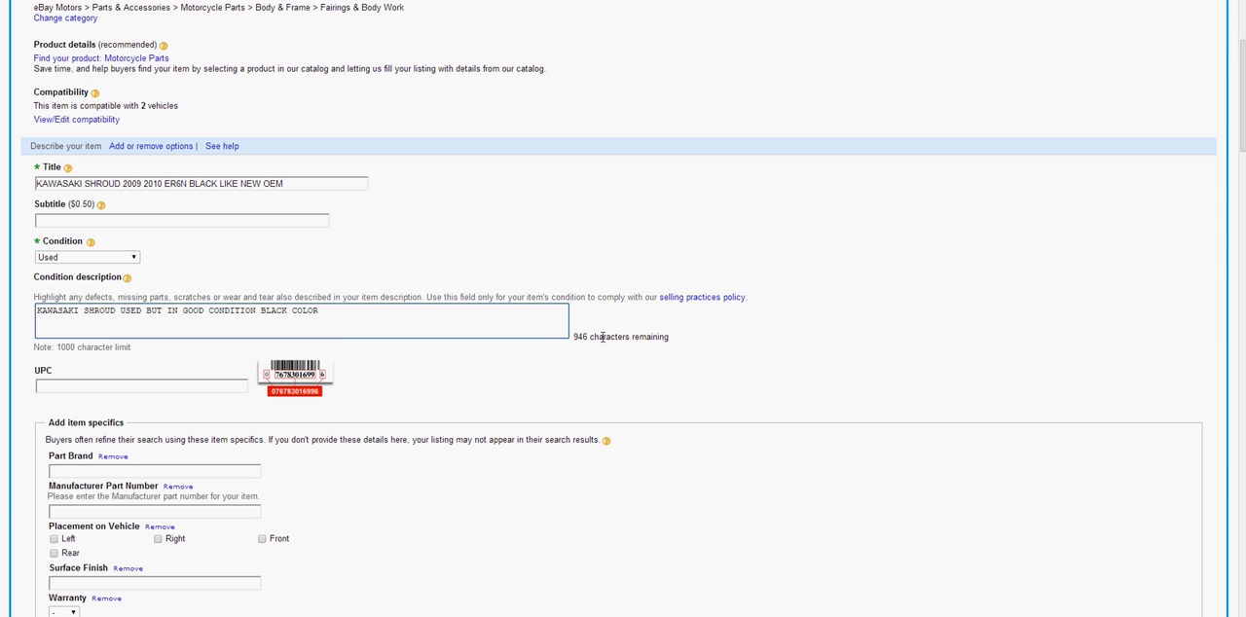
Examine the UPC field, the part numbers in the Partzilla parts list and the item specifics section of the listing
click(101, 384)
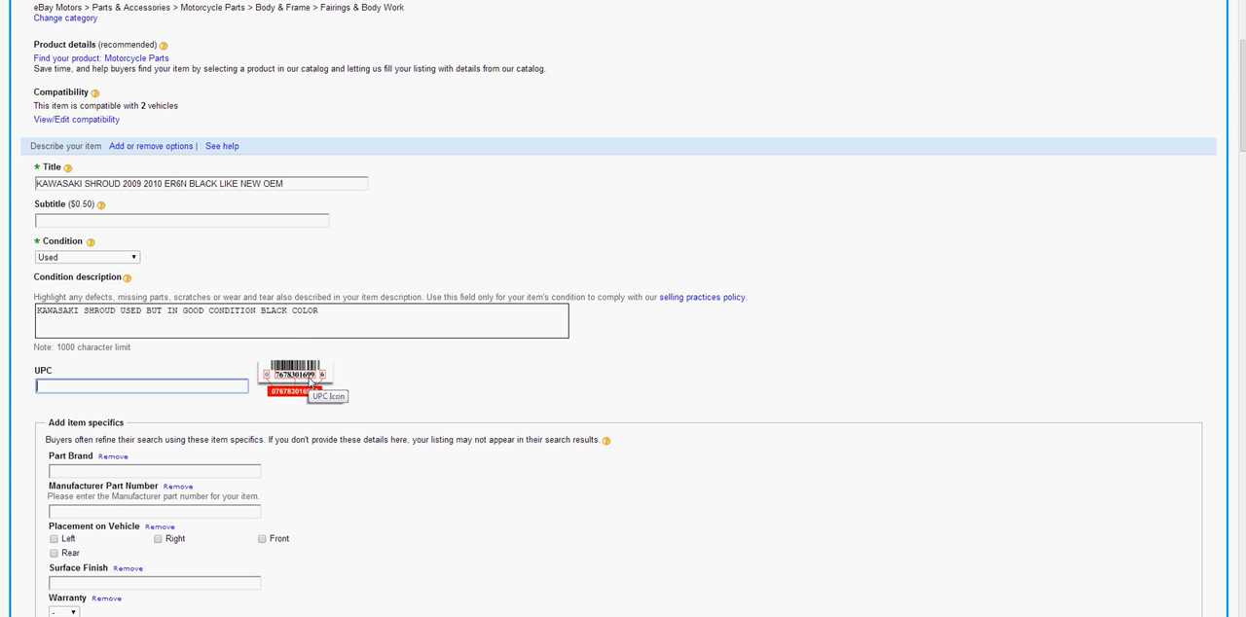
key(ctrl+Tab)
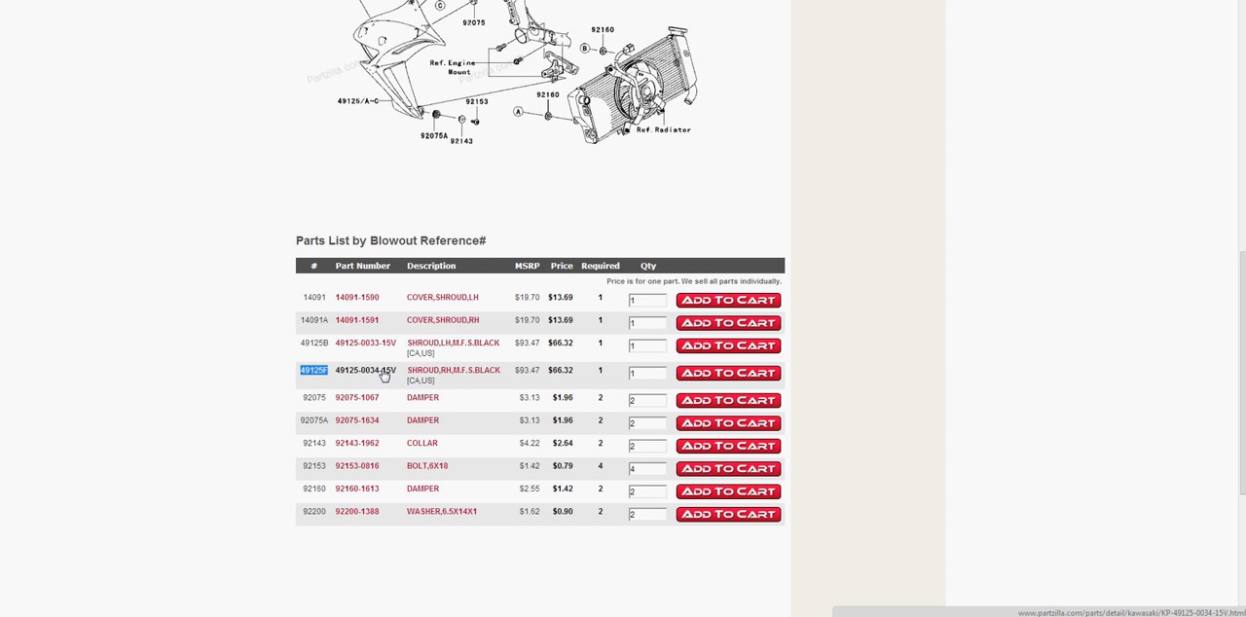
key(ctrl+Tab)
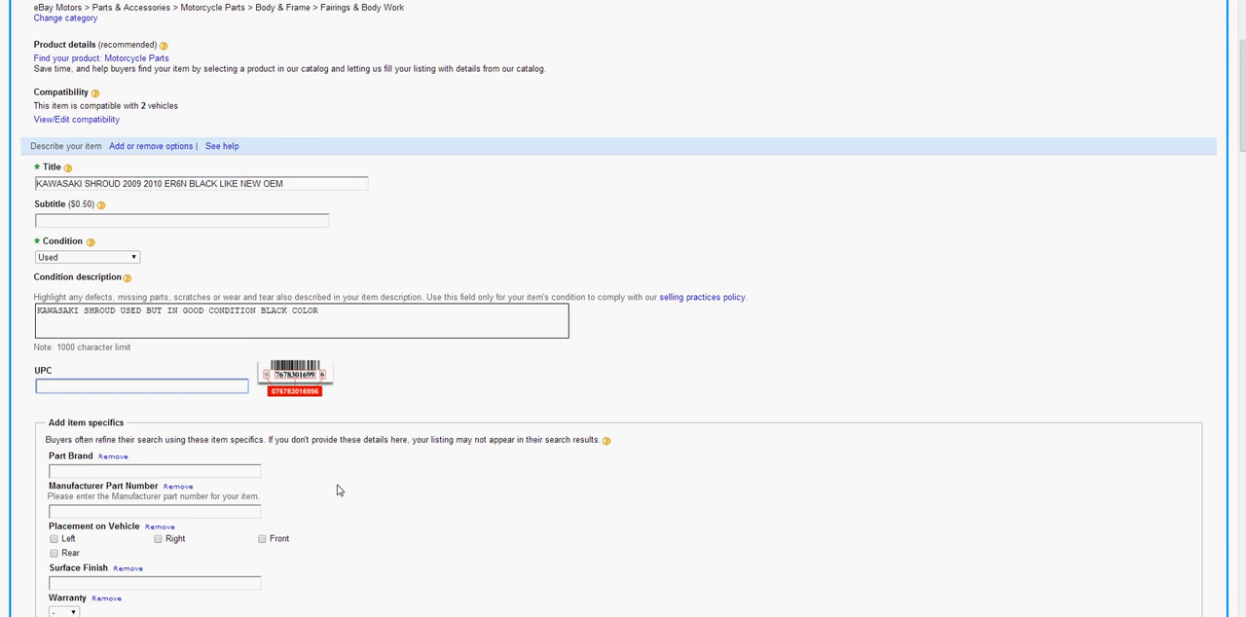
scroll(364, 473, down, 1)
scroll(258, 450, down, 1)
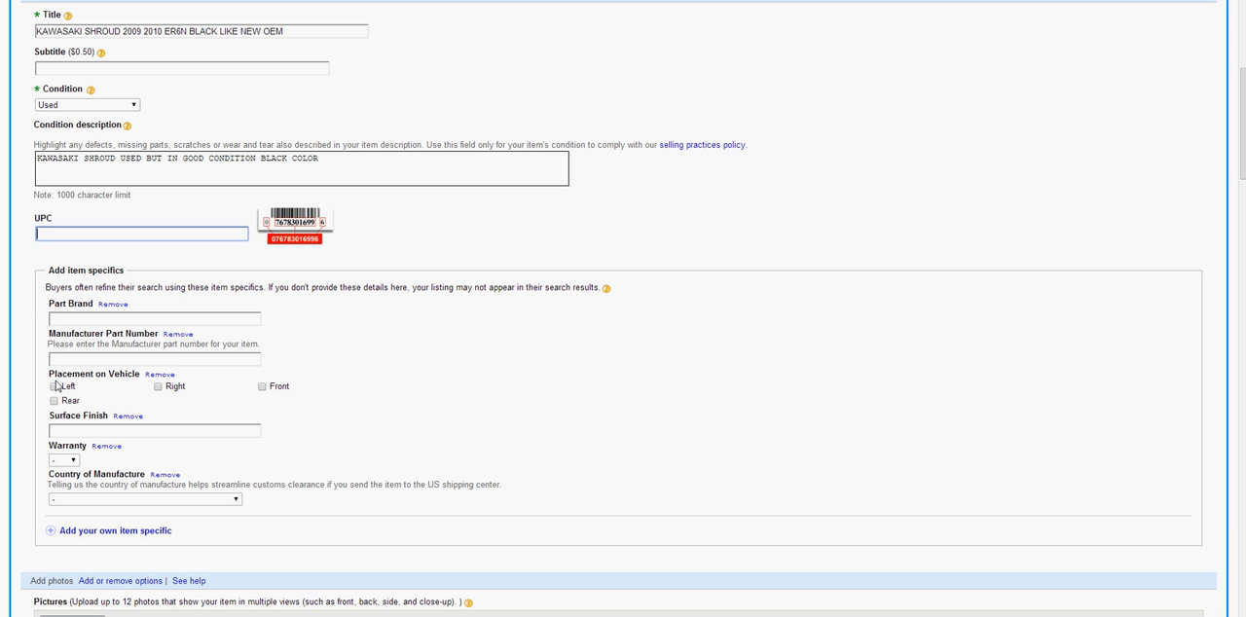
click(59, 319)
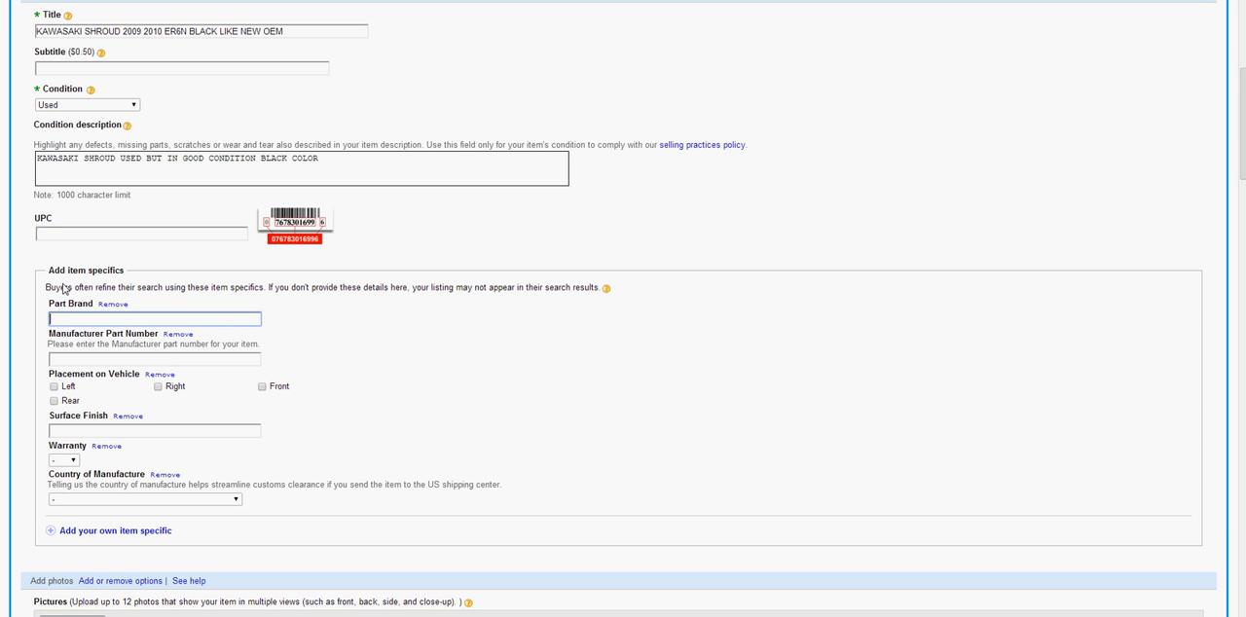
drag(52, 269, 123, 269)
click(123, 271)
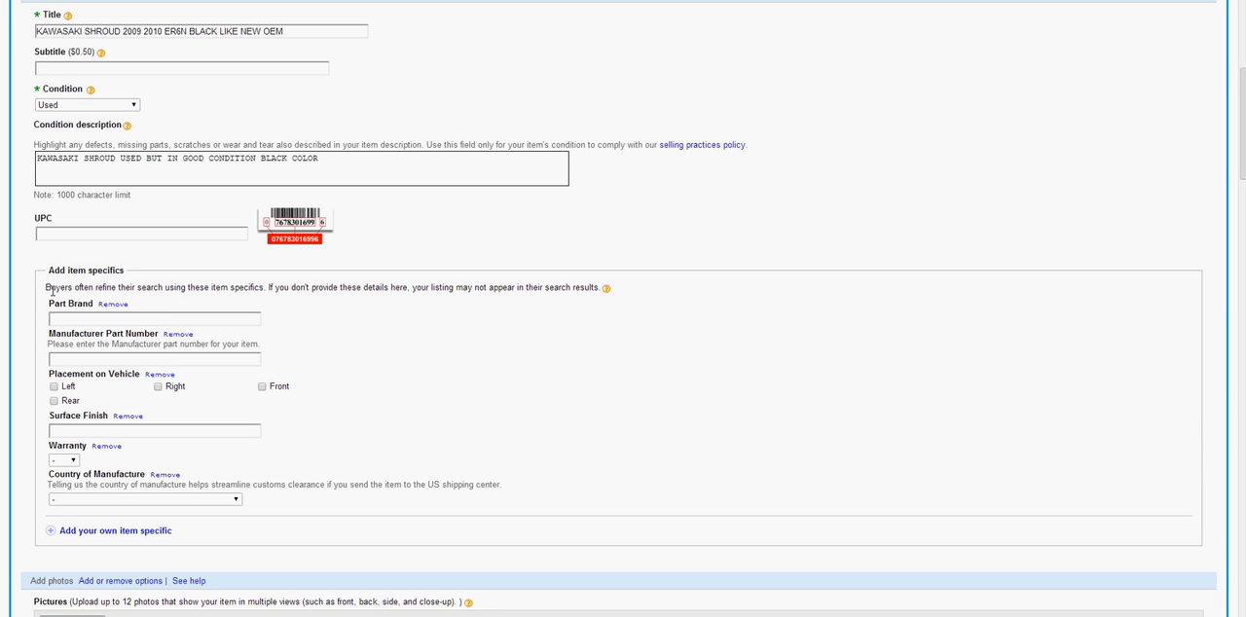
click(121, 358)
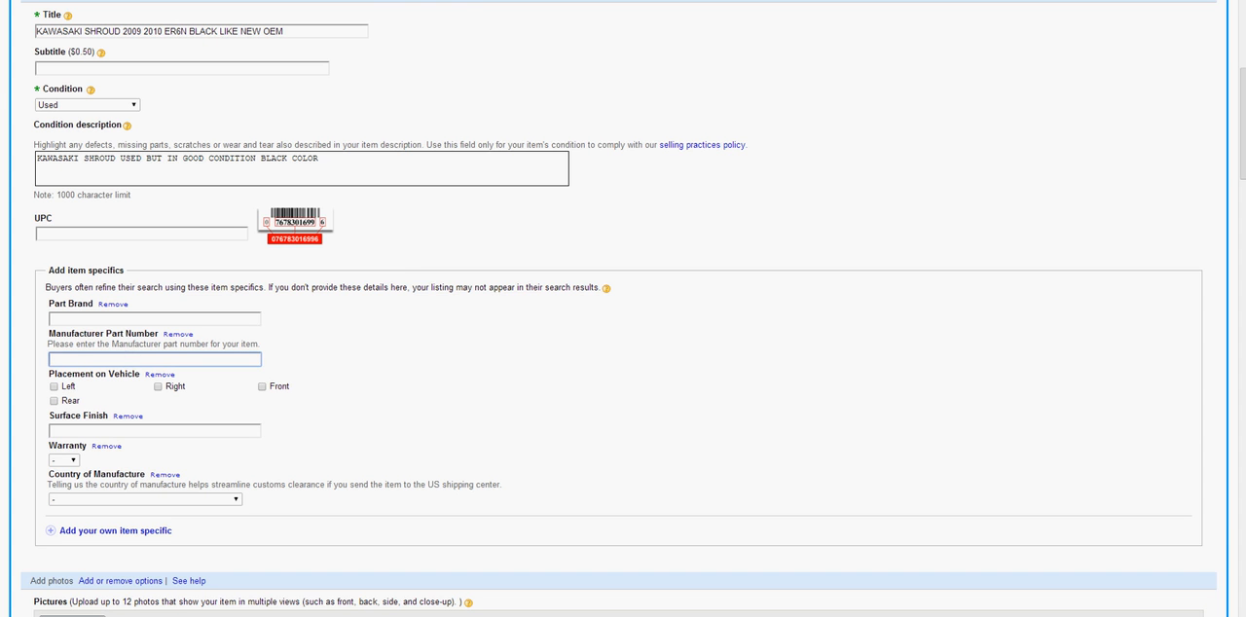
click(911, 1)
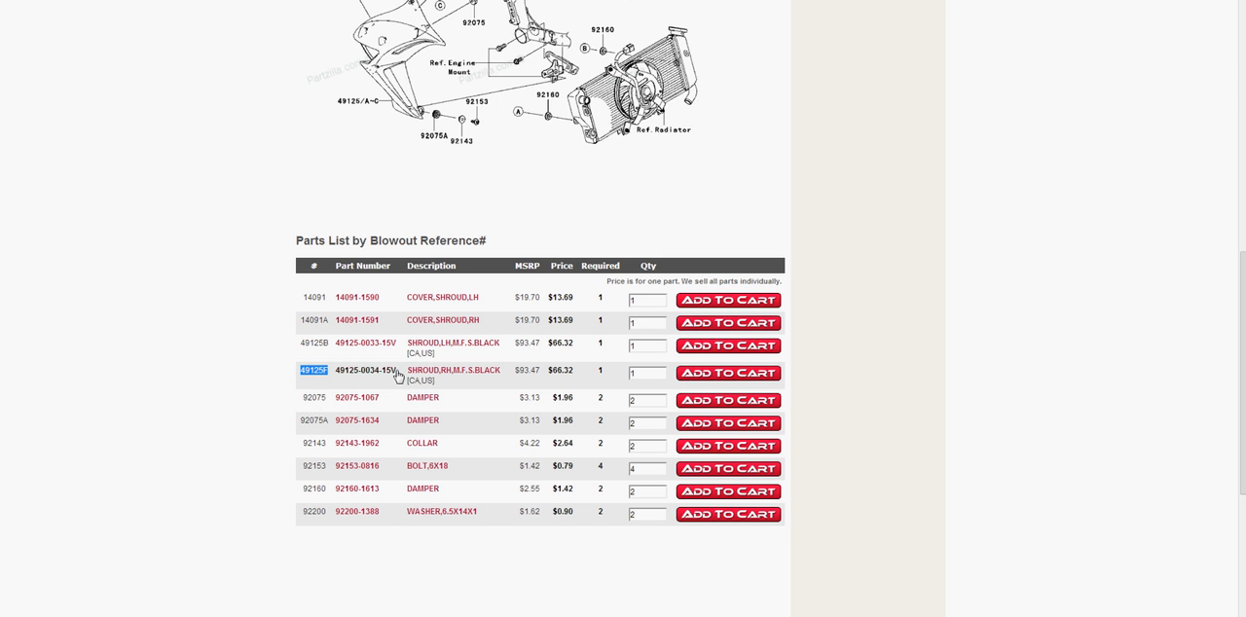
drag(398, 372, 338, 377)
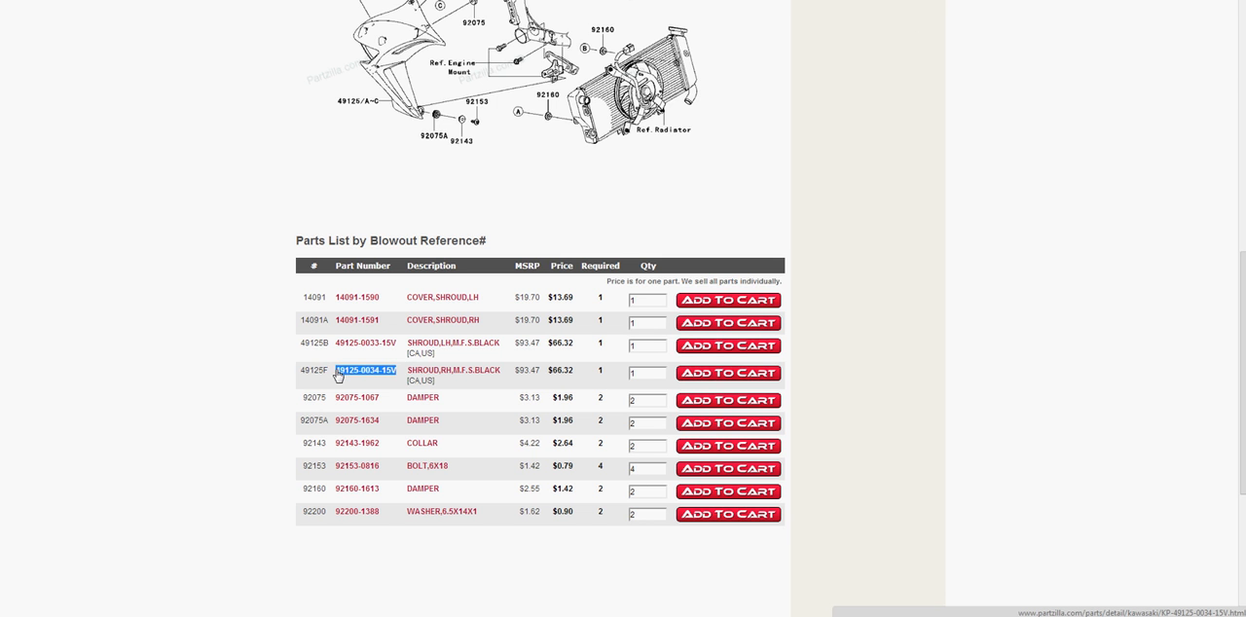
right_click(343, 371)
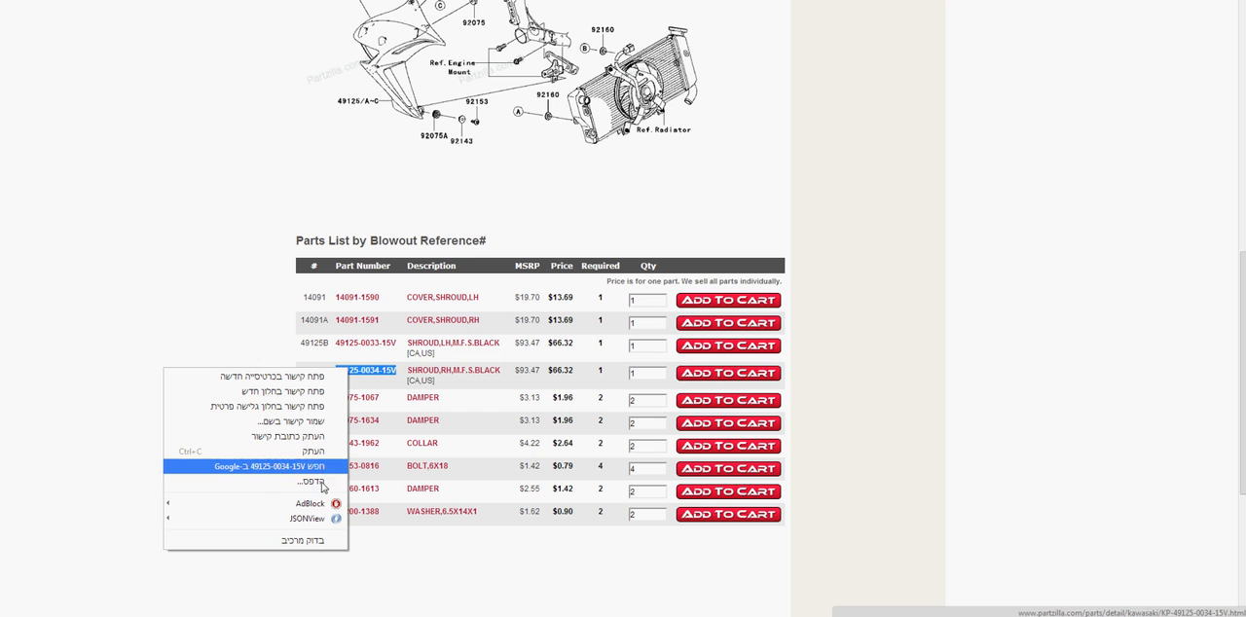
click(311, 452)
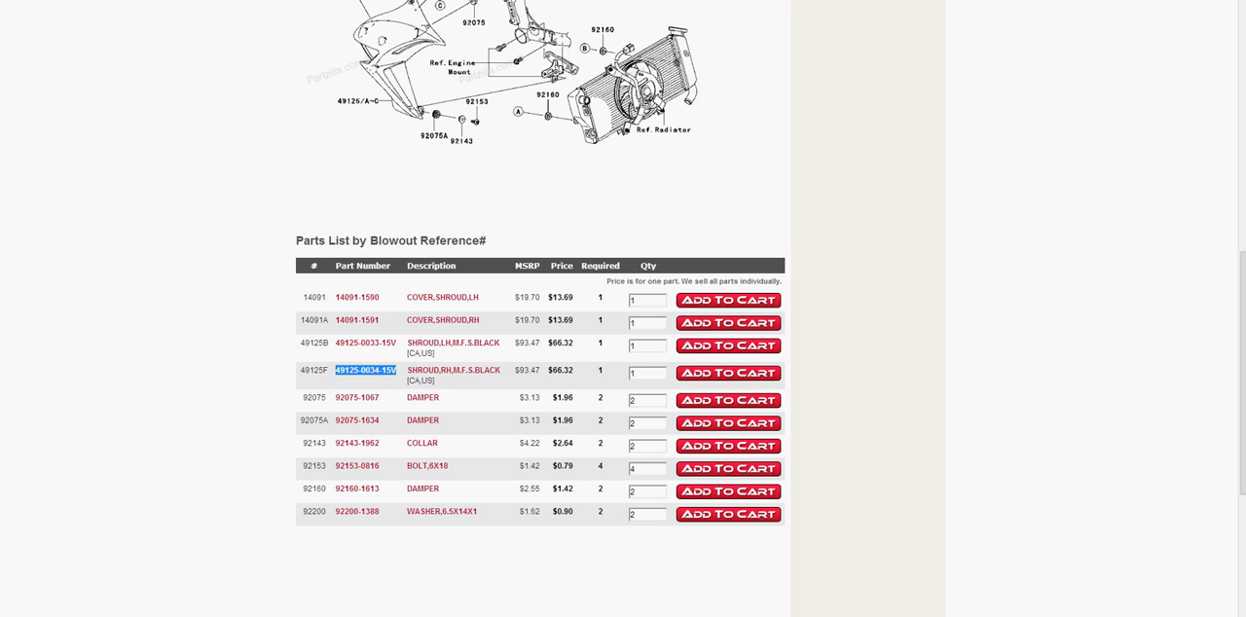
key(alt+Tab)
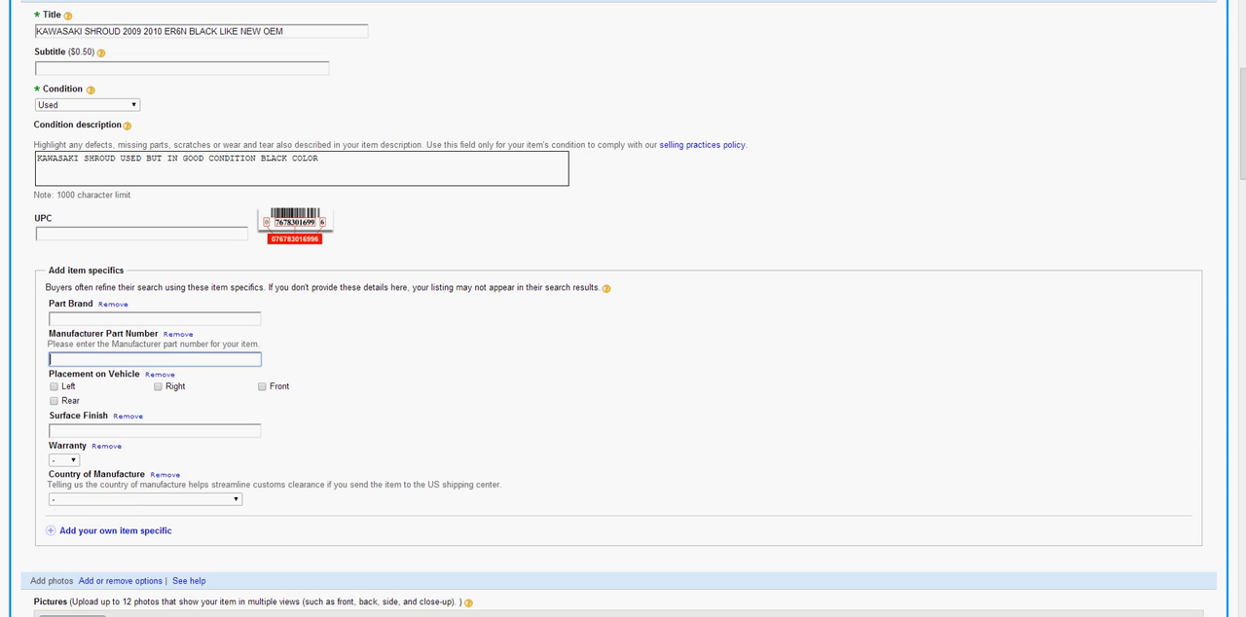
right_click(195, 362)
click(161, 431)
Enter KAWASAKI as the part brand and mark Left as the placement on the vehicle
click(77, 316)
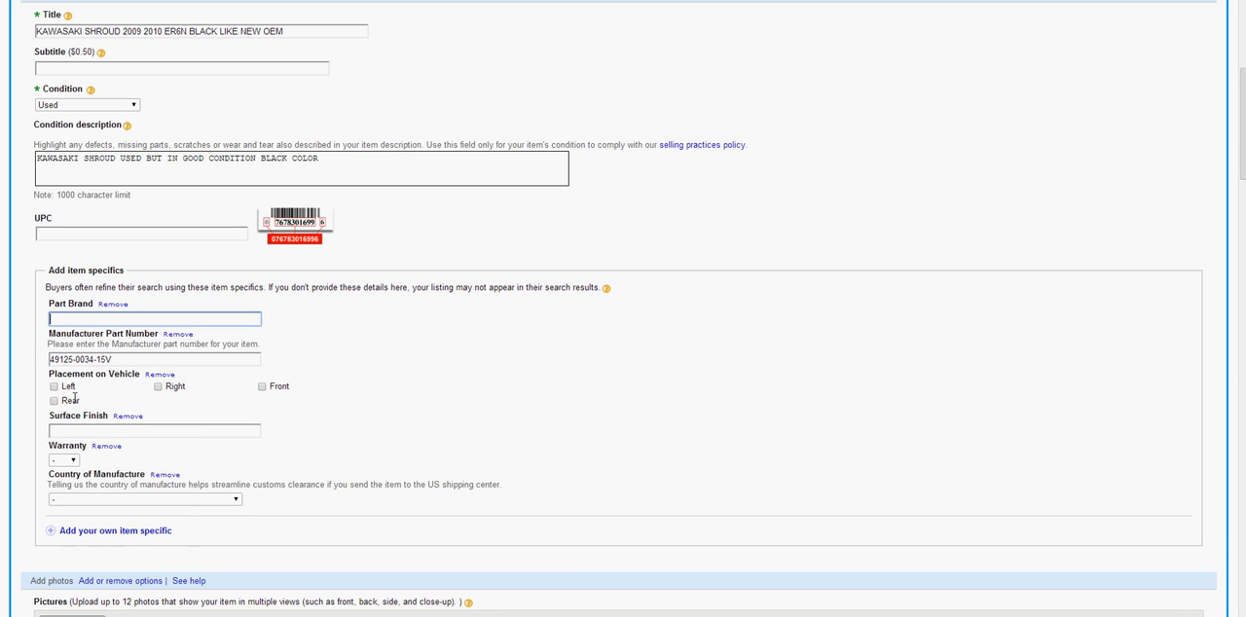
text(KAWASAKI)
click(54, 388)
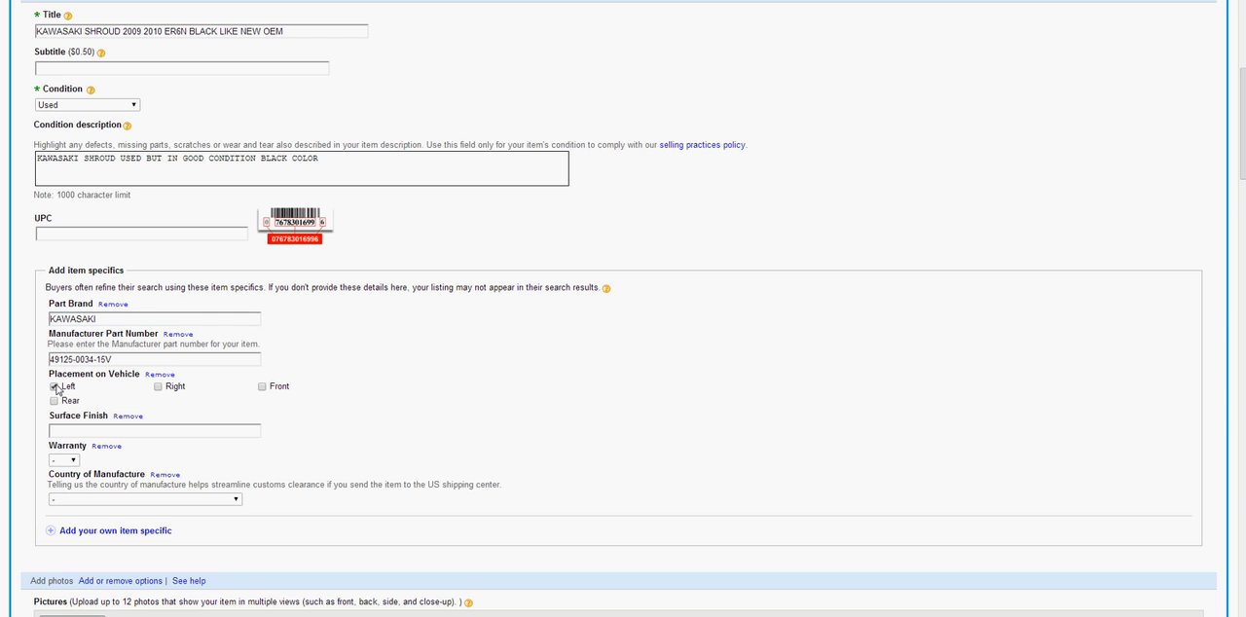
click(54, 387)
click(53, 400)
click(55, 386)
Remove the Warranty, Country of Manufacture and Surface Finish fields from the item specifics
scroll(321, 460, down, 2)
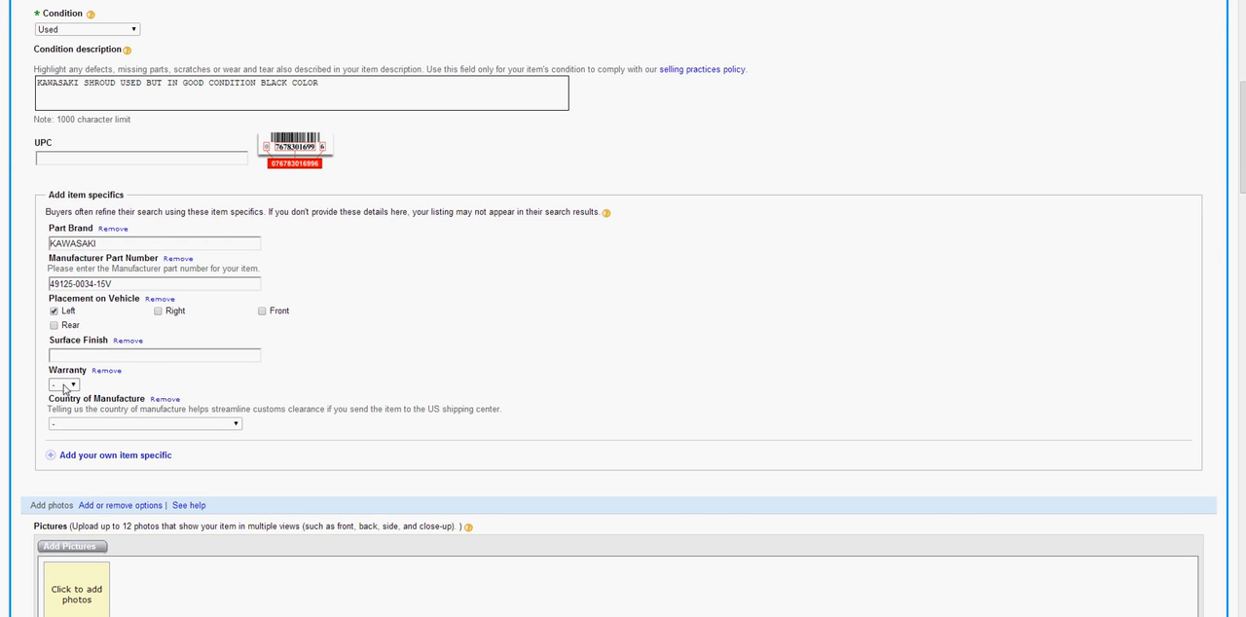
click(106, 371)
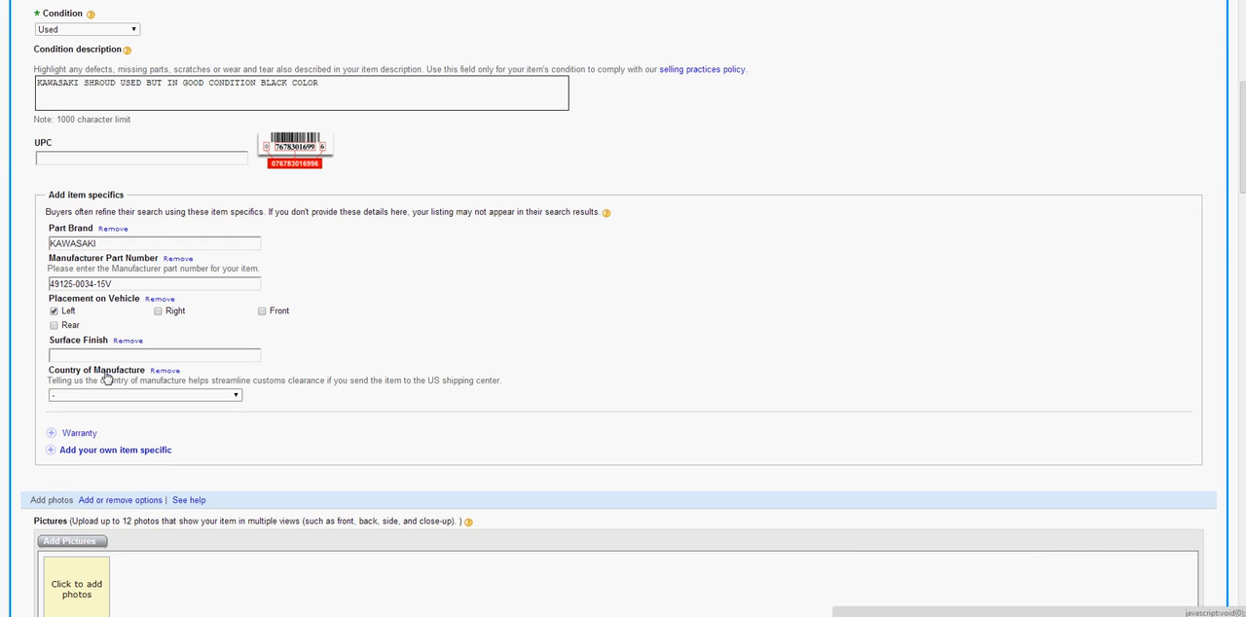
click(164, 371)
click(126, 340)
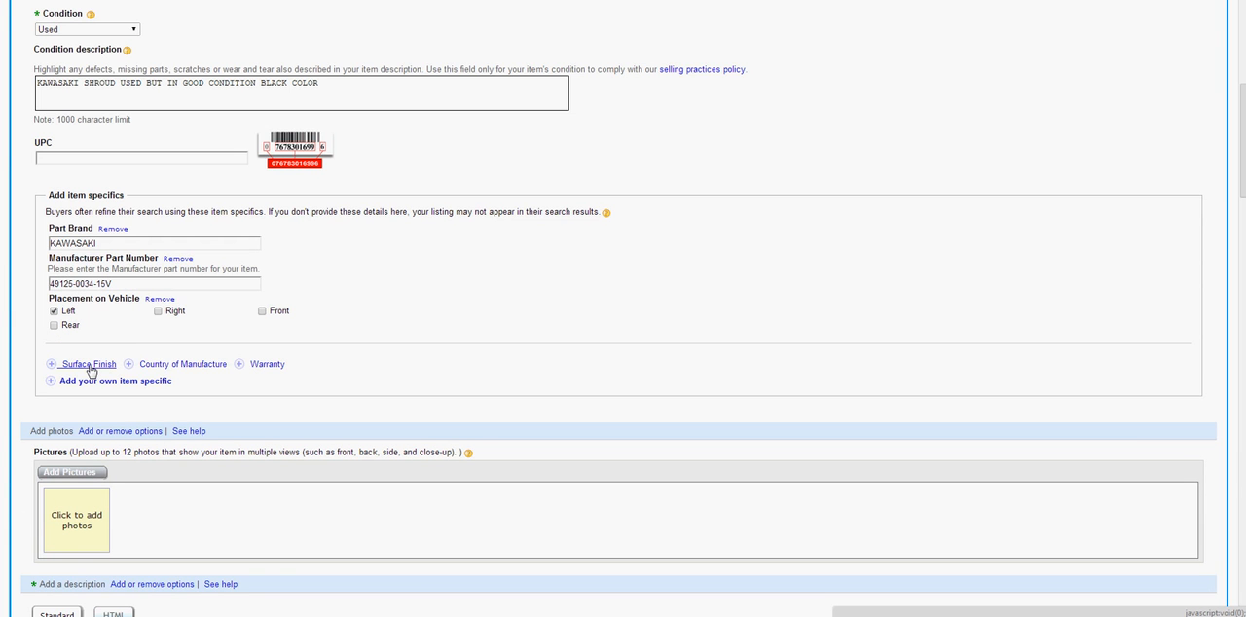
click(171, 366)
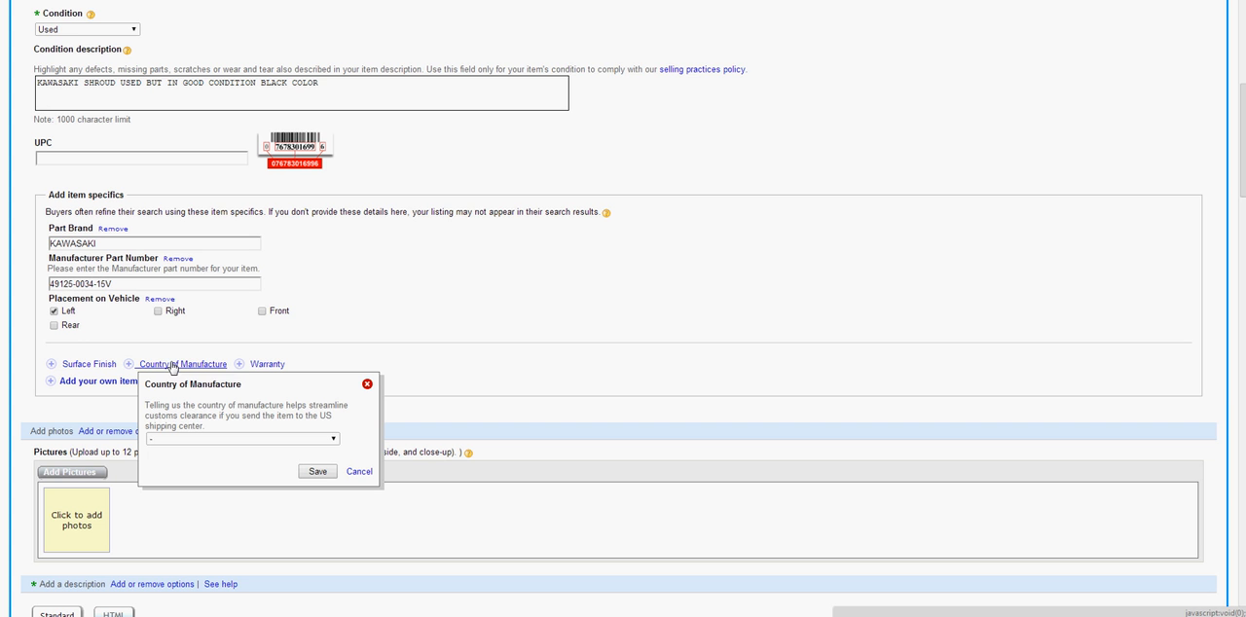
click(190, 441)
scroll(188, 392, down, 2)
scroll(189, 392, down, 19)
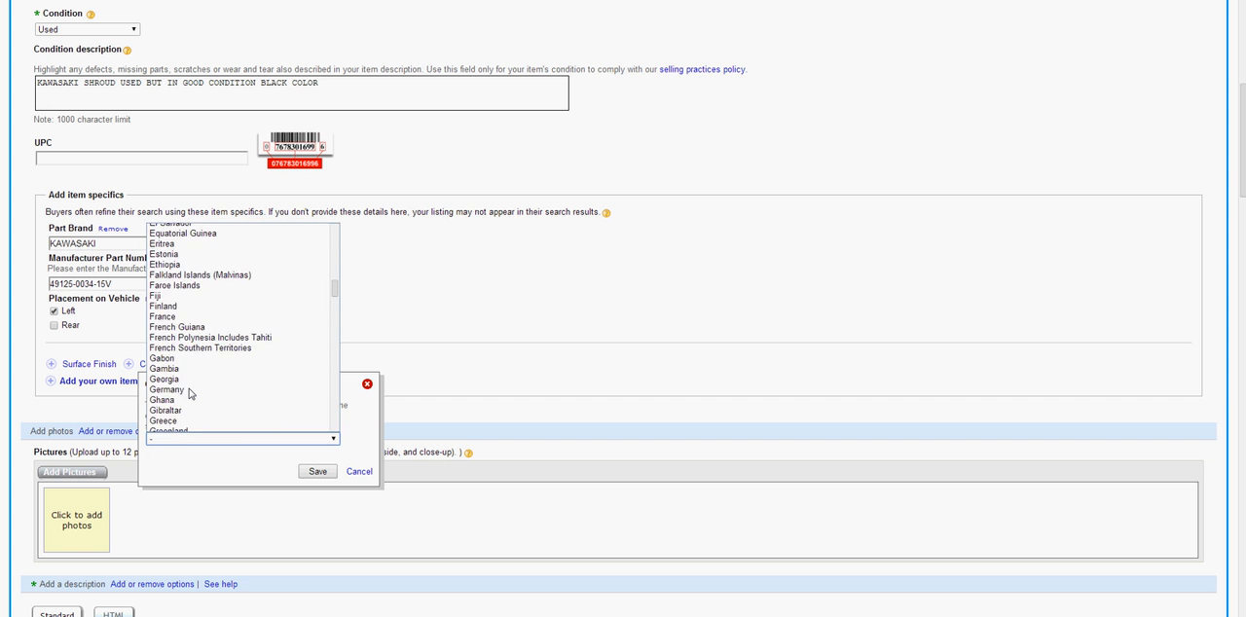
scroll(190, 394, down, 17)
scroll(191, 395, down, 10)
scroll(191, 395, up, 10)
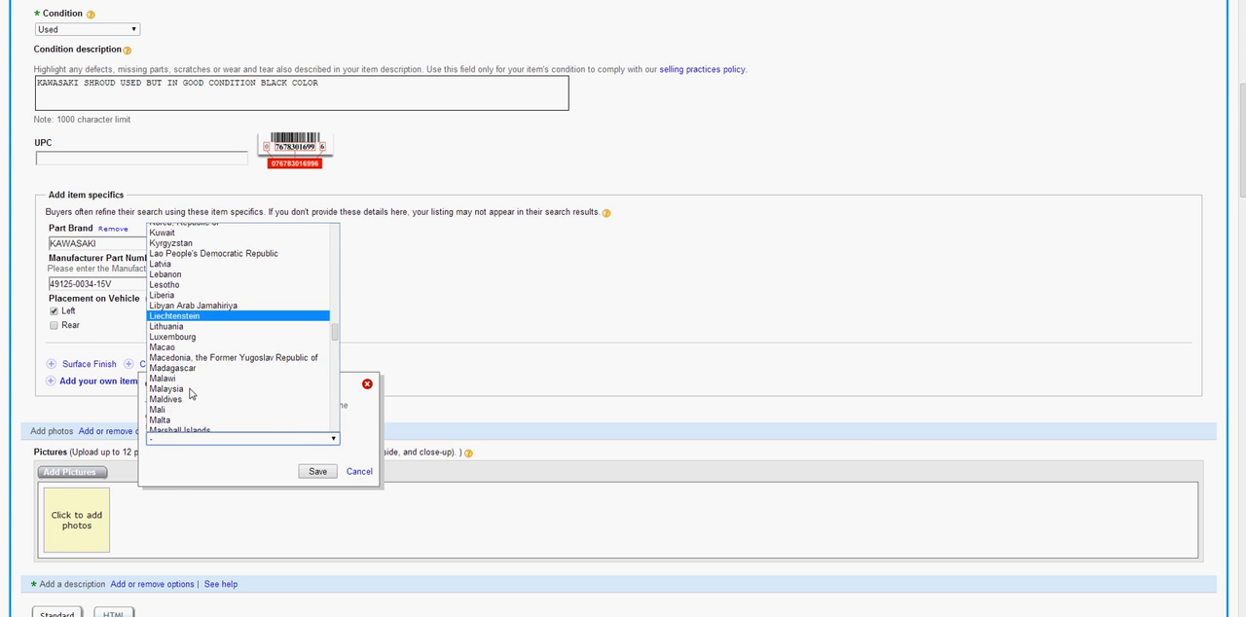
key(k)
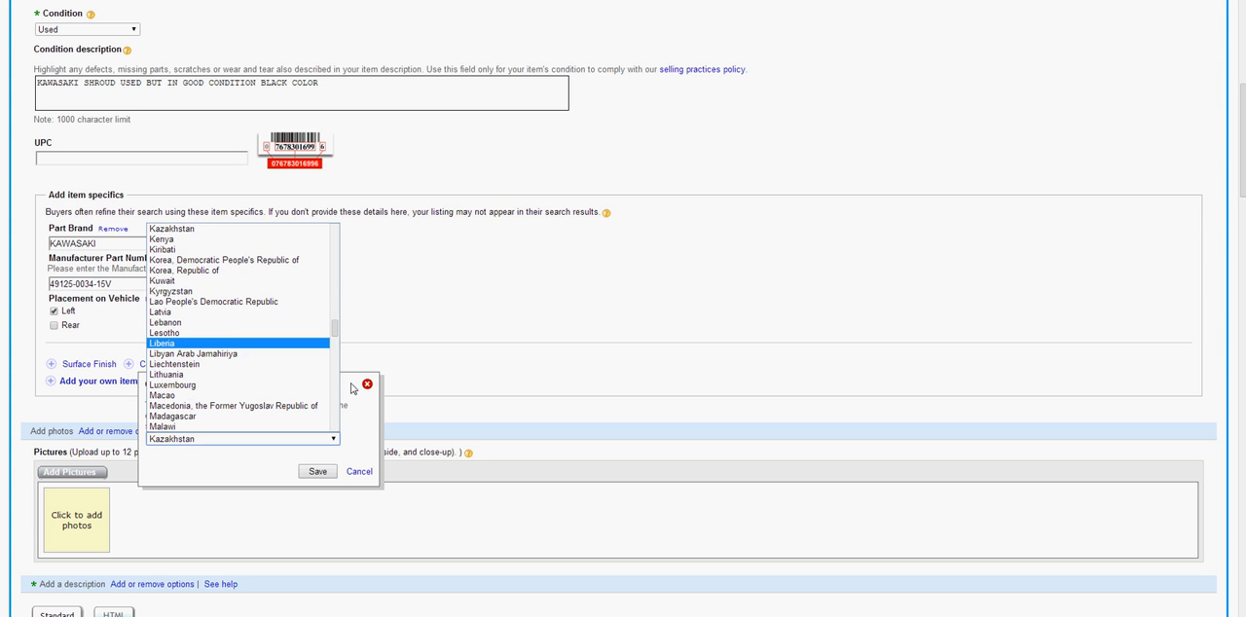
scroll(229, 410, down, 5)
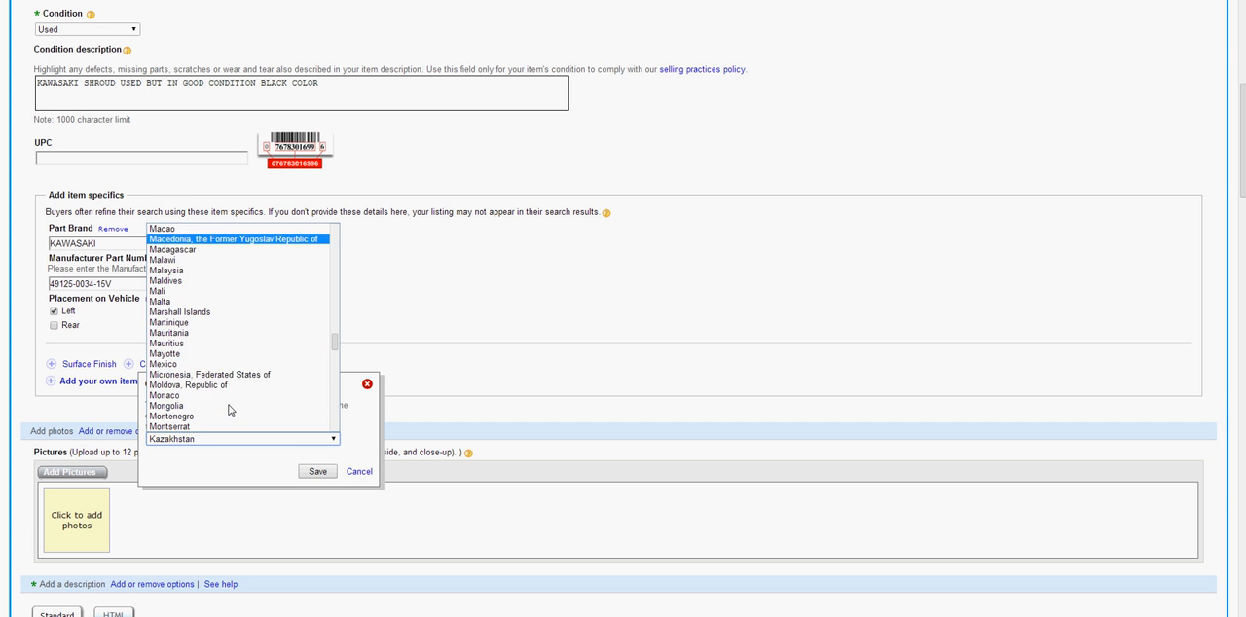
key(j)
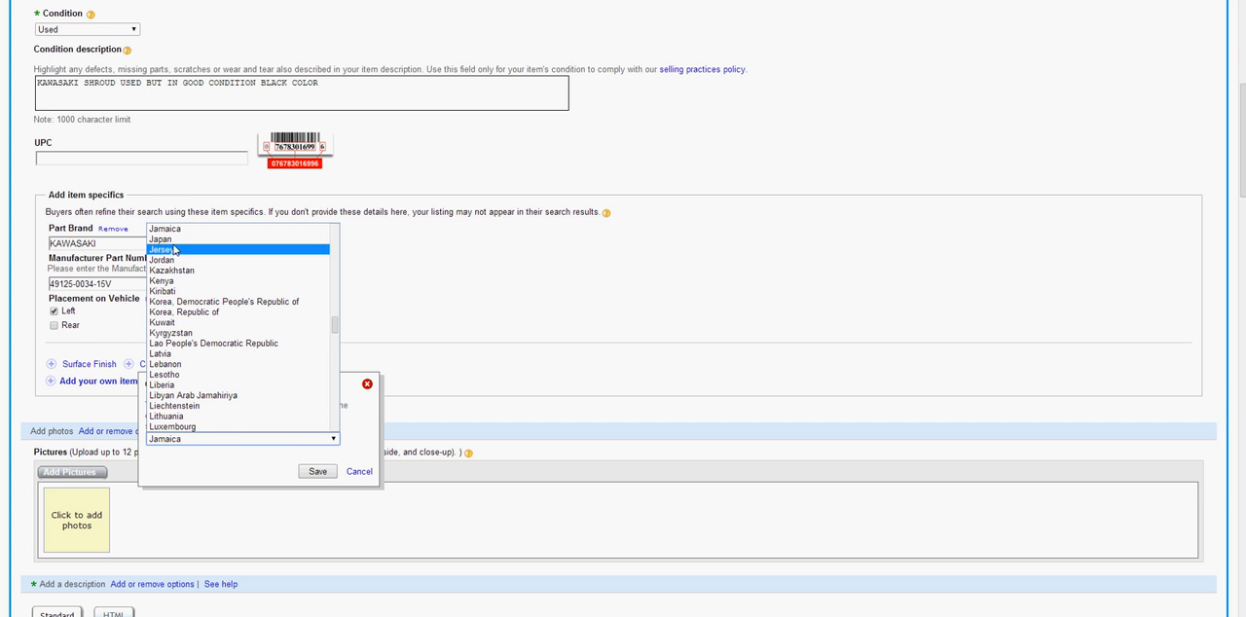
key(u)
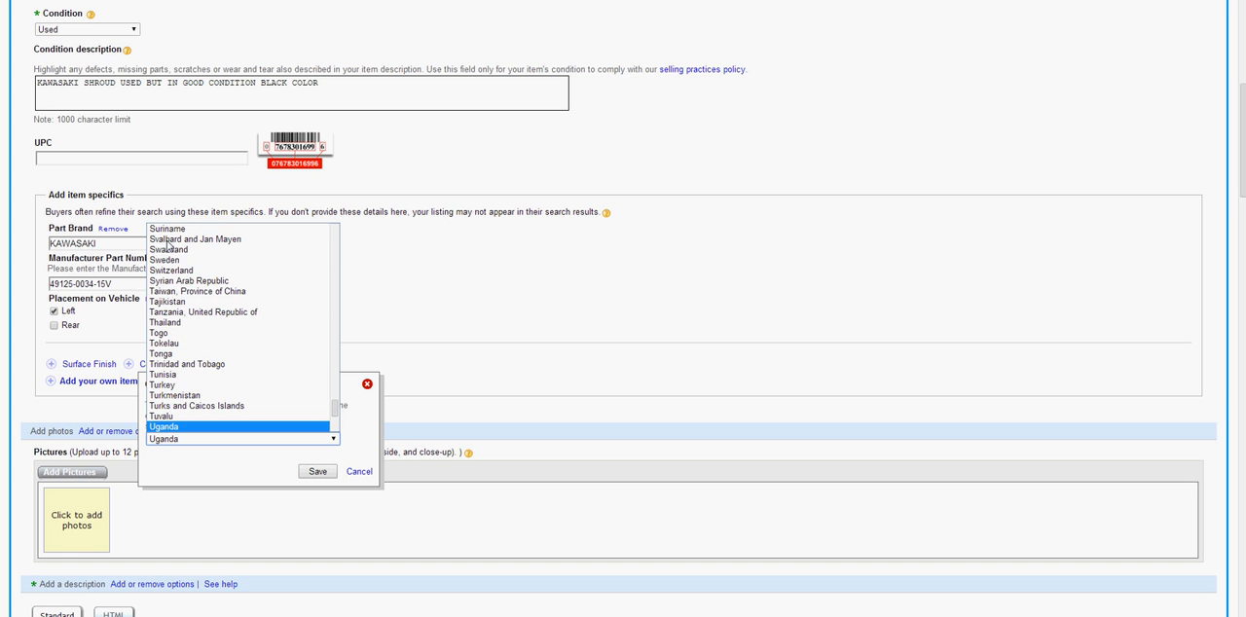
scroll(193, 410, down, 3)
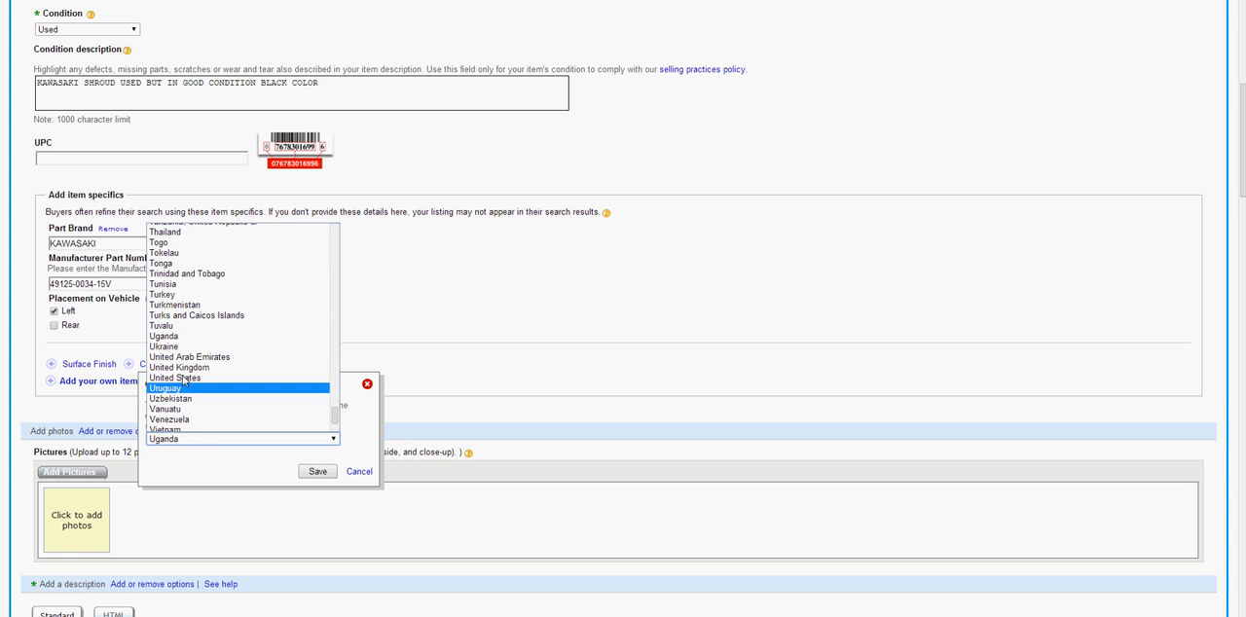
click(362, 472)
Add the Warranty item specific to the listing and save it as No
click(264, 366)
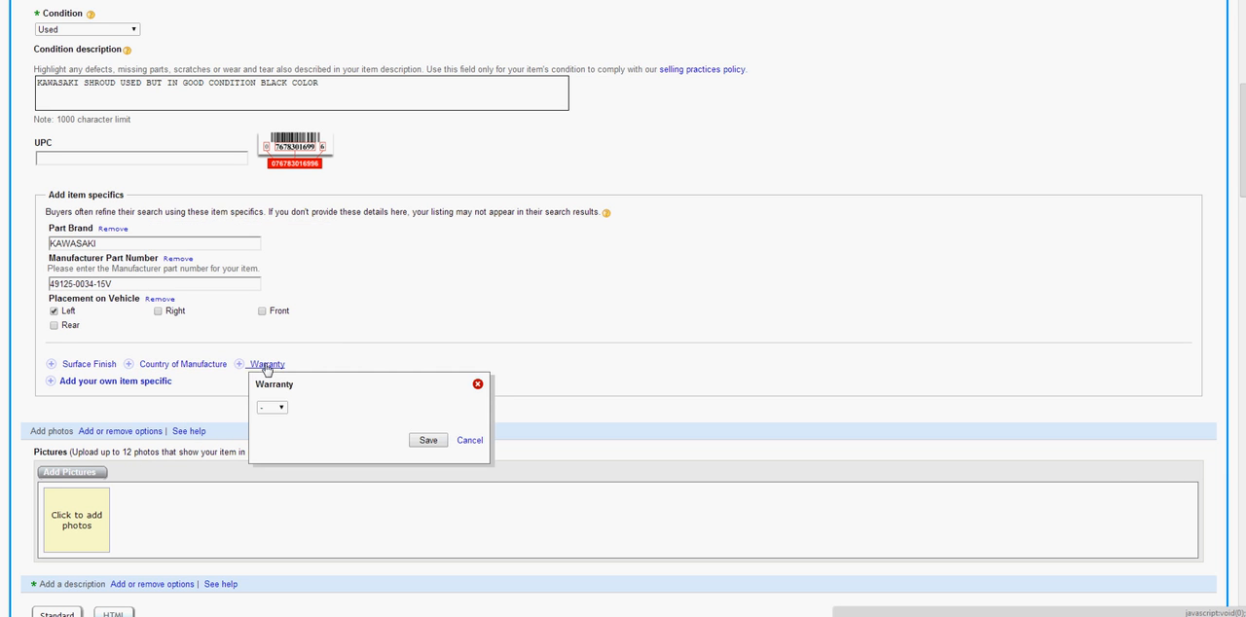
click(282, 408)
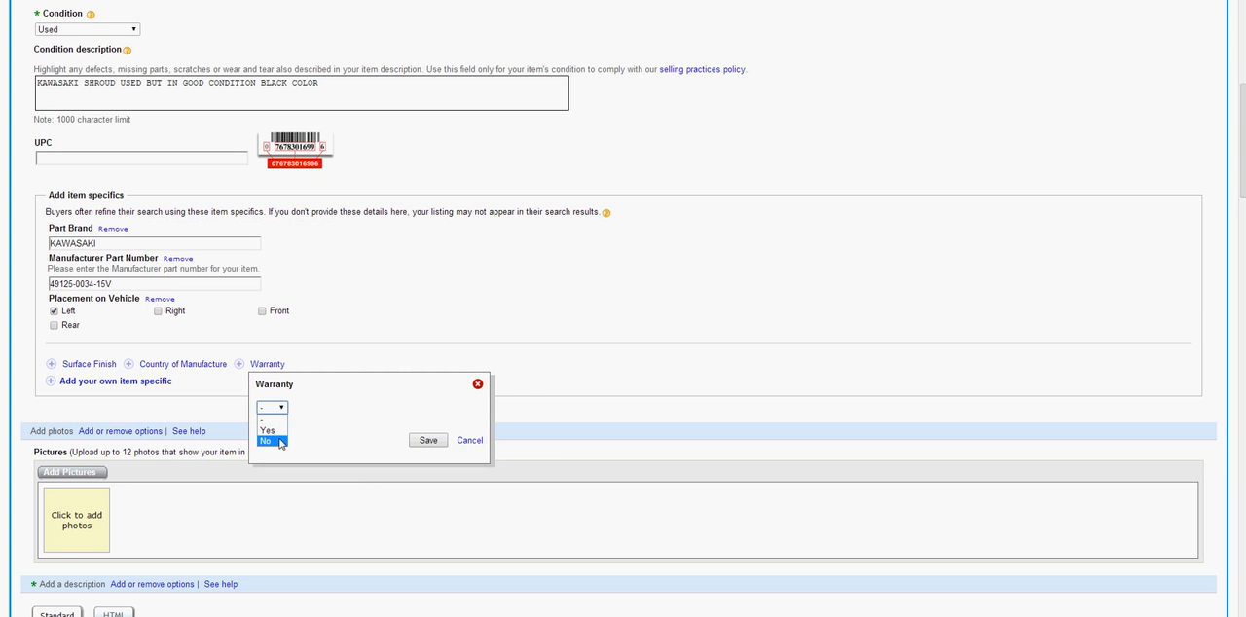
click(276, 443)
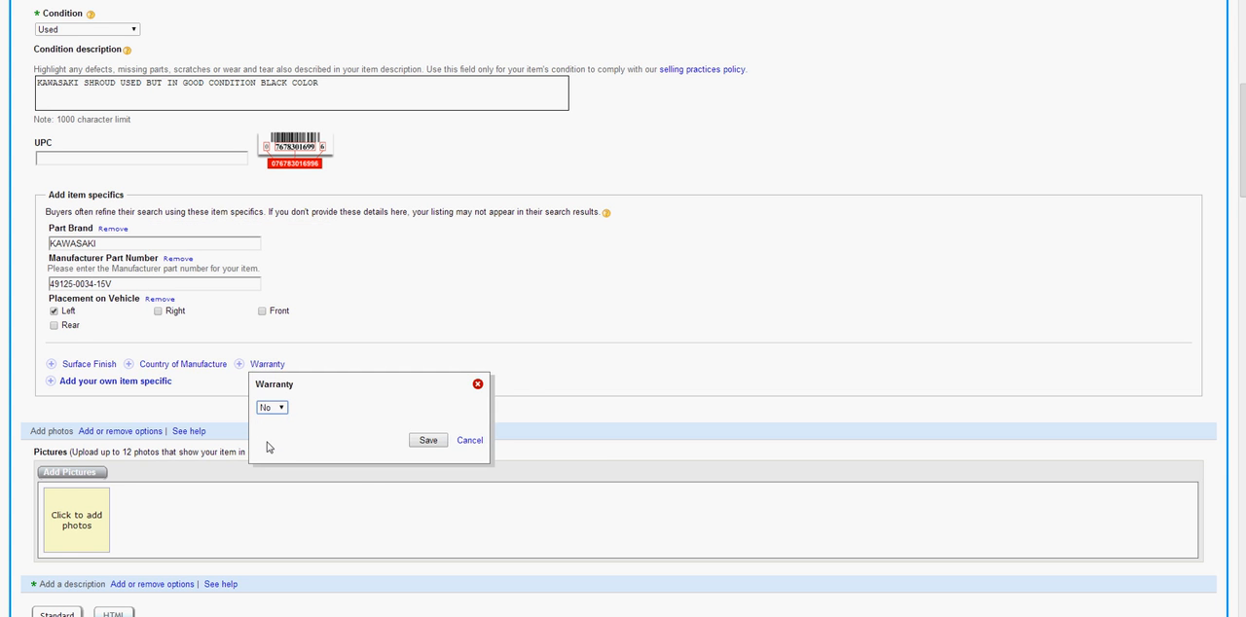
click(414, 440)
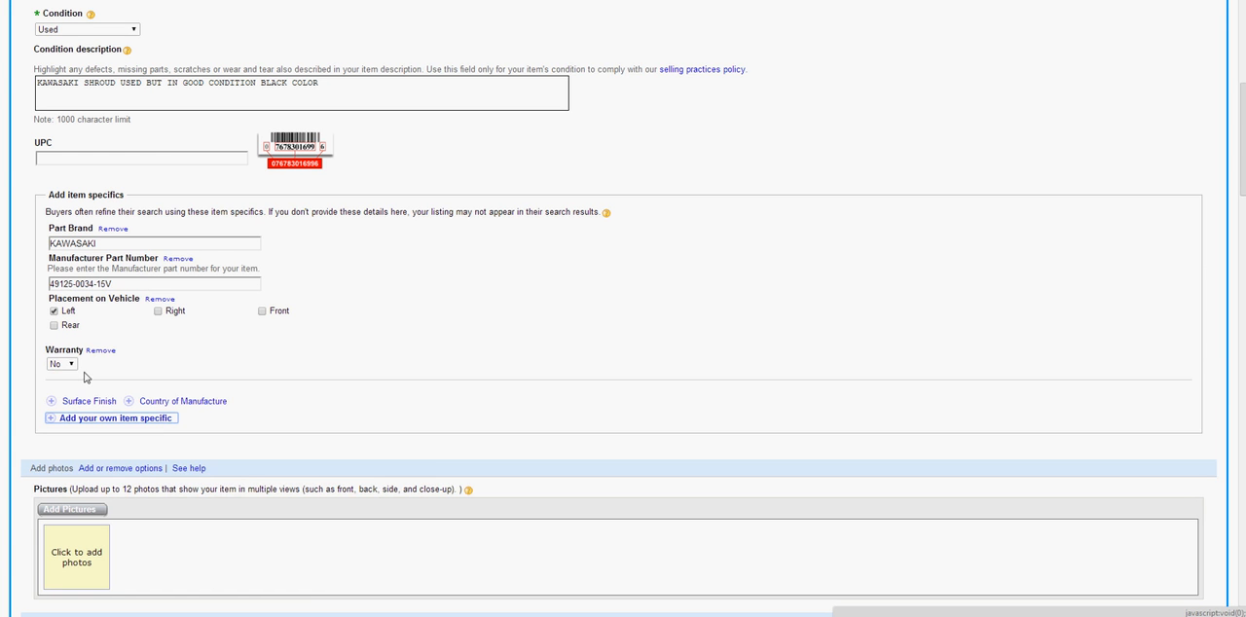
Examine the listing's Pictures section and the shroud parts diagram and list on the Partzilla page
scroll(259, 334, down, 1)
scroll(259, 333, down, 1)
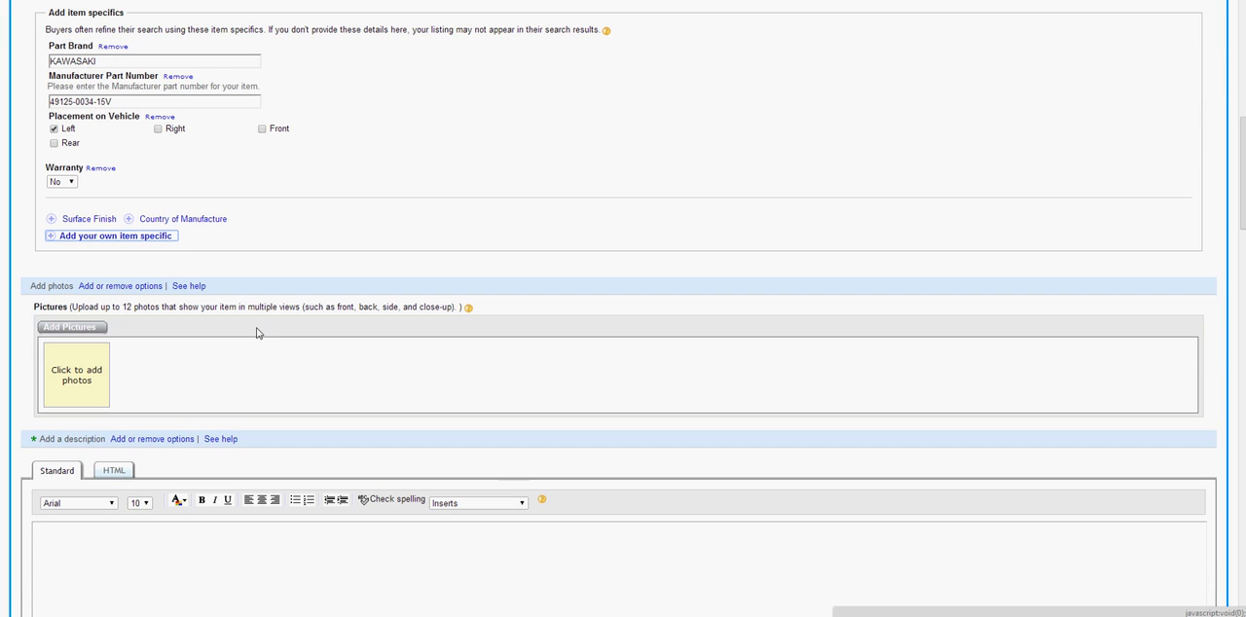
drag(32, 313, 213, 305)
click(264, 363)
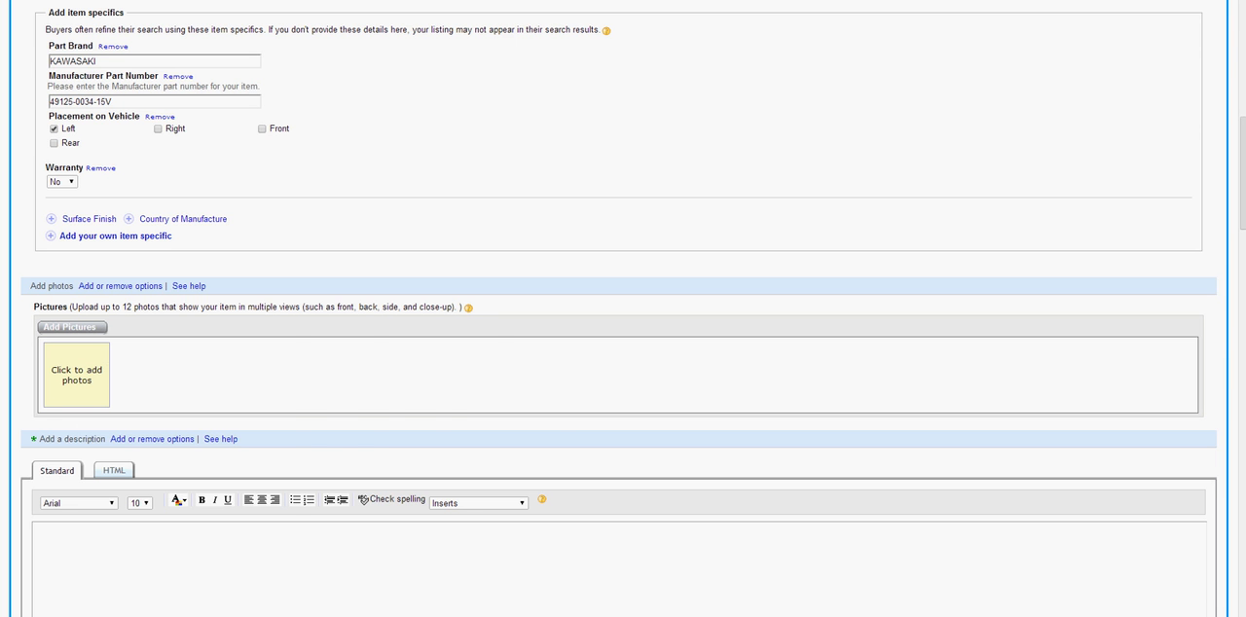
key(ctrl+Tab)
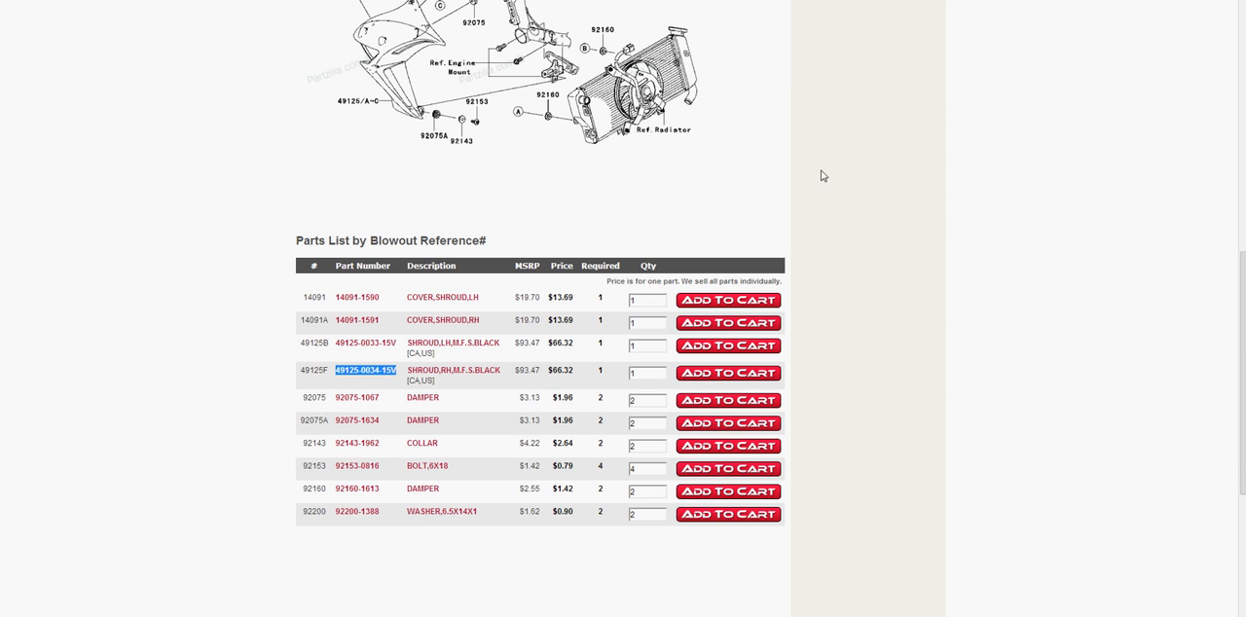
scroll(771, 251, up, 6)
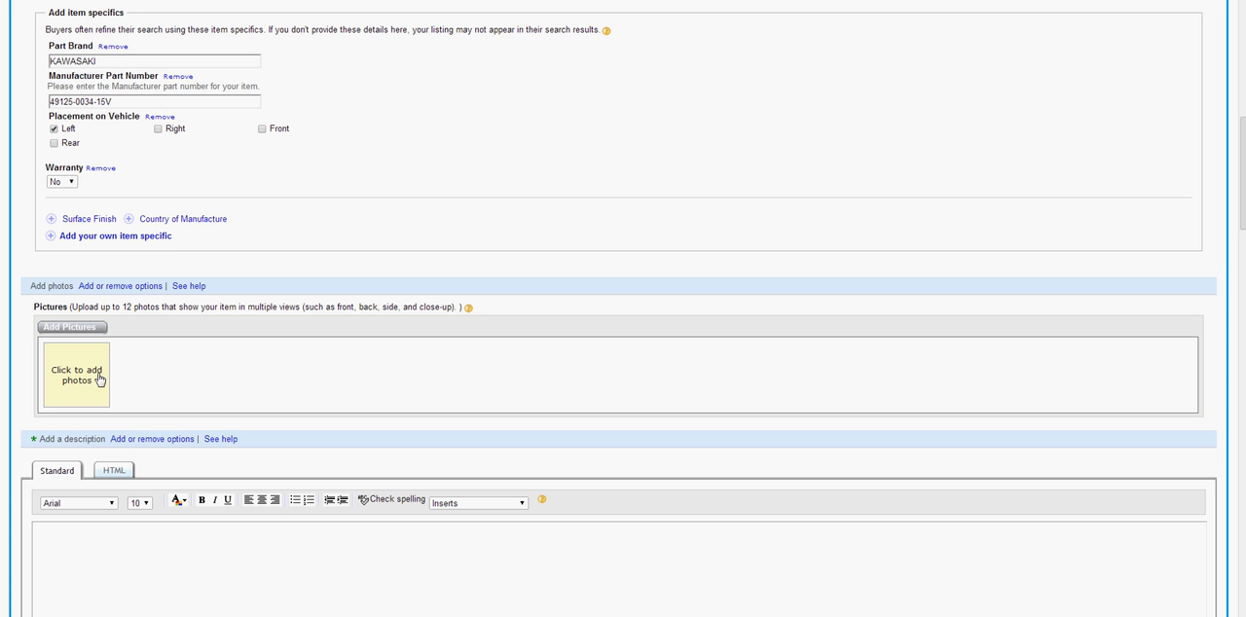
Examine the photo uploader's Standard and Basic versions, the photo allowance and the Gallery Plus upgrade, and close it without adding photos
click(81, 377)
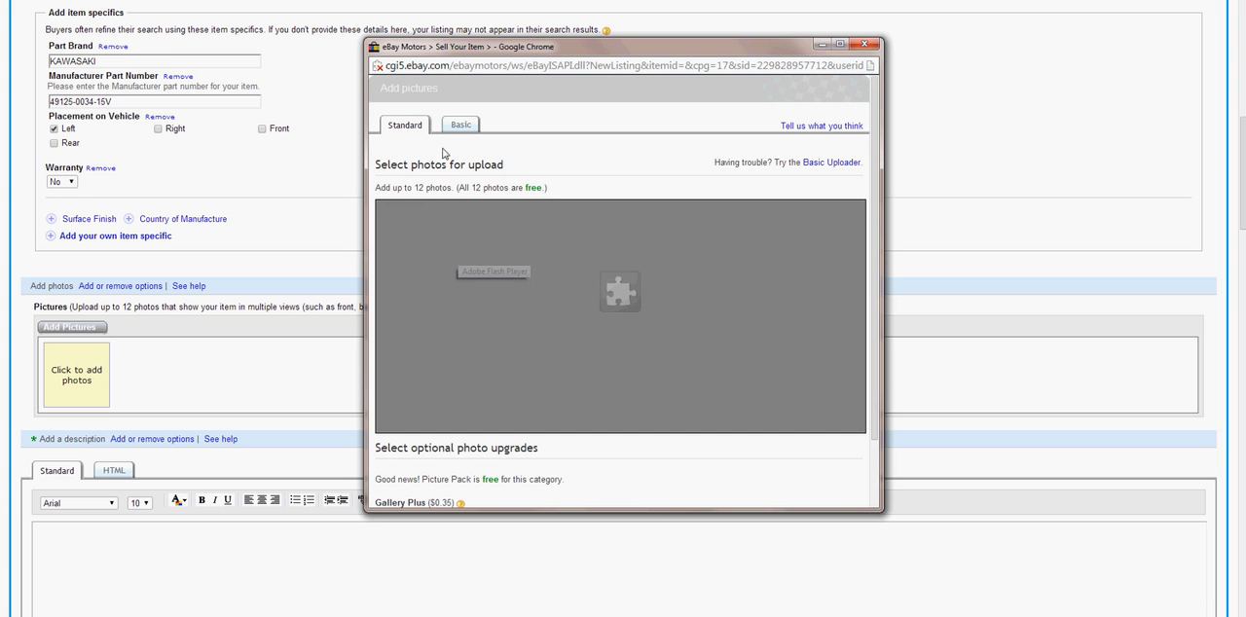
click(409, 257)
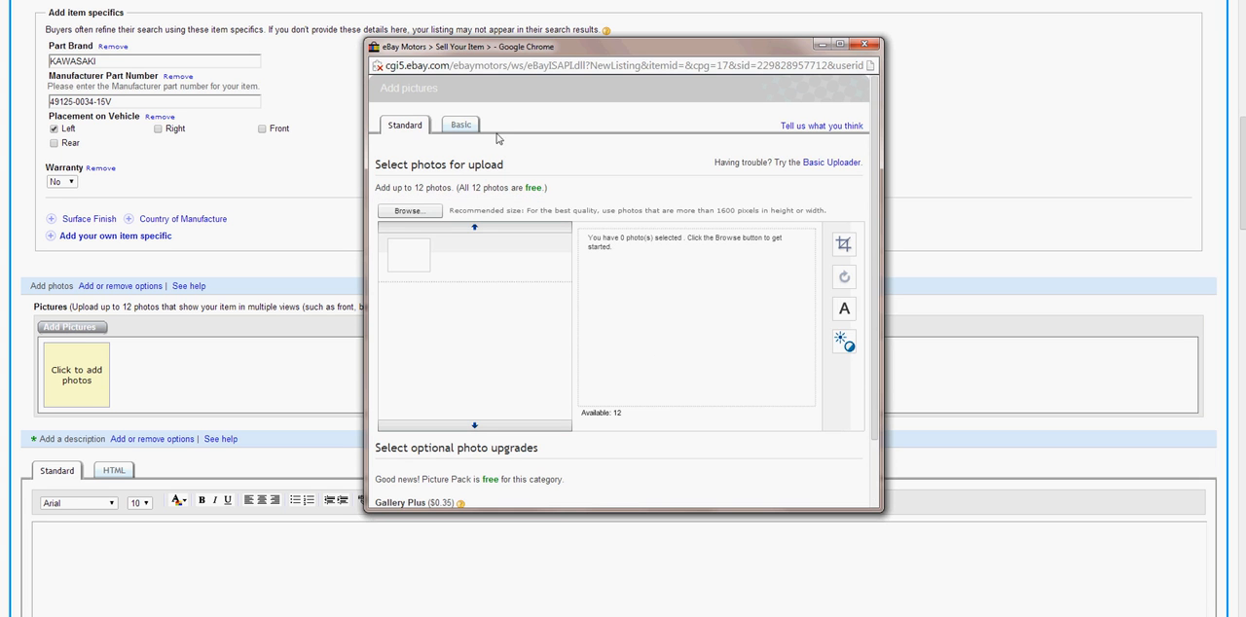
click(457, 127)
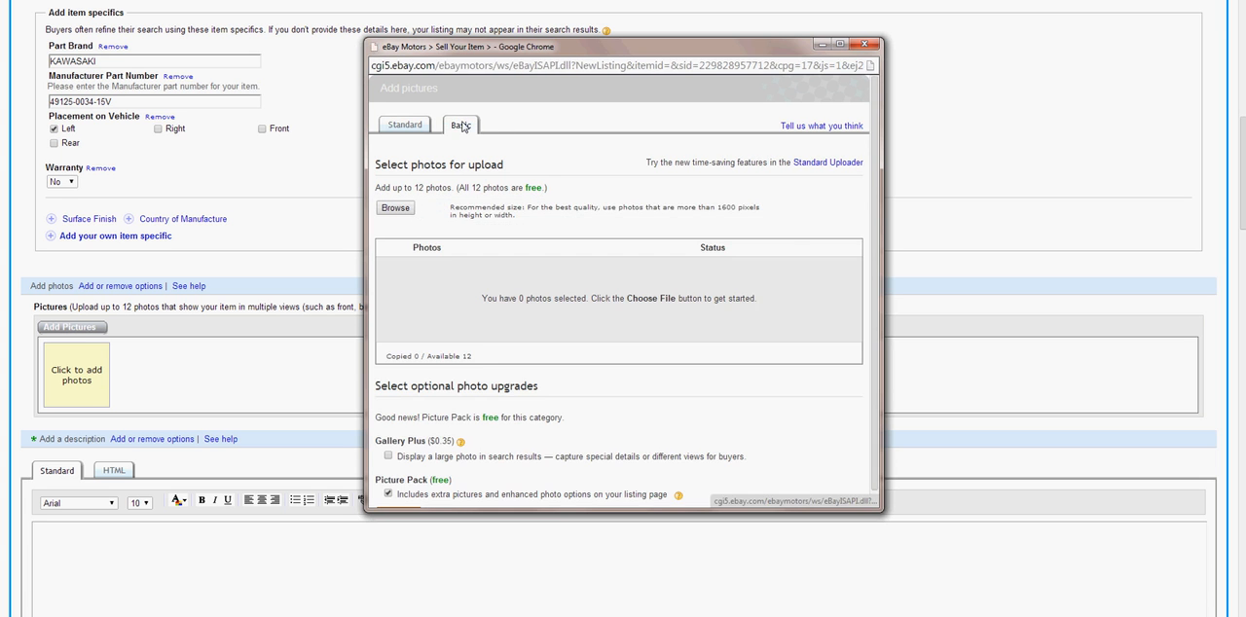
click(408, 127)
click(500, 270)
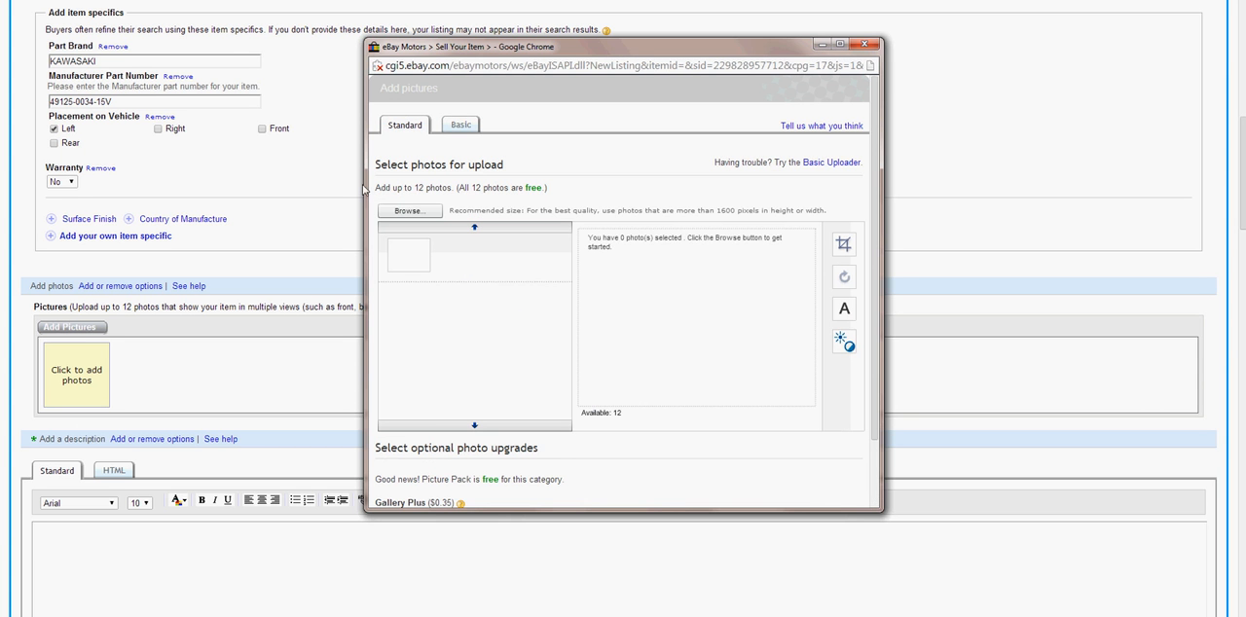
drag(376, 190, 551, 189)
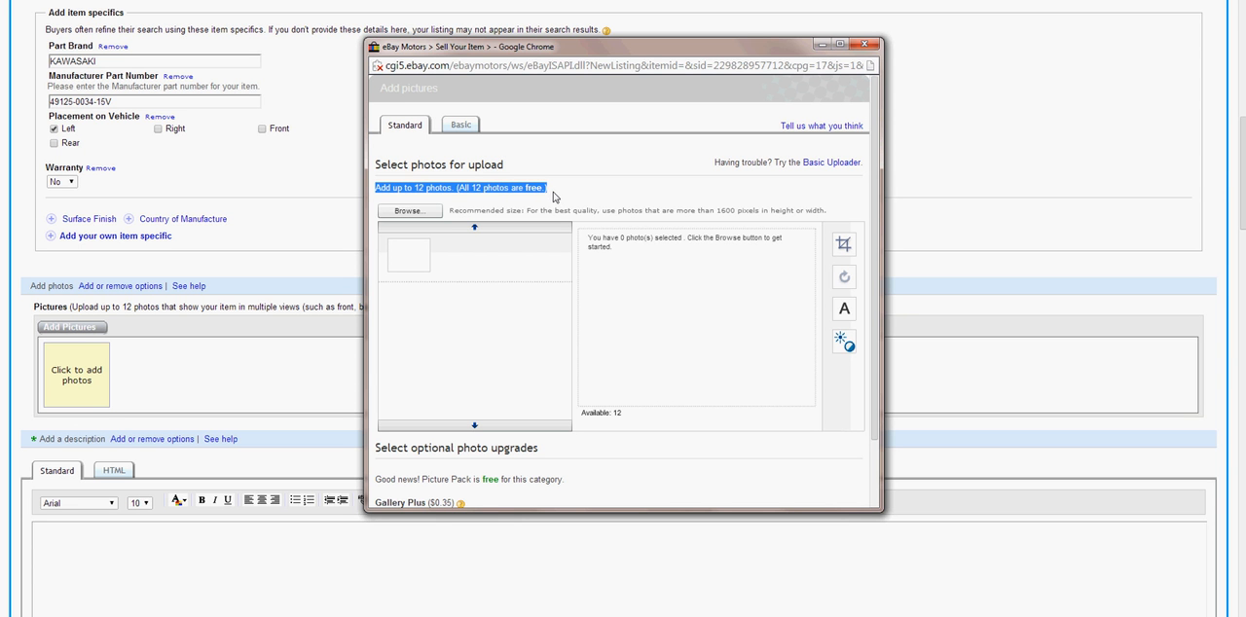
triple_click(531, 185)
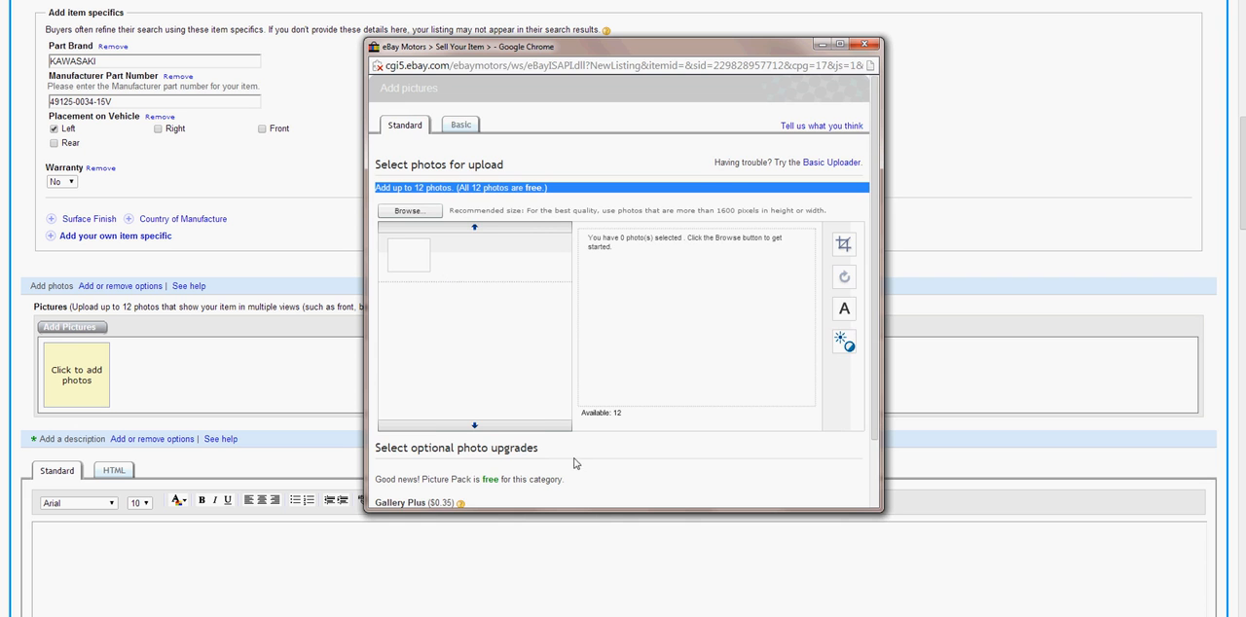
scroll(568, 464, down, 3)
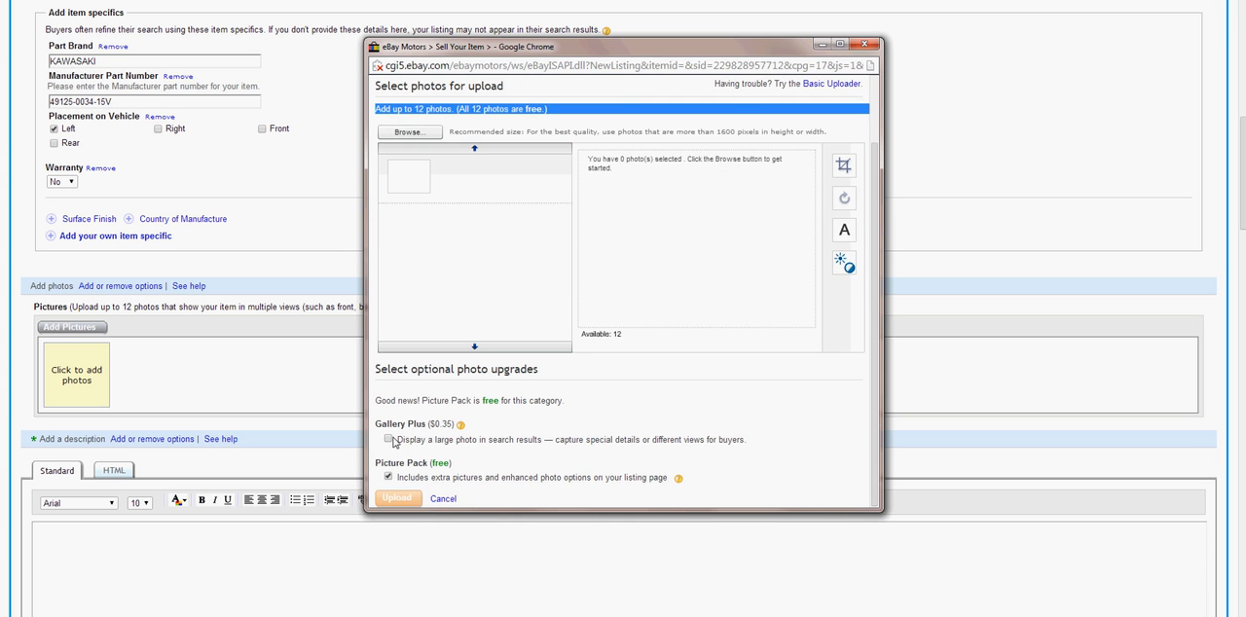
drag(383, 424, 457, 426)
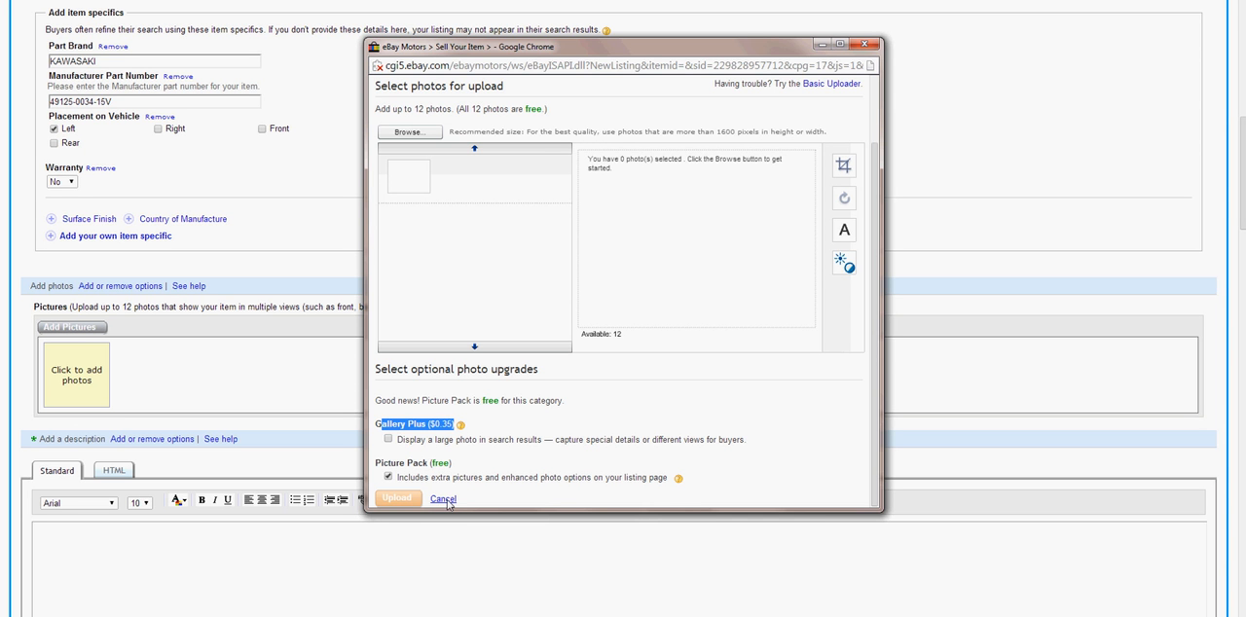
click(864, 44)
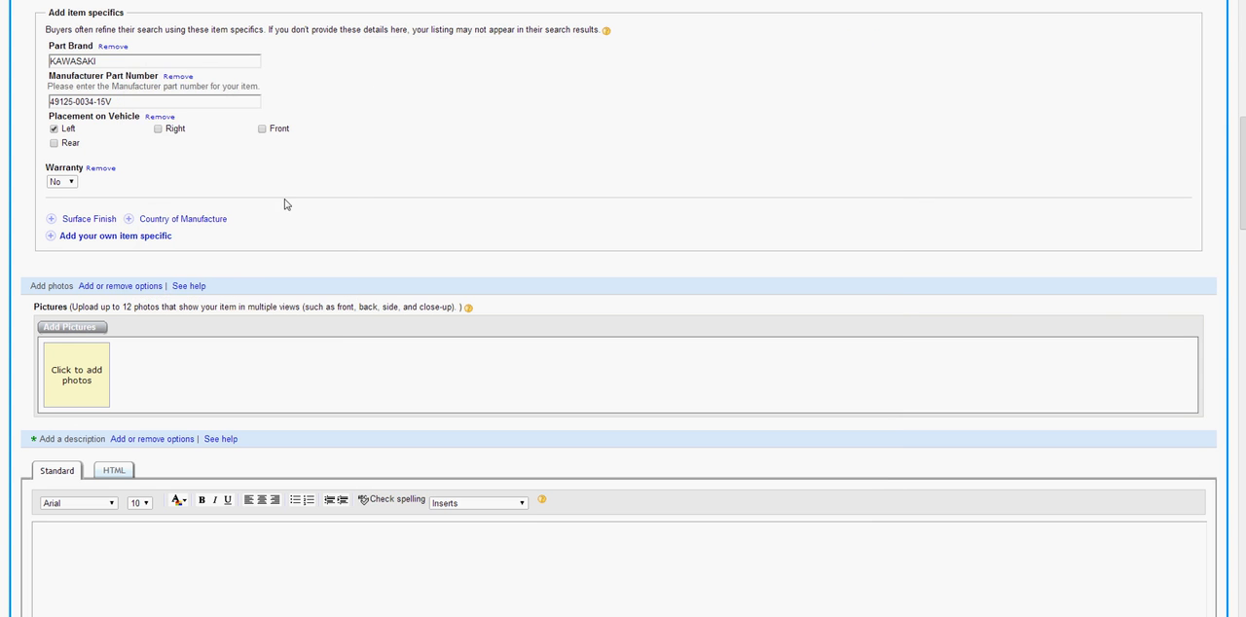
Set the item description's font size to 12 and enter BLACK as its first word
scroll(261, 242, down, 3)
scroll(261, 242, down, 3)
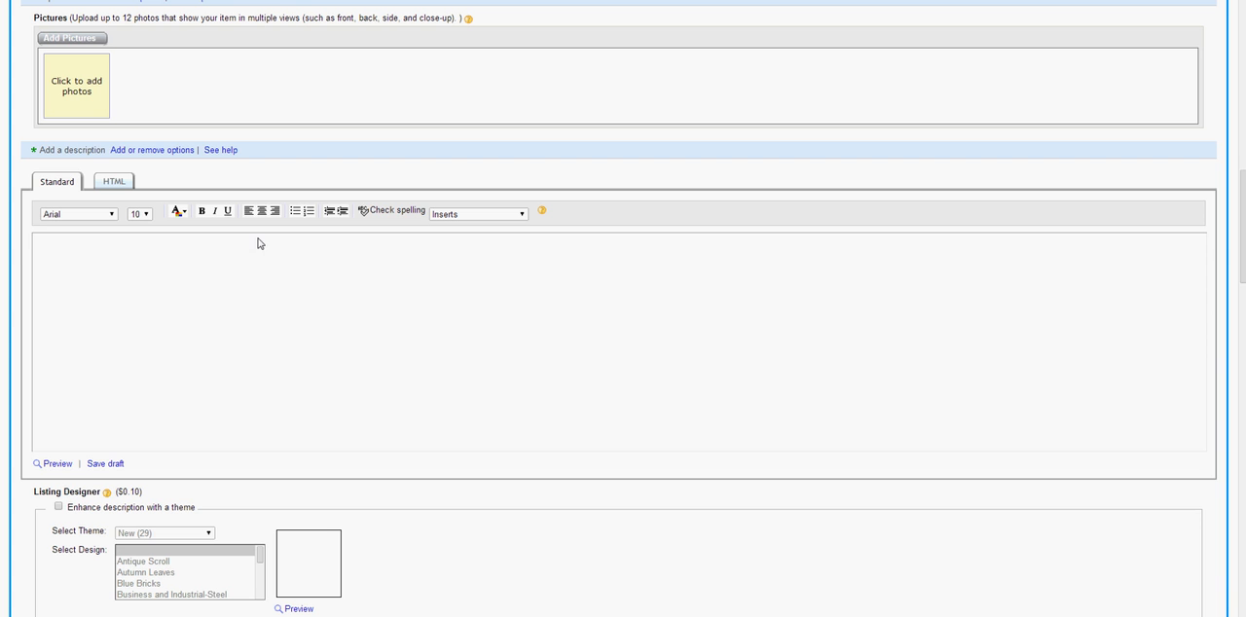
click(192, 276)
scroll(59, 174, up, 3)
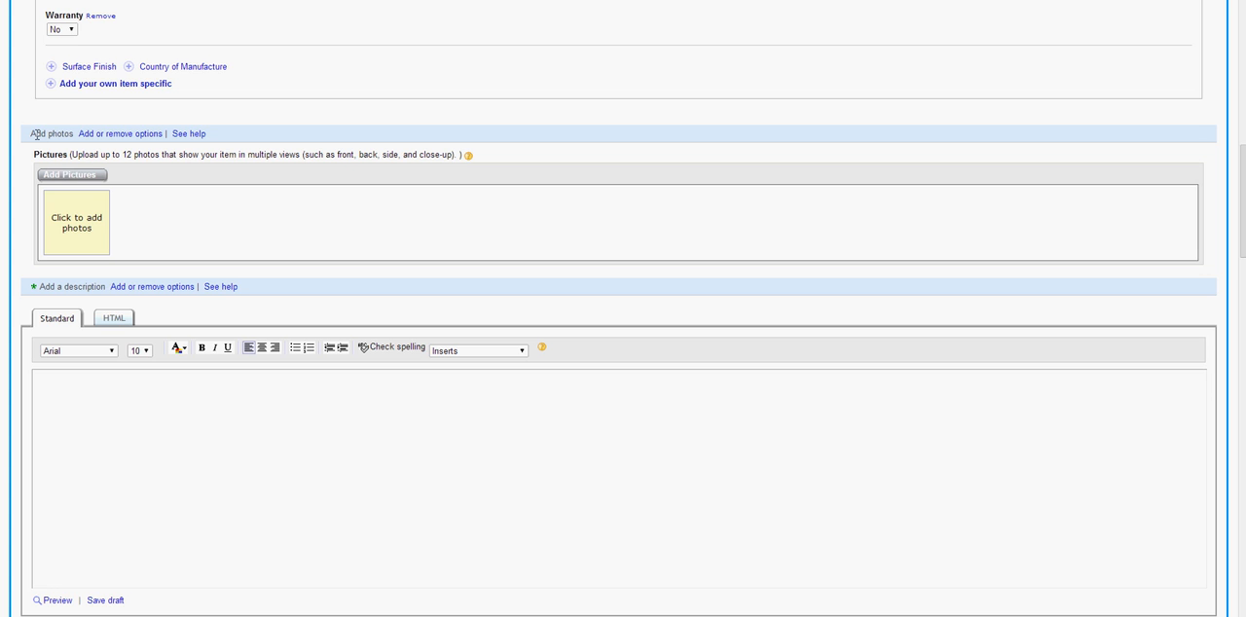
scroll(139, 287, down, 3)
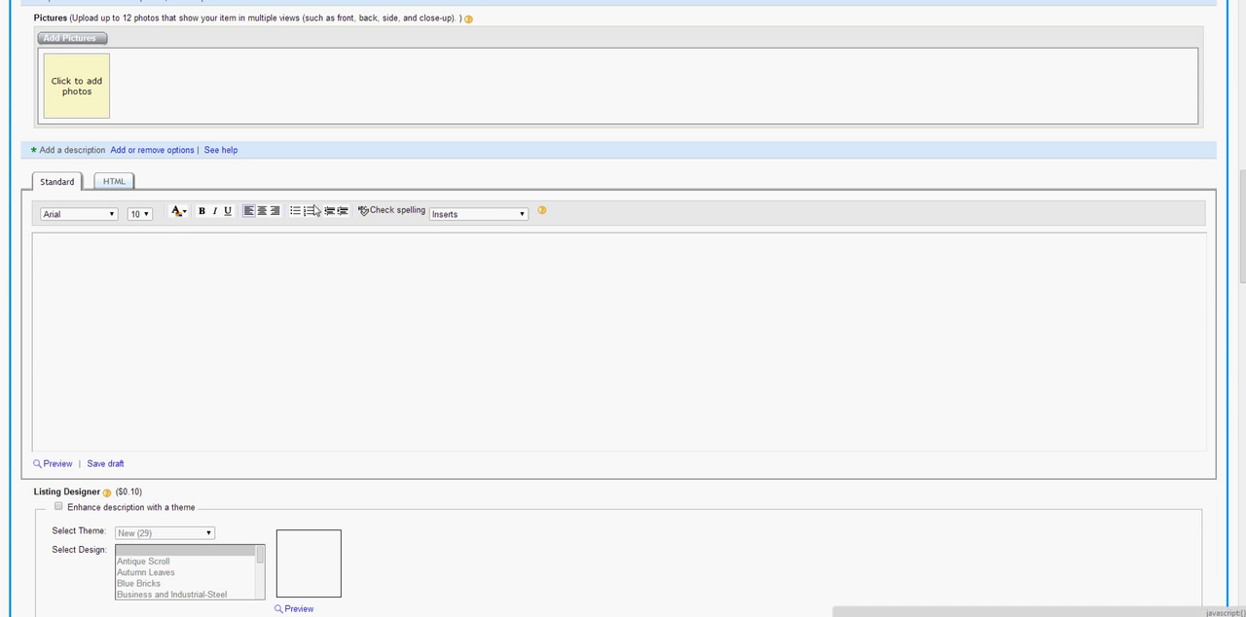
click(147, 216)
click(138, 250)
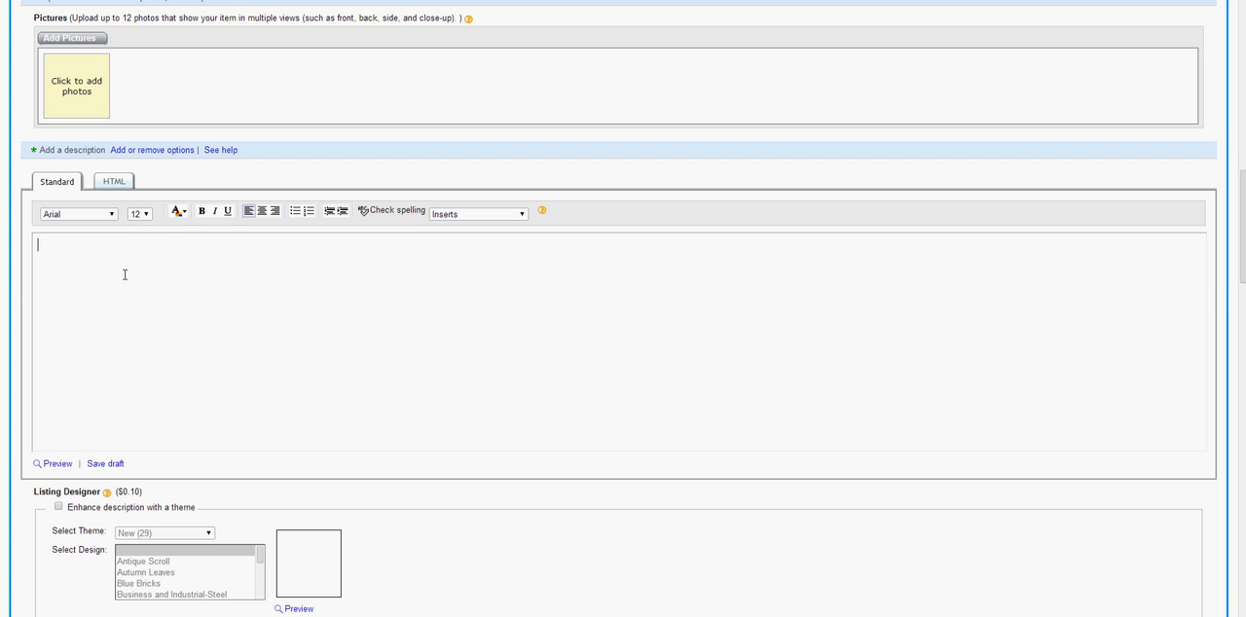
text(BLACK)
Make the word BLACK in the item description bold
click(176, 213)
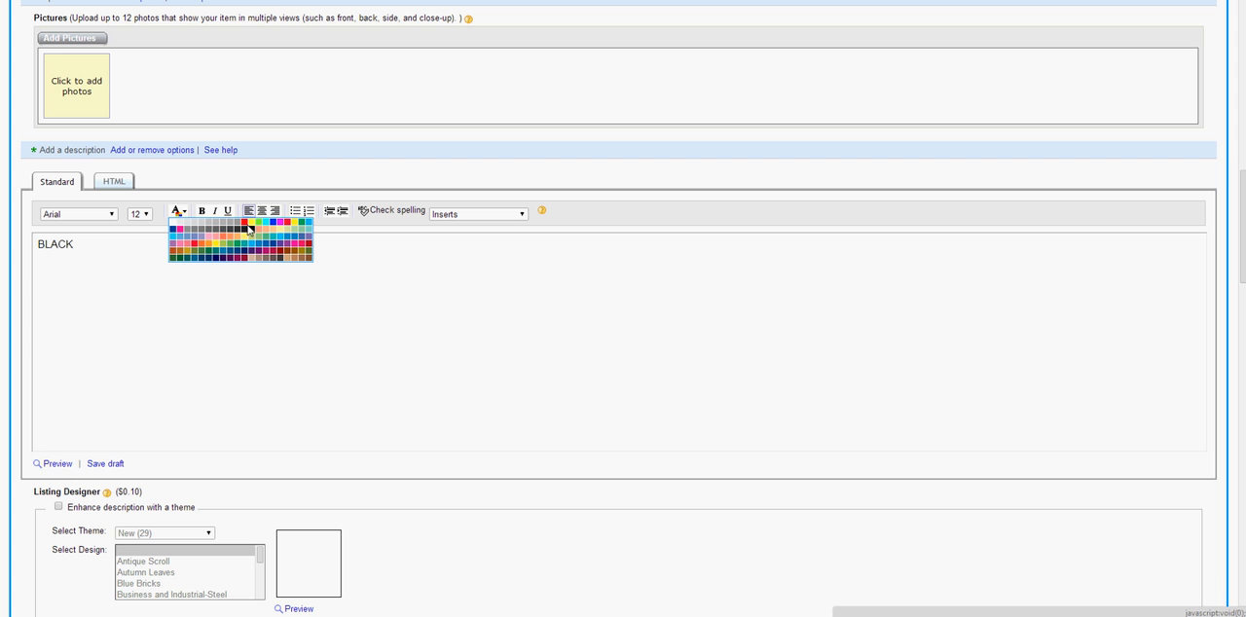
drag(75, 244, 29, 250)
click(175, 217)
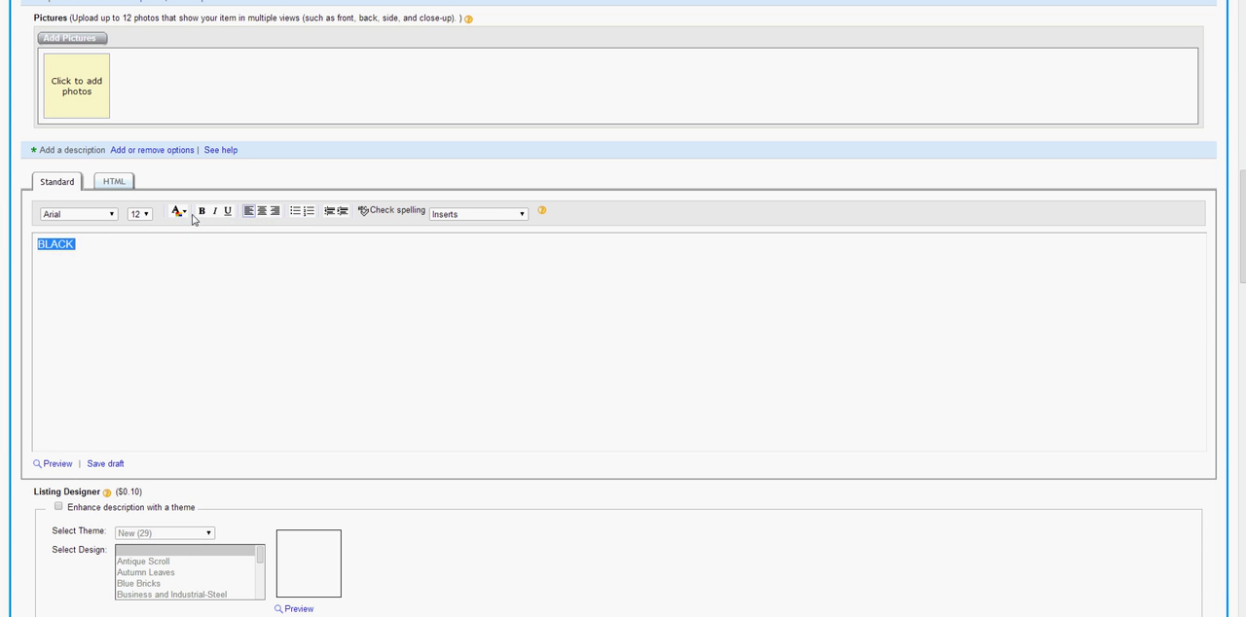
click(202, 213)
click(81, 244)
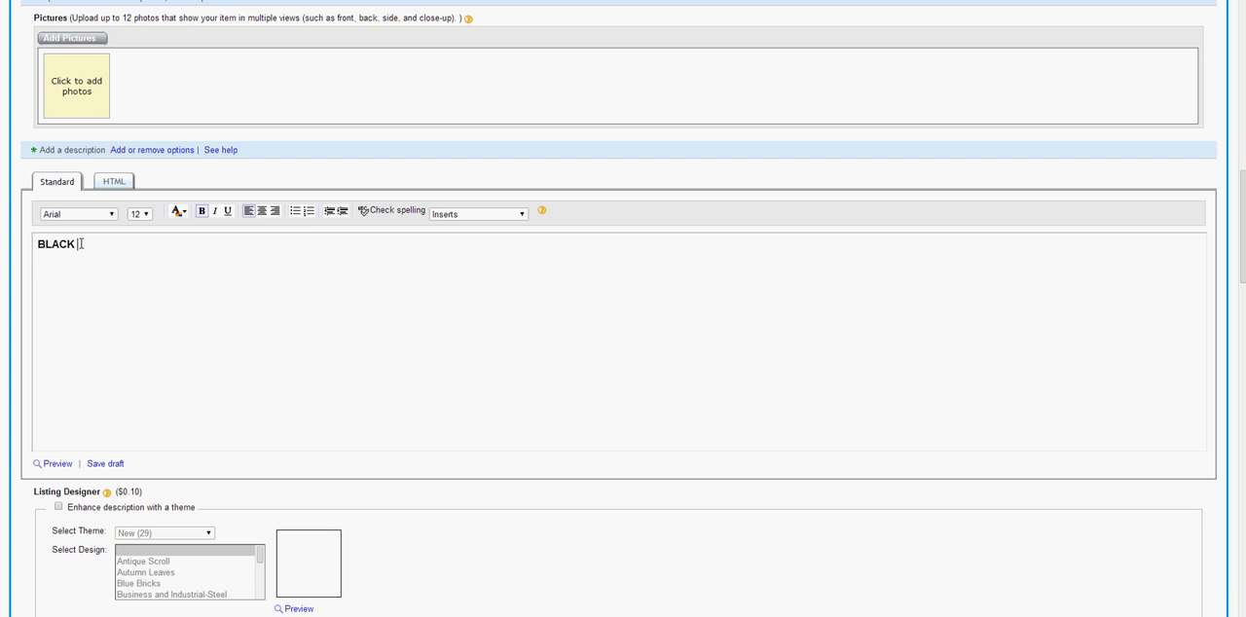
Add the word KAWASAKI in green after BLACK in the item description
click(181, 212)
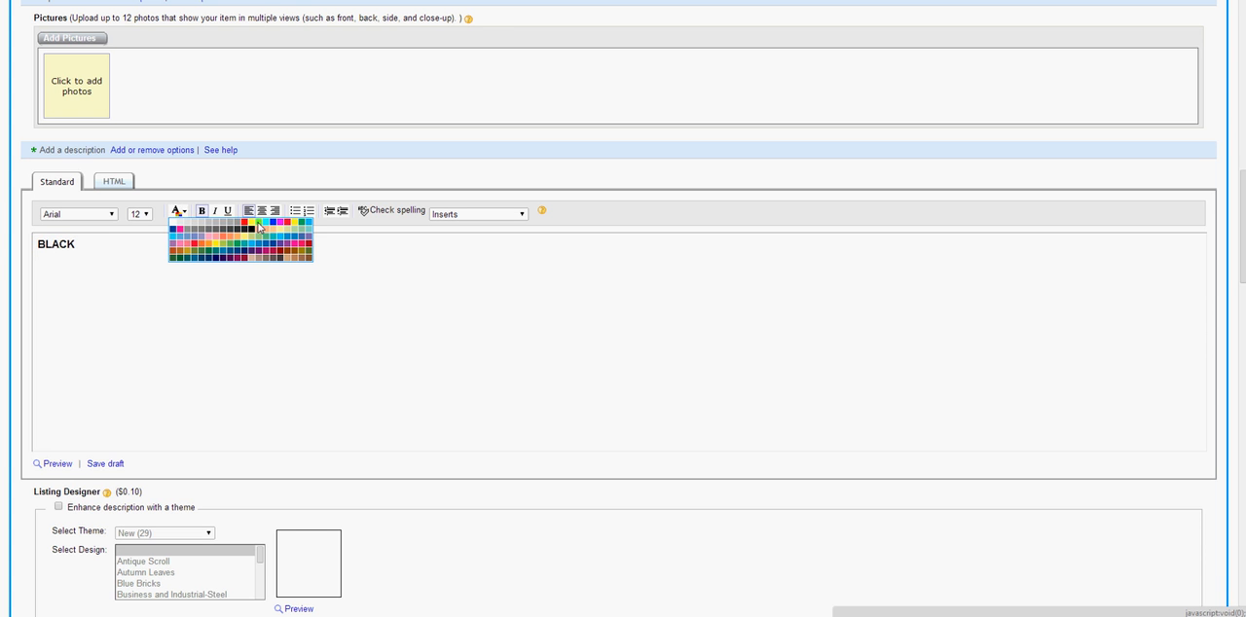
click(301, 224)
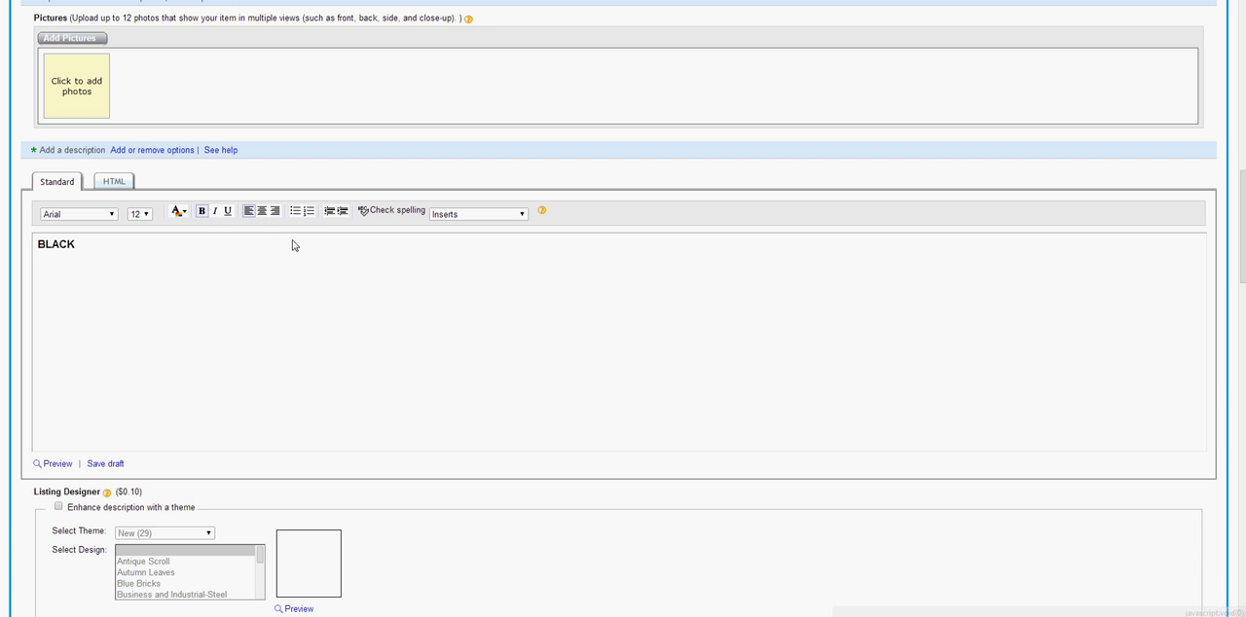
text(K)
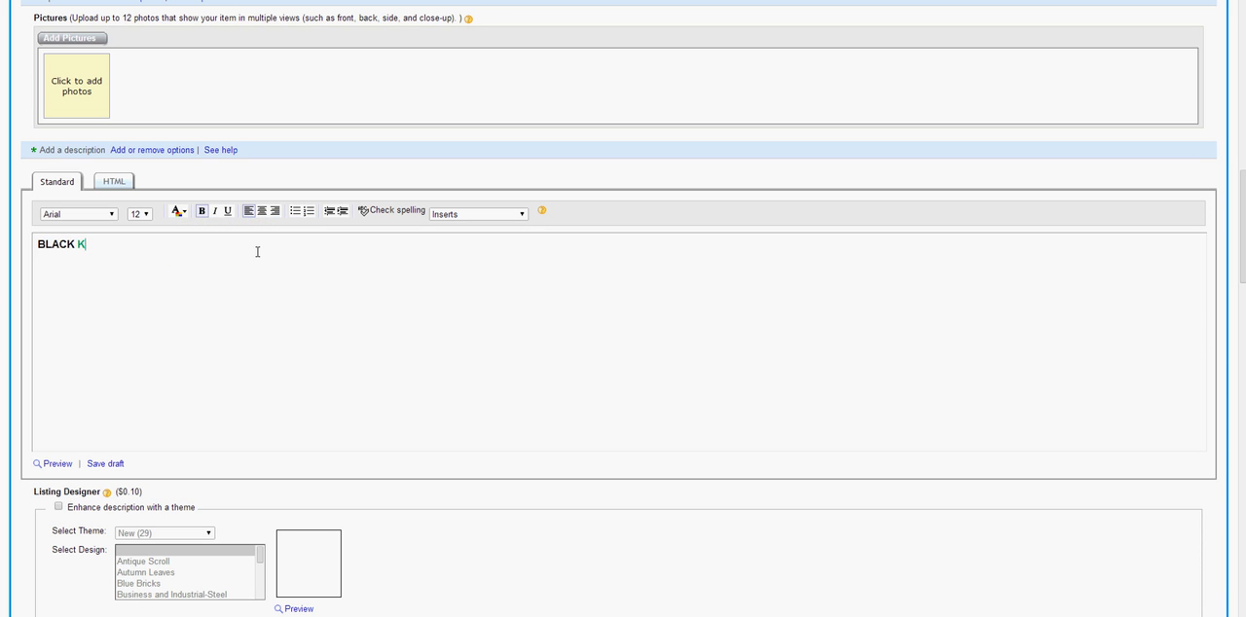
text(AWASAKI)
Continue the item description in black text with "SHROUD GOOD FOR YEARS 2009-2010"
click(185, 214)
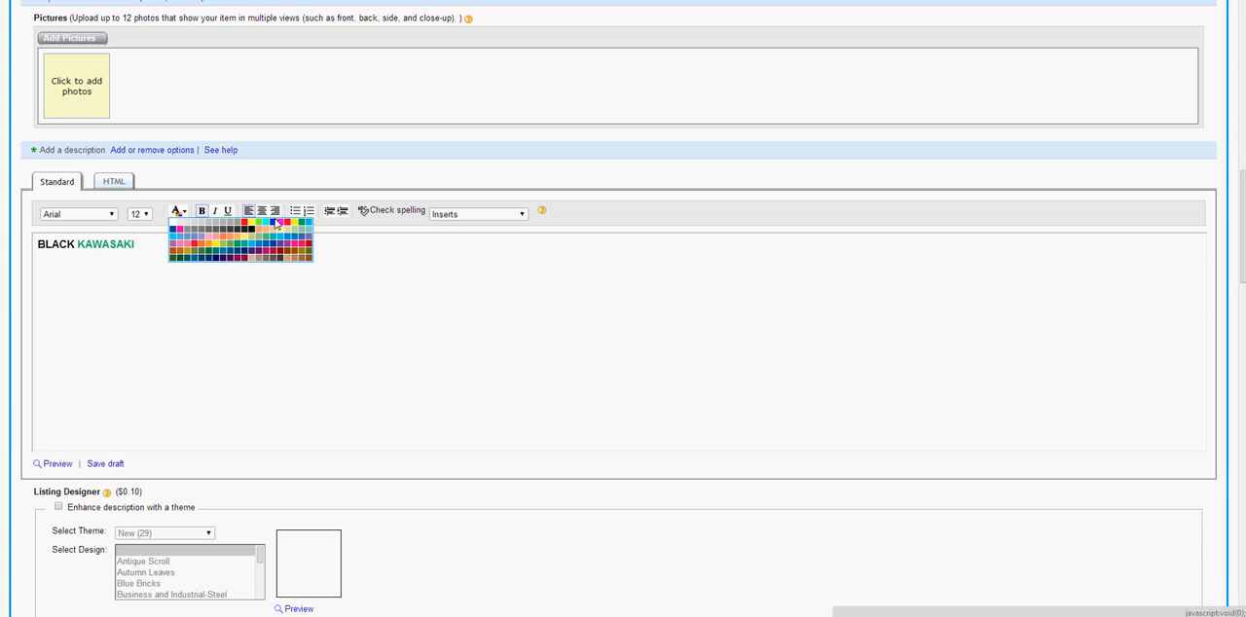
click(251, 234)
text(S)
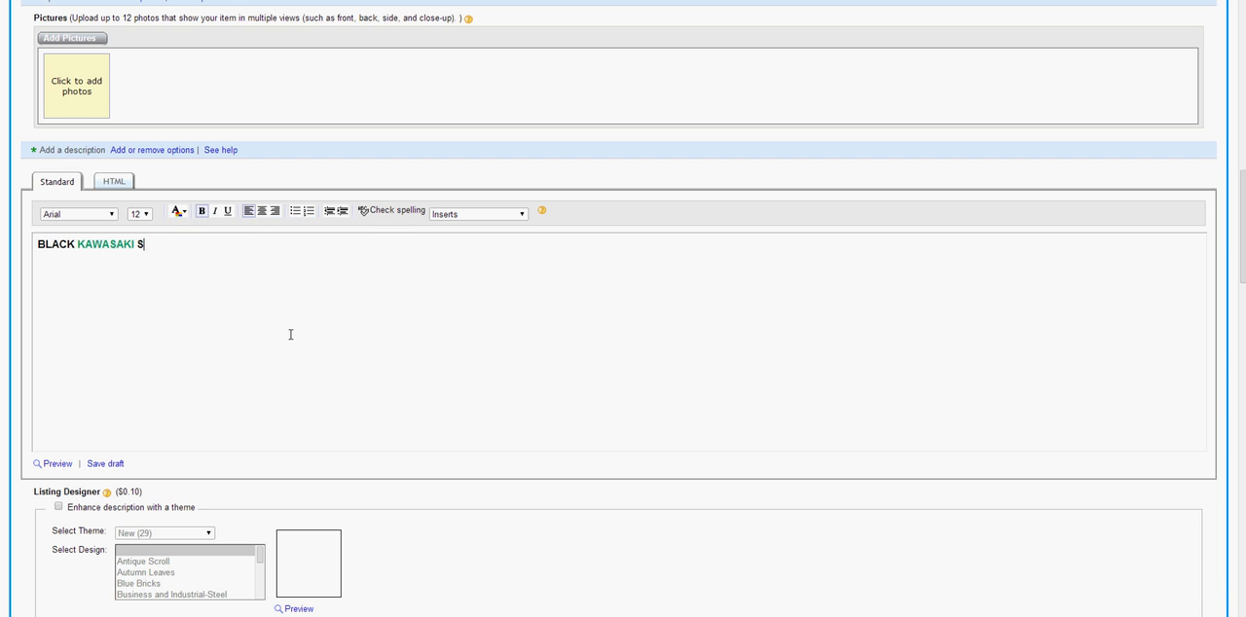
text(HROUD GOOD FOR Y)
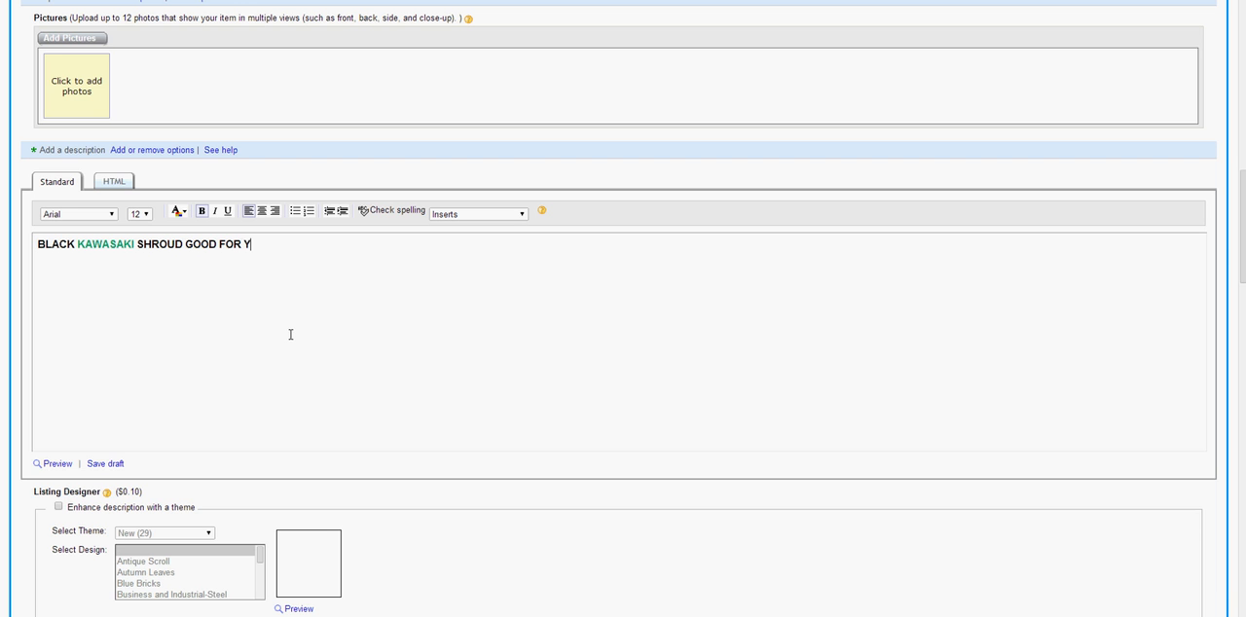
text(EARS 2009-2010 .)
Try the Listing Designer theme with the Antique Scroll, Autumn Leaves, Blue Bricks and Business and Industrial-Steel designs, and turn the theme off again
scroll(263, 331, down, 3)
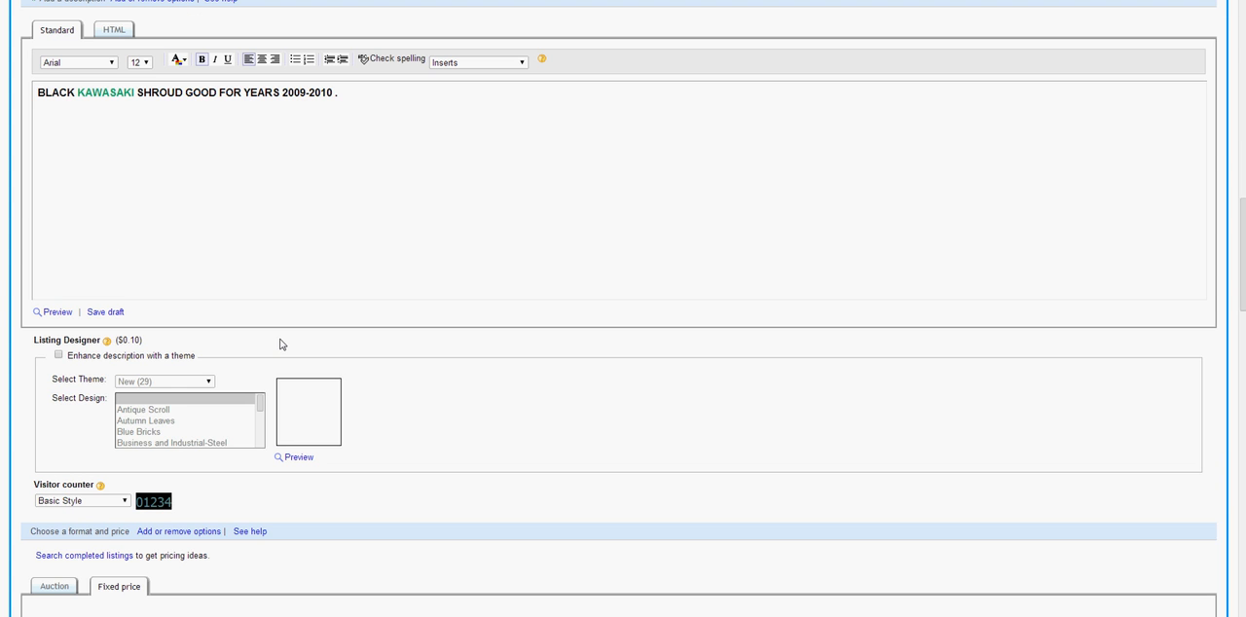
scroll(279, 344, down, 2)
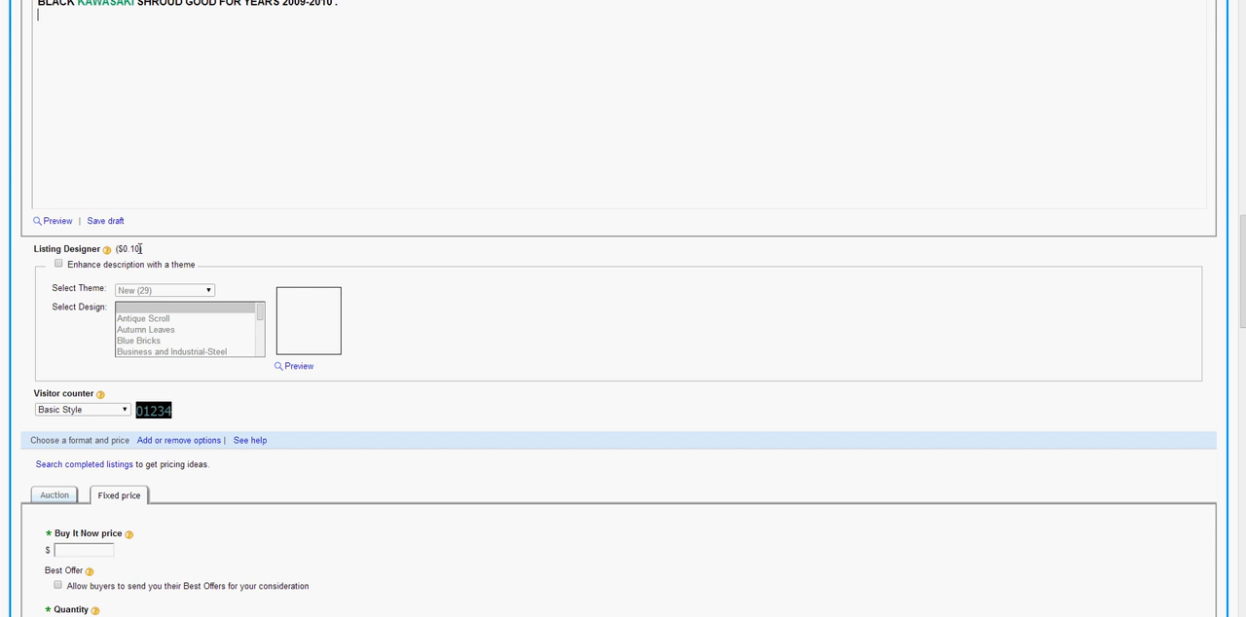
click(59, 266)
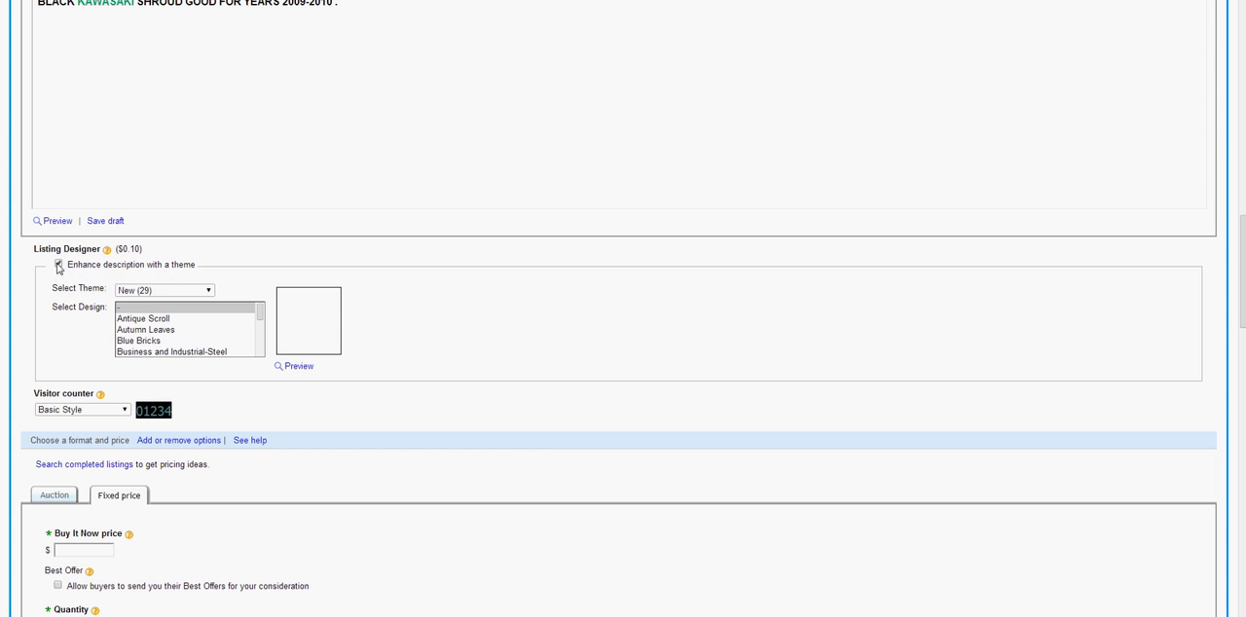
click(149, 322)
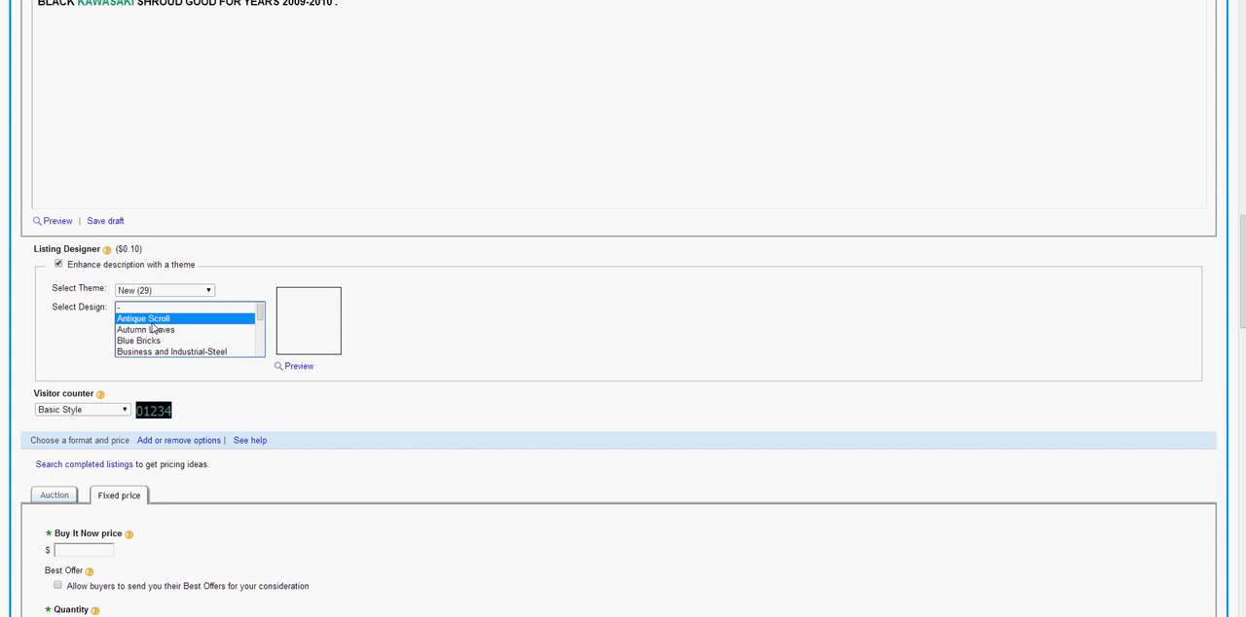
click(163, 332)
click(168, 343)
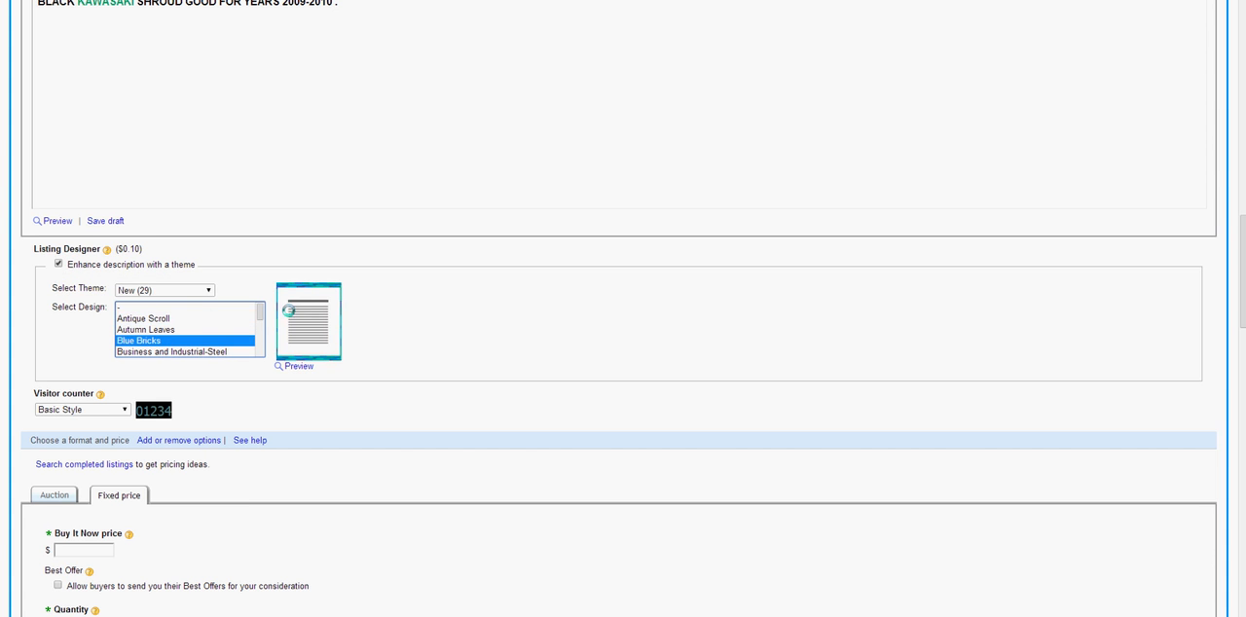
click(191, 353)
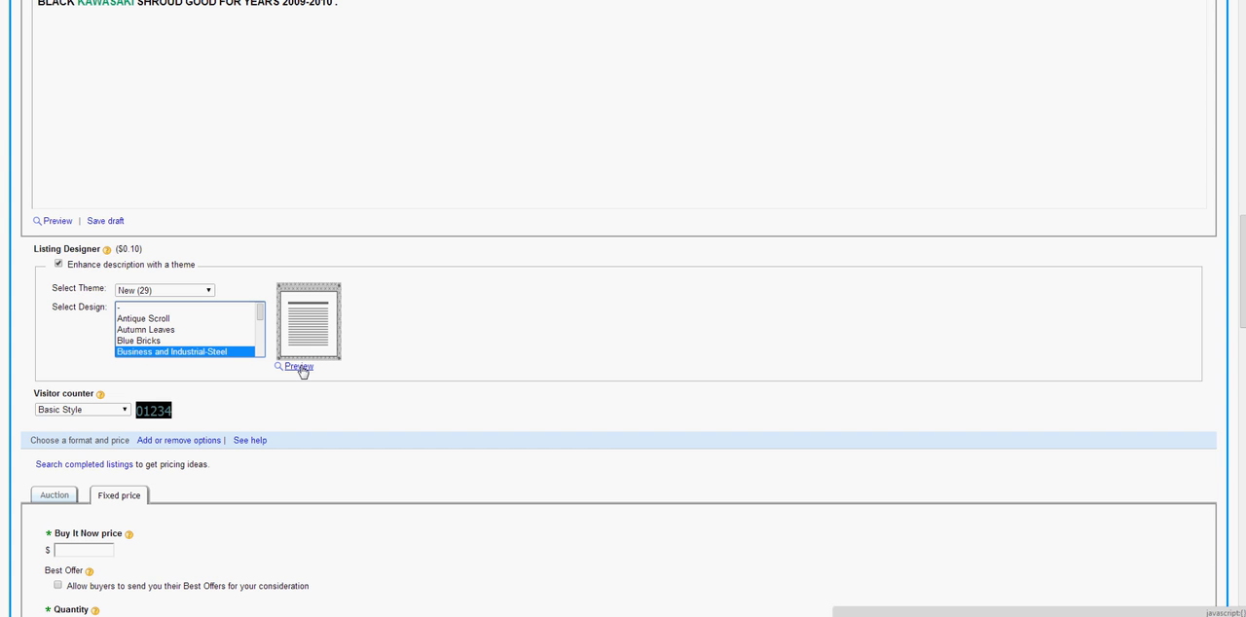
click(58, 264)
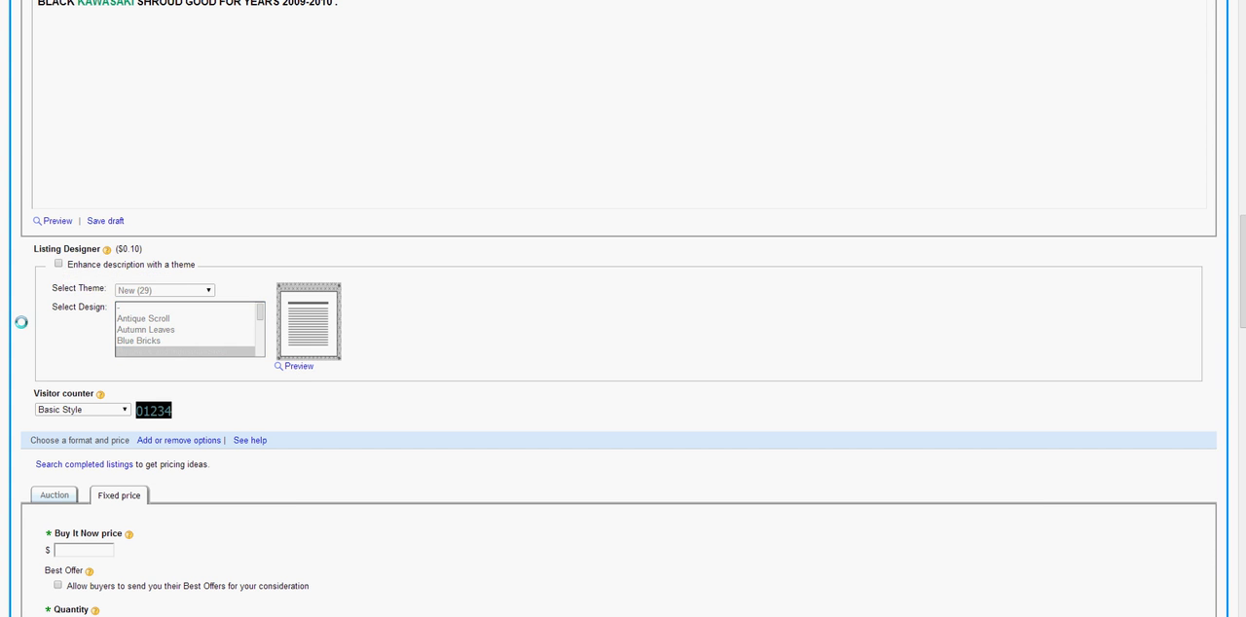
Try the Retro-computer Style visitor counter and set the counter to Hidden
scroll(24, 322, down, 1)
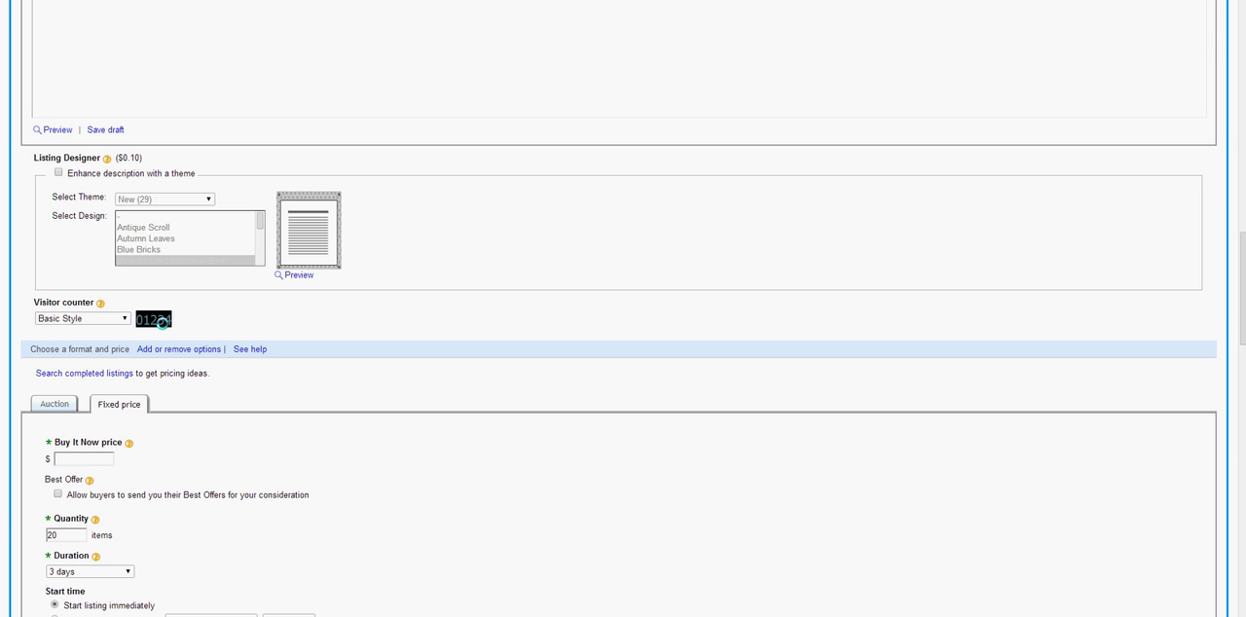
click(113, 322)
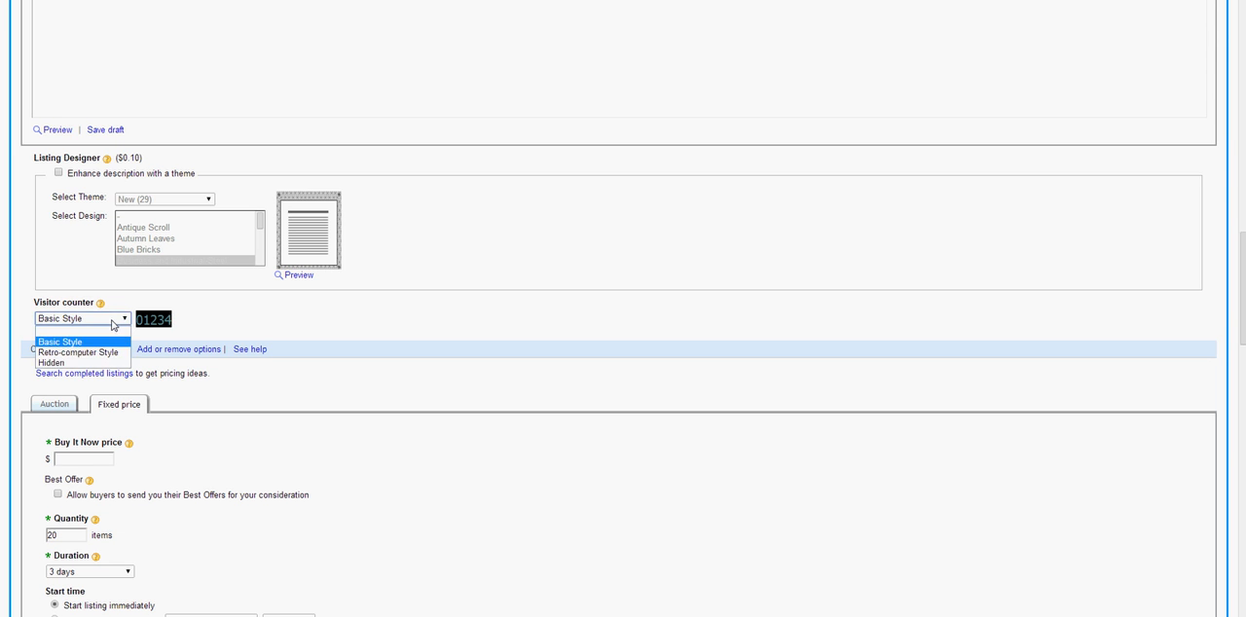
click(101, 351)
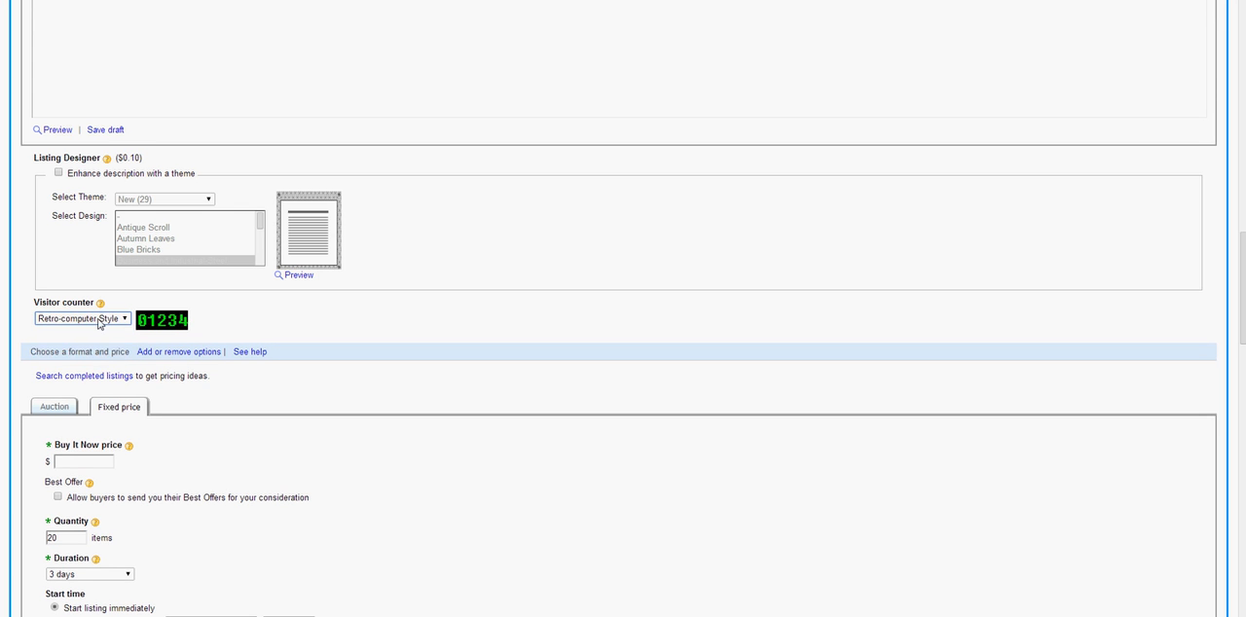
click(97, 321)
click(60, 363)
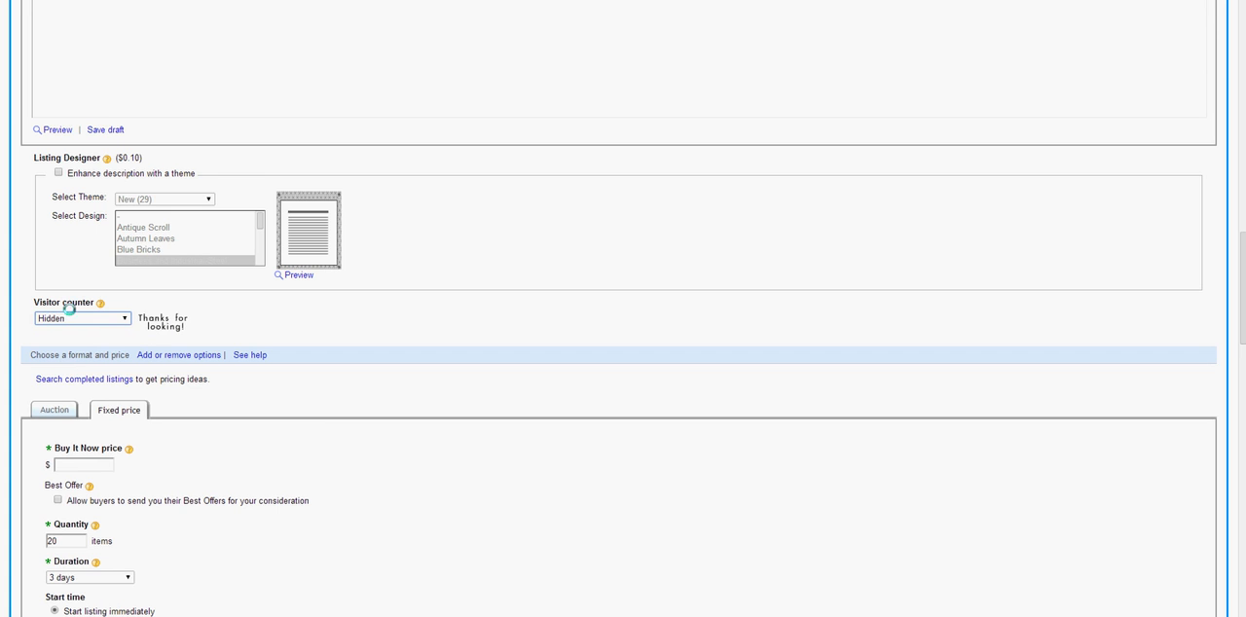
Check the shroud prices in the Partzilla parts list and set the fixed-price listing's Buy It Now price to $30
scroll(209, 339, down, 5)
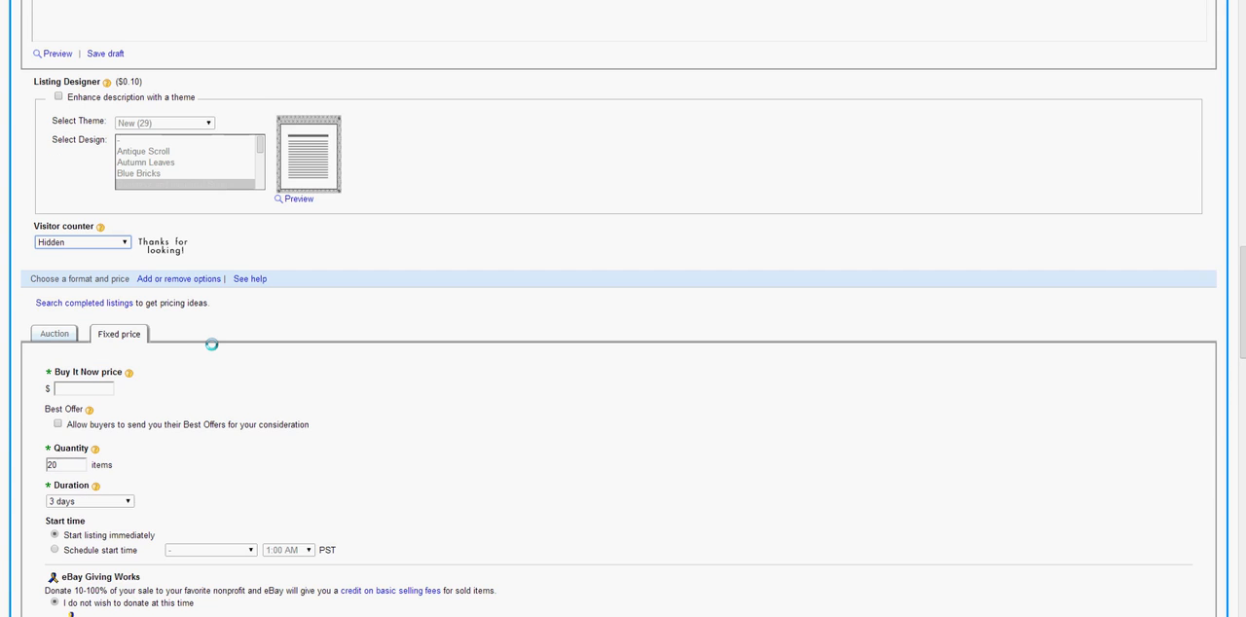
scroll(212, 344, down, 1)
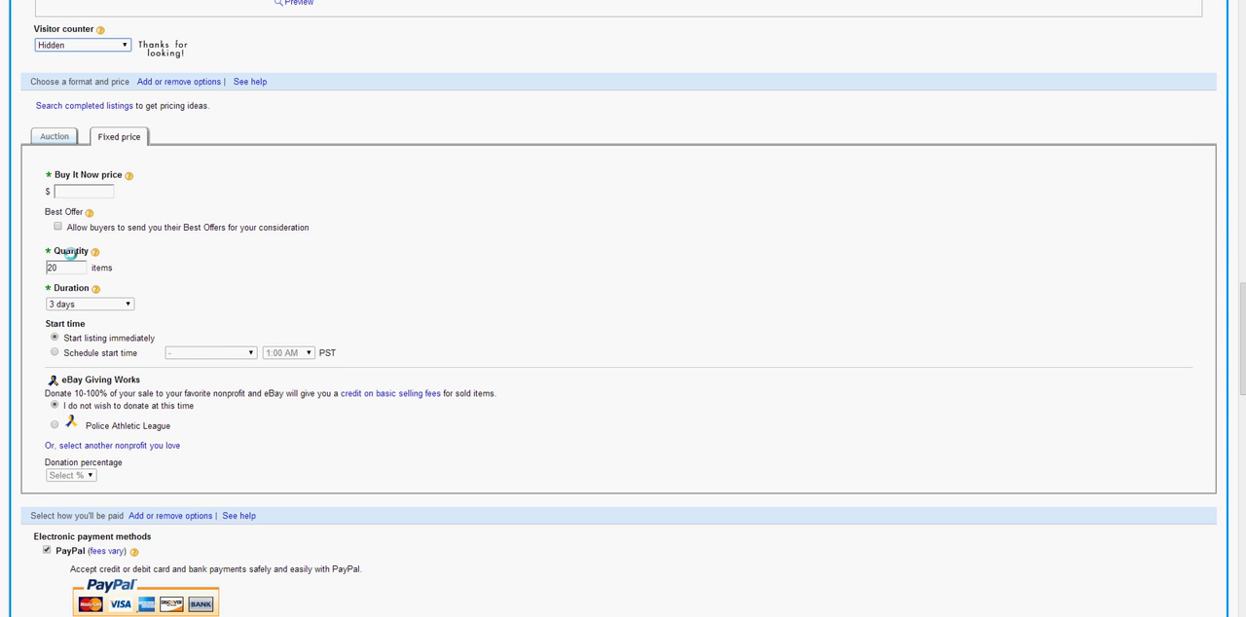
click(55, 138)
click(99, 191)
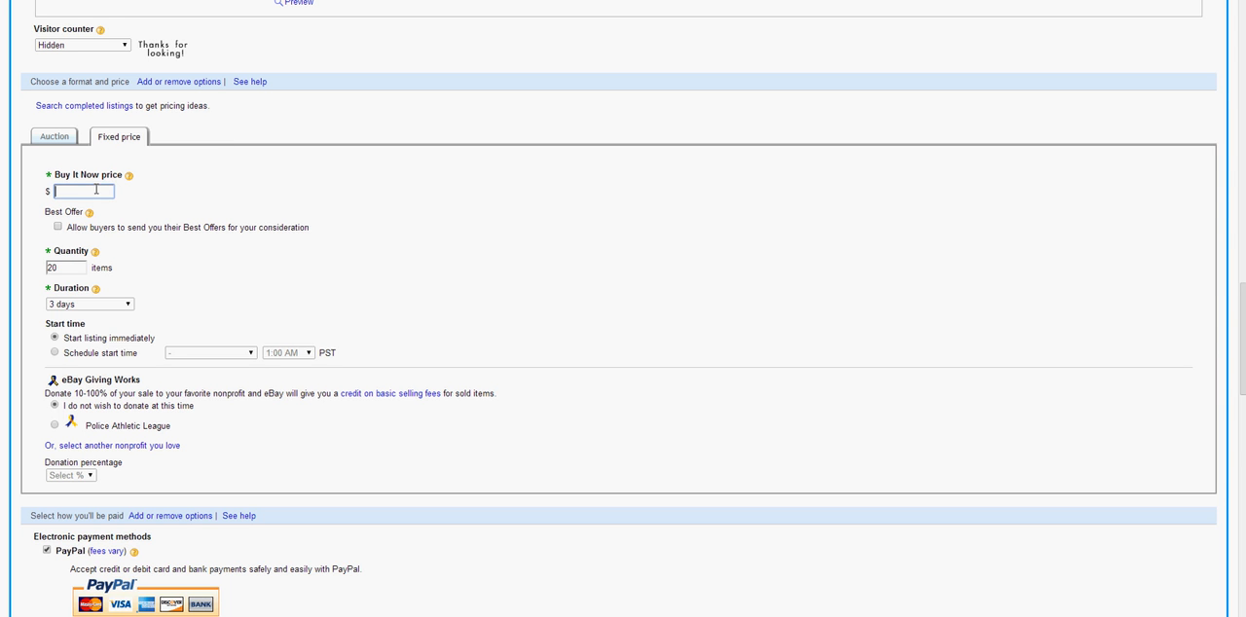
drag(49, 175, 126, 175)
click(102, 192)
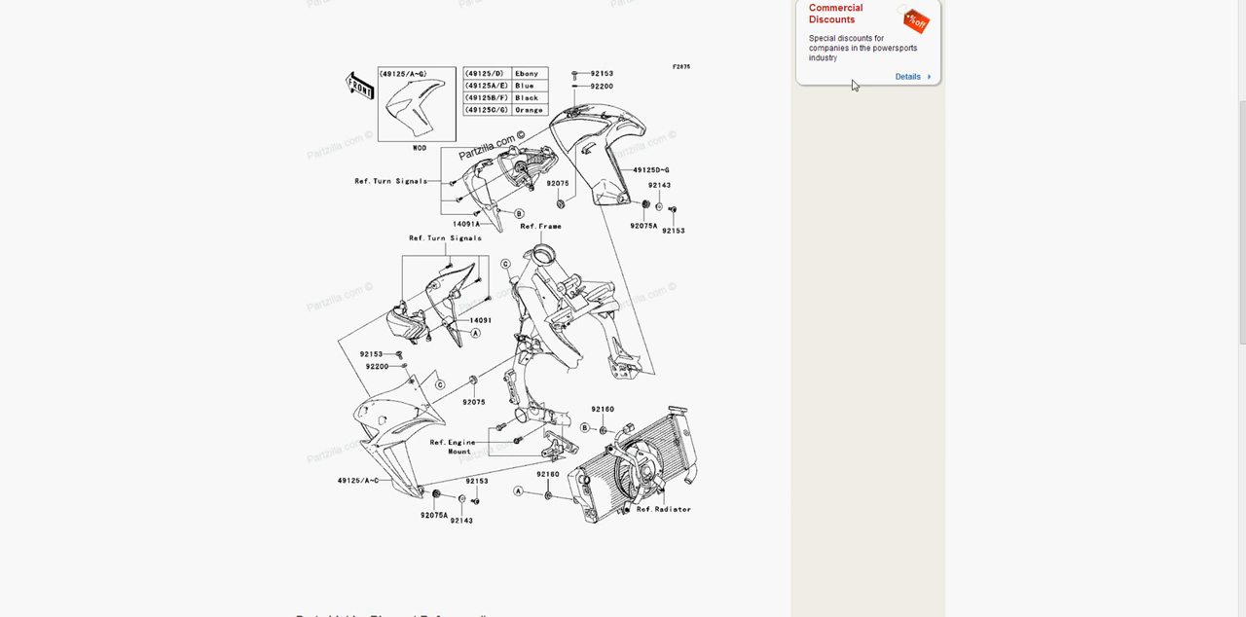
scroll(782, 256, down, 4)
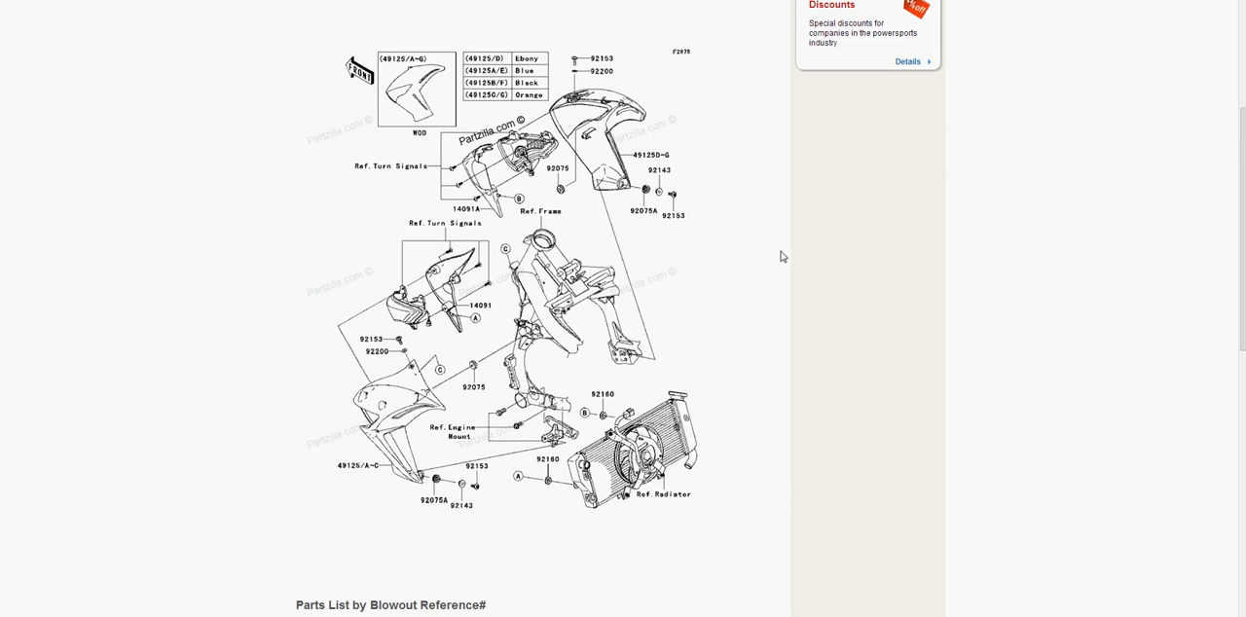
scroll(661, 415, down, 4)
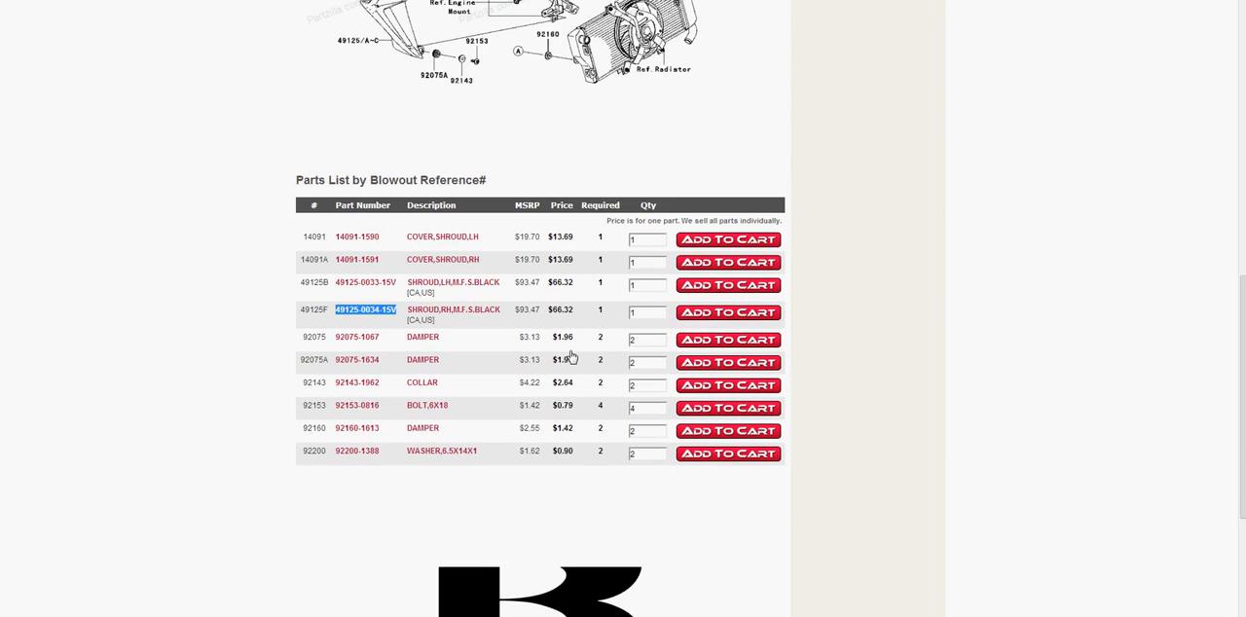
key(ctrl+Tab)
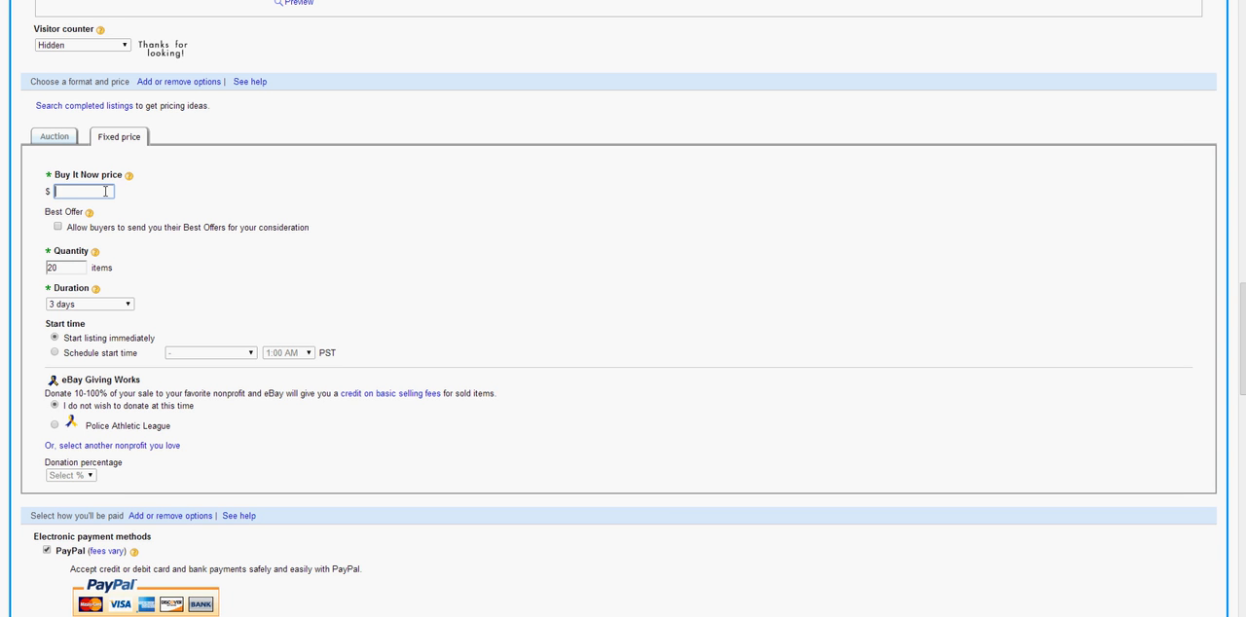
text(30)
Try allowing buyers to send Best Offers and turn the option off again
drag(80, 227, 302, 225)
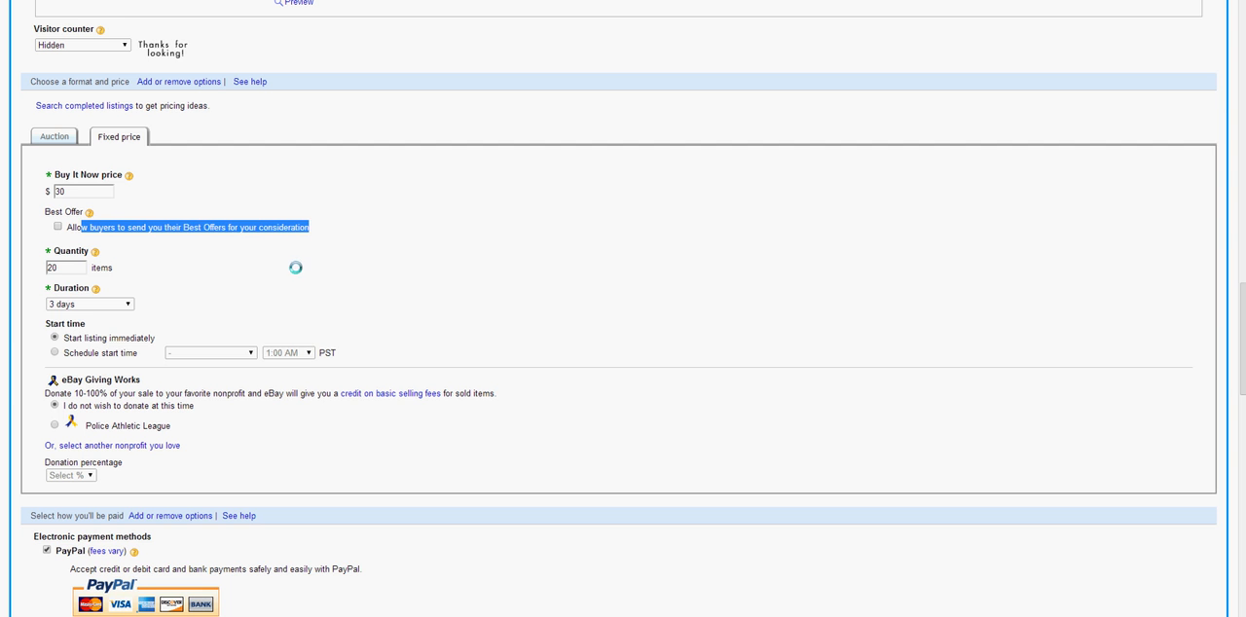
click(176, 245)
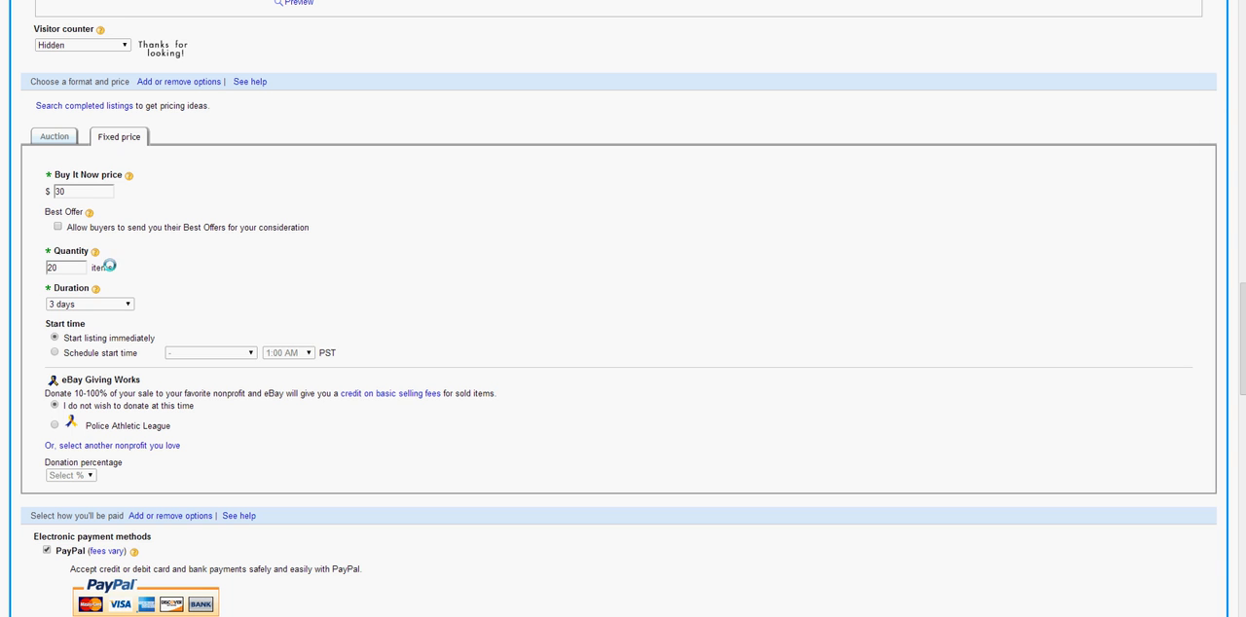
click(58, 227)
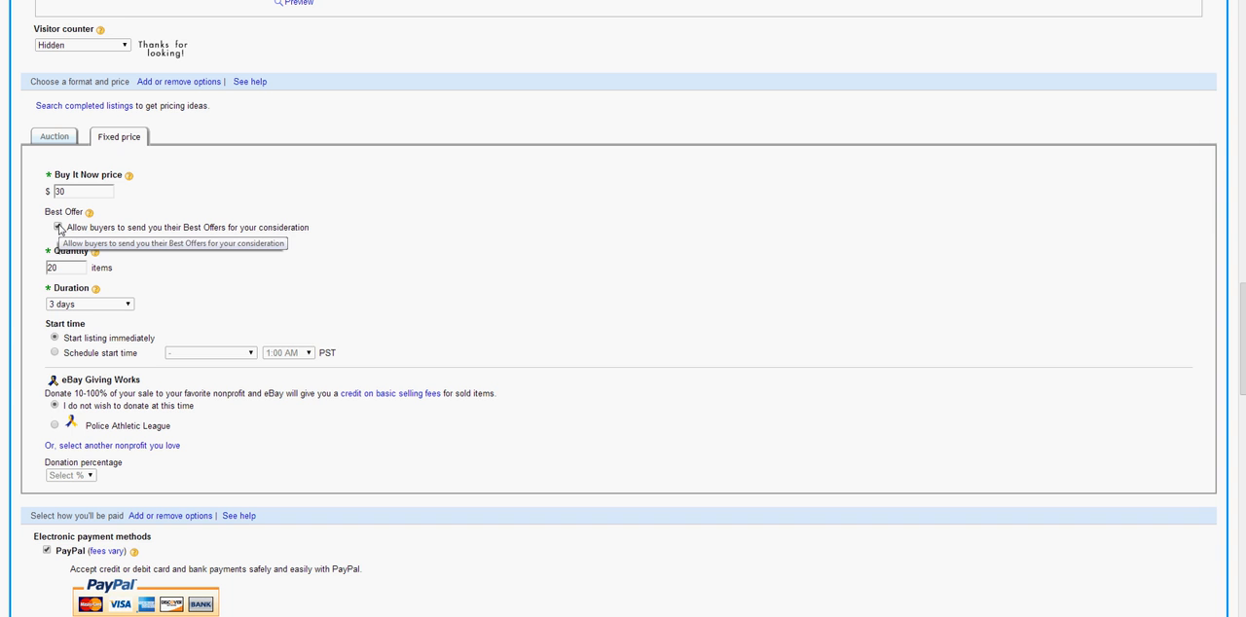
click(58, 227)
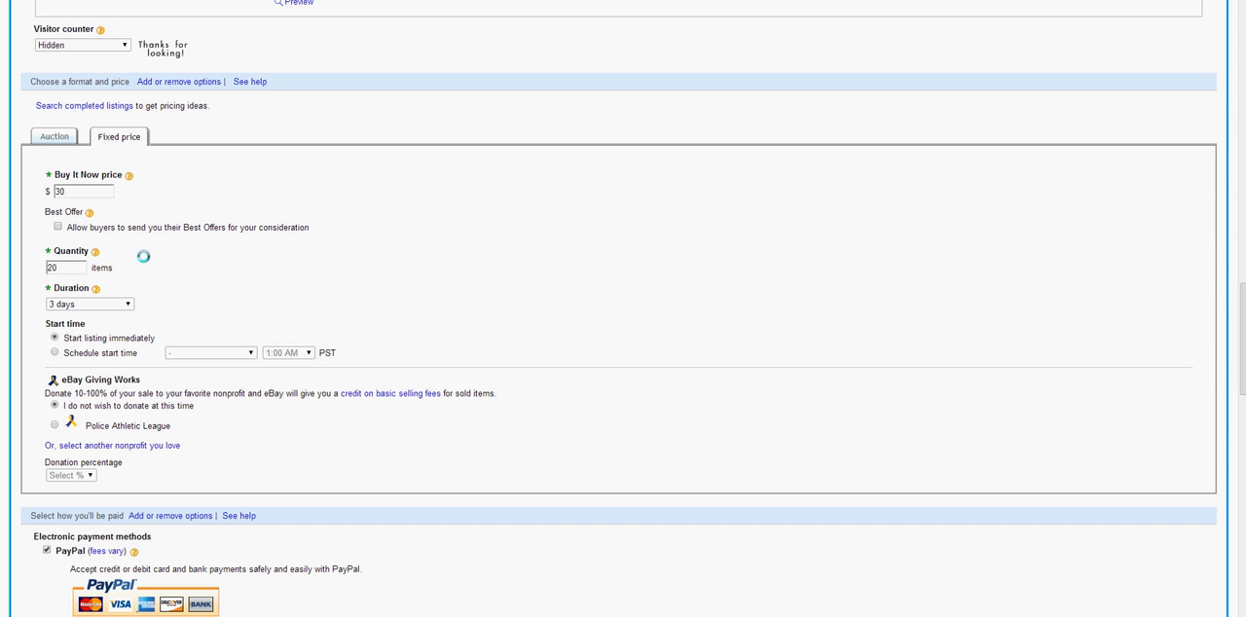
Set the listing's quantity to 1 and its duration to Good 'Til Cancelled
double_click(60, 267)
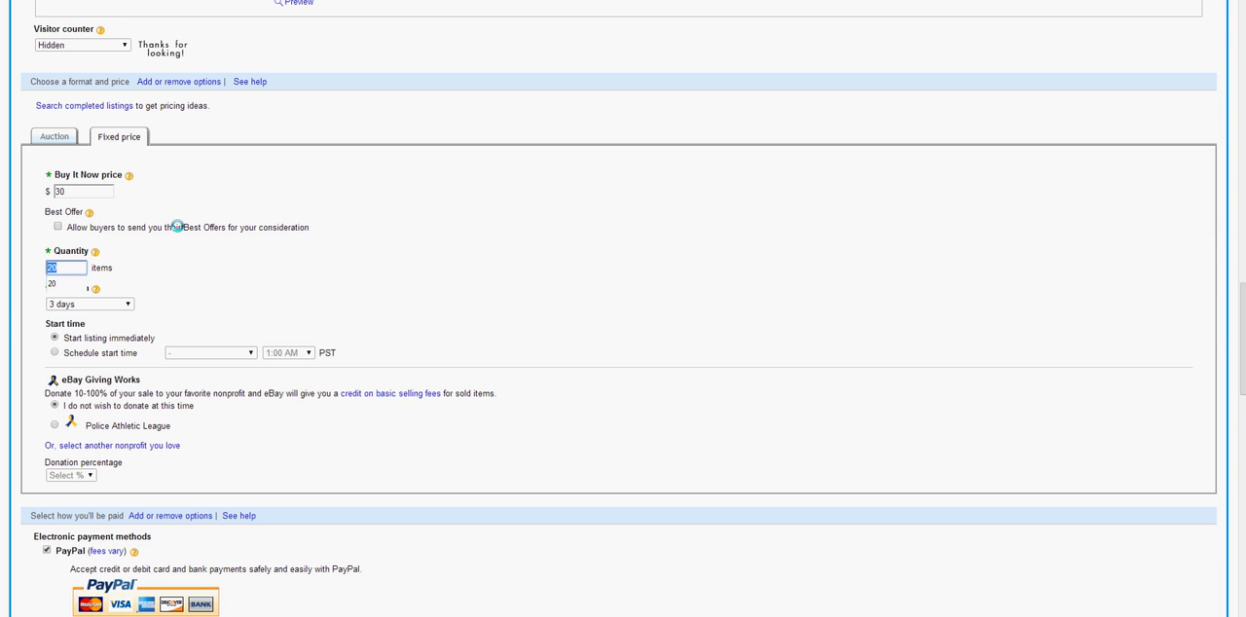
text(1)
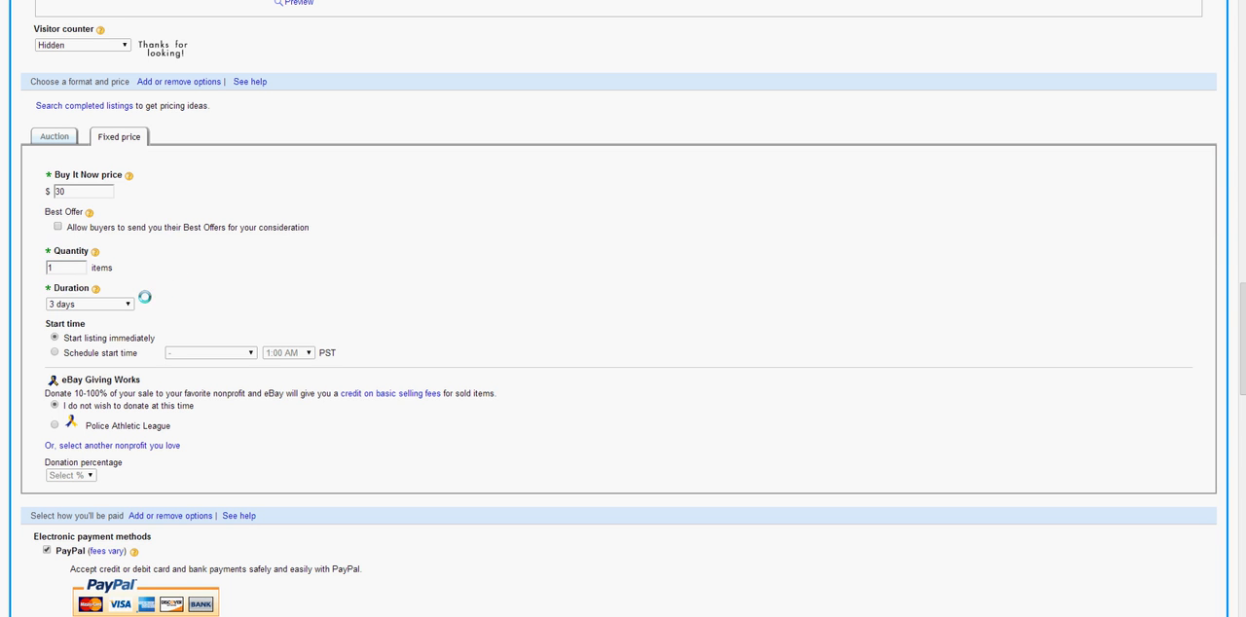
click(90, 306)
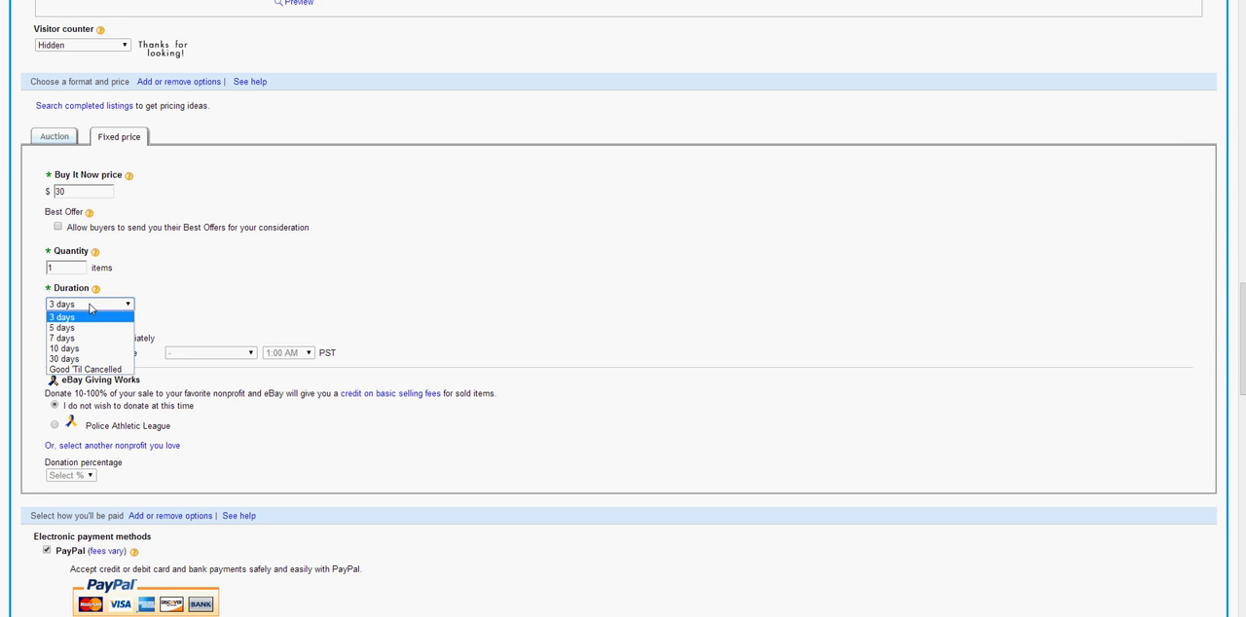
click(79, 370)
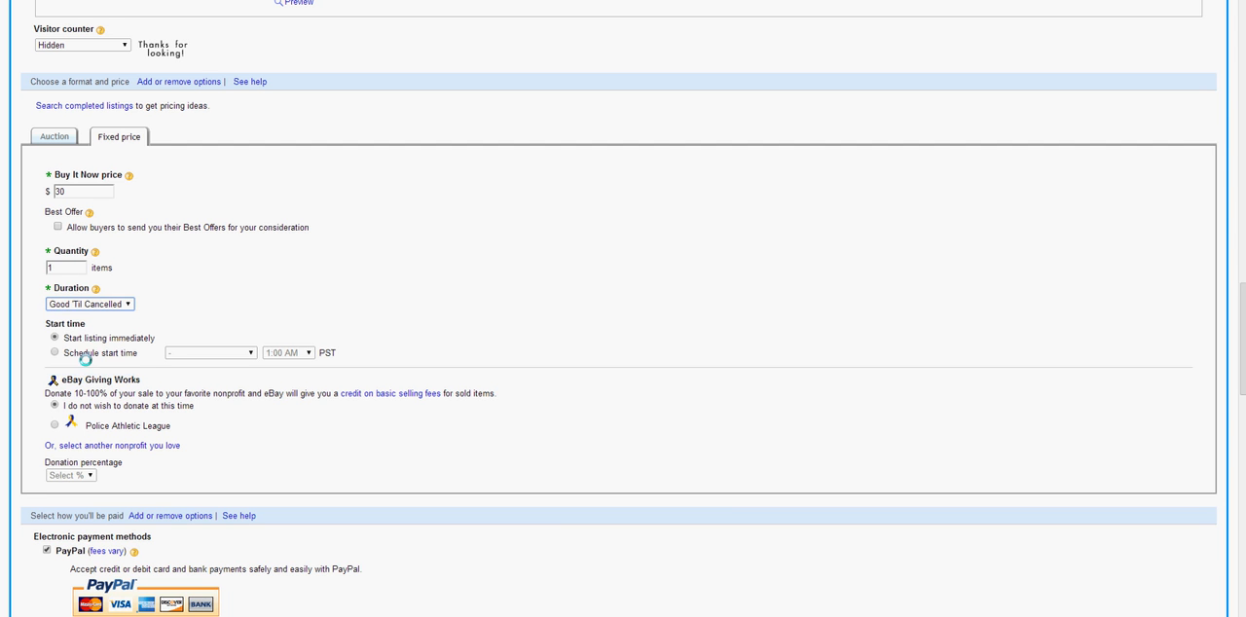
click(118, 304)
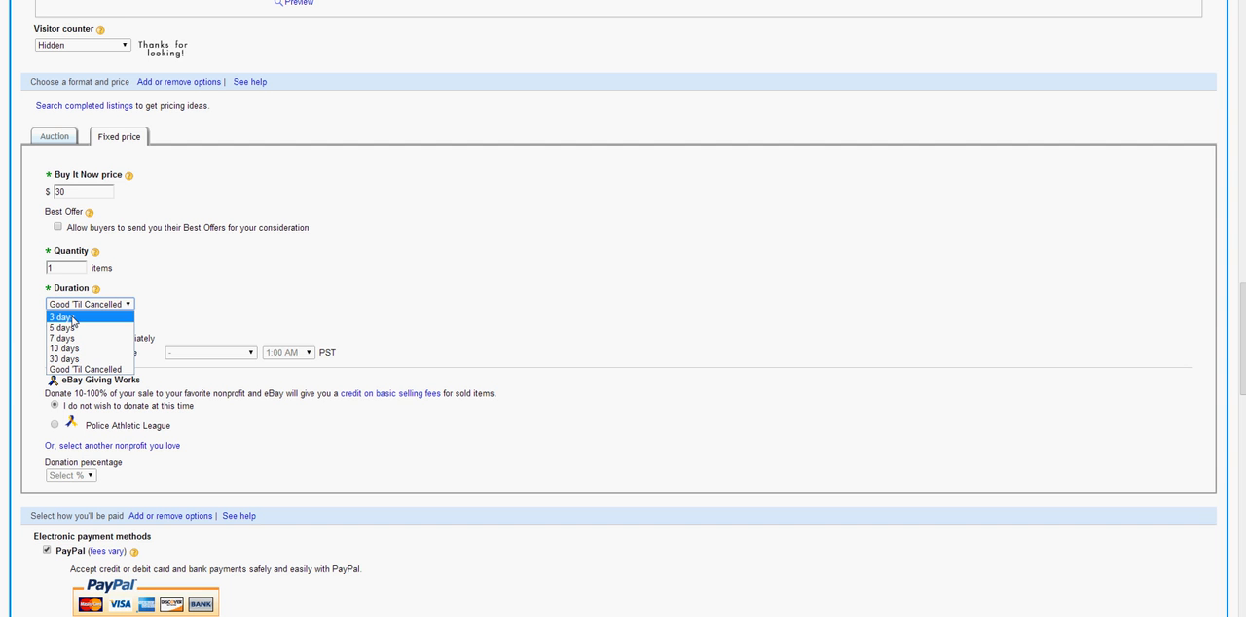
click(80, 370)
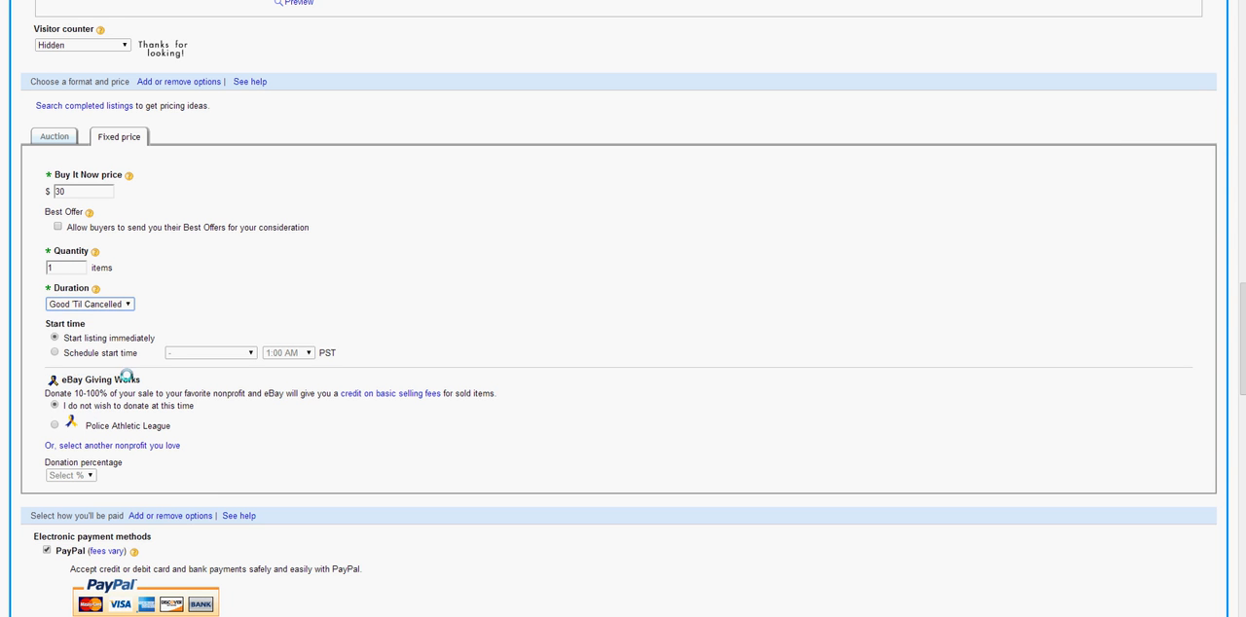
Set the listing to start immediately, try a 3-day duration, and restore the duration to Good 'Til Cancelled
click(55, 338)
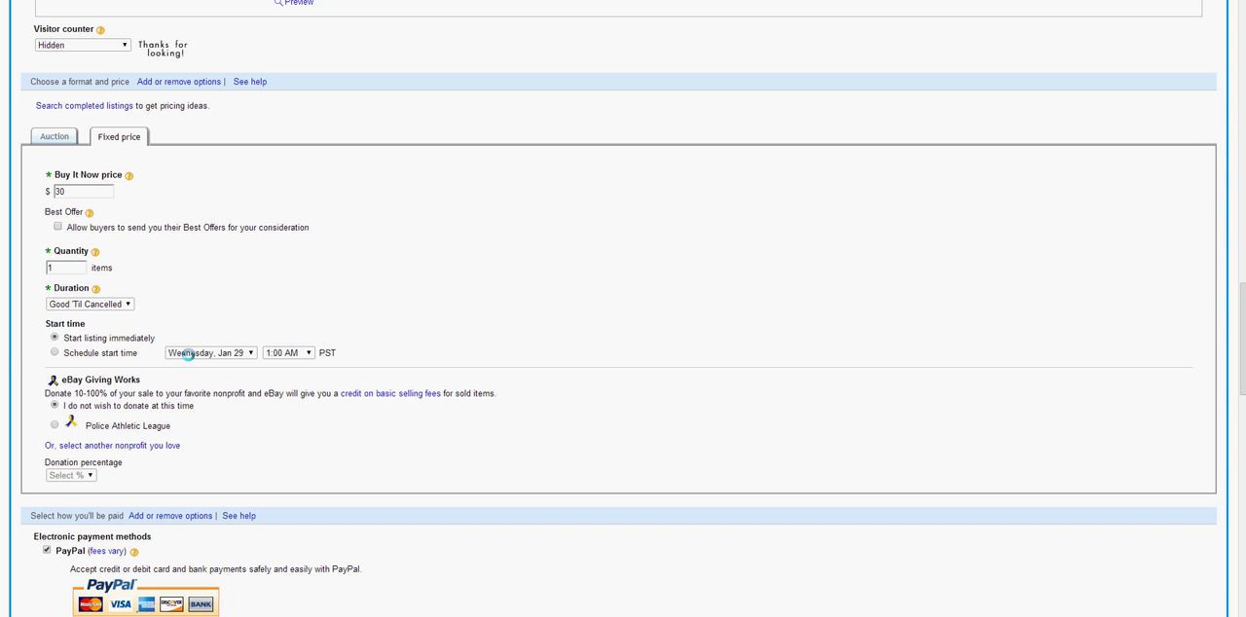
click(103, 306)
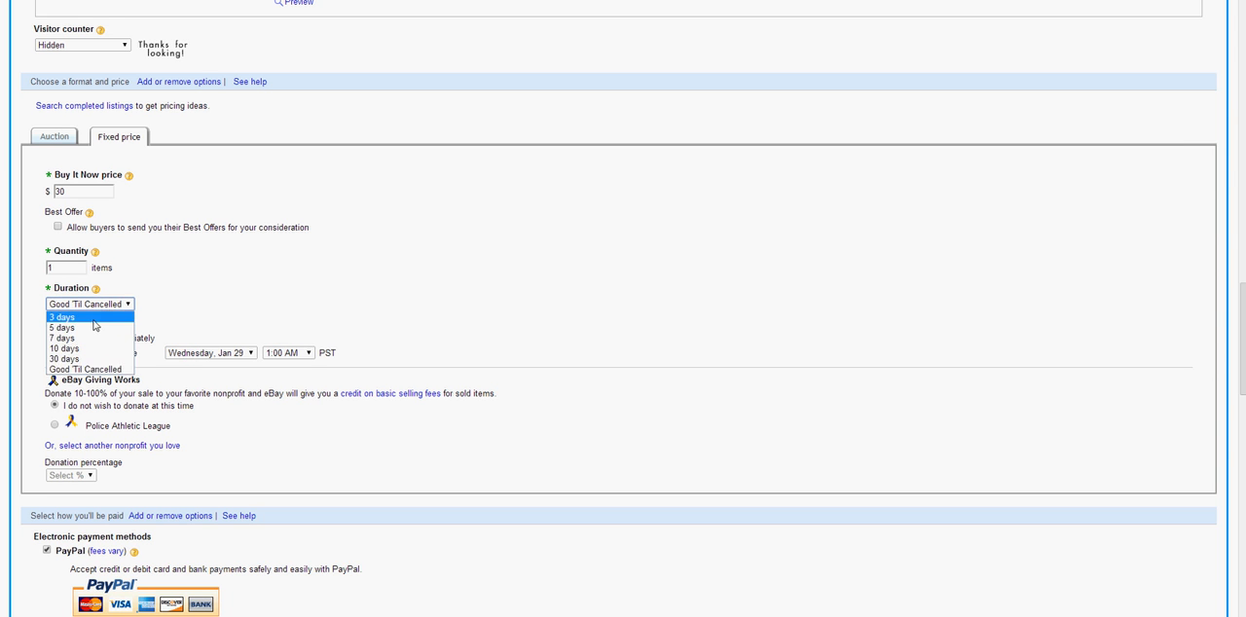
click(88, 323)
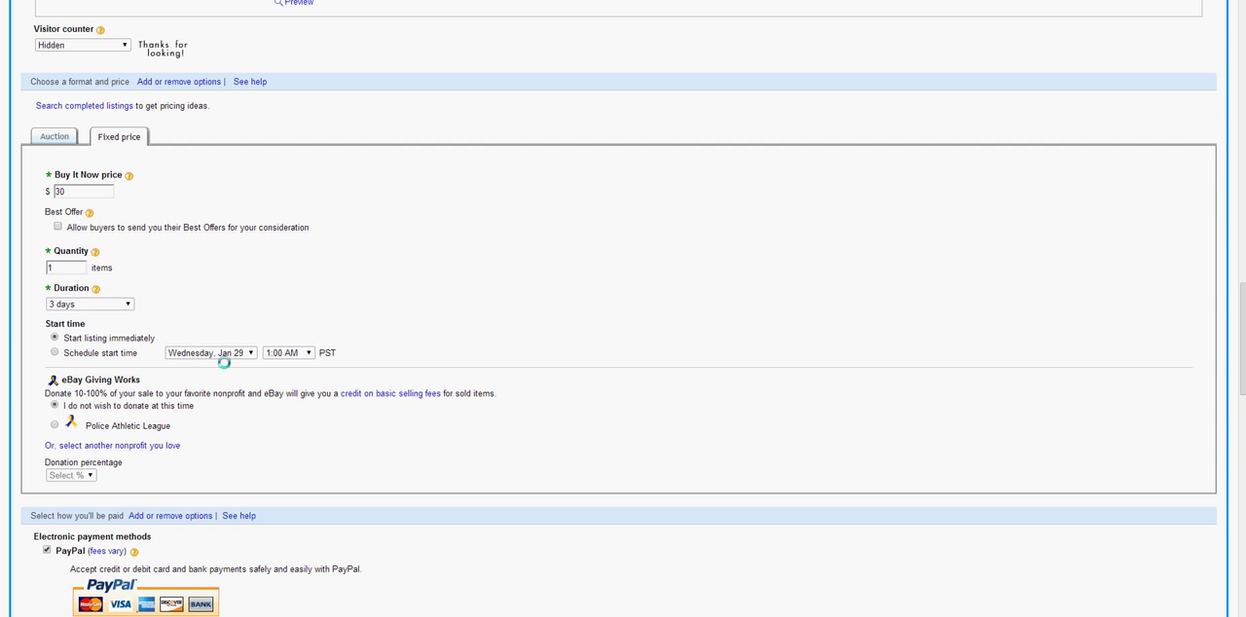
click(92, 303)
click(68, 371)
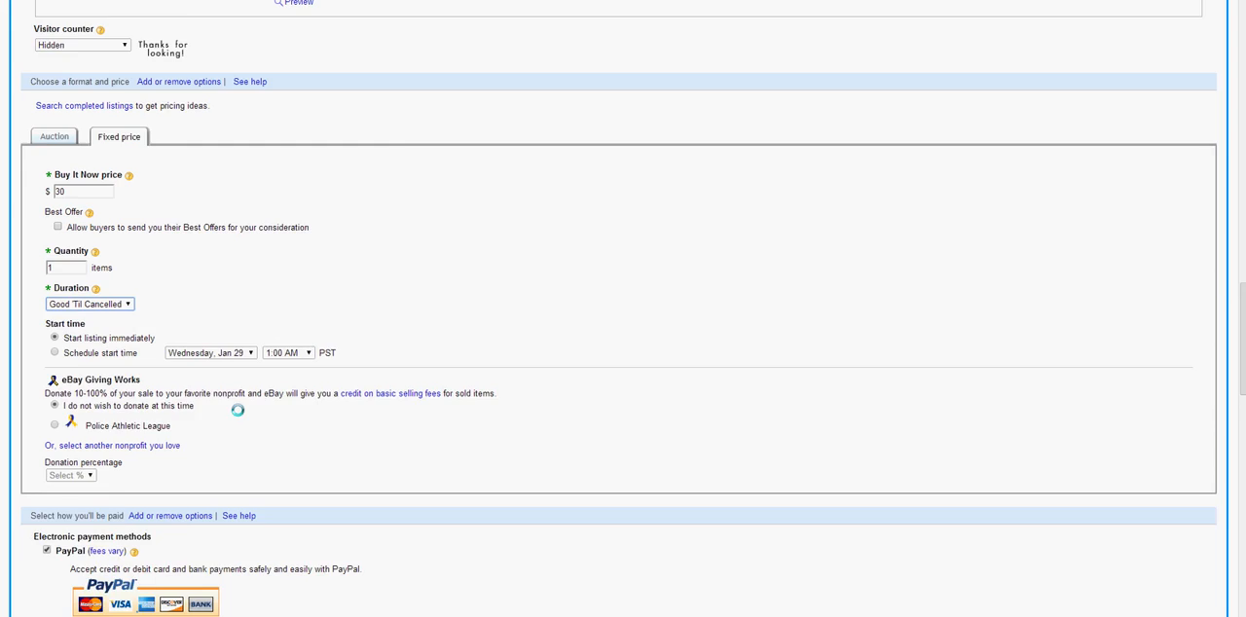
Review the start time settings and the eBay Giving Works donation options for the listing
scroll(234, 412, down, 1)
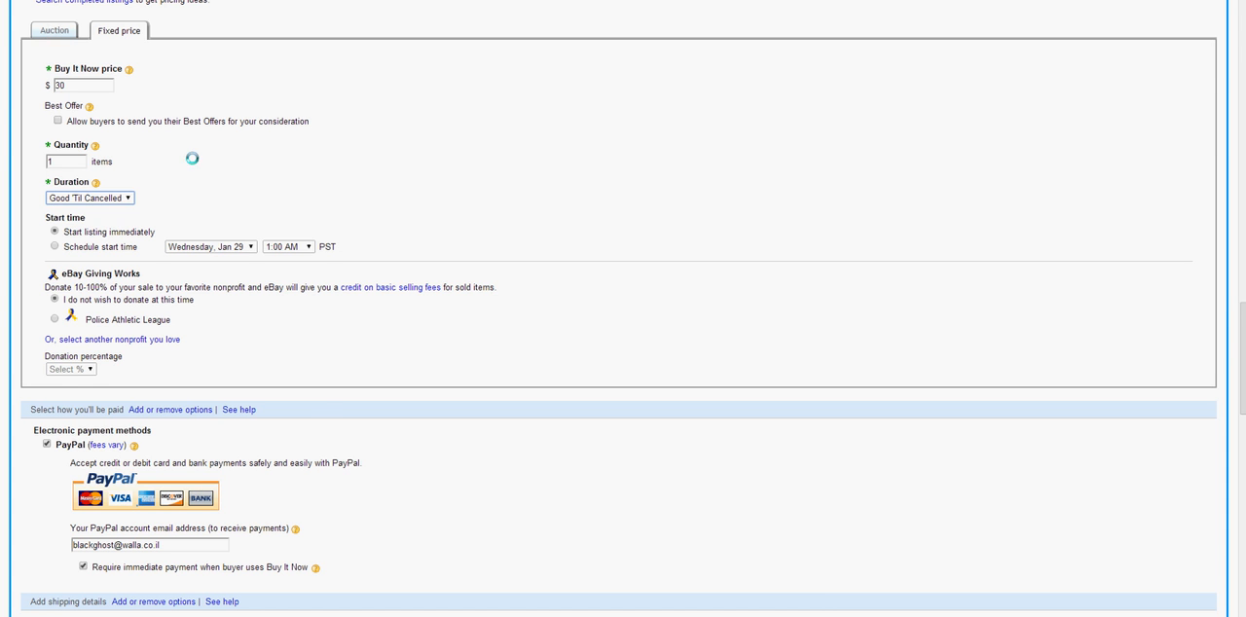
scroll(192, 159, down, 1)
scroll(193, 158, up, 1)
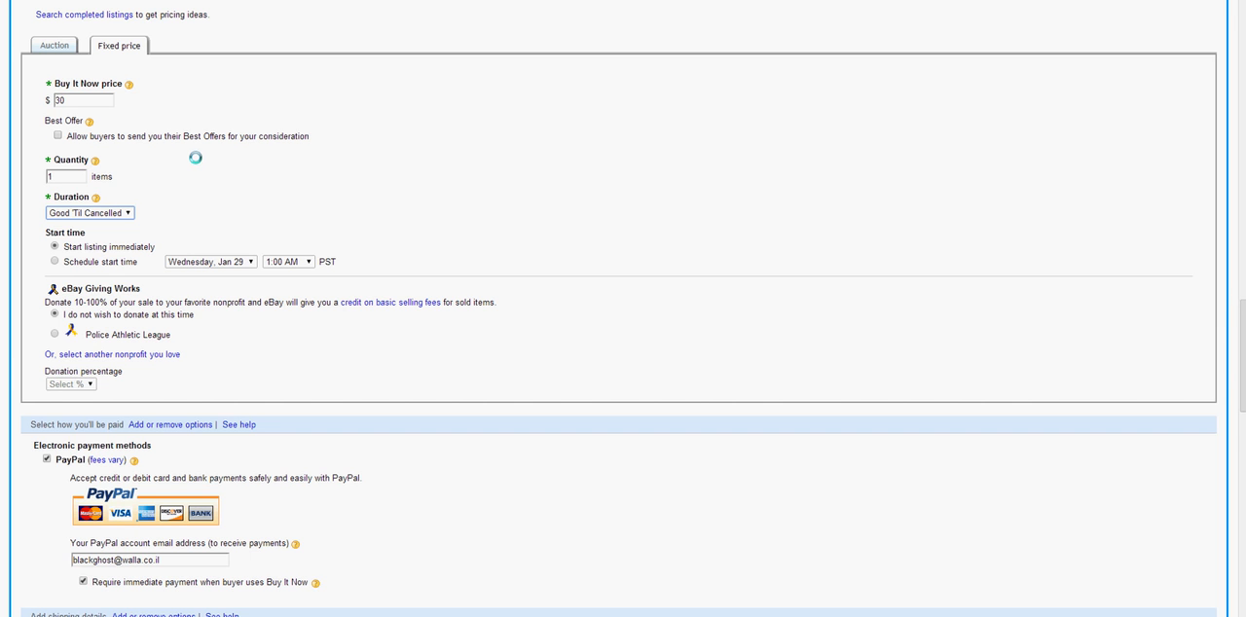
scroll(194, 158, down, 1)
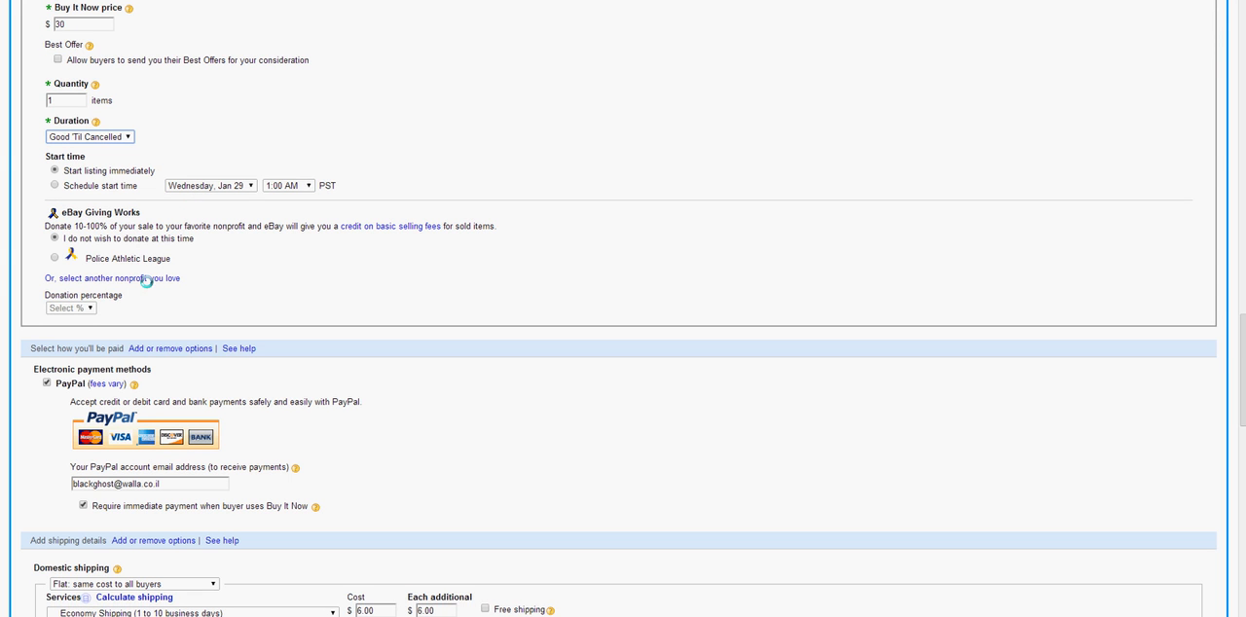
drag(192, 238, 14, 271)
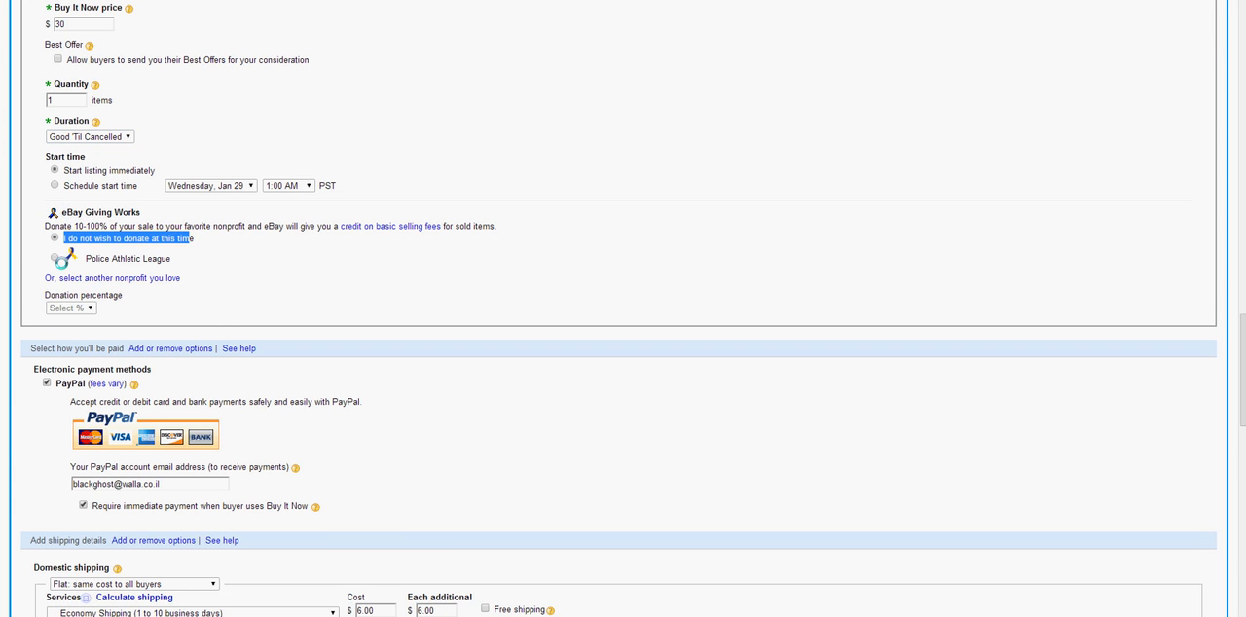
click(394, 413)
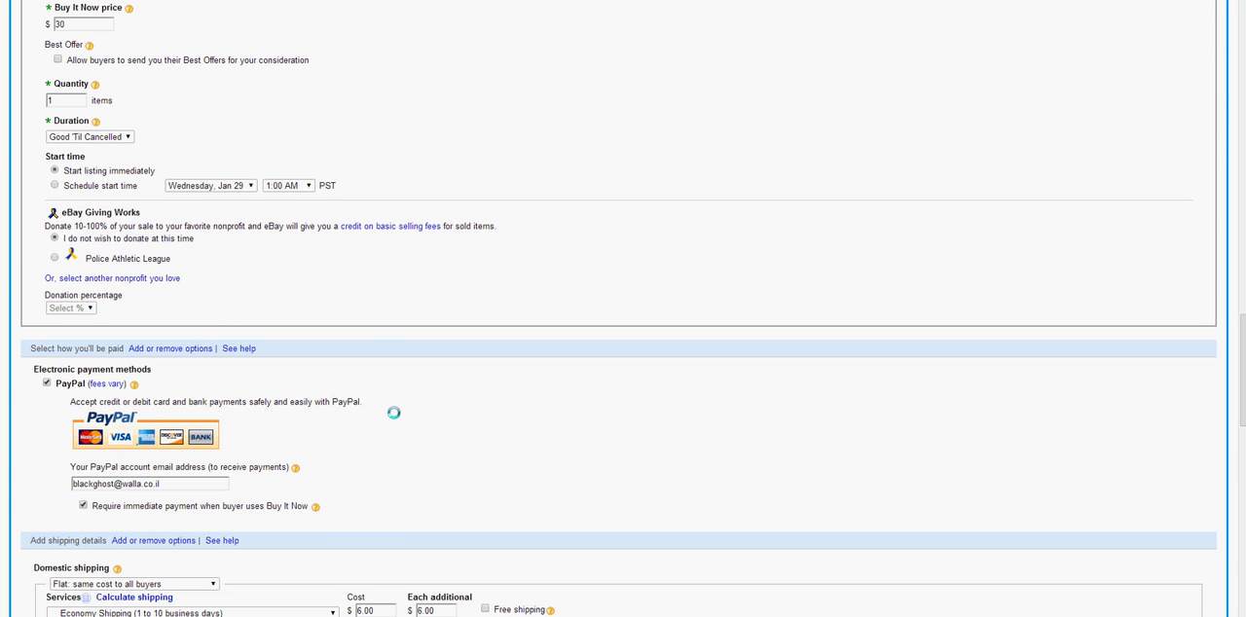
Turn PayPal payment off and on again, and require immediate payment when the buyer uses Buy It Now
scroll(393, 413, down, 4)
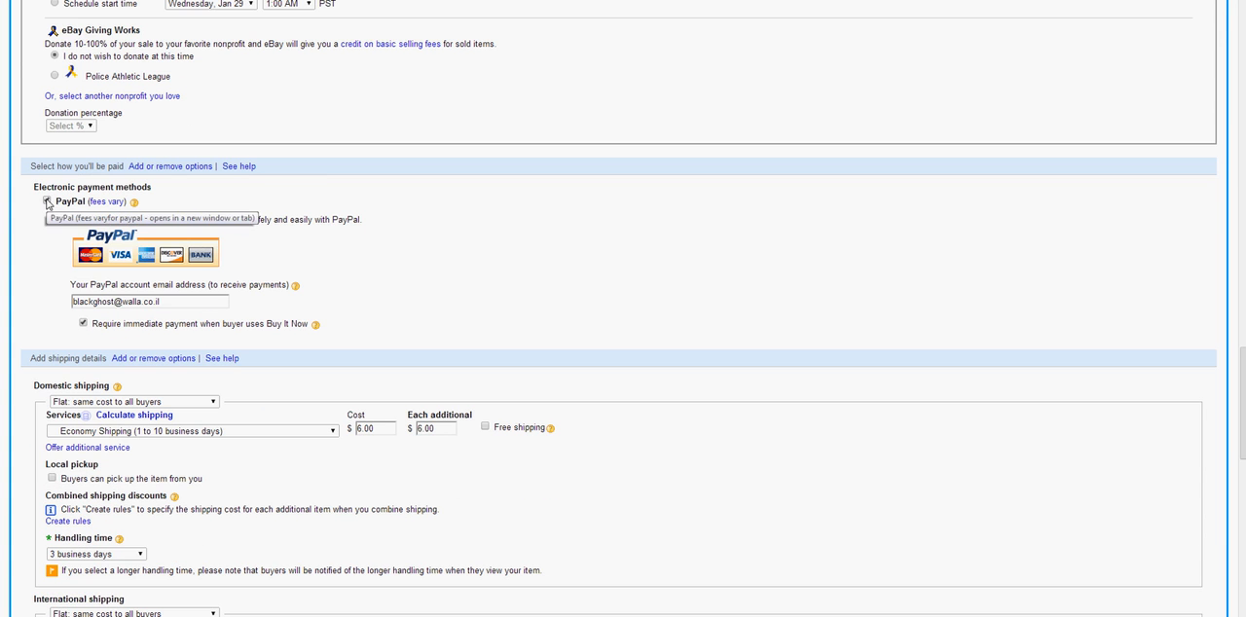
click(47, 202)
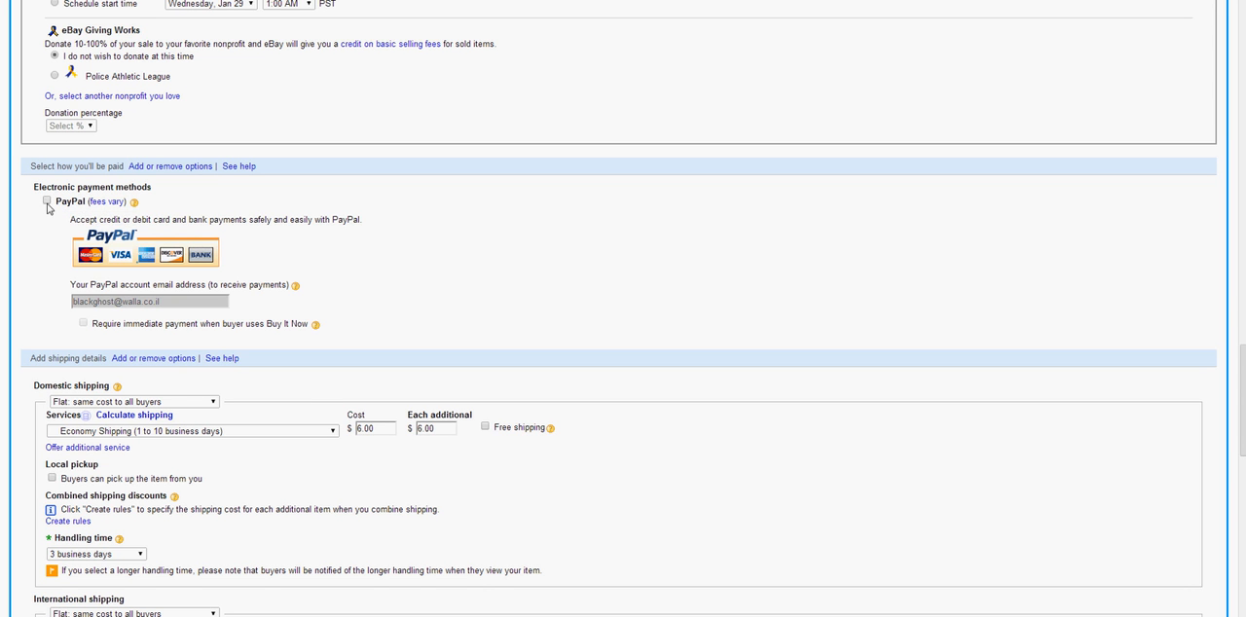
click(47, 201)
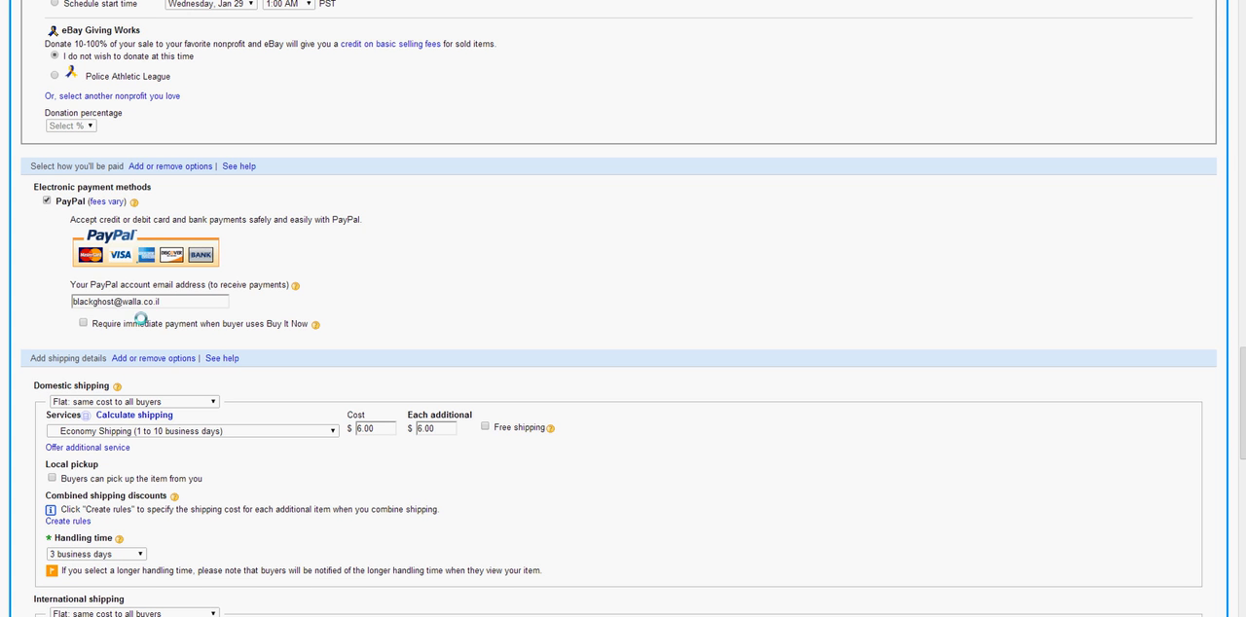
drag(78, 301, 171, 300)
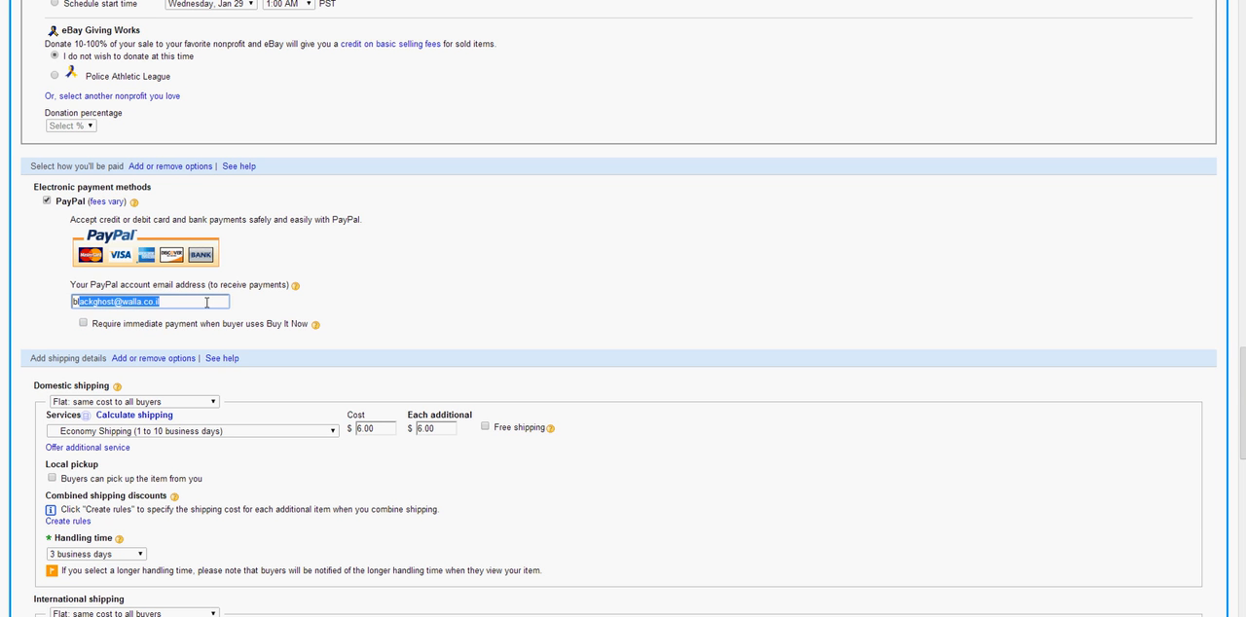
click(84, 324)
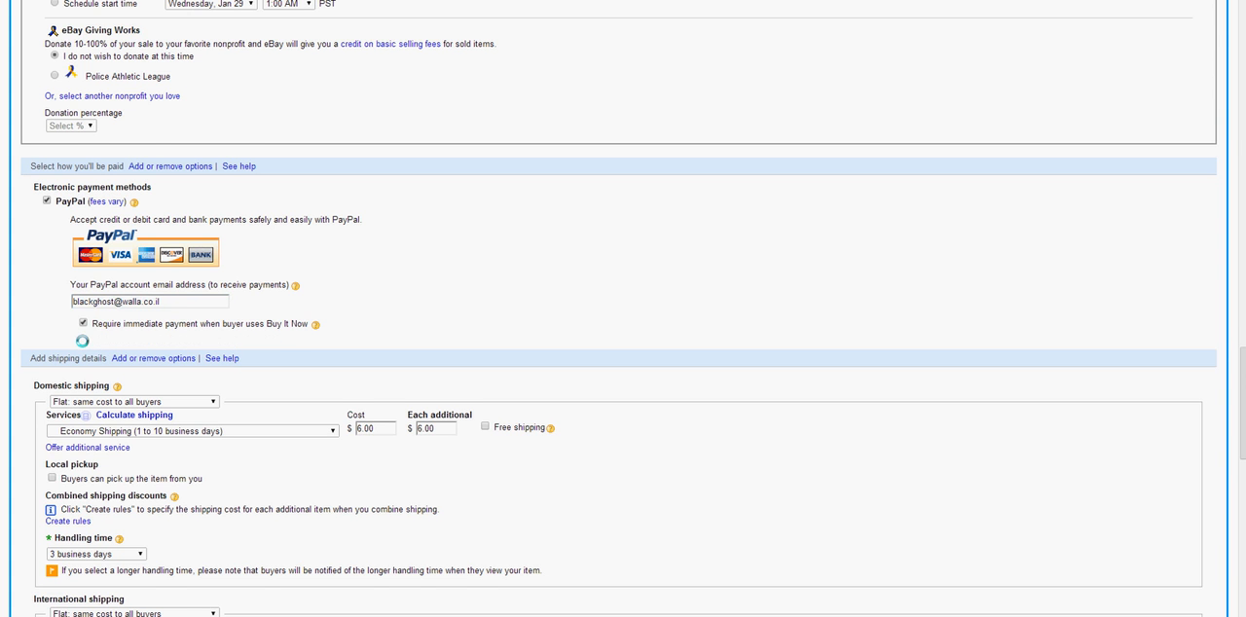
Choose Flat: same cost to all buyers as the domestic shipping type
scroll(82, 343, down, 3)
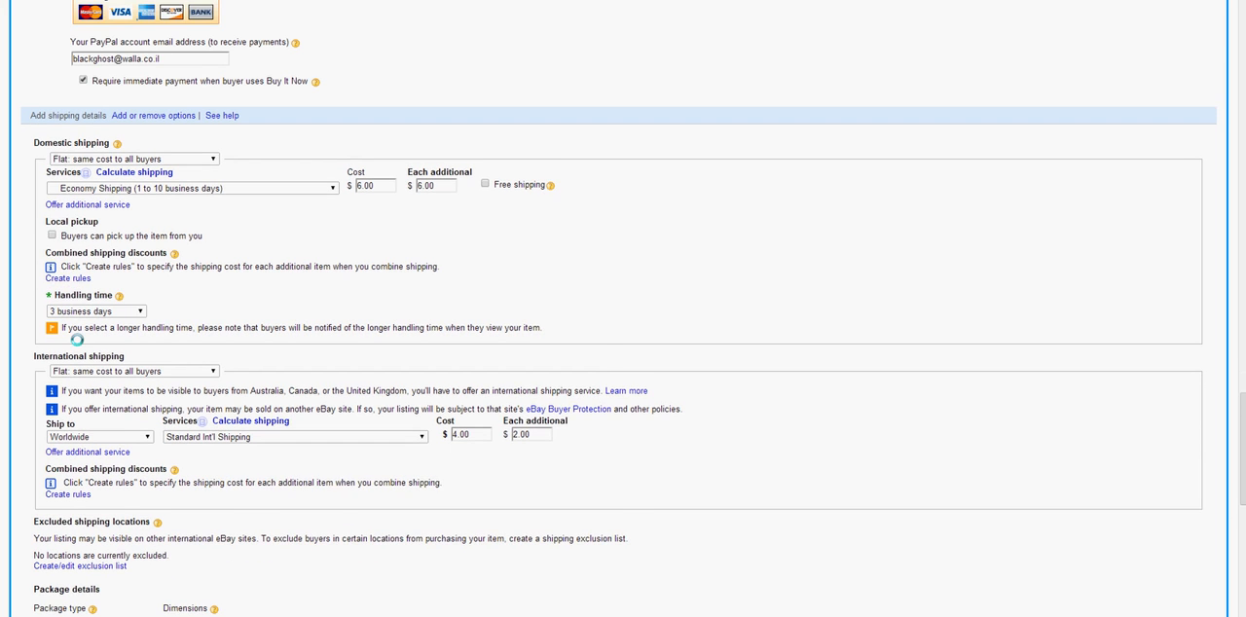
scroll(77, 340, down, 1)
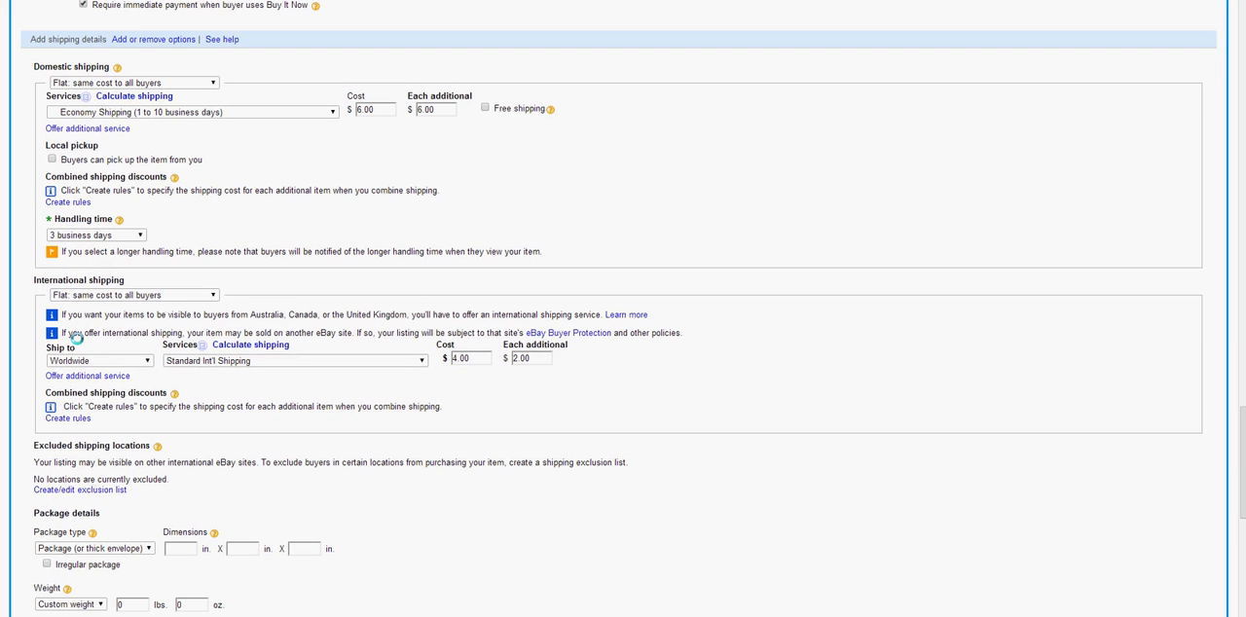
drag(32, 66, 141, 59)
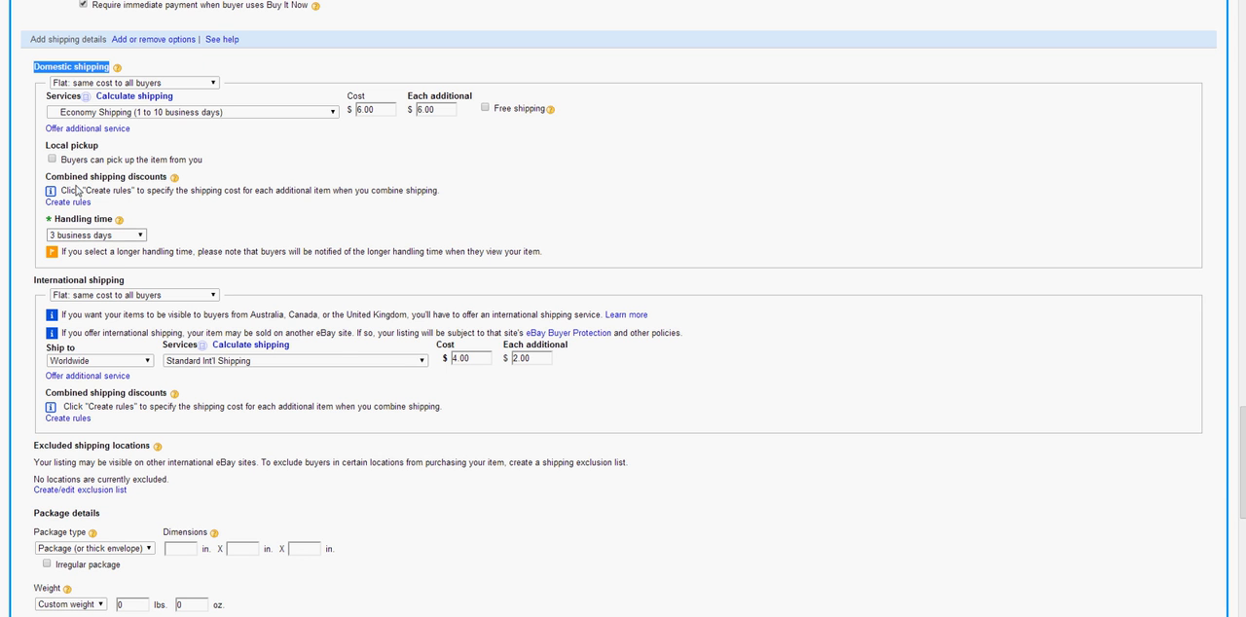
click(120, 85)
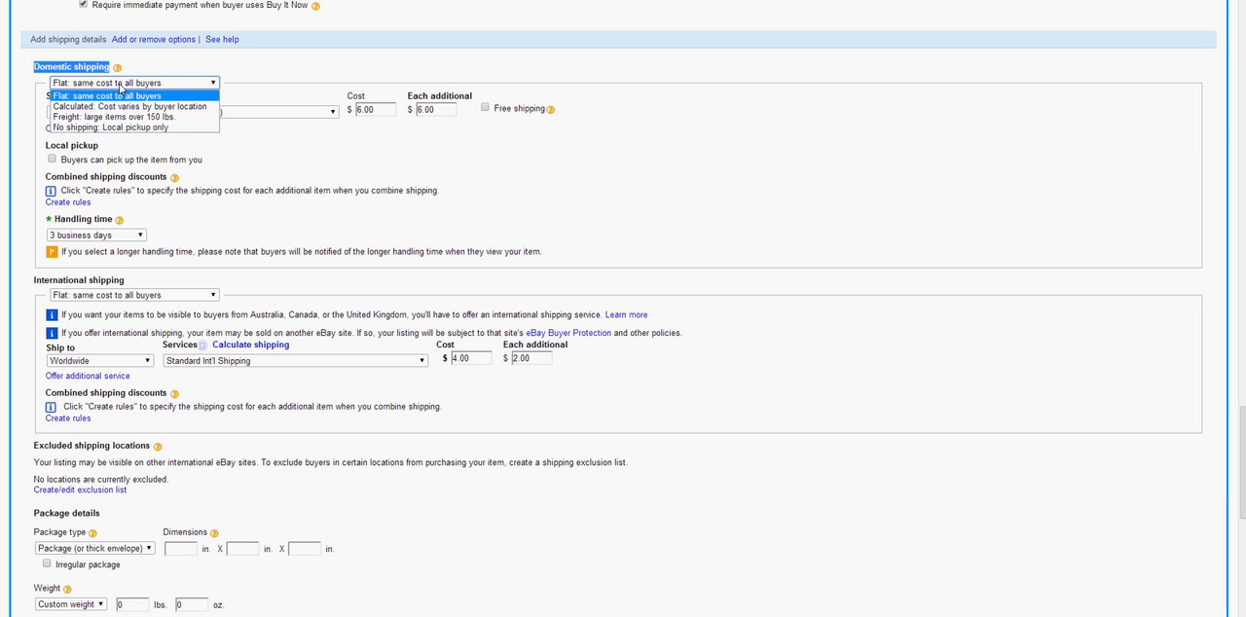
click(175, 98)
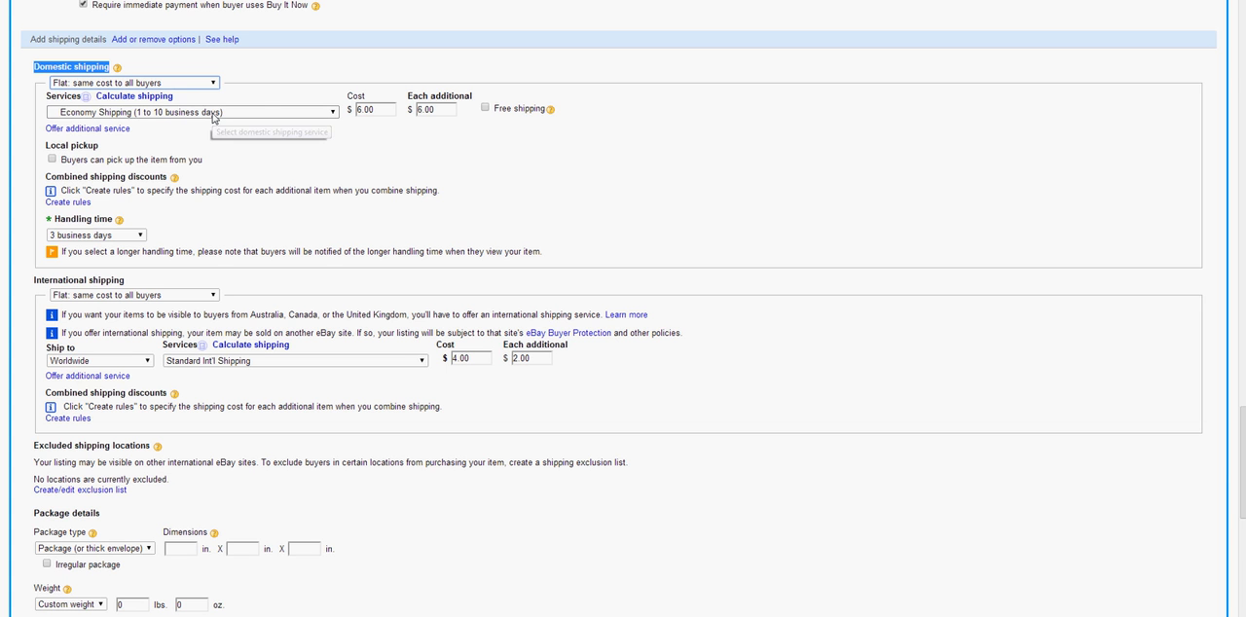
Set the domestic shipping service to Standard Shipping from outside US (5 to 10 business days)
click(213, 114)
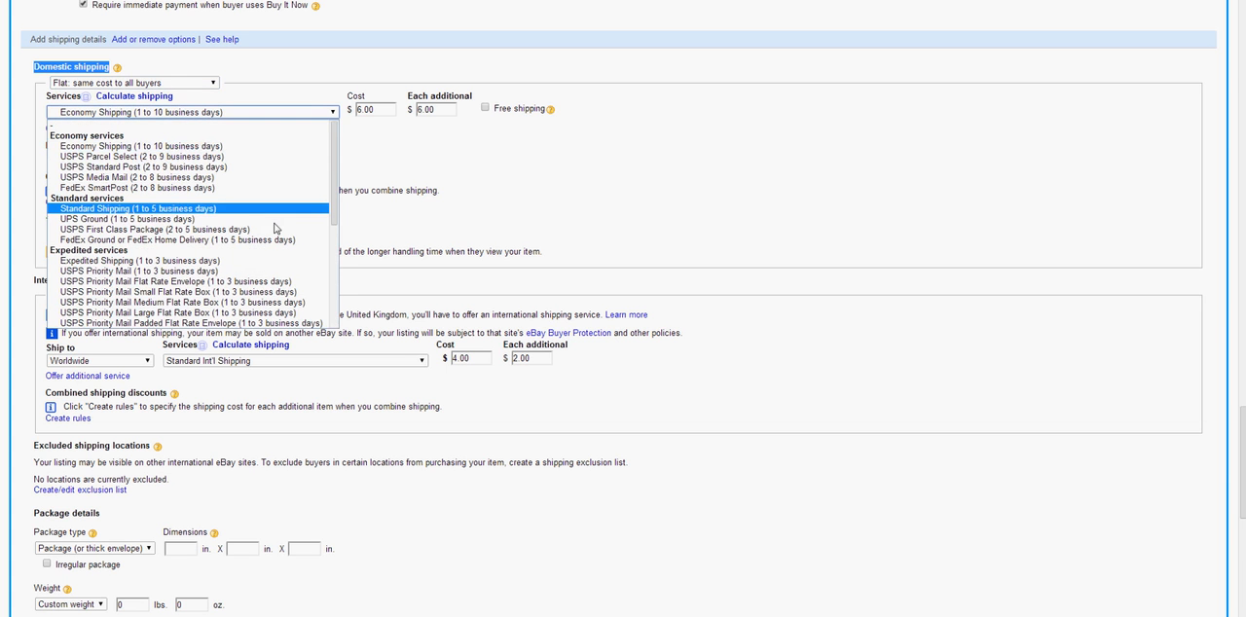
key(Down)
key(Down)
key(Down)
key(Down)
key(Down)
key(Down)
key(Down)
key(Down)
key(Down)
key(Down)
key(Up)
key(Up)
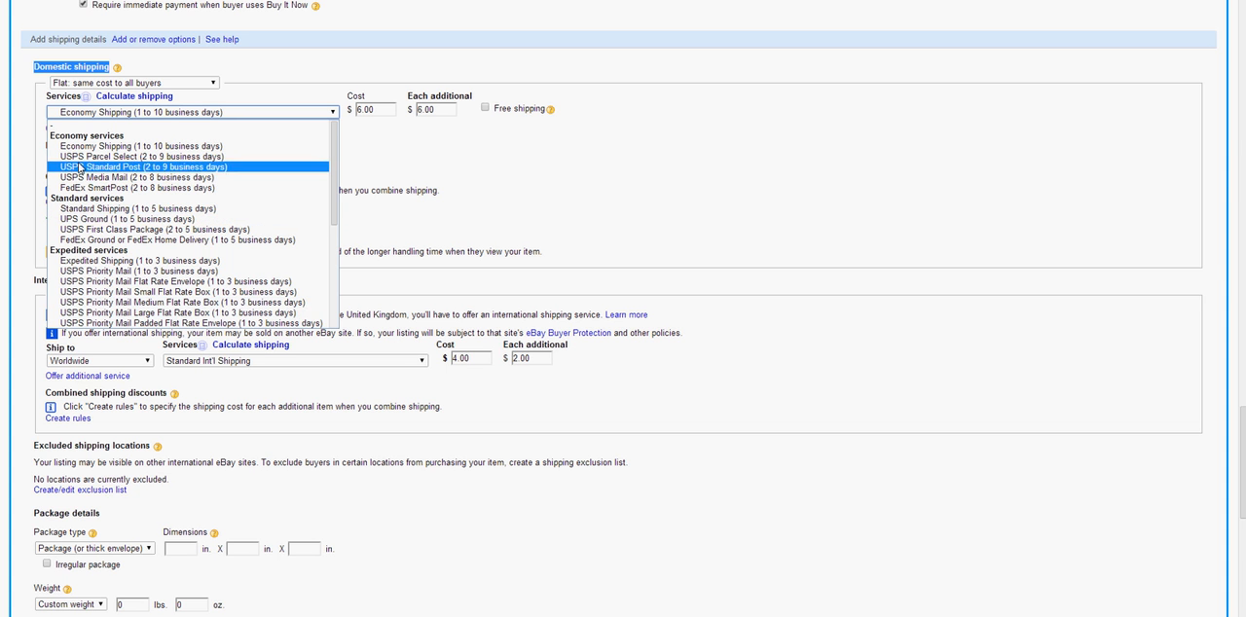
scroll(185, 251, down, 3)
scroll(190, 255, down, 5)
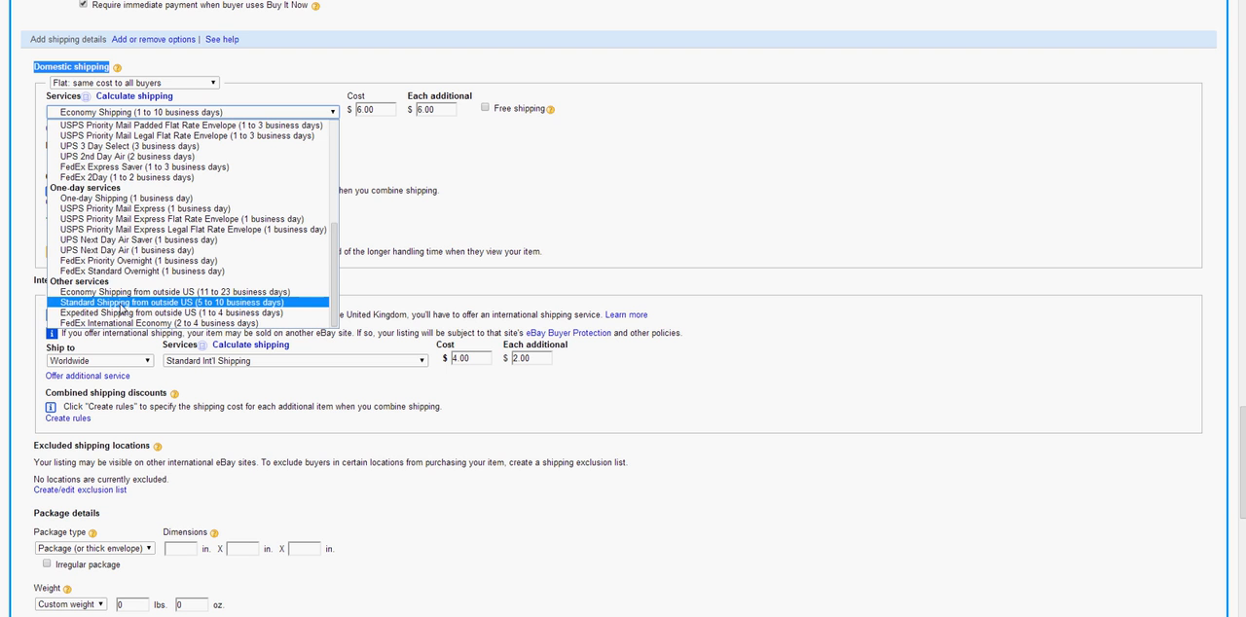
click(125, 303)
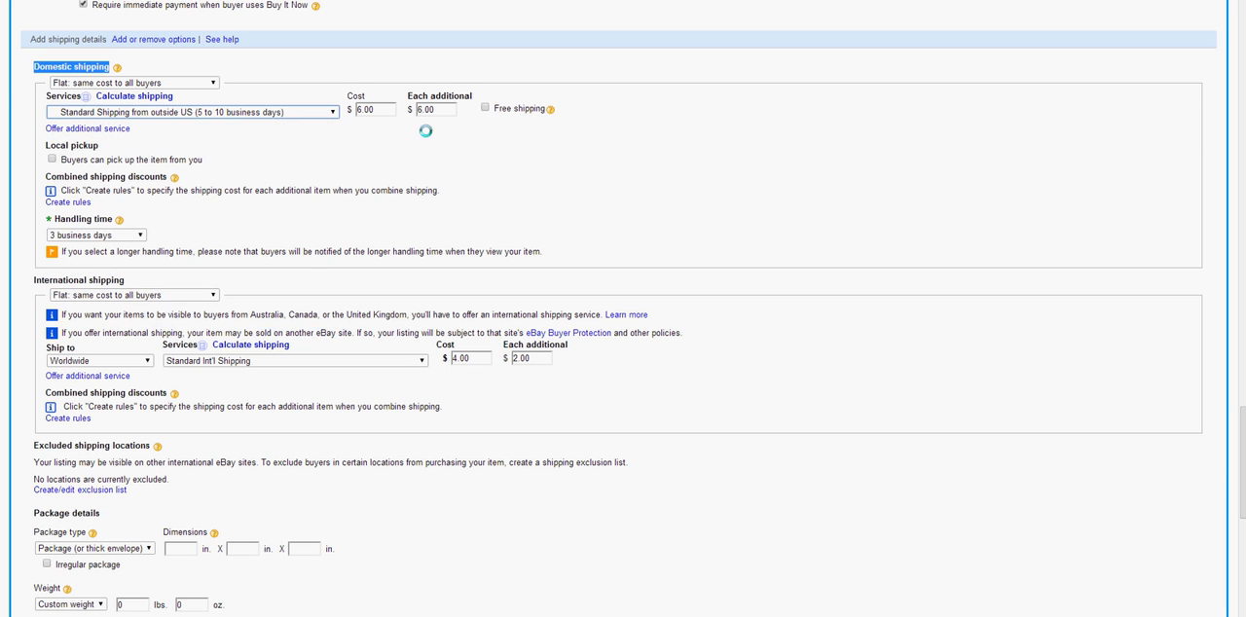
Try free shipping for the domestic service, turn it off again, and set the domestic shipping cost to $10
double_click(393, 108)
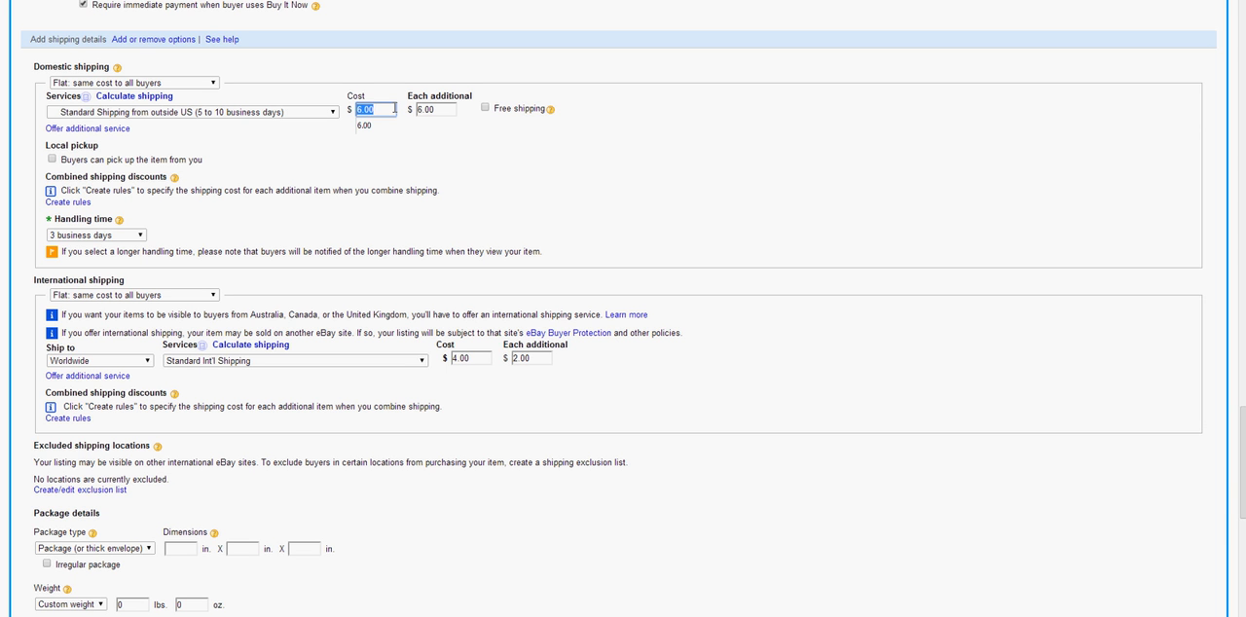
text(10)
double_click(425, 109)
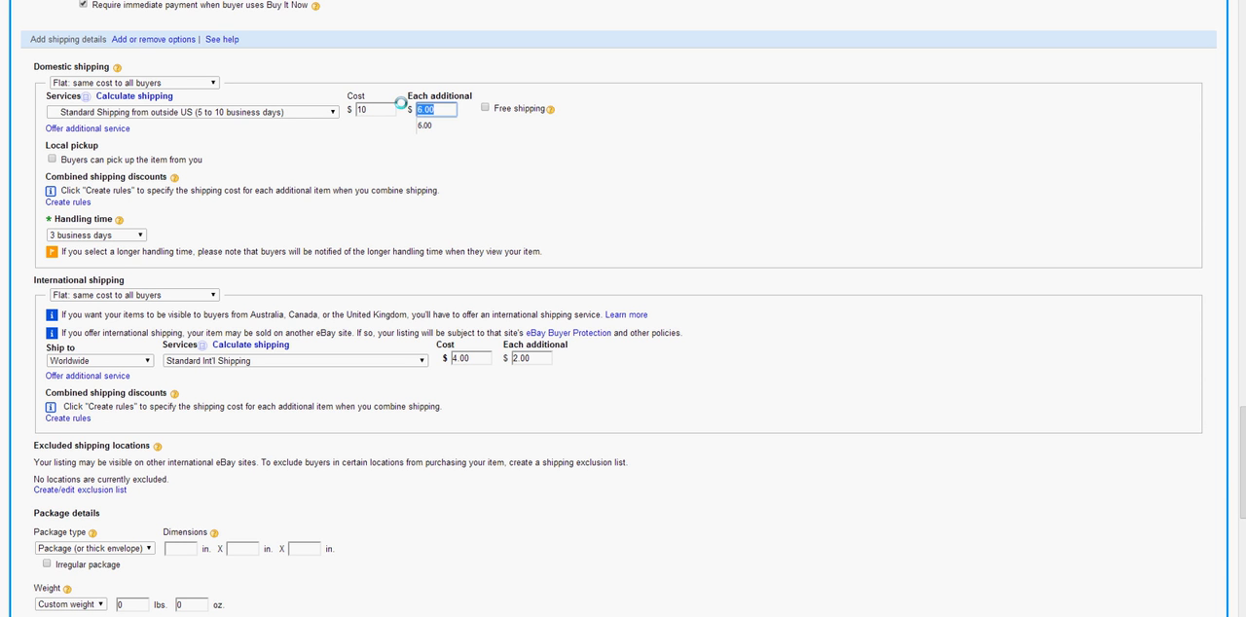
click(469, 193)
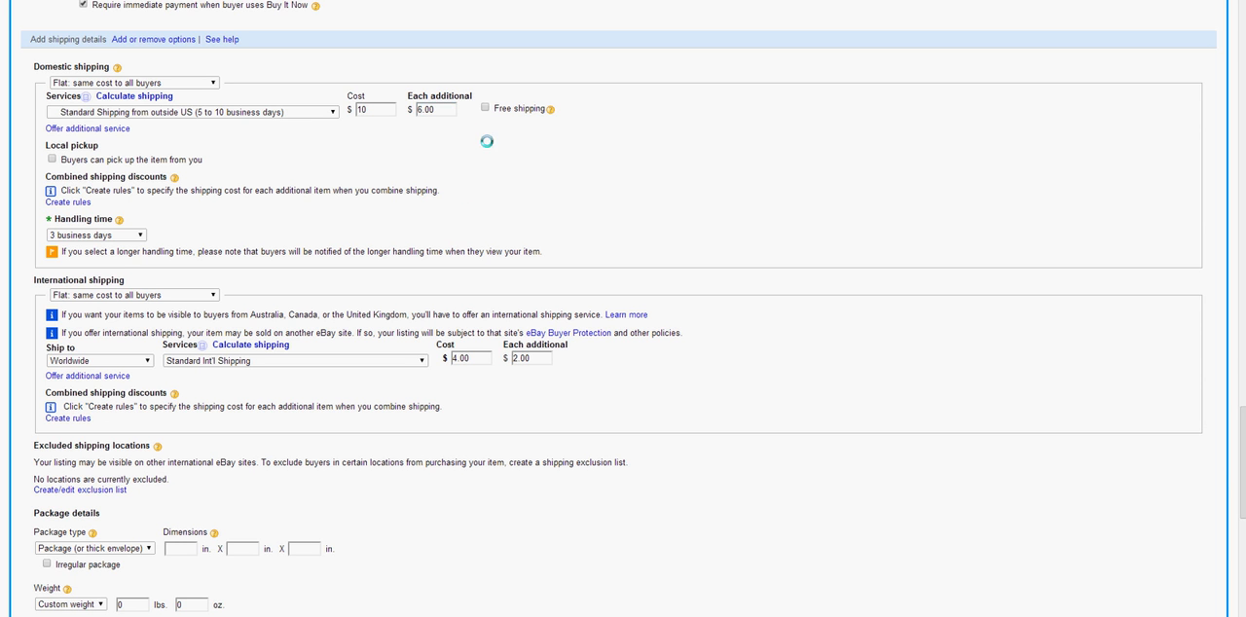
click(486, 109)
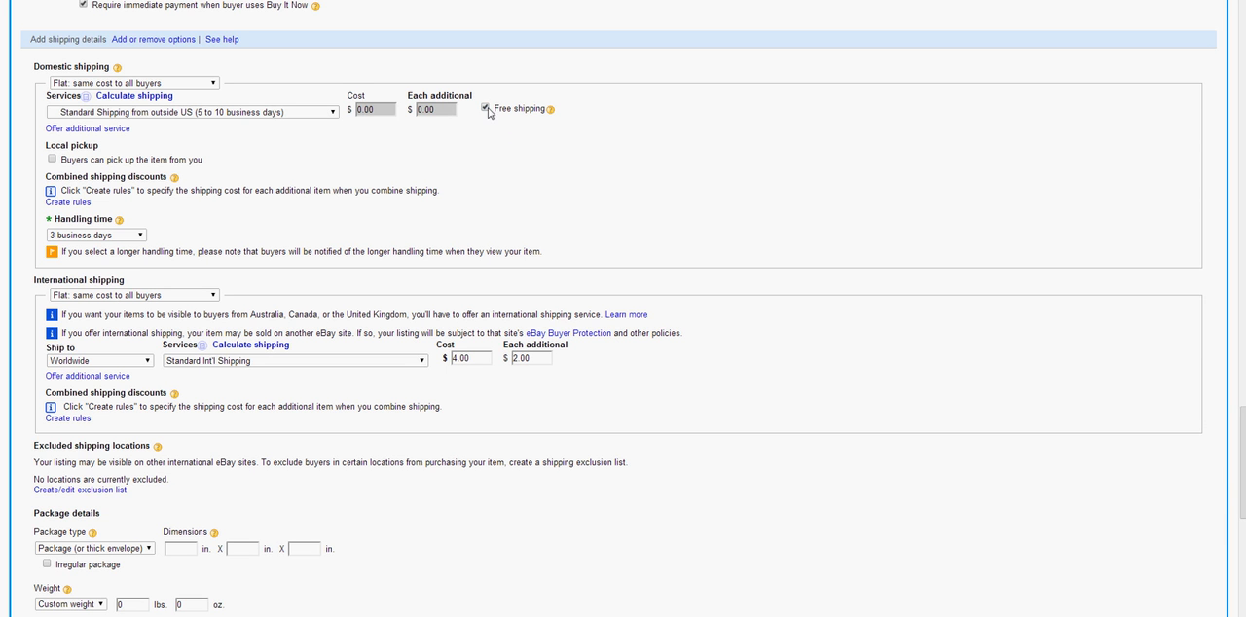
click(486, 109)
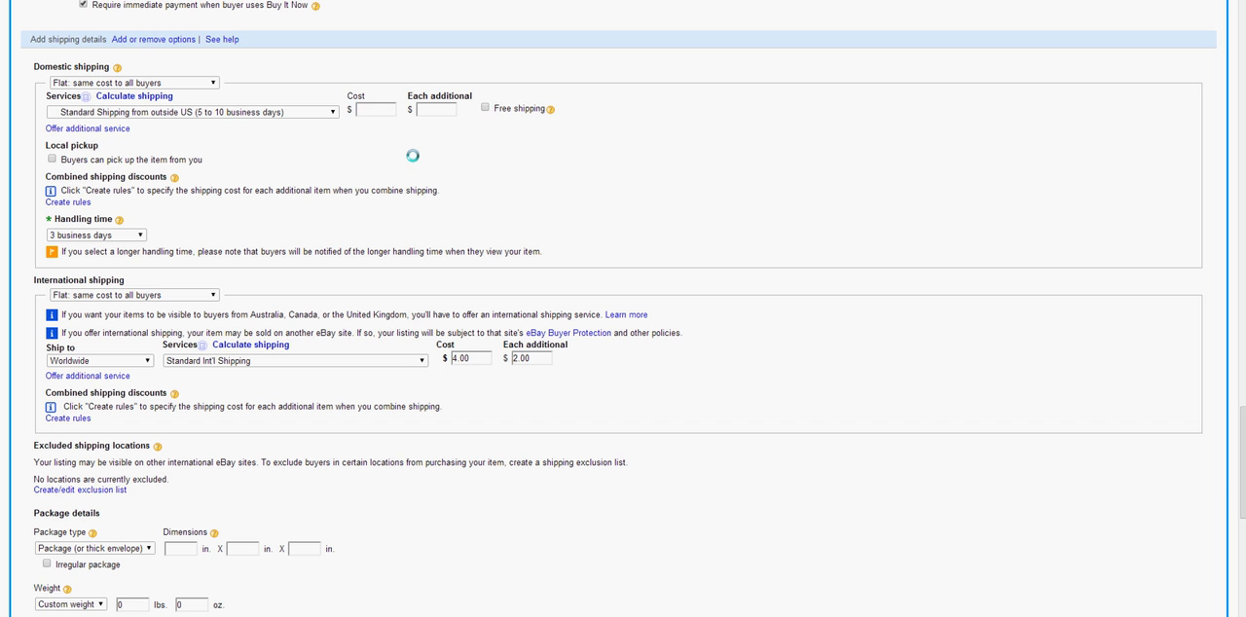
text(10)
click(399, 155)
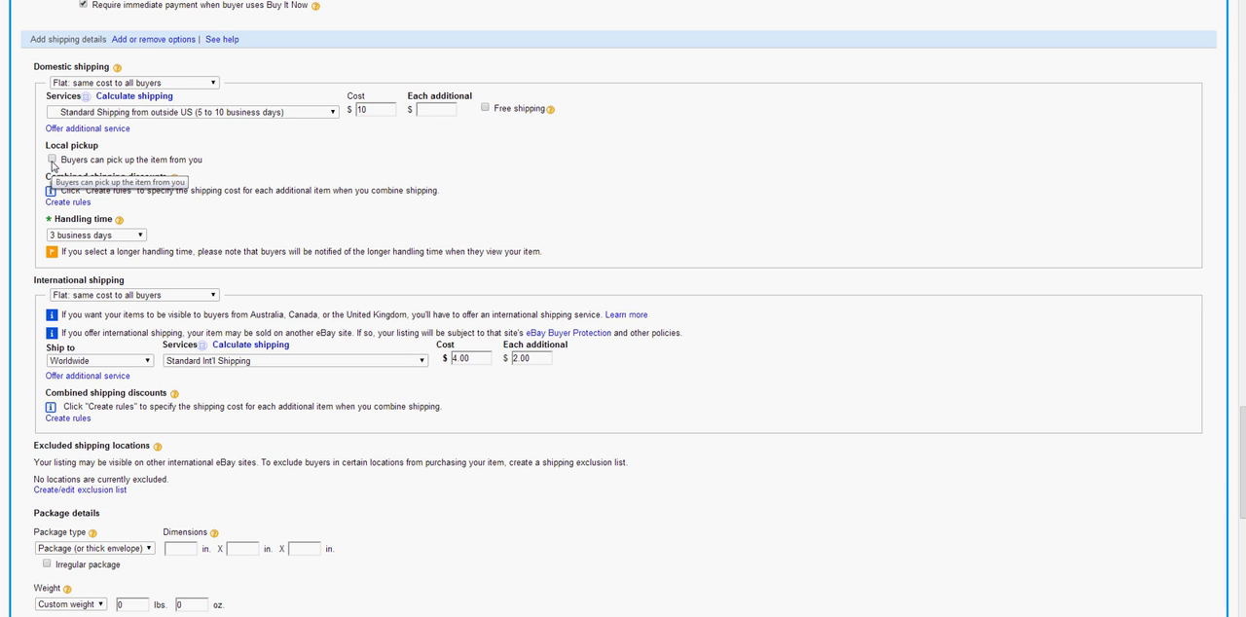
Leave local pickup turned off and set the handling time to 1 business day
drag(46, 146, 102, 146)
click(103, 147)
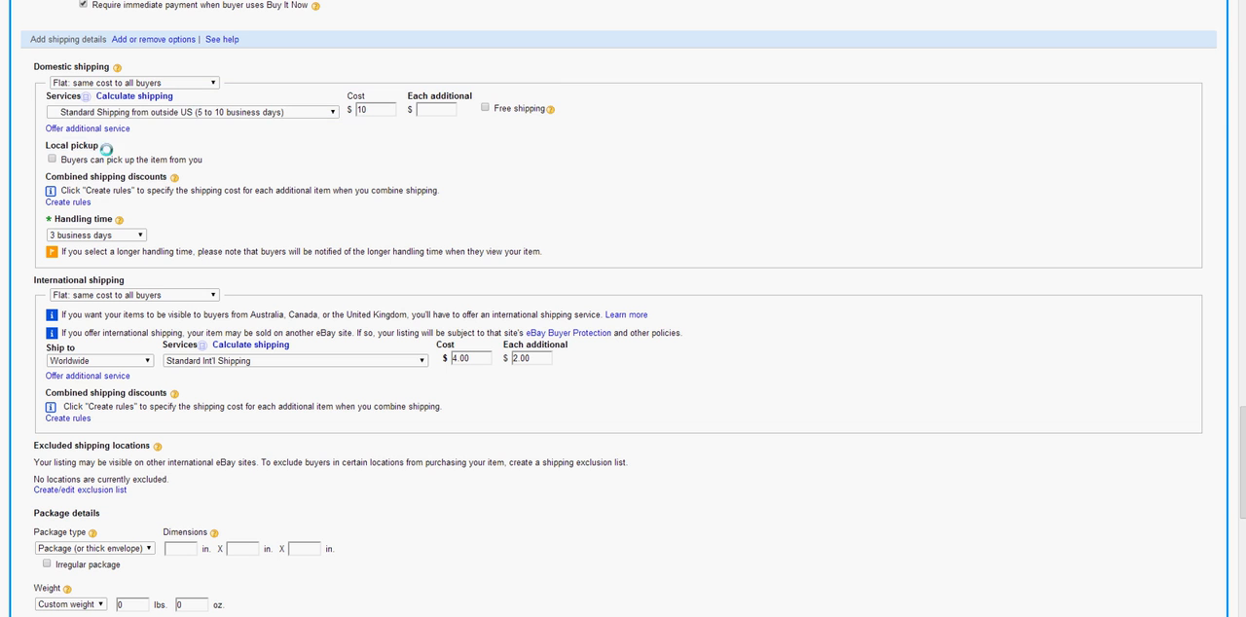
click(51, 160)
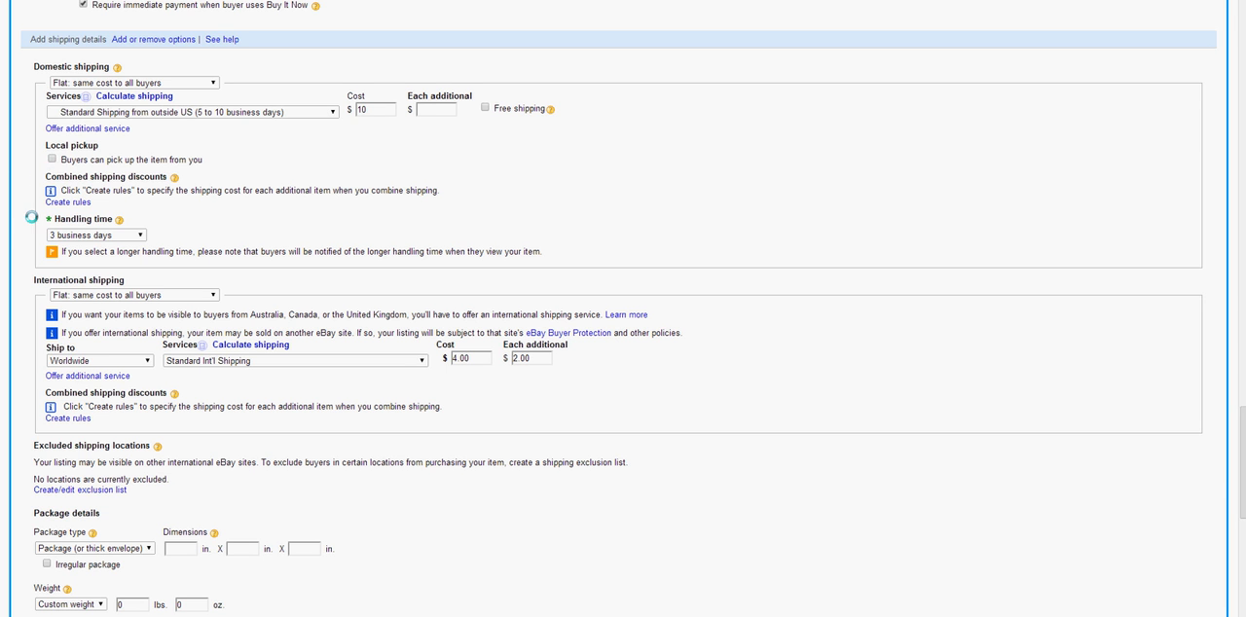
click(92, 236)
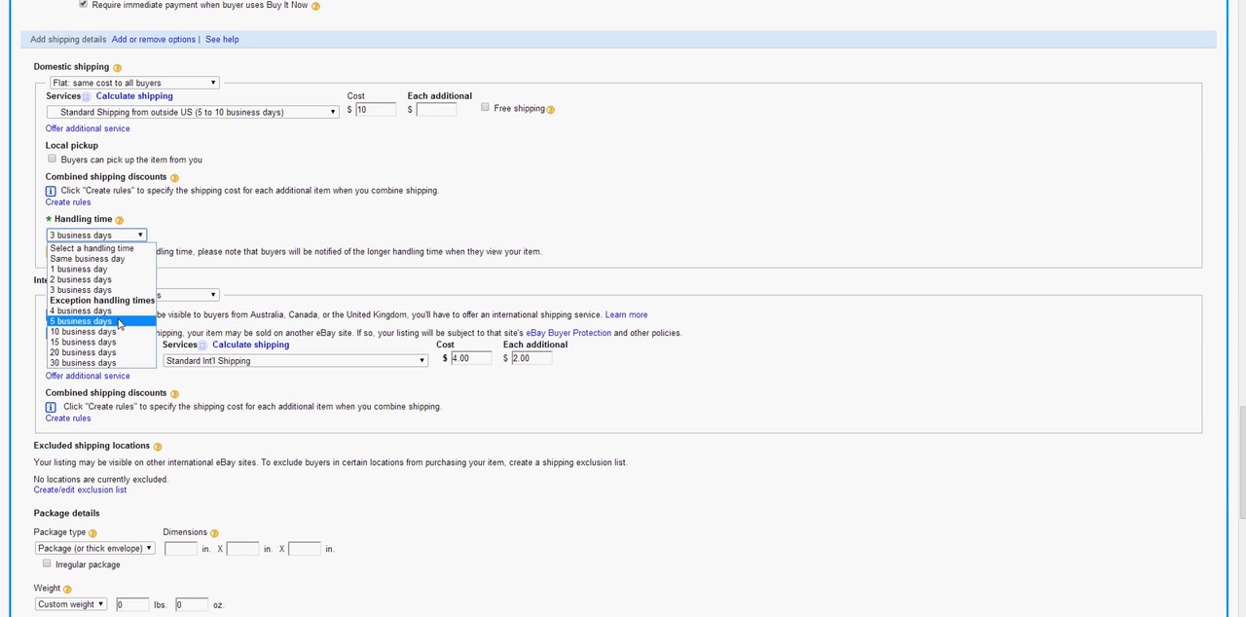
click(101, 270)
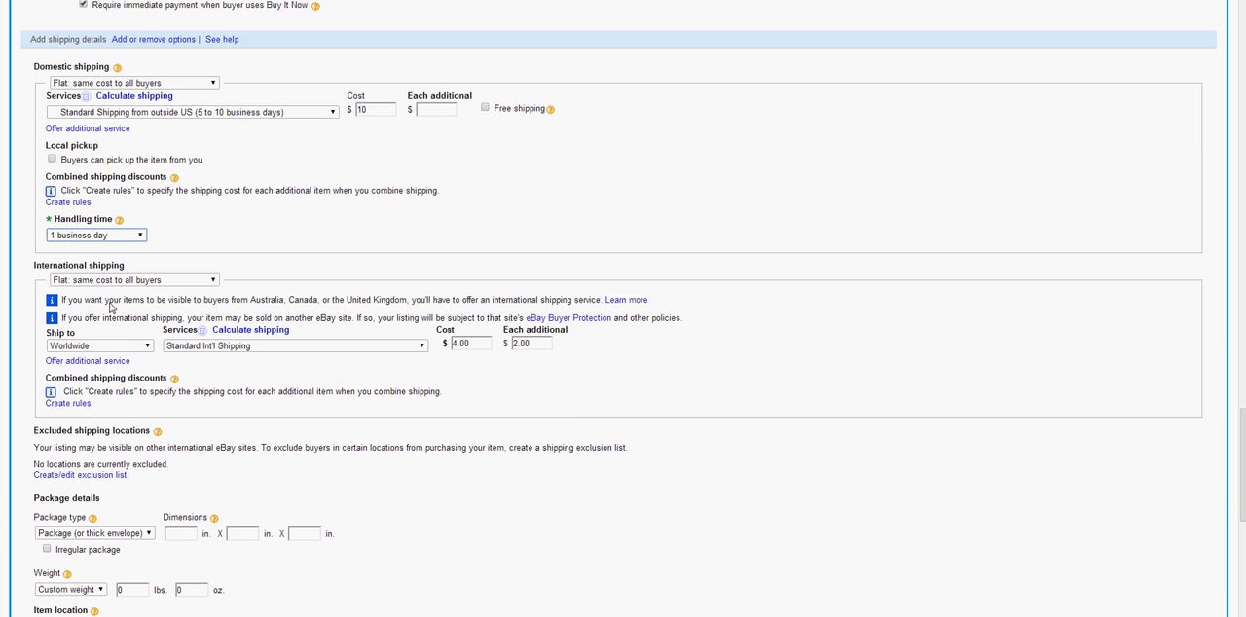
Open the choices for the international shipping type
scroll(113, 318, down, 1)
scroll(113, 319, down, 1)
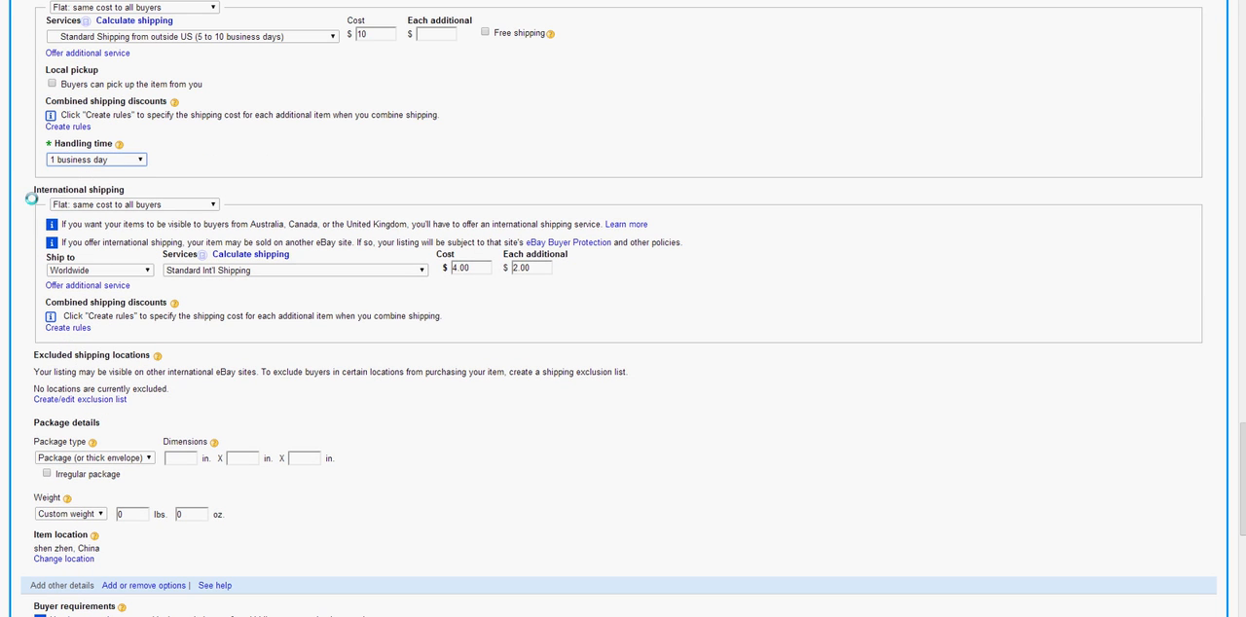
drag(129, 179, 146, 188)
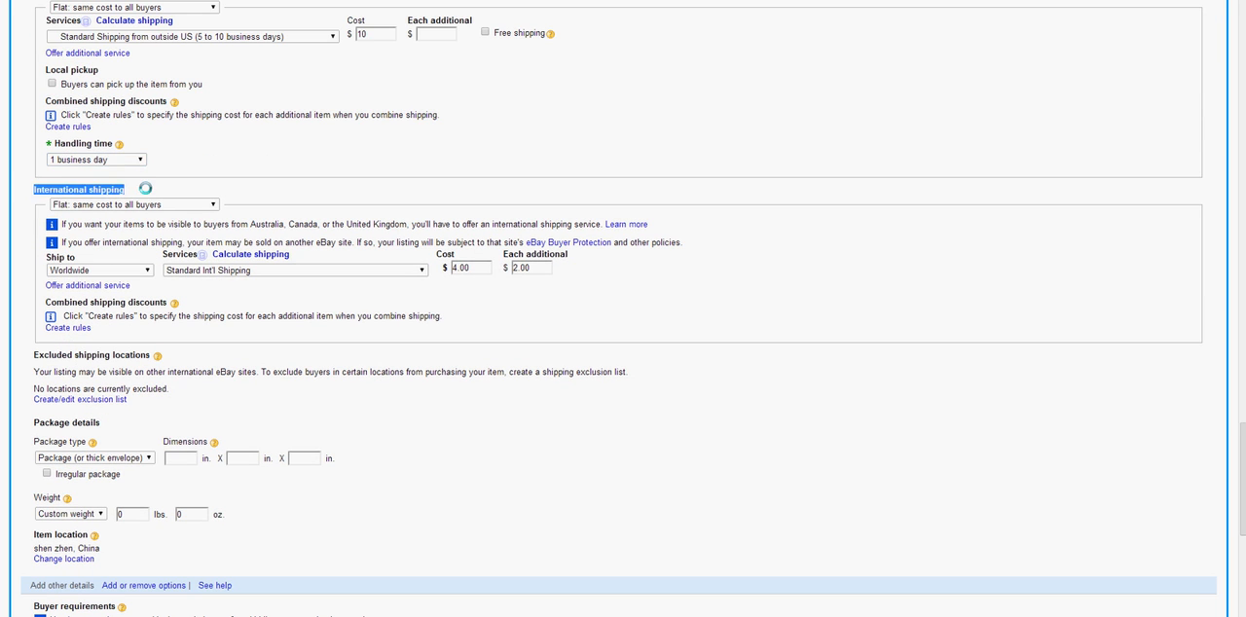
click(153, 191)
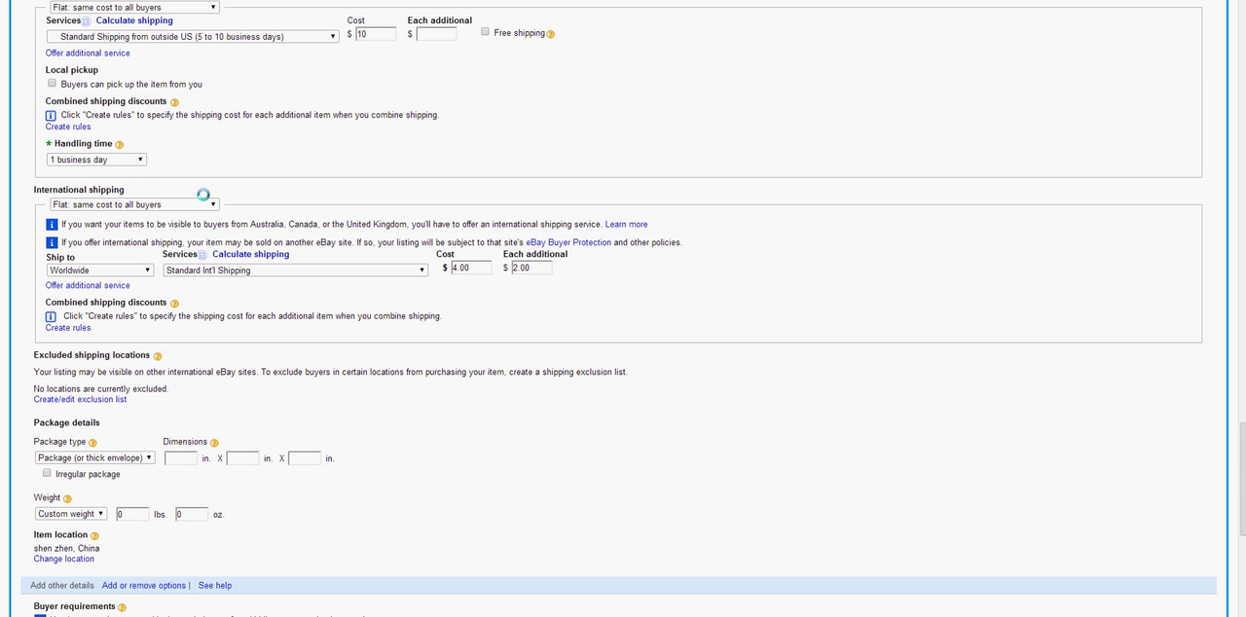
click(198, 208)
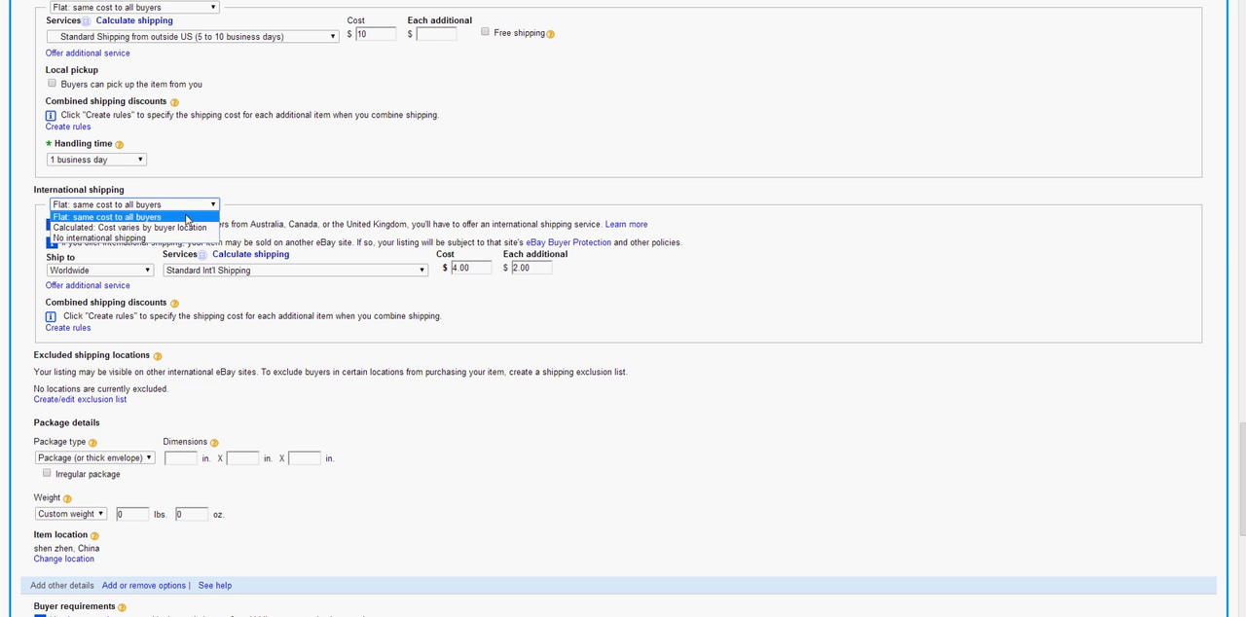
Keep the international shipping type at Flat: same cost to all buyers and switch the ship-to setting to Choose custom location
click(186, 219)
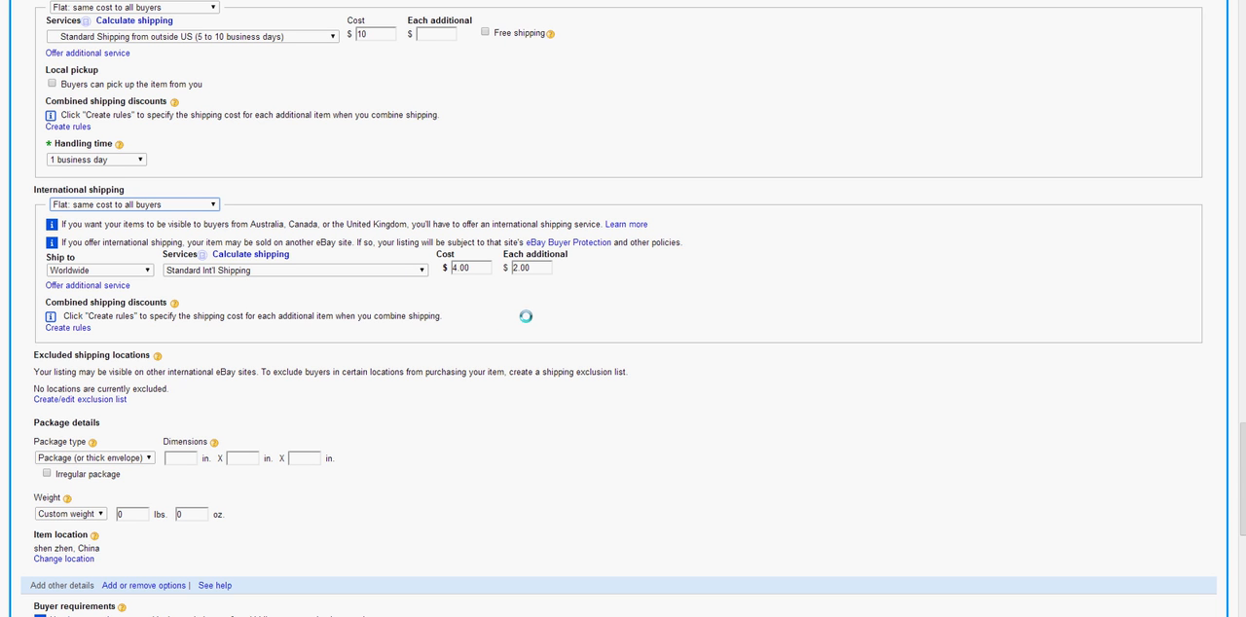
click(130, 272)
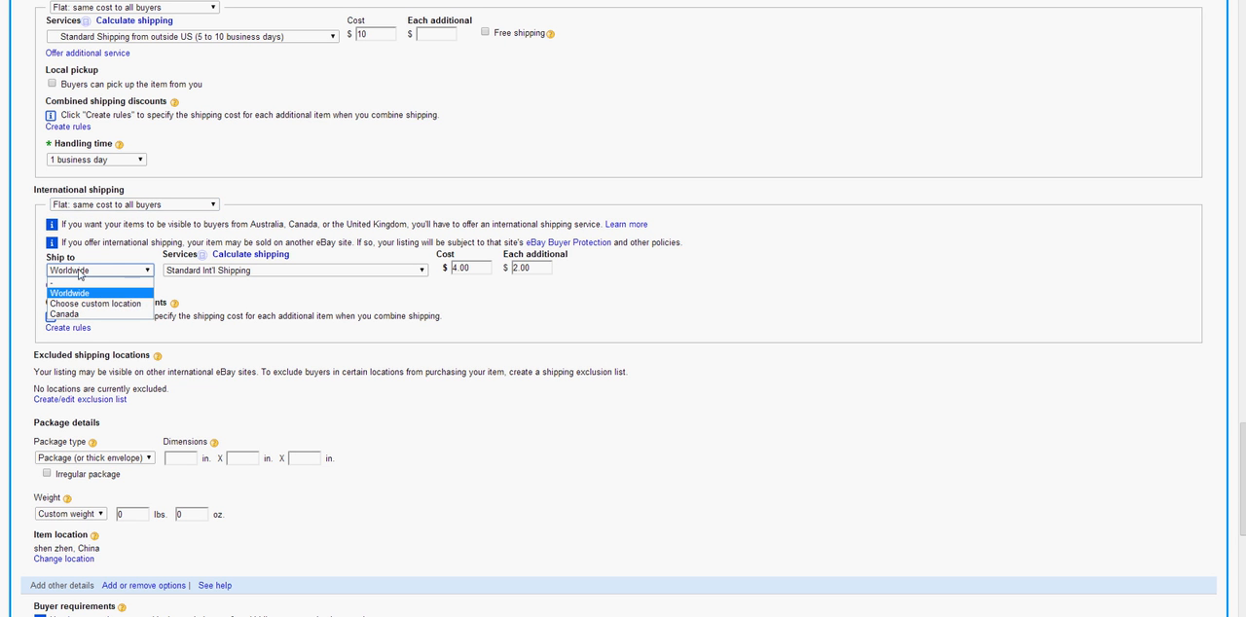
click(131, 304)
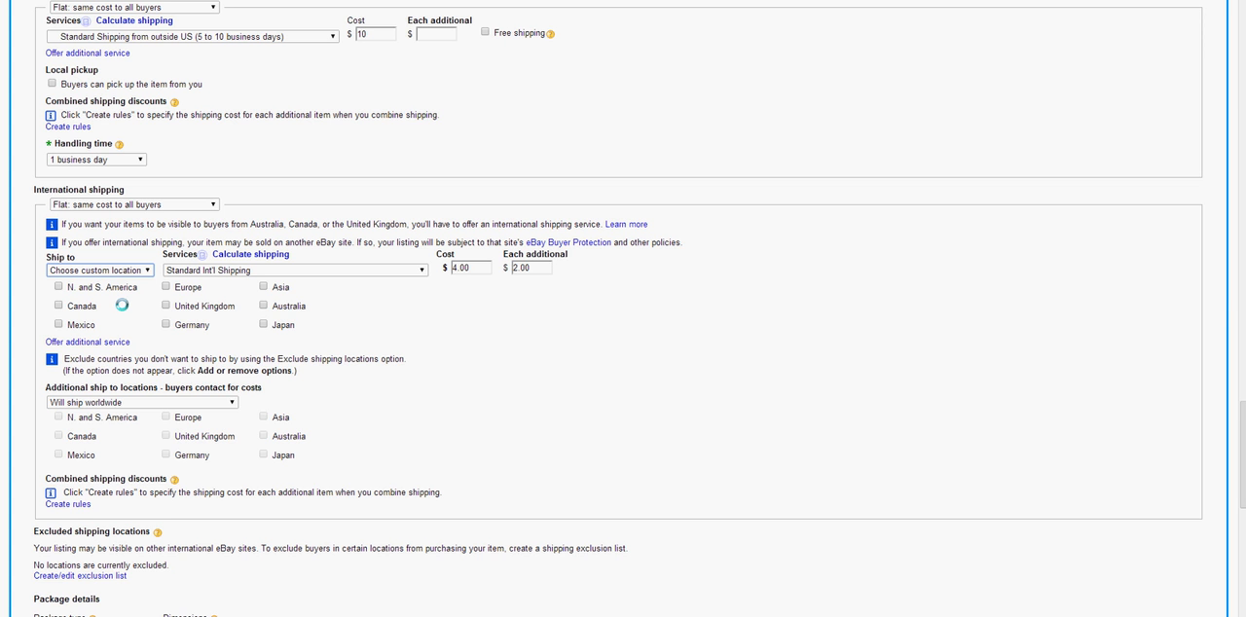
Look through the available international shipping services and leave Standard Int'l Shipping selected
click(238, 271)
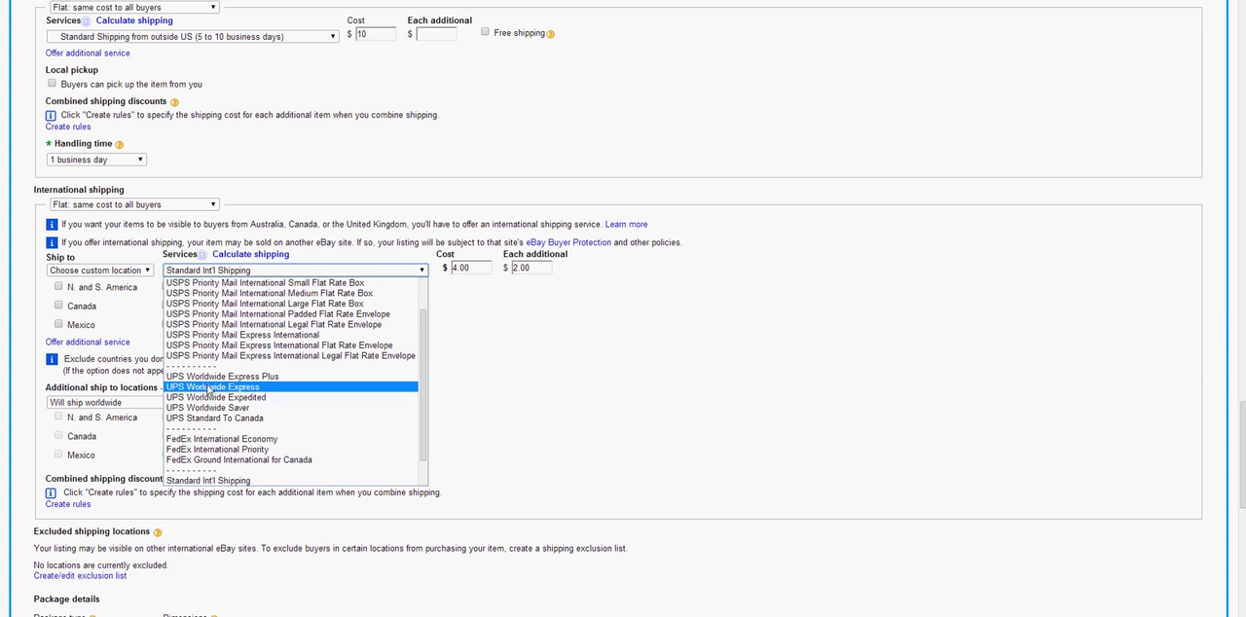
scroll(234, 448, down, 1)
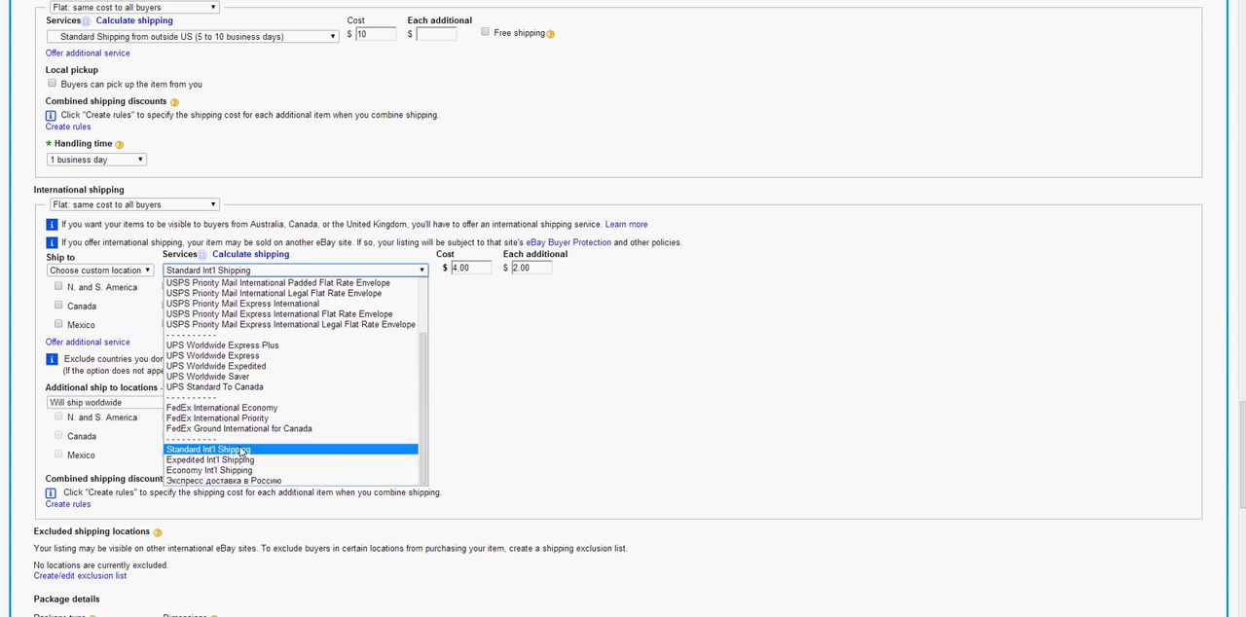
click(507, 455)
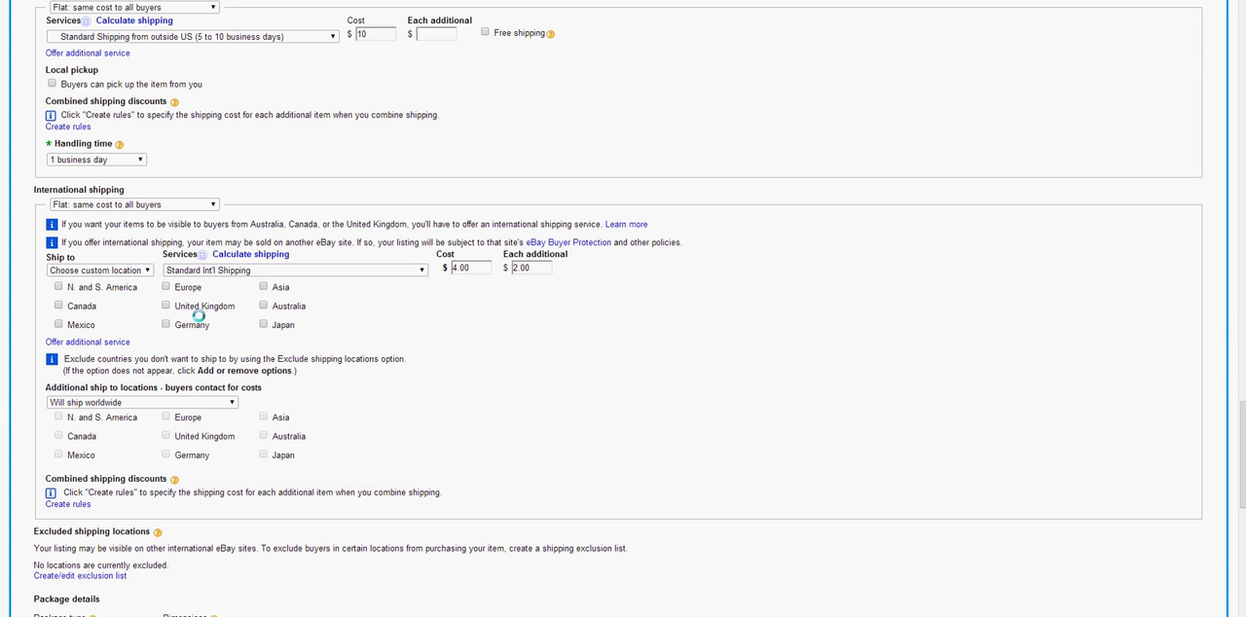
Try Europe and Asia as international ship-to regions and clear both again
click(167, 288)
click(263, 288)
click(264, 288)
click(167, 288)
Select Europe as the ship-to region and set the international shipping cost to $30 and each additional item to $0
double_click(477, 267)
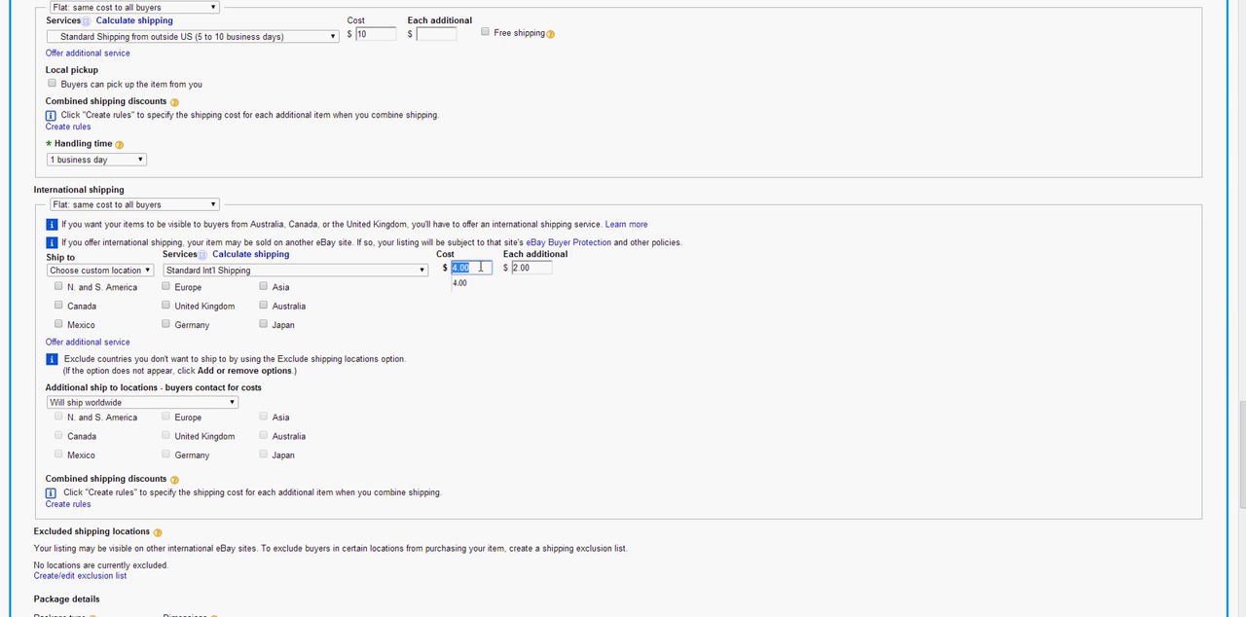
double_click(542, 267)
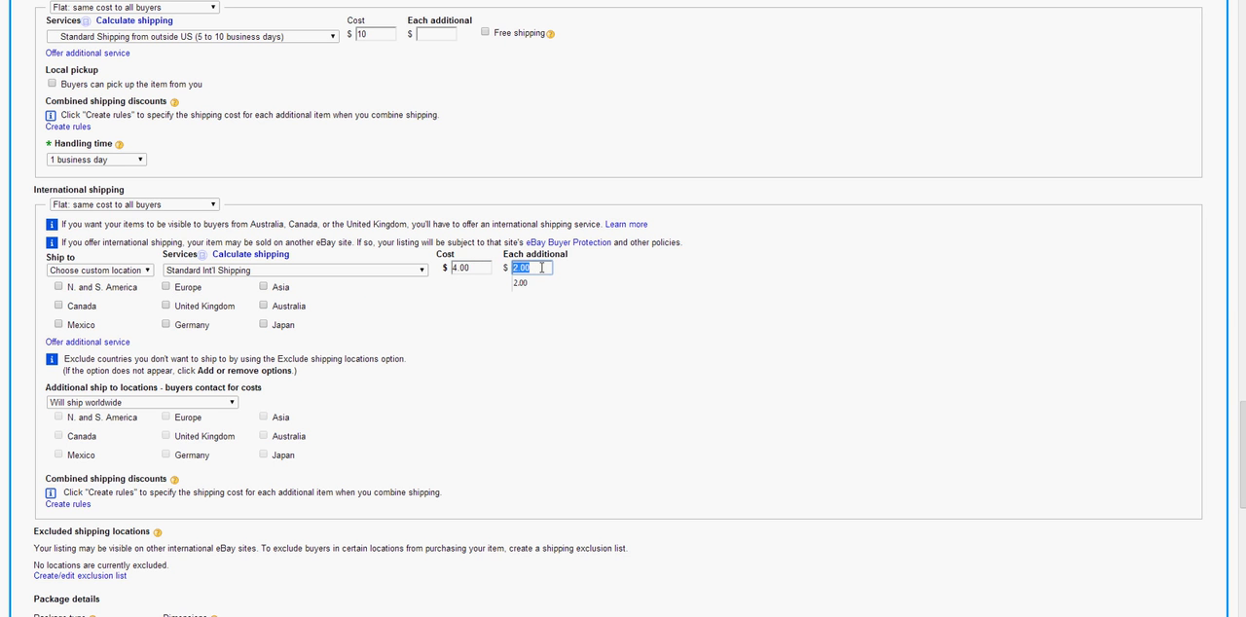
text(0)
double_click(478, 269)
click(167, 288)
double_click(475, 269)
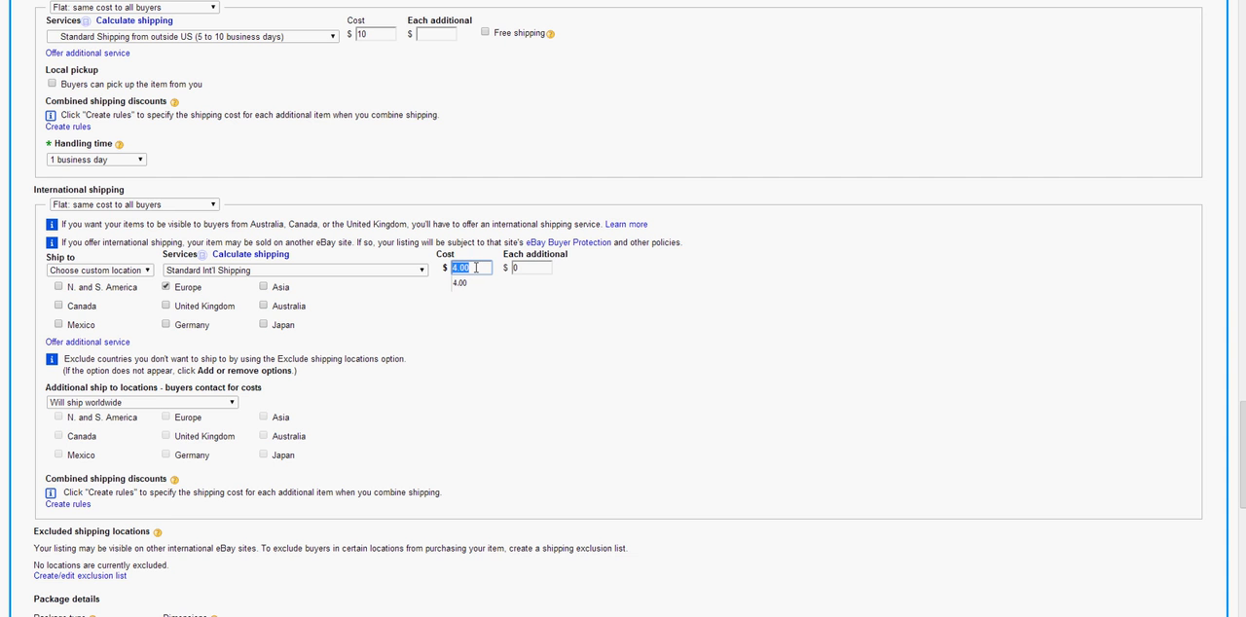
text(30)
click(426, 362)
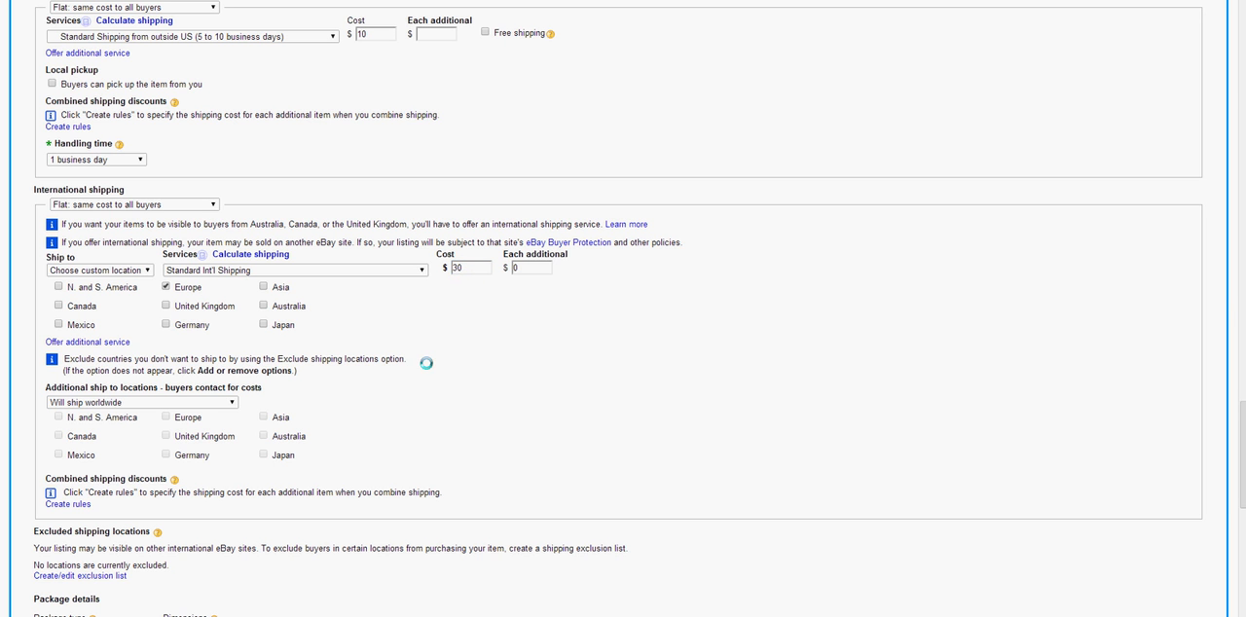
Leave the additional ship-to locations at Will ship worldwide and set the international service's ship-to setting to Worldwide
click(85, 403)
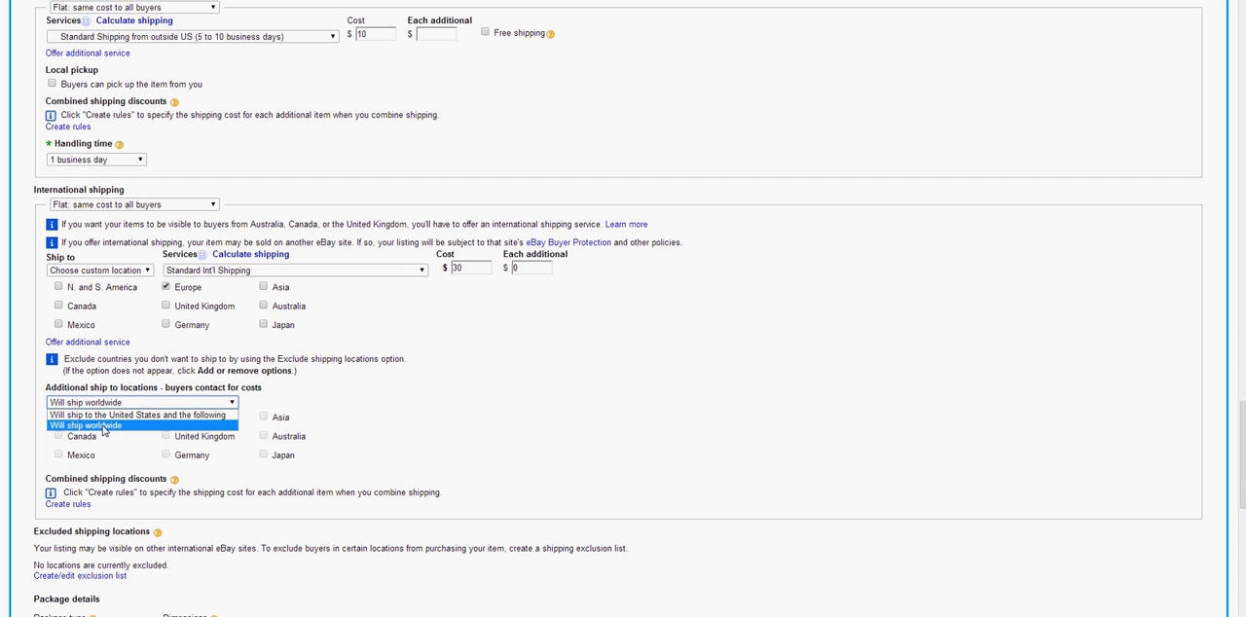
click(104, 429)
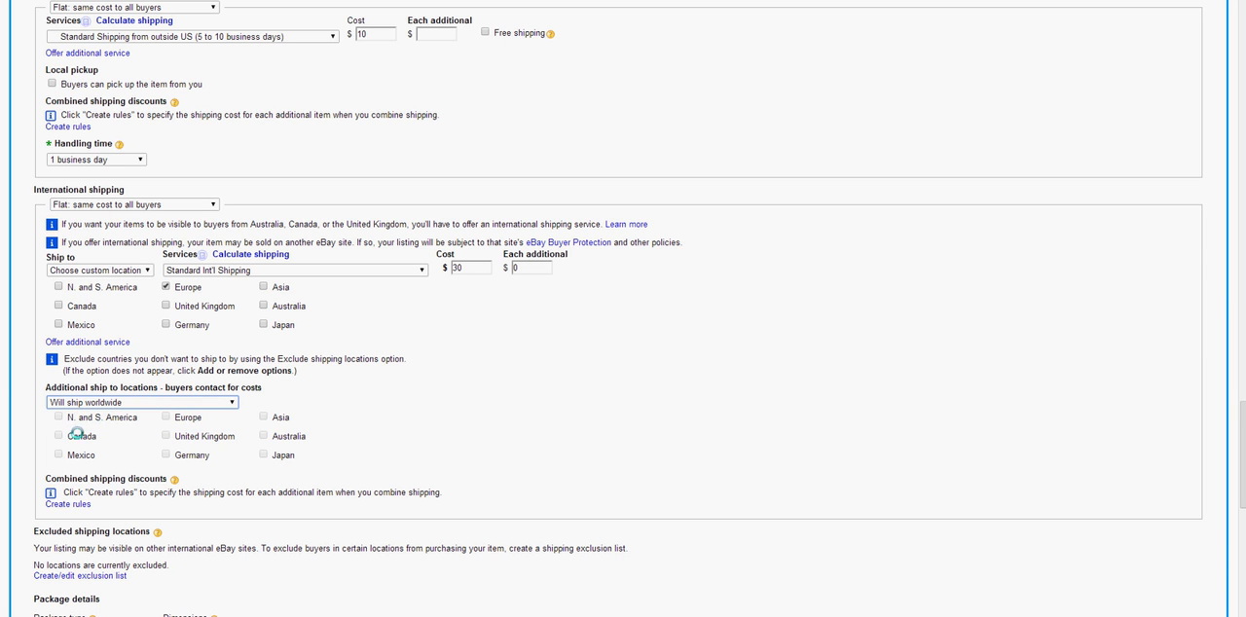
click(82, 273)
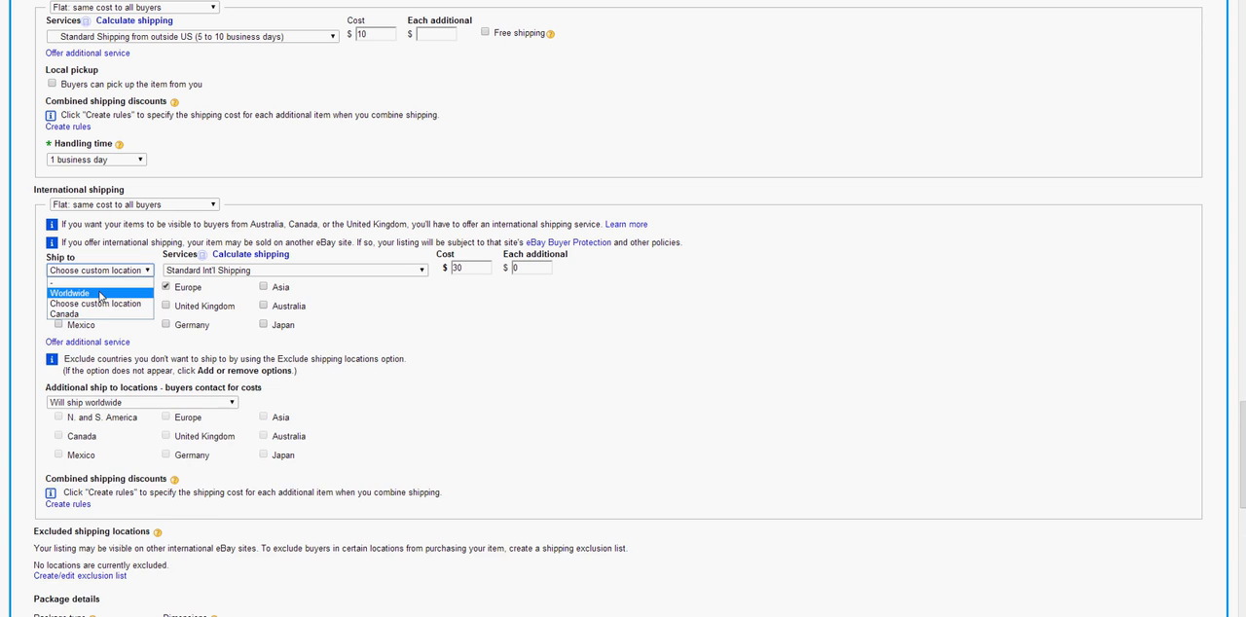
click(70, 293)
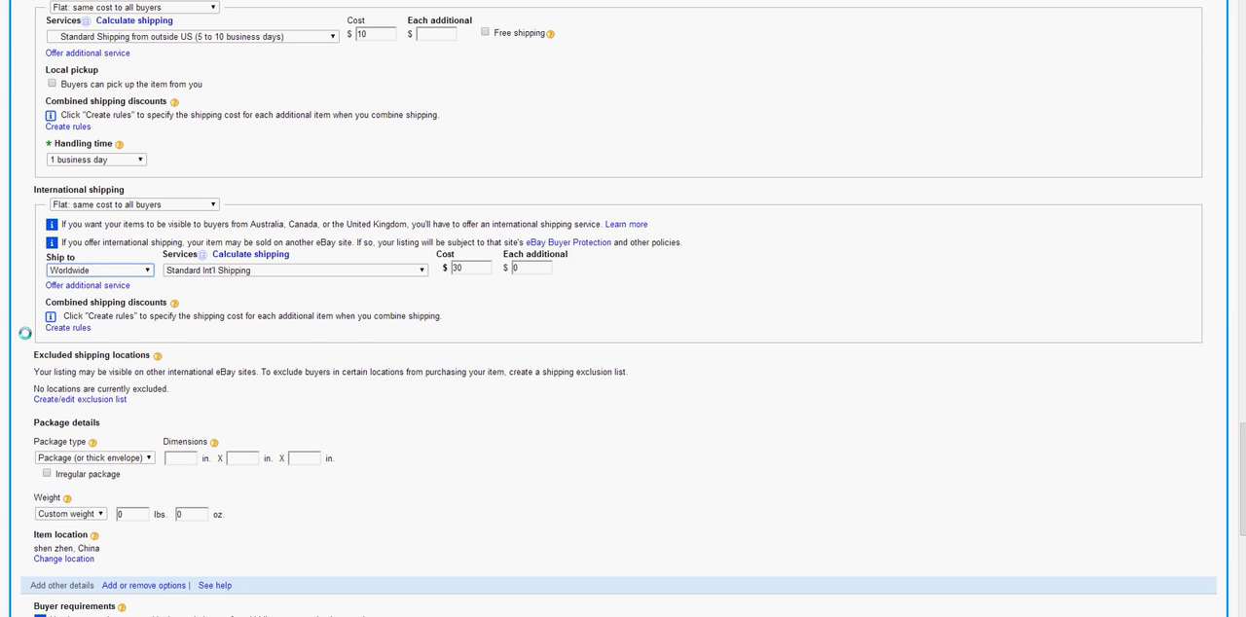
Add four additional international shipping services and try a custom location for the first of them
click(82, 287)
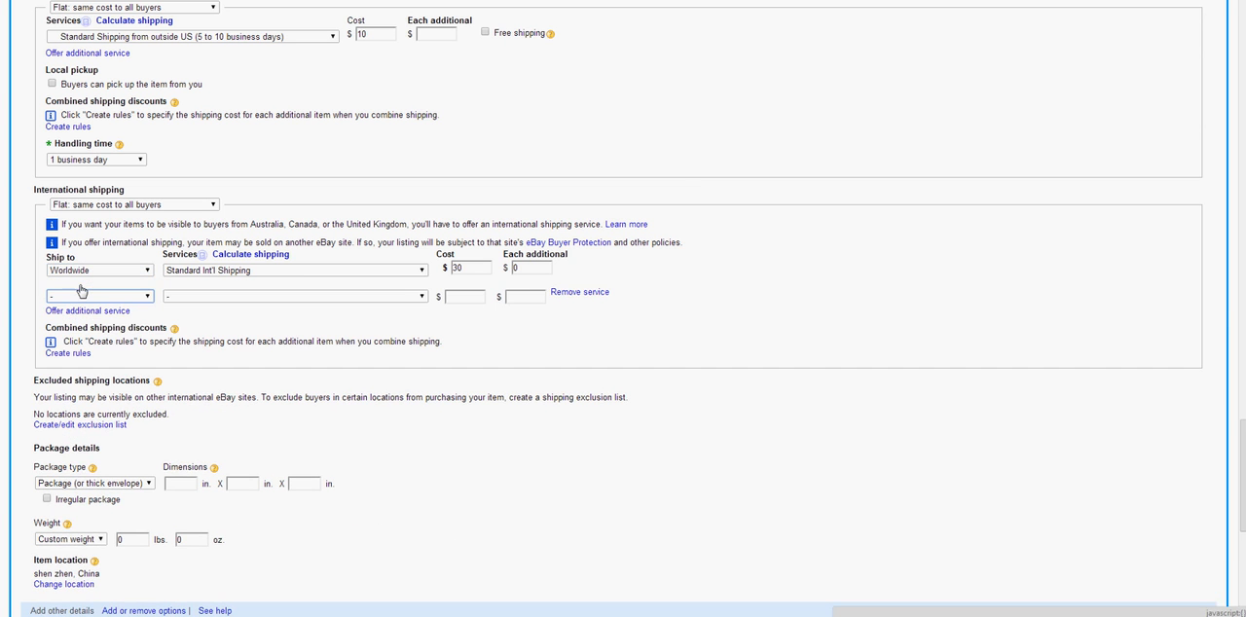
click(94, 311)
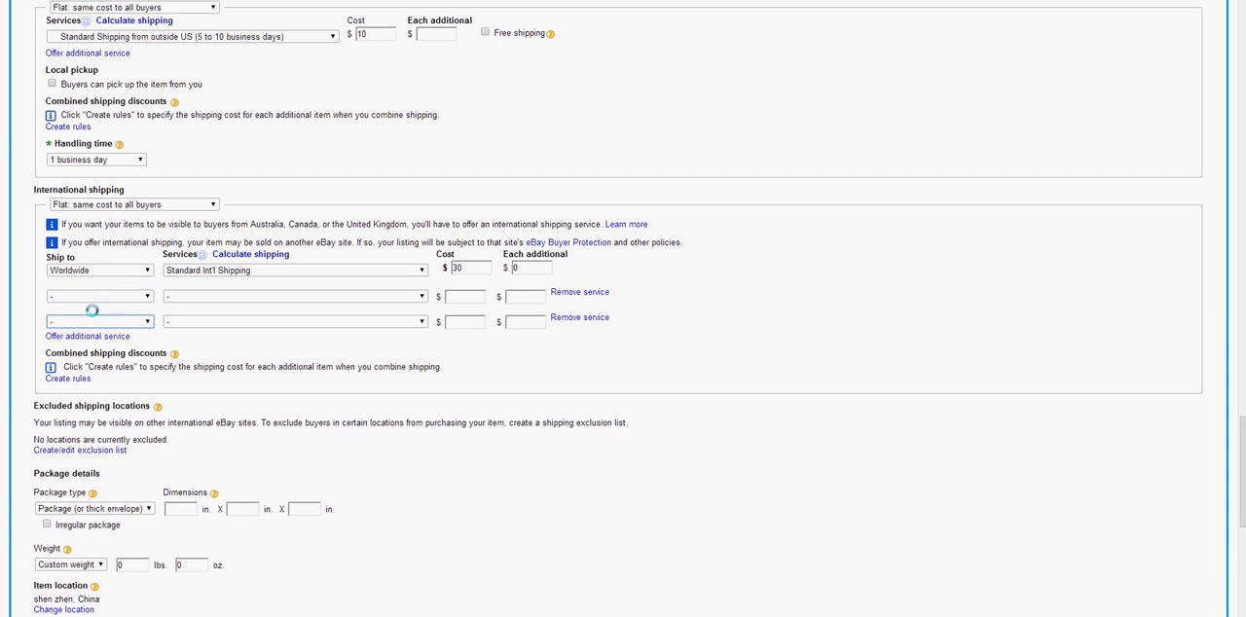
click(95, 336)
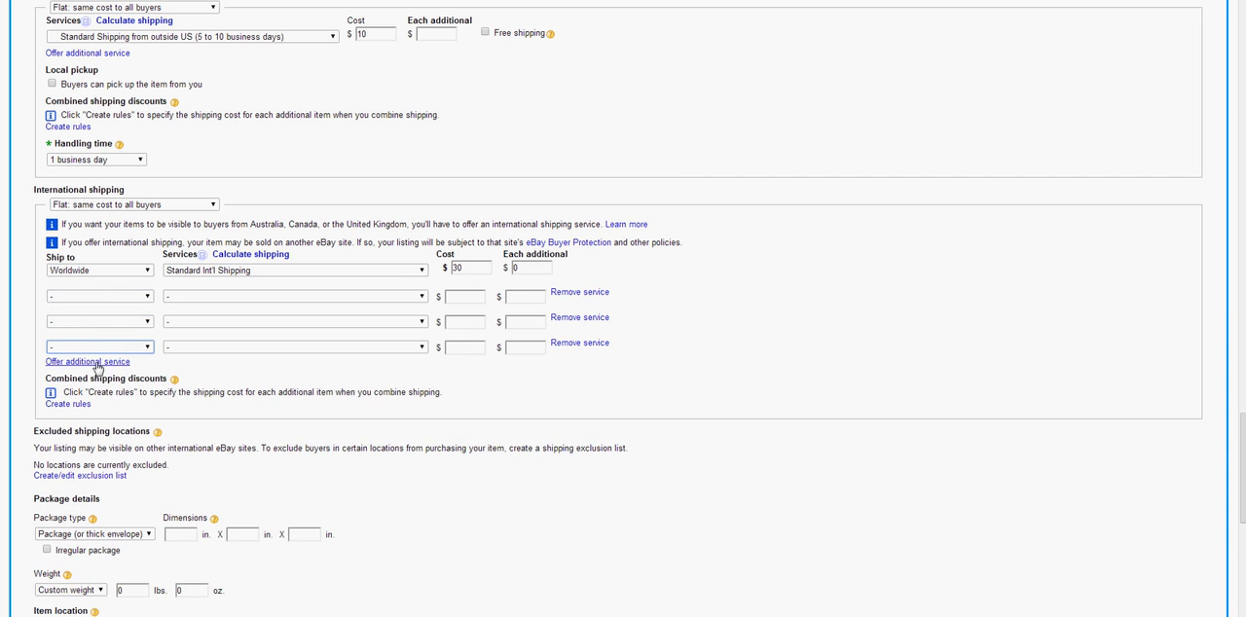
click(93, 362)
click(96, 297)
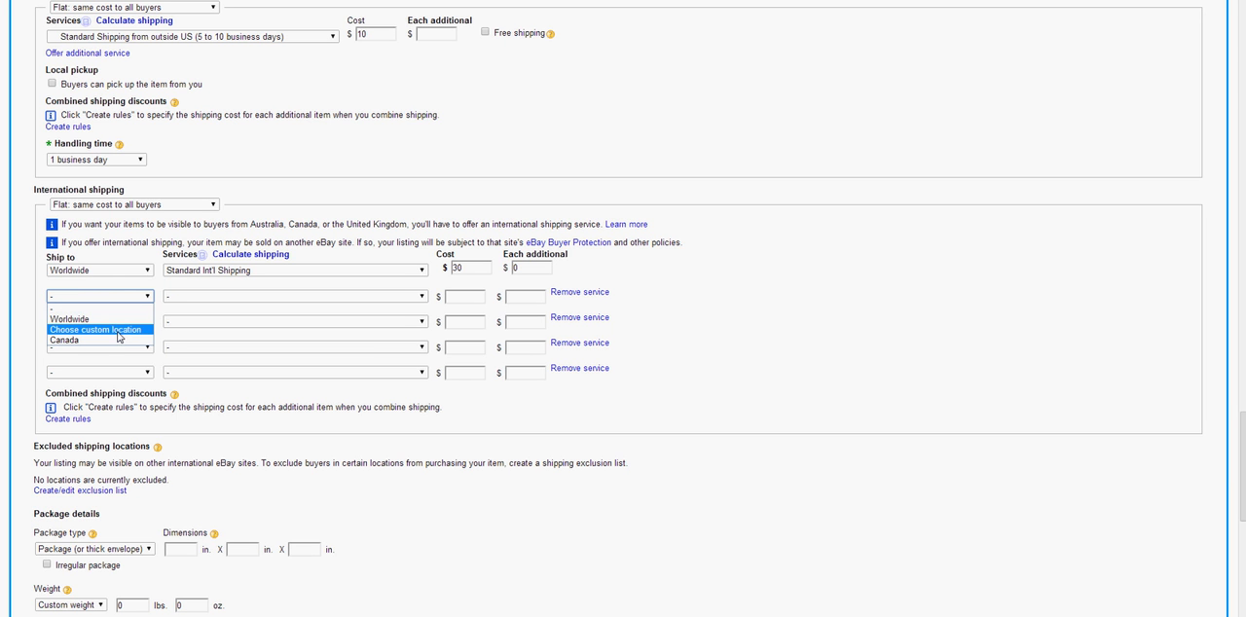
click(118, 331)
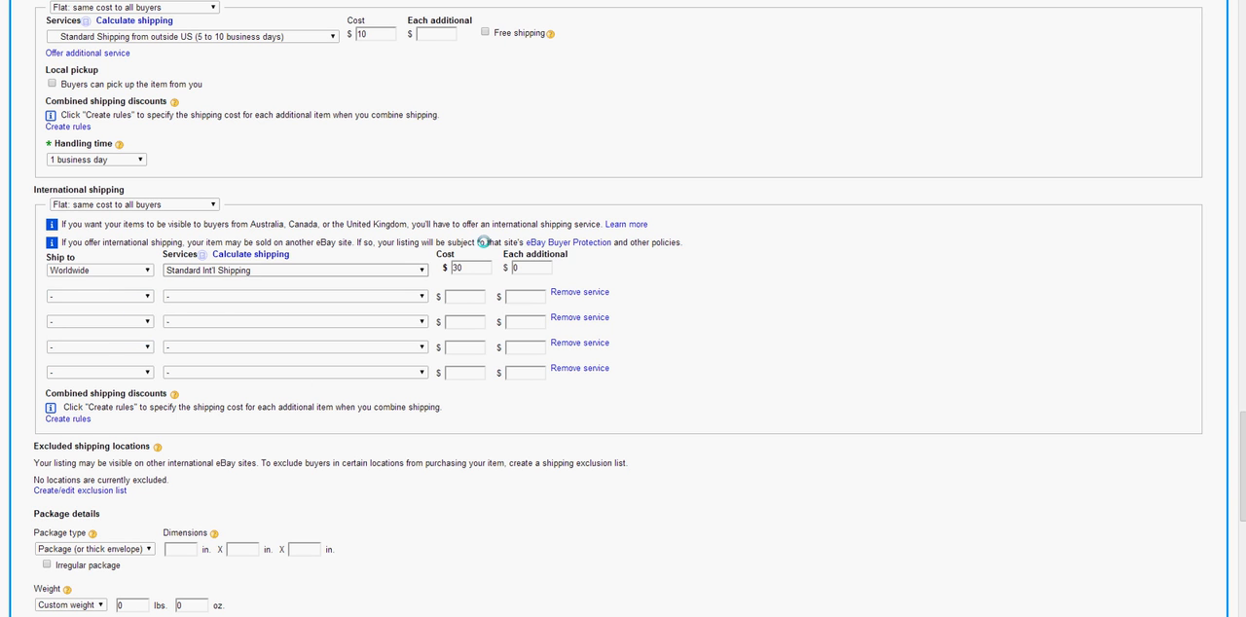
Remove all the additional empty international shipping services, leaving only the worldwide Standard Int'l Shipping service
double_click(480, 268)
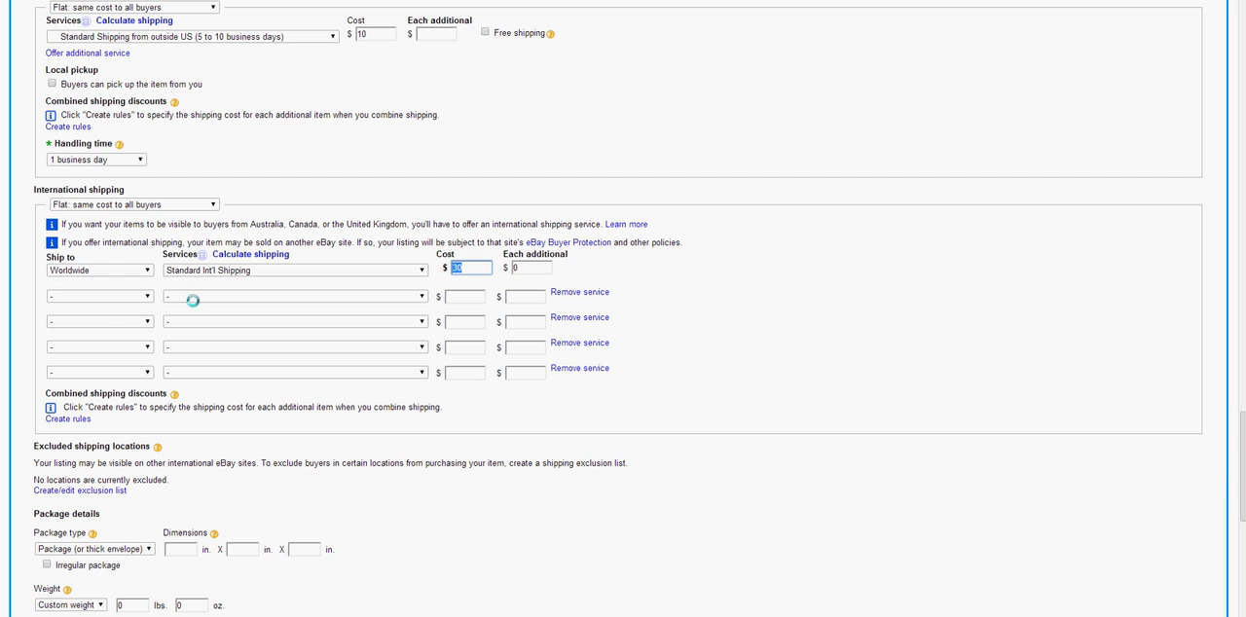
click(587, 295)
click(587, 295)
click(587, 295)
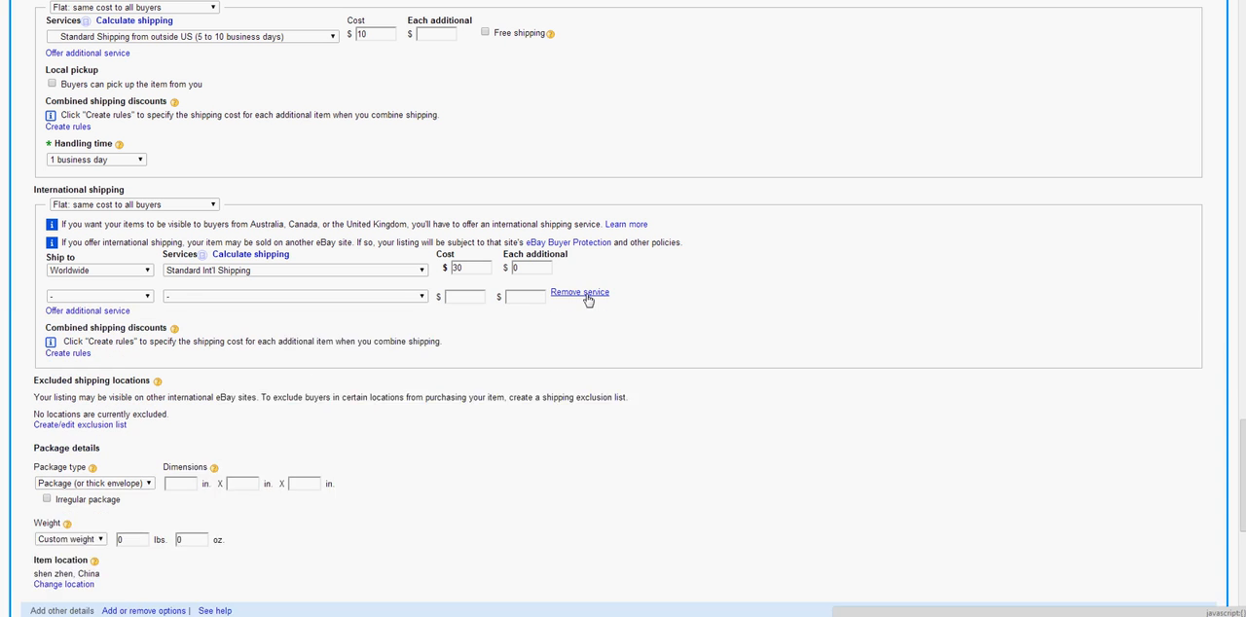
click(584, 294)
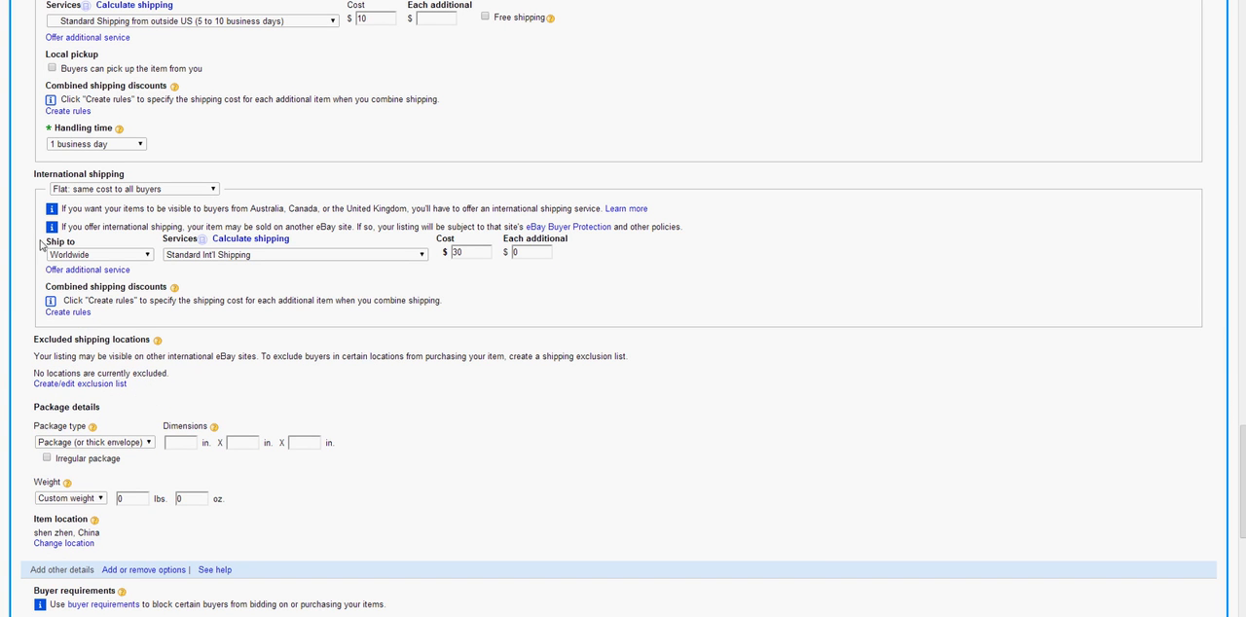
Review the domestic shipping, international shipping, and excluded shipping locations sections of the listing
drag(34, 175, 138, 169)
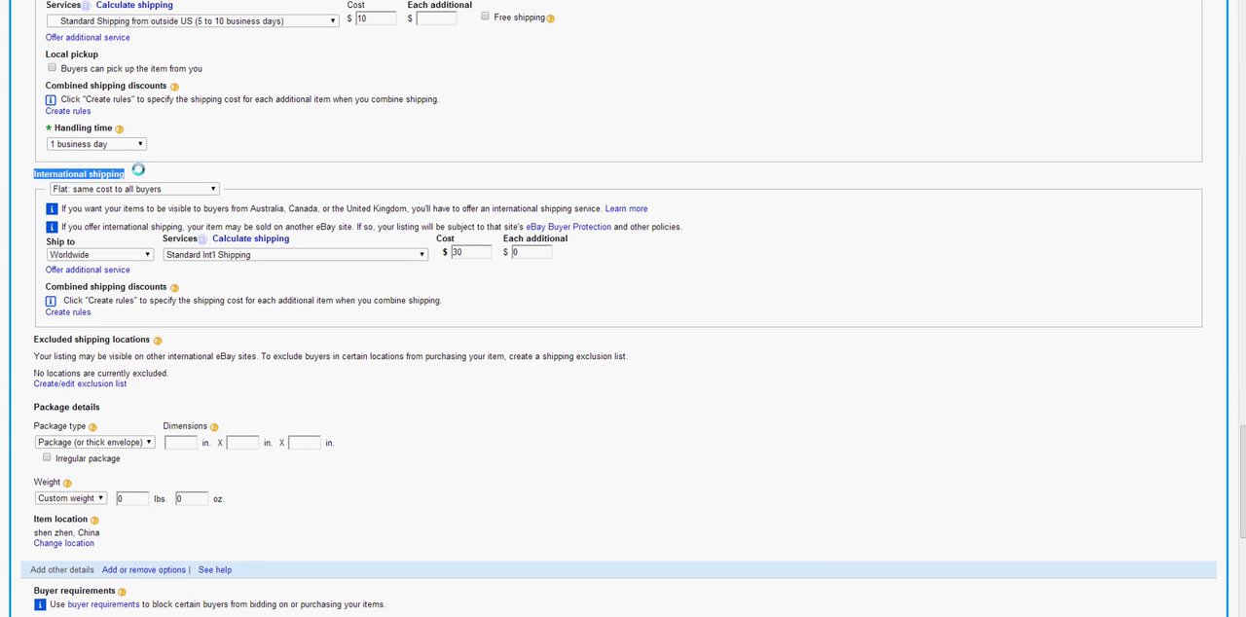
click(138, 170)
scroll(137, 167, up, 3)
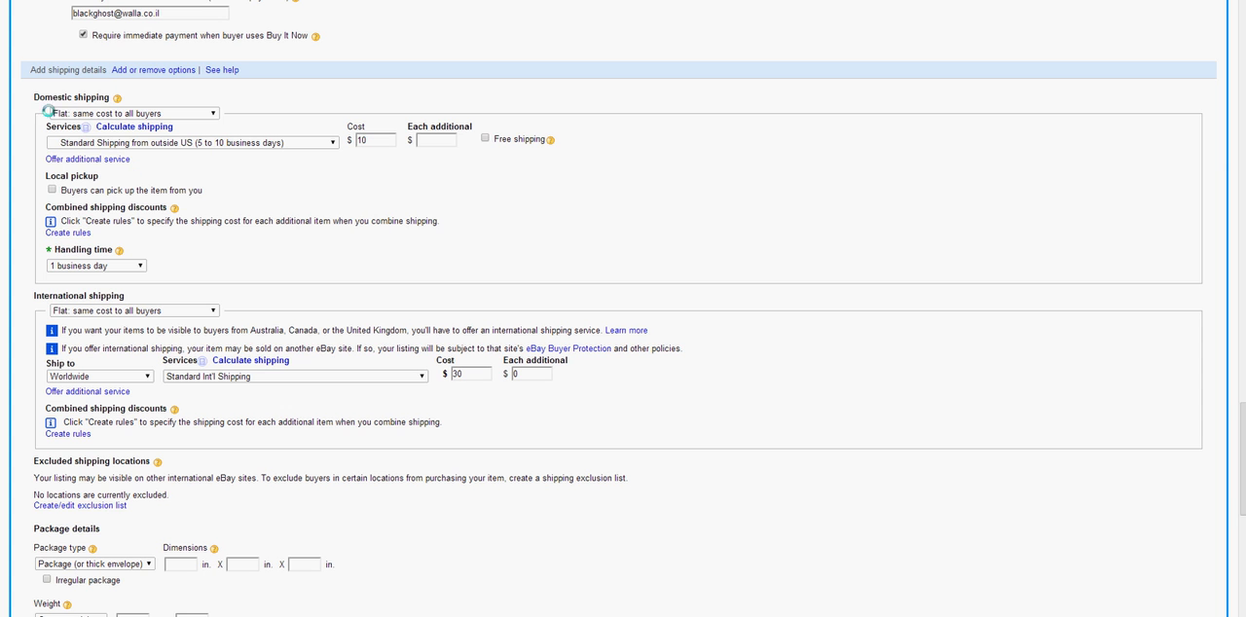
drag(37, 97, 111, 98)
click(36, 296)
scroll(146, 461, down, 2)
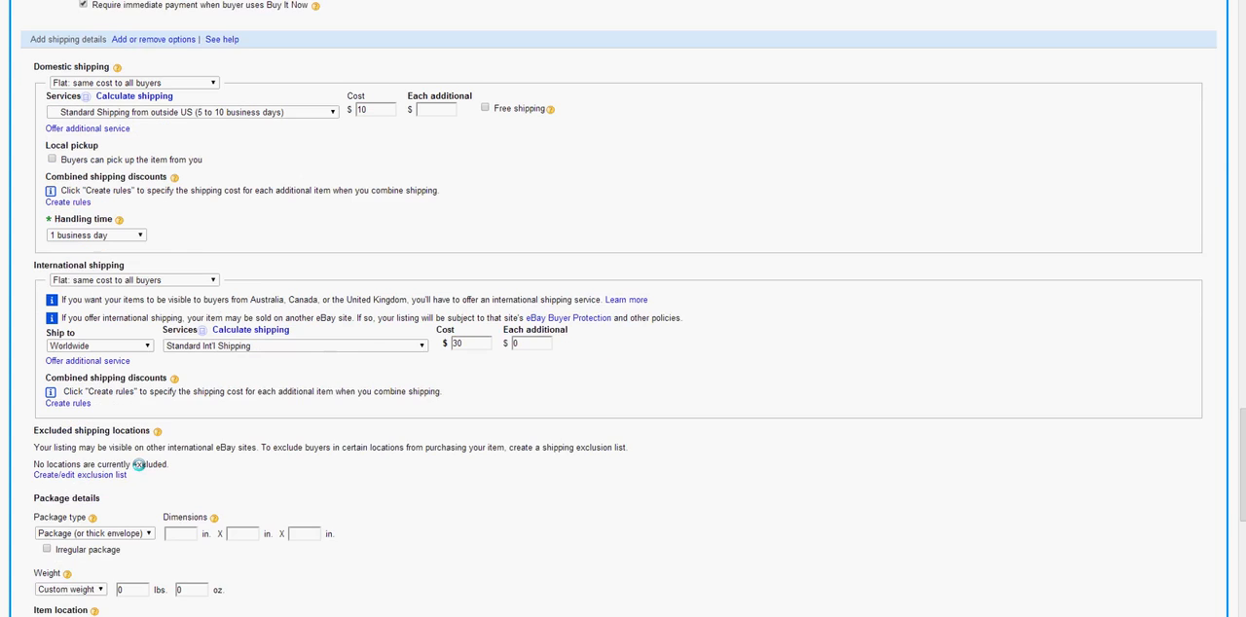
scroll(139, 462, down, 3)
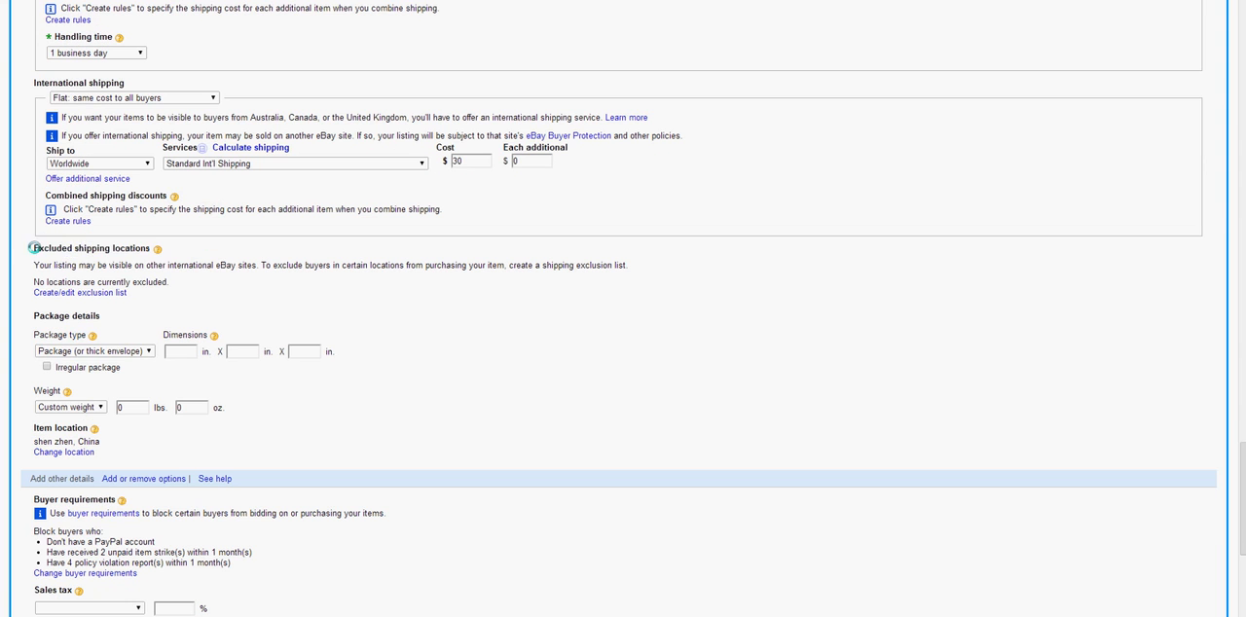
drag(37, 248, 156, 250)
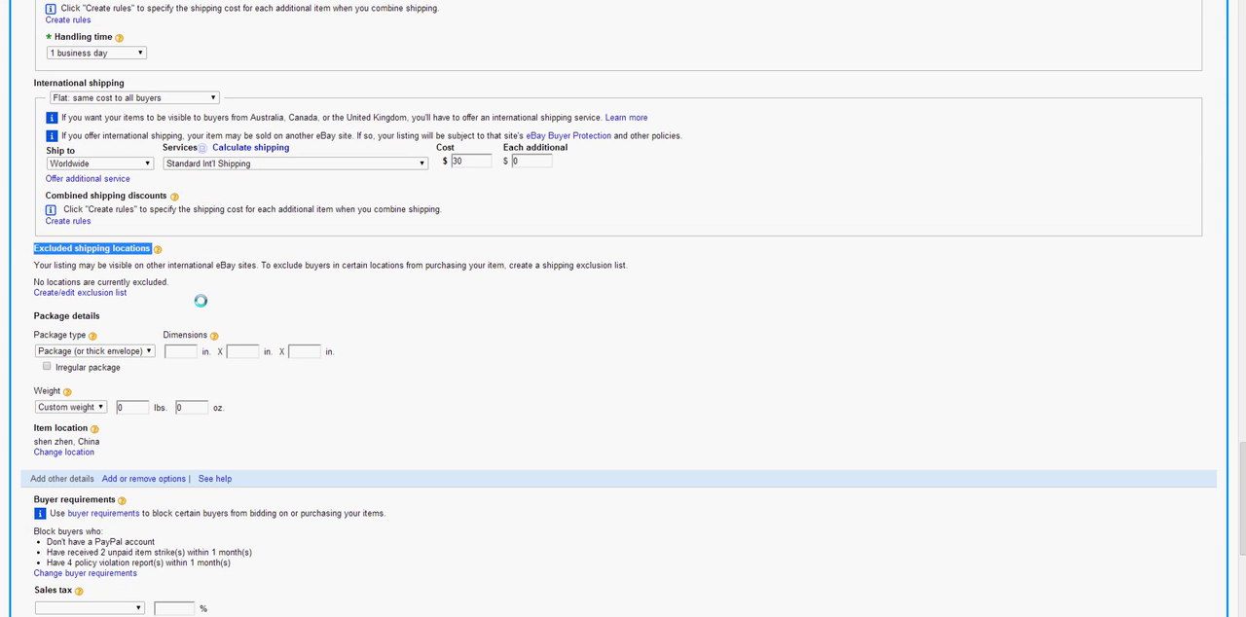
Exclude Iraq in the Asia group of the shipping exclusion list and apply the exclusions
click(43, 298)
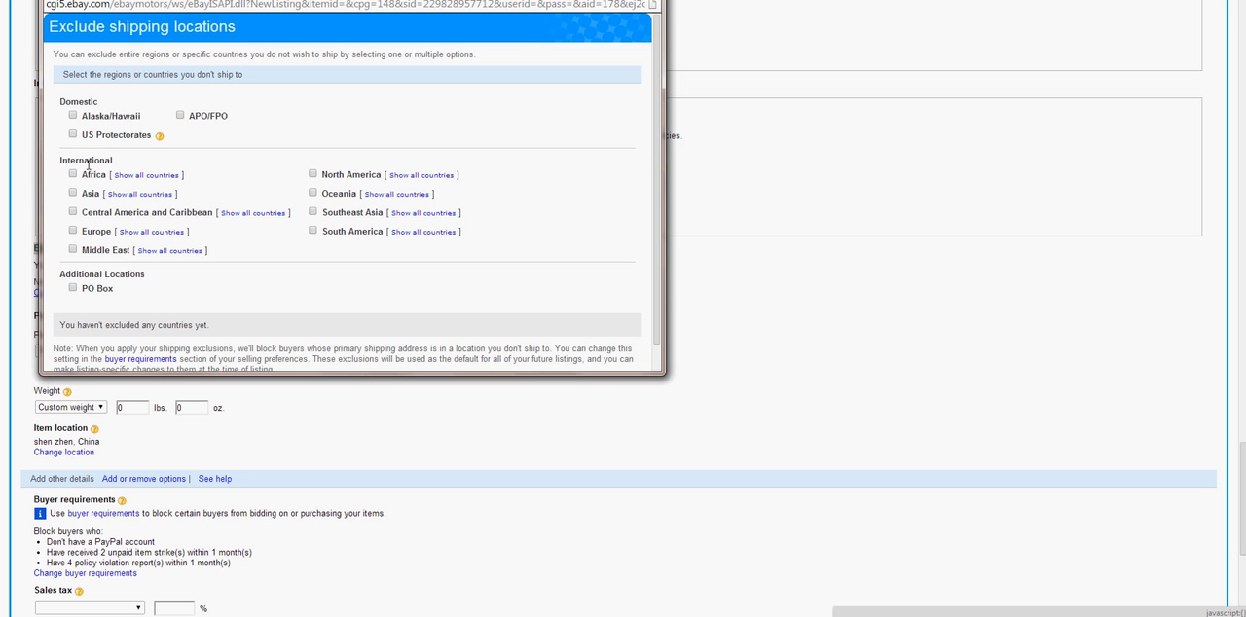
click(146, 194)
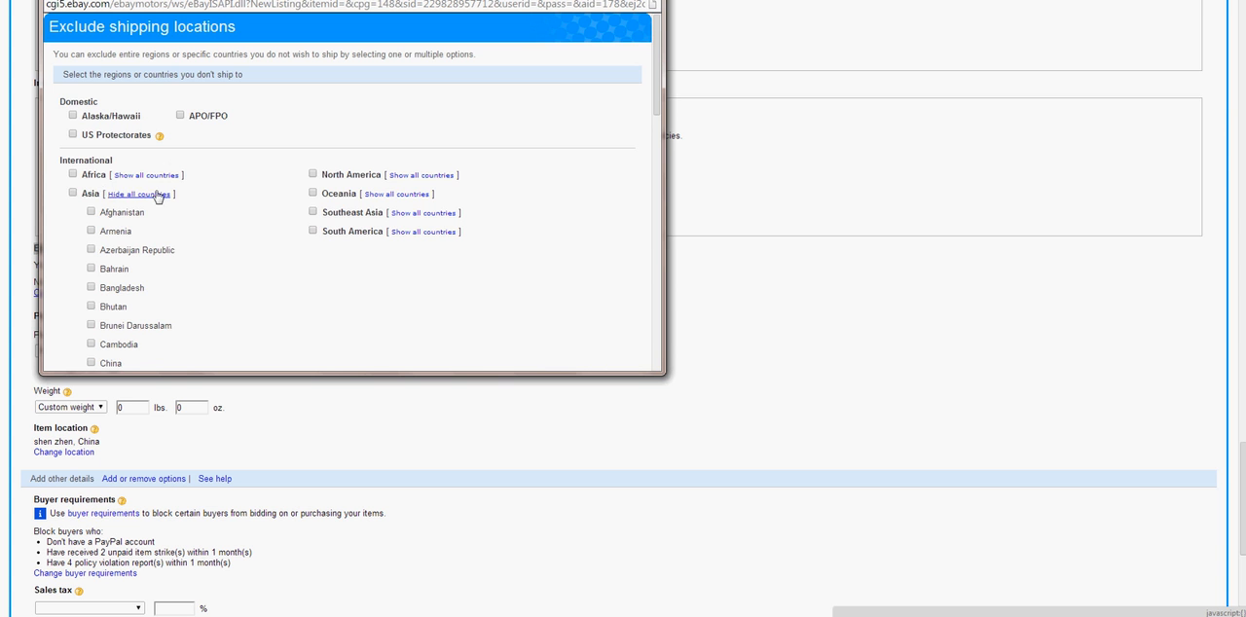
scroll(195, 211, down, 2)
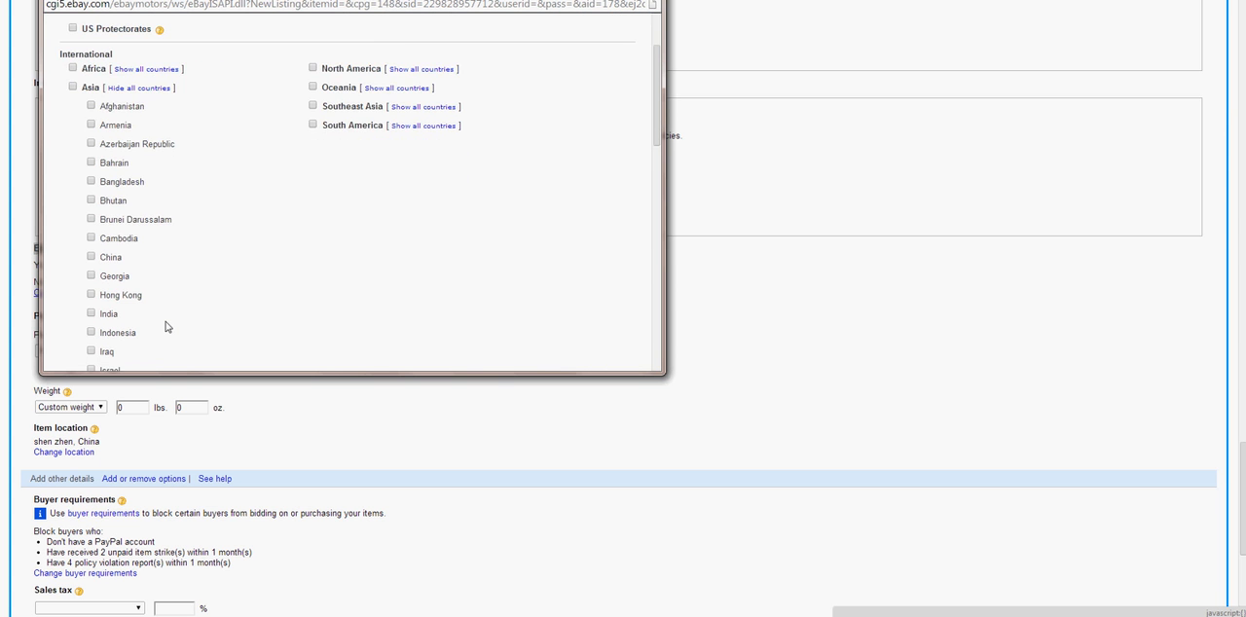
scroll(172, 323, down, 1)
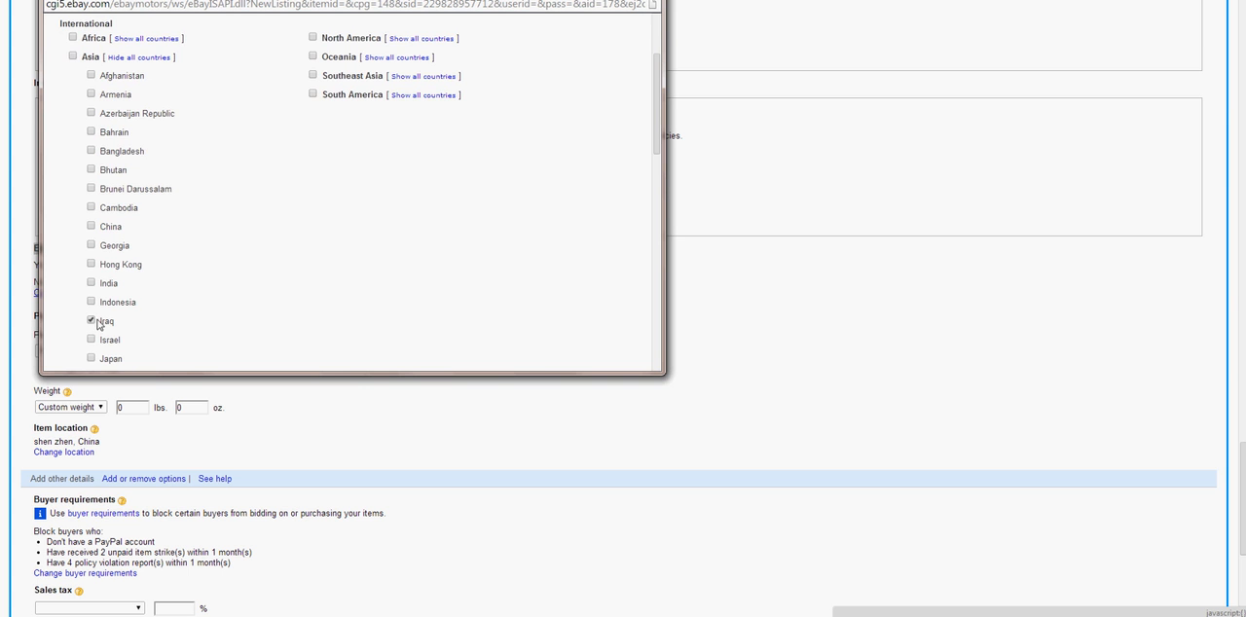
scroll(164, 306, up, 2)
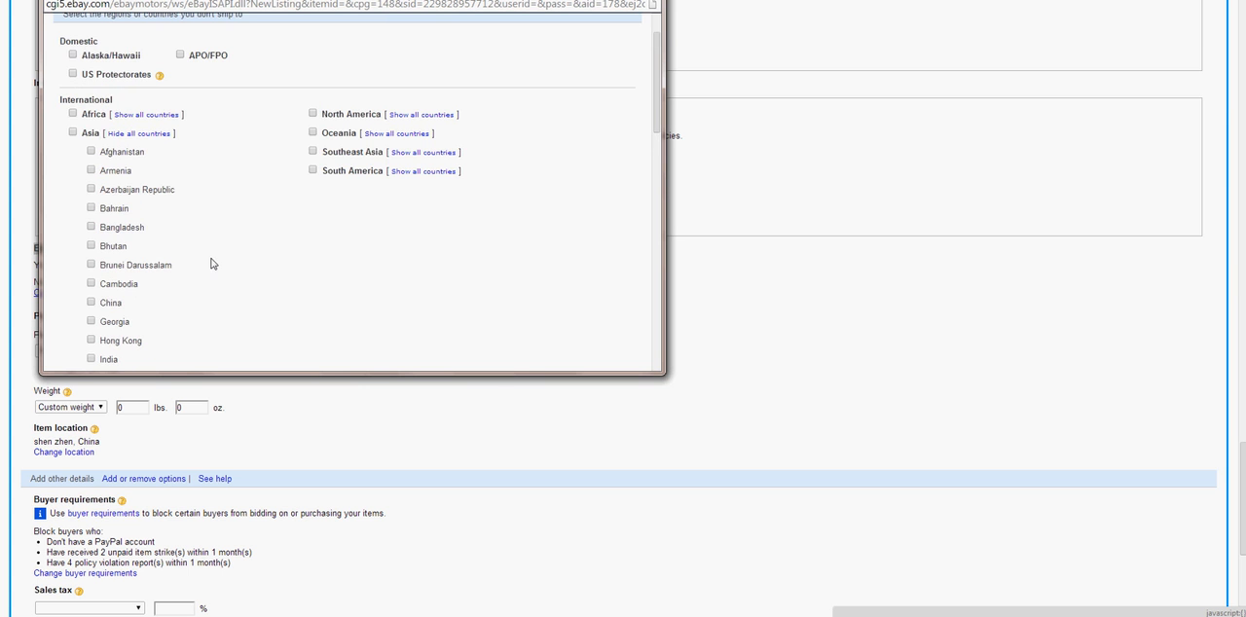
scroll(211, 262, down, 15)
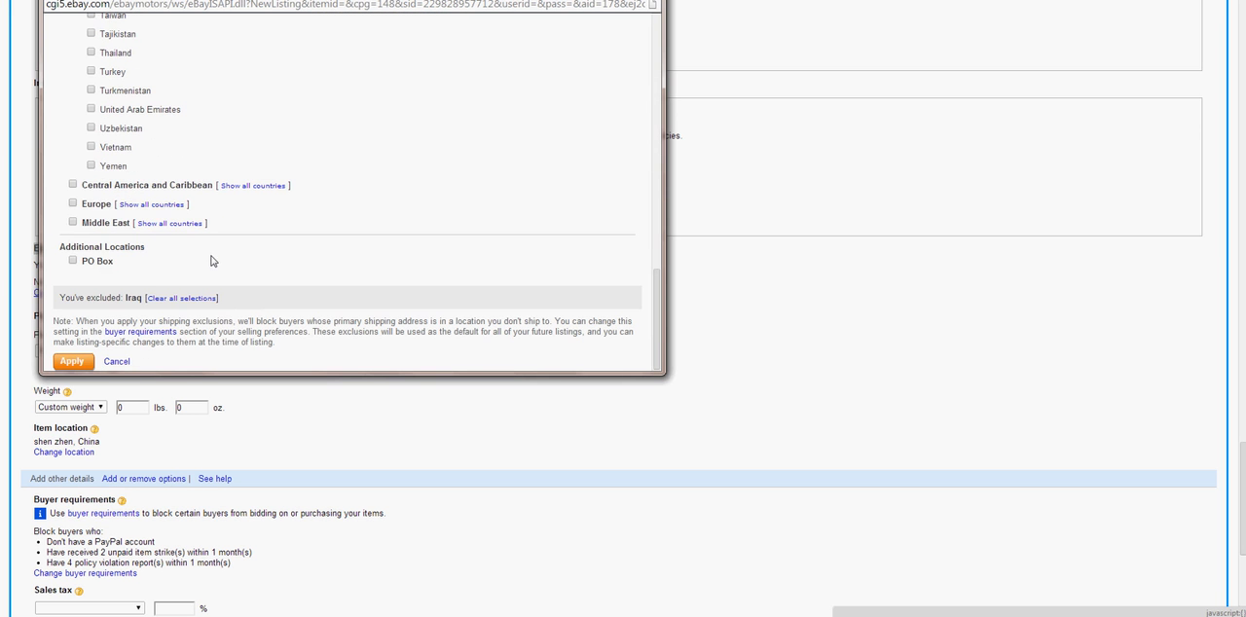
click(74, 361)
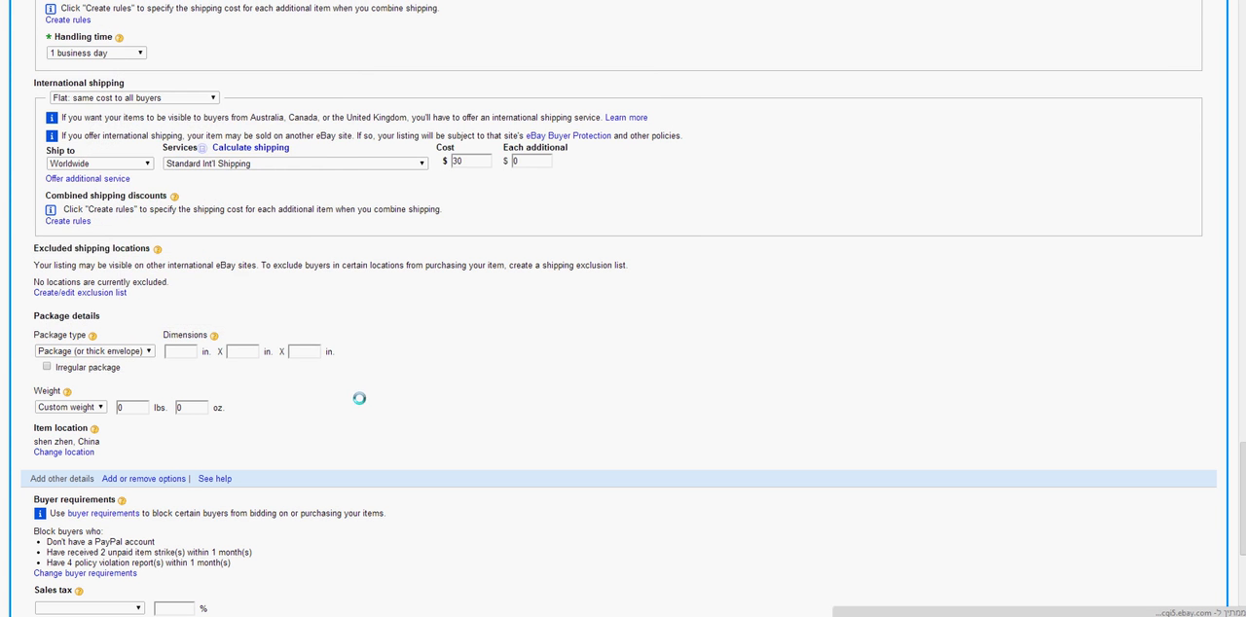
scroll(195, 441, down, 15)
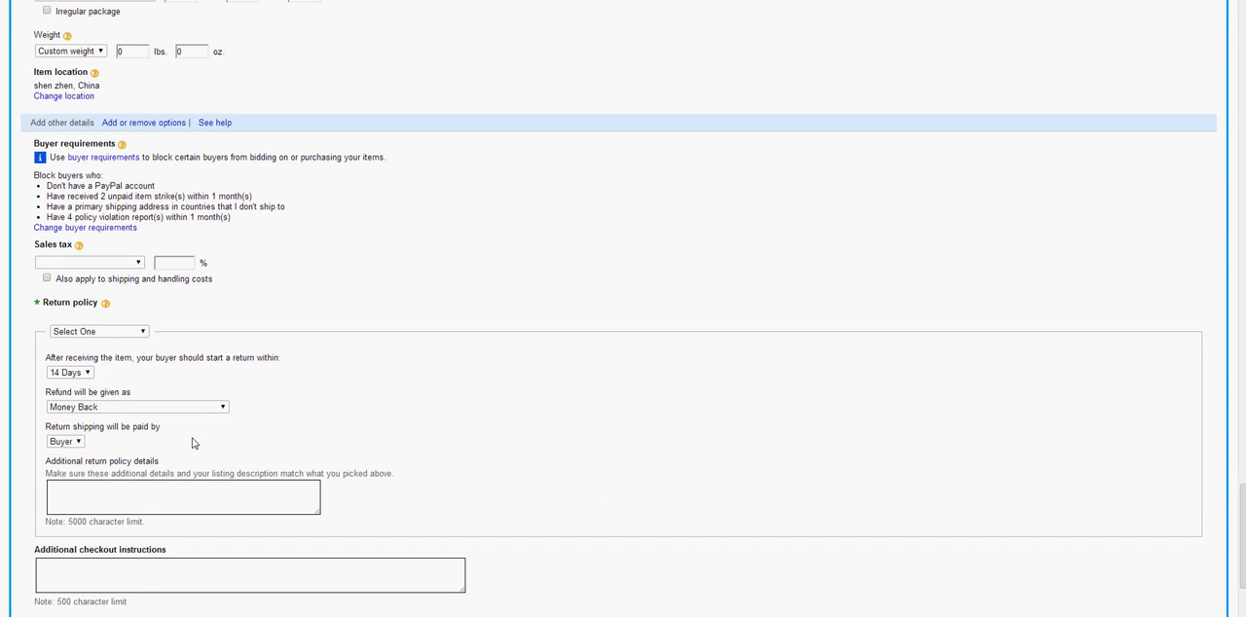
Open the shipping exclusion list, review the regions and the excluded country, and close it without applying changes
scroll(192, 440, down, 2)
scroll(185, 423, up, 5)
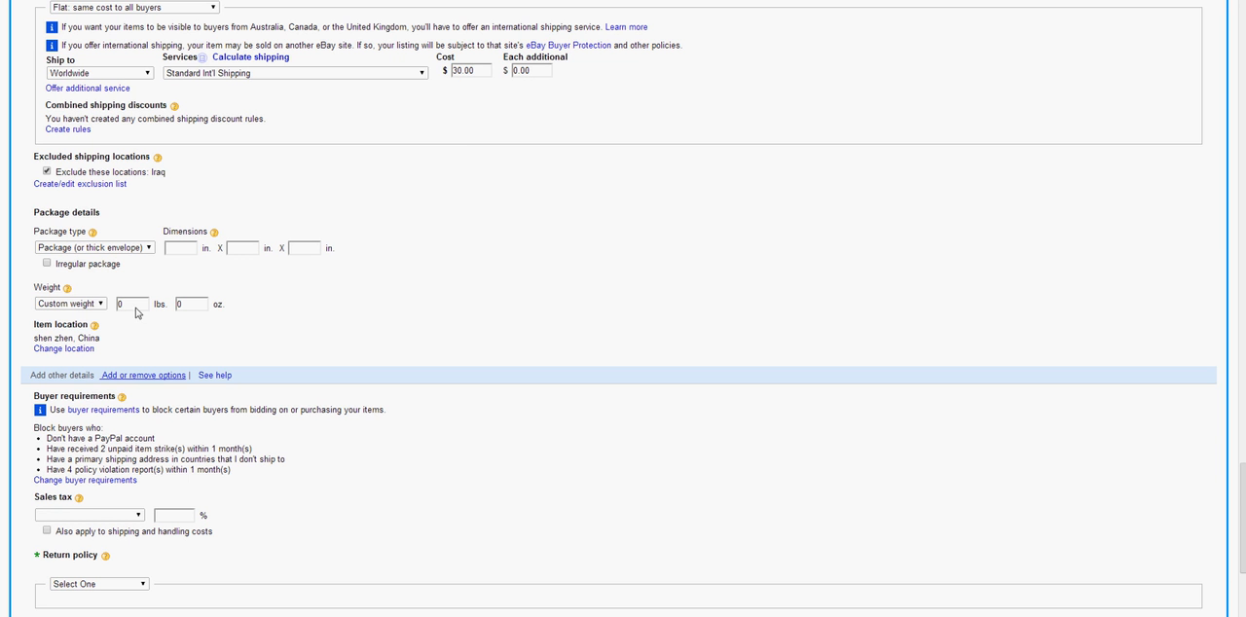
scroll(126, 305, up, 1)
scroll(125, 310, up, 1)
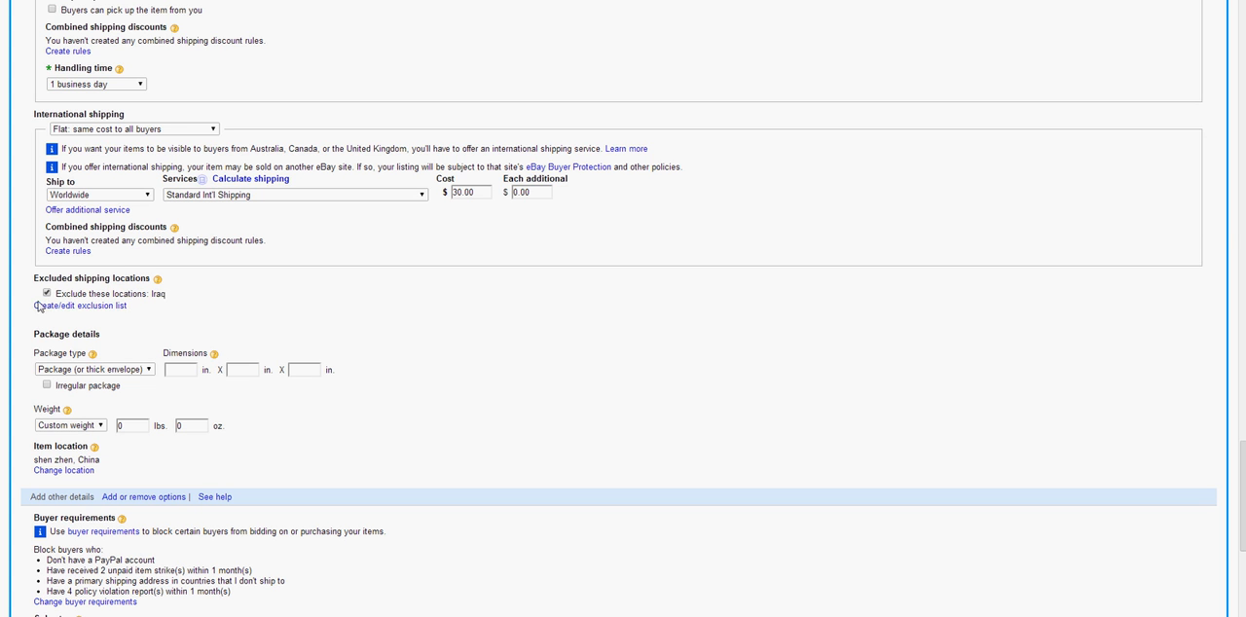
click(45, 294)
click(64, 310)
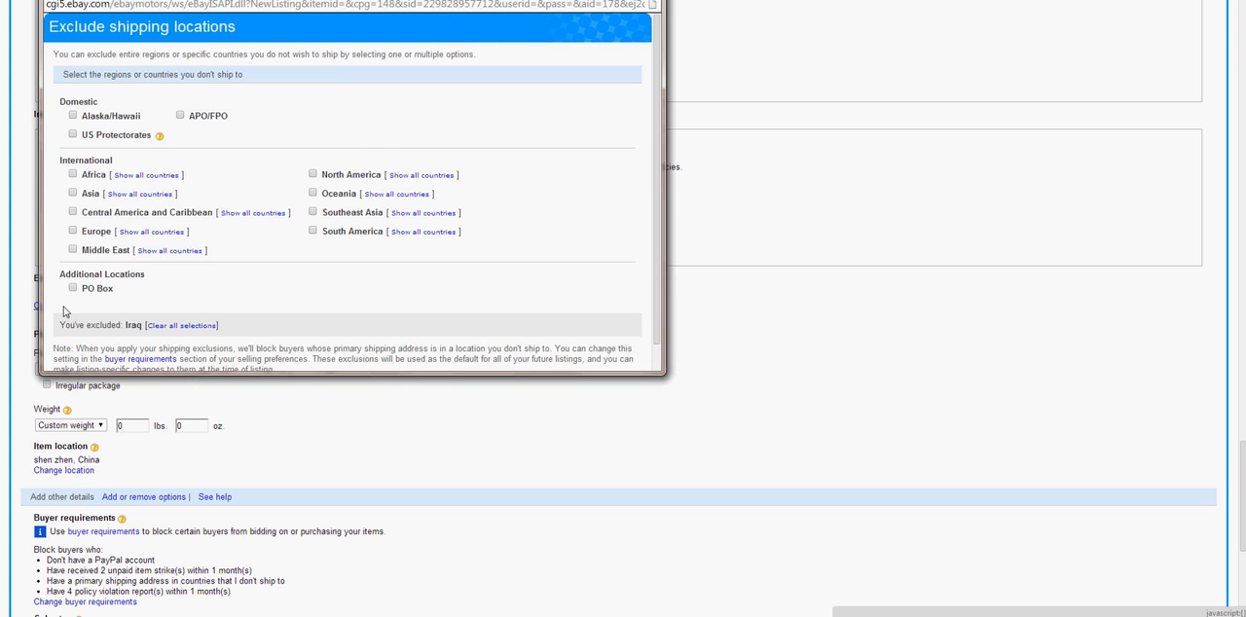
scroll(187, 288, down, 1)
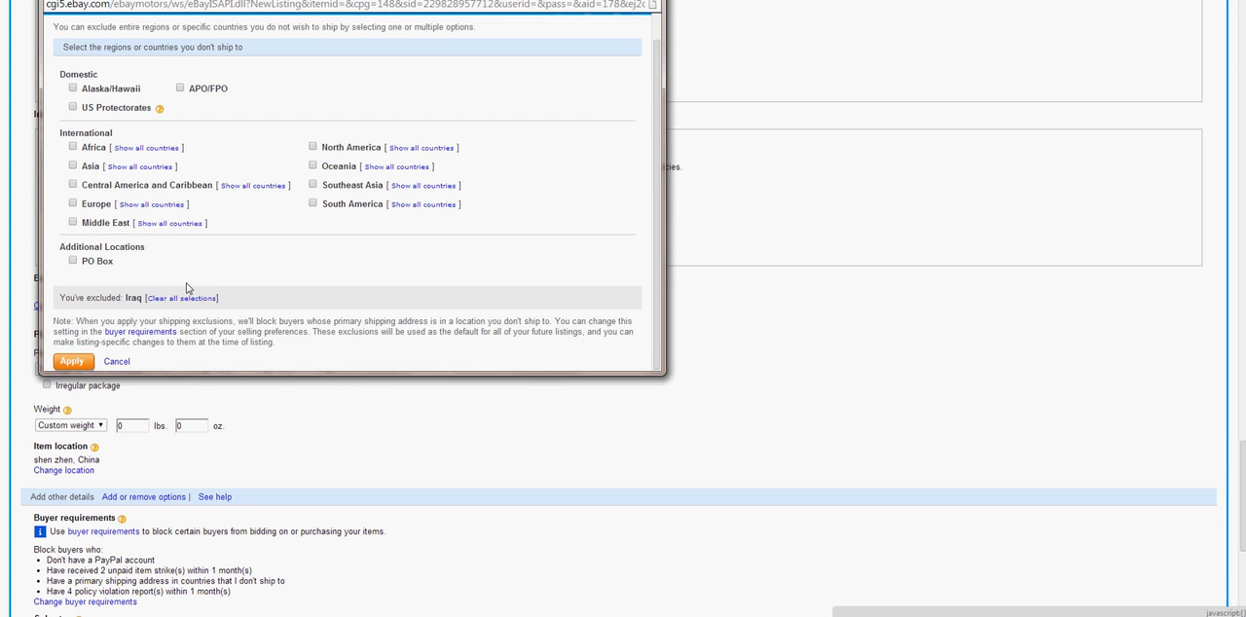
scroll(195, 284, up, 1)
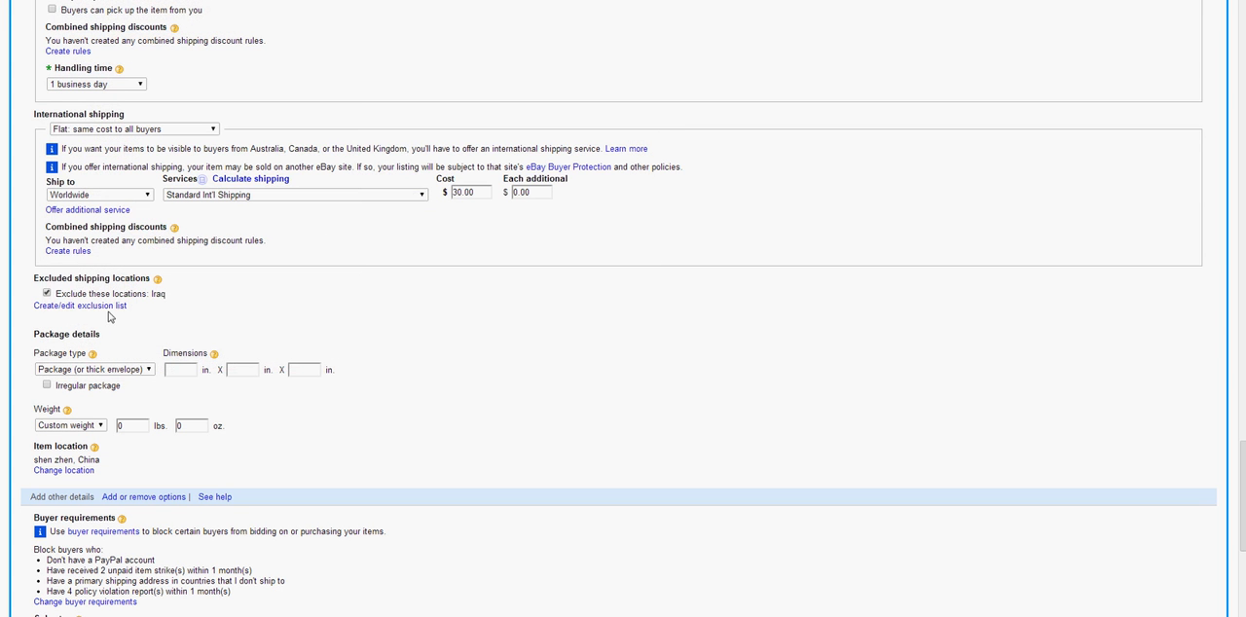
Turn off the exclusion of Iraq under the excluded shipping locations
click(47, 293)
drag(166, 296, 96, 298)
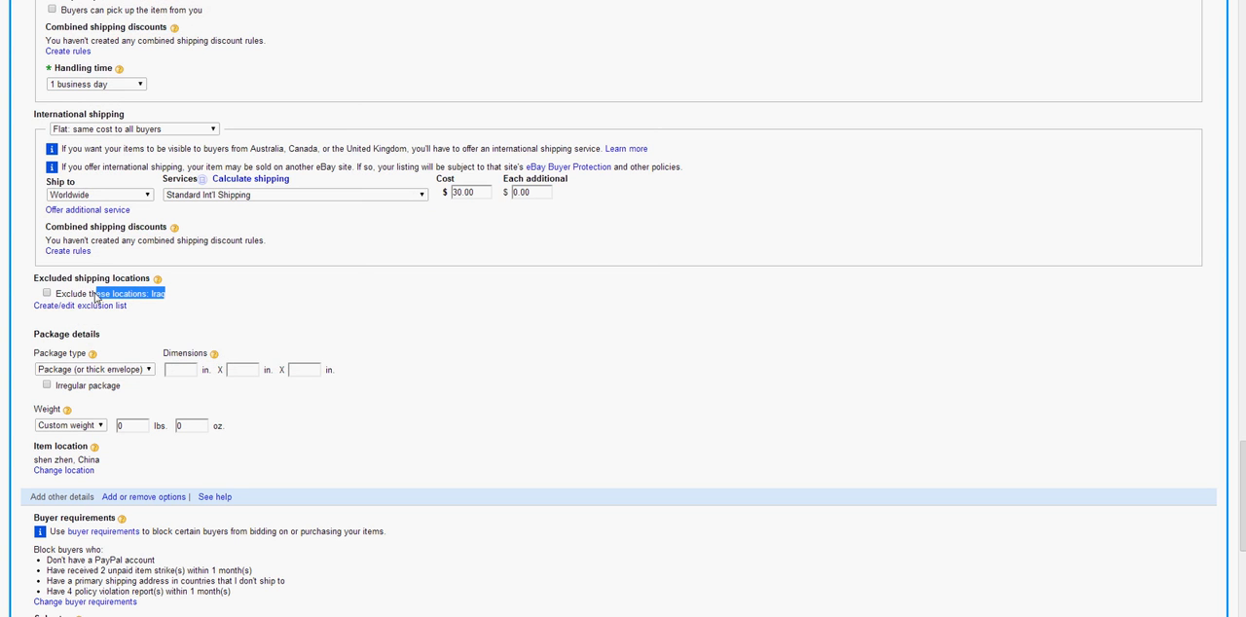
click(160, 297)
click(160, 297)
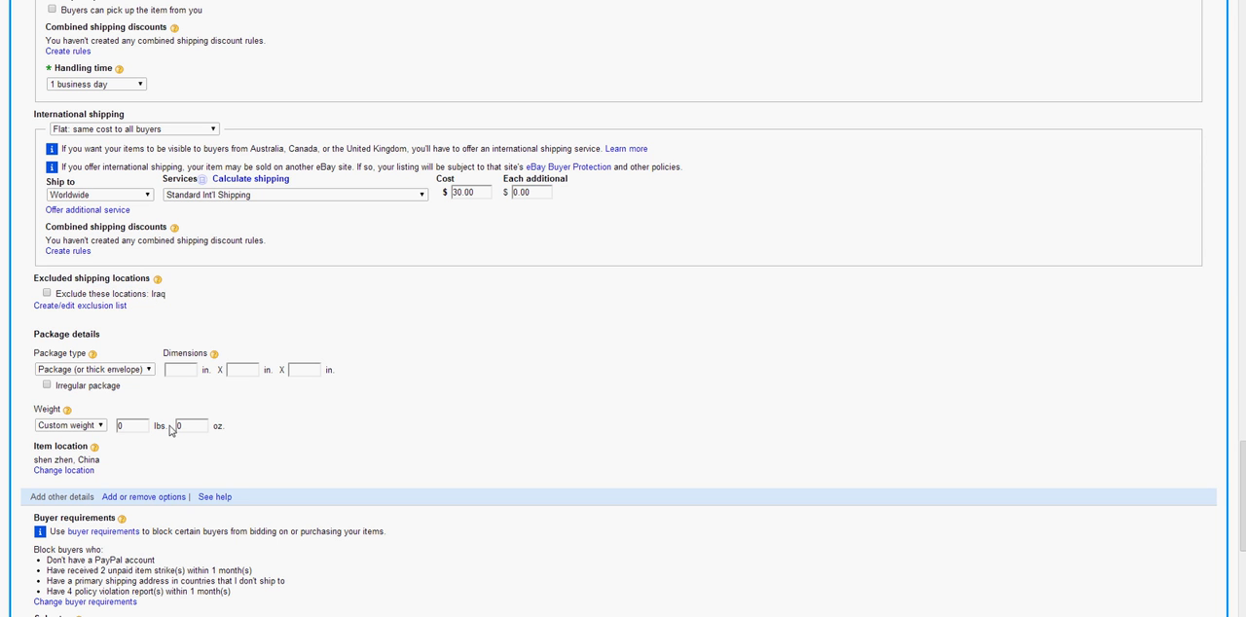
Check the package type options and the three dimension fields in the package details
scroll(83, 362, down, 1)
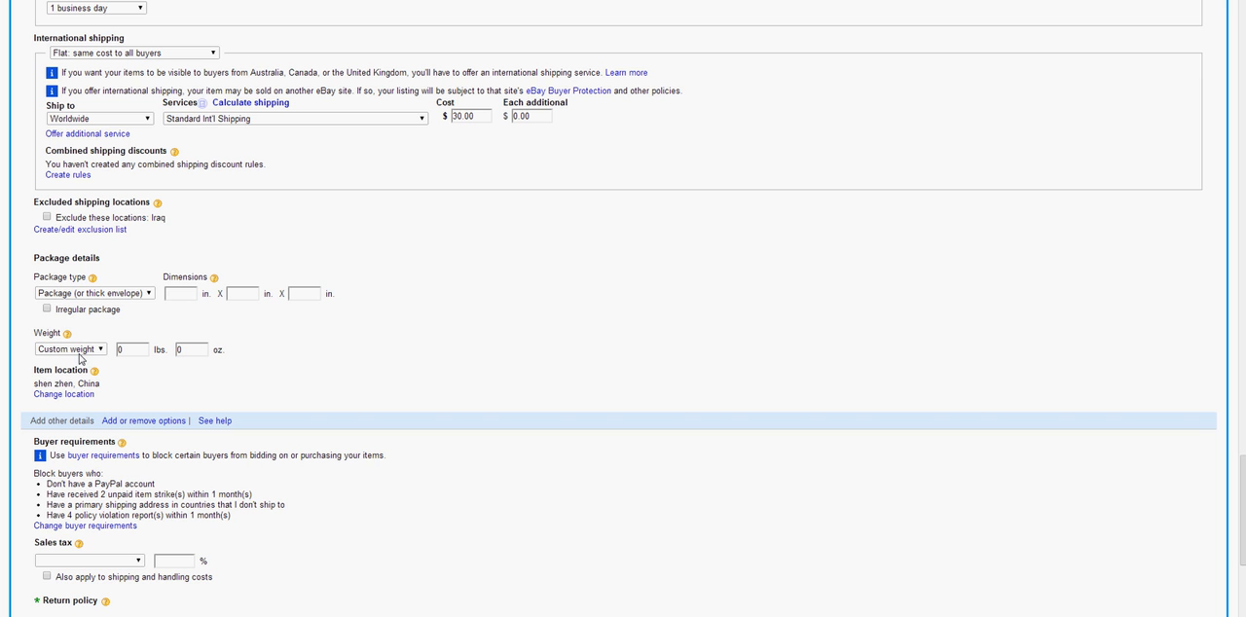
click(57, 297)
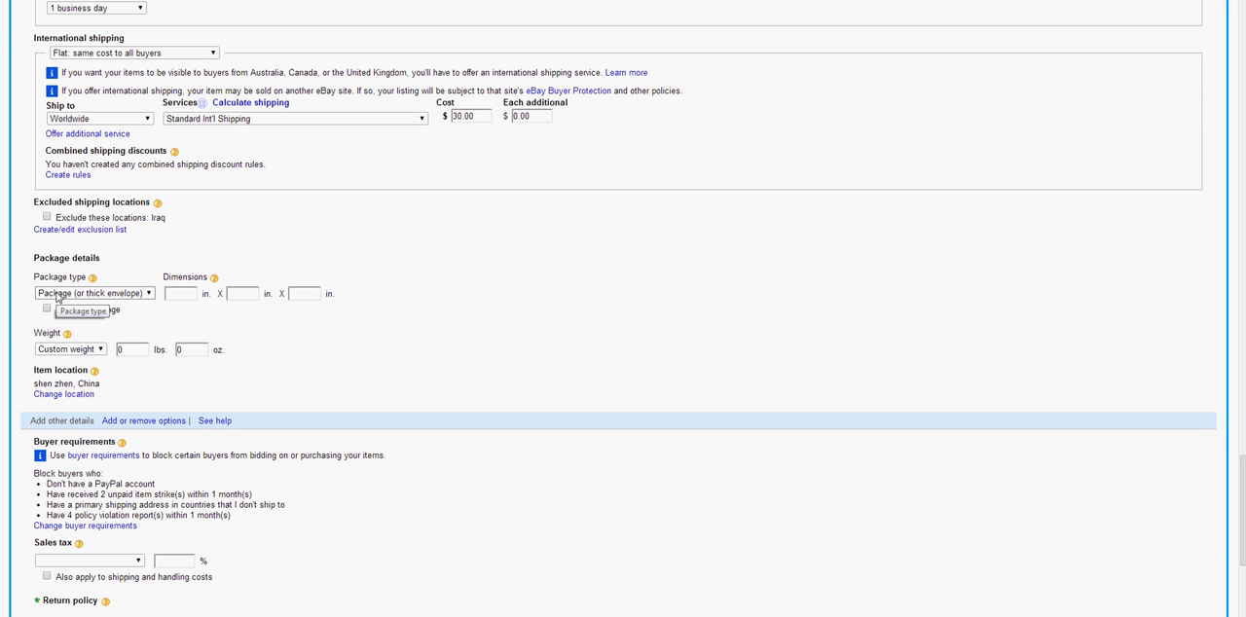
click(183, 294)
click(245, 295)
click(306, 293)
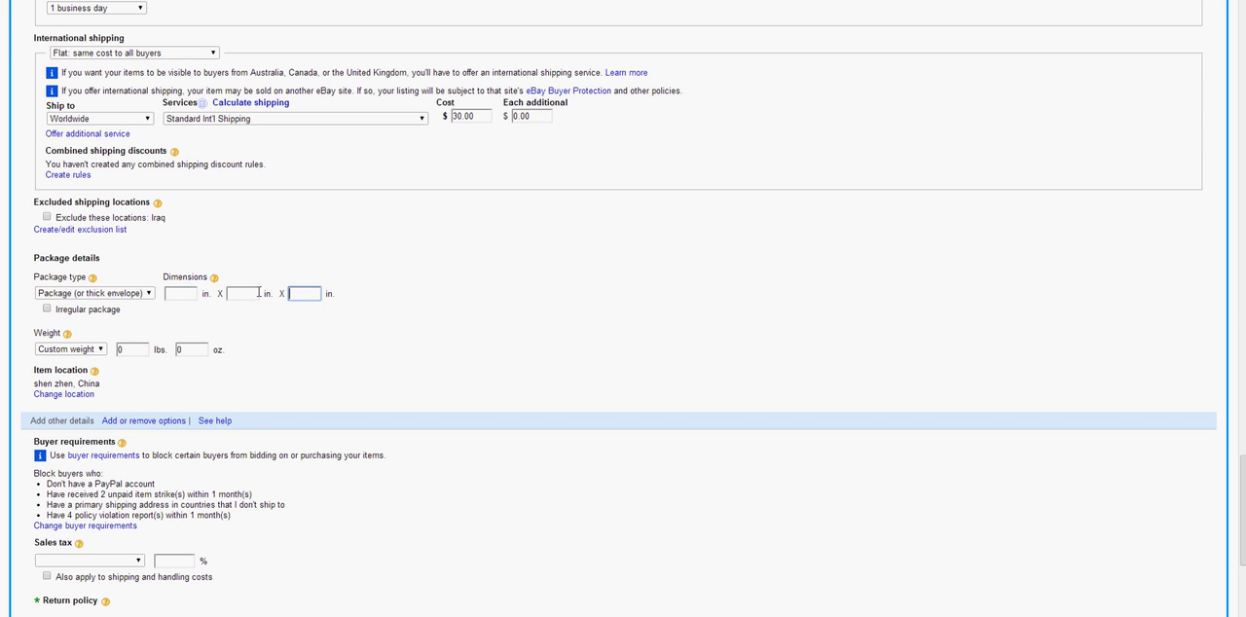
click(126, 294)
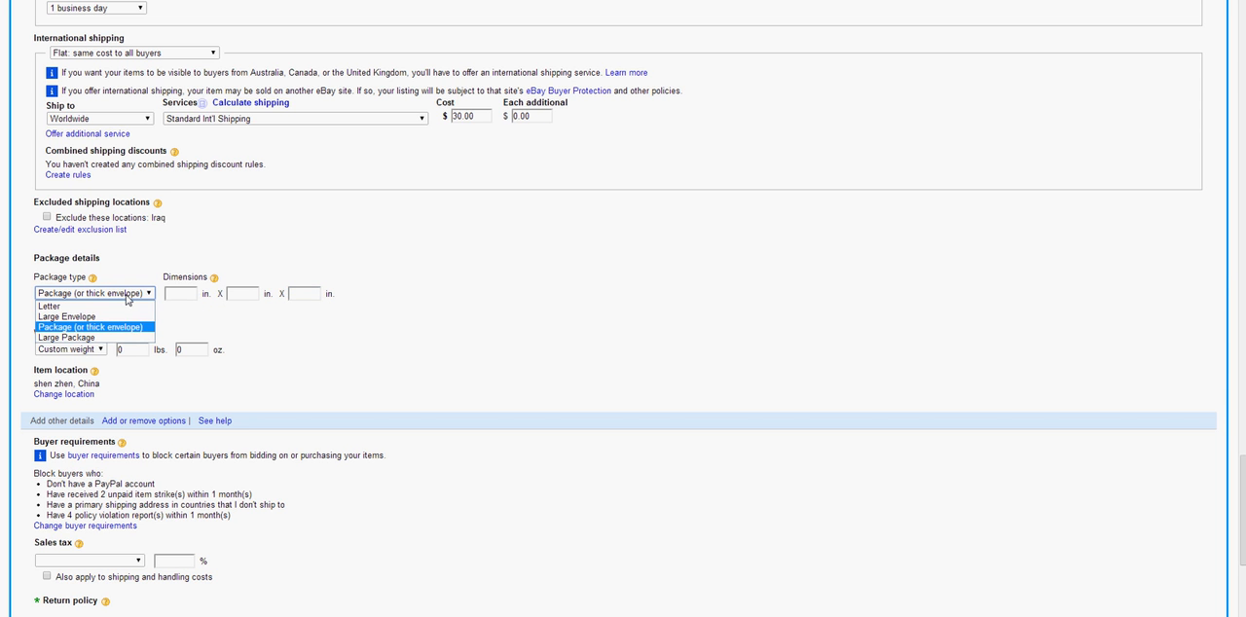
click(127, 298)
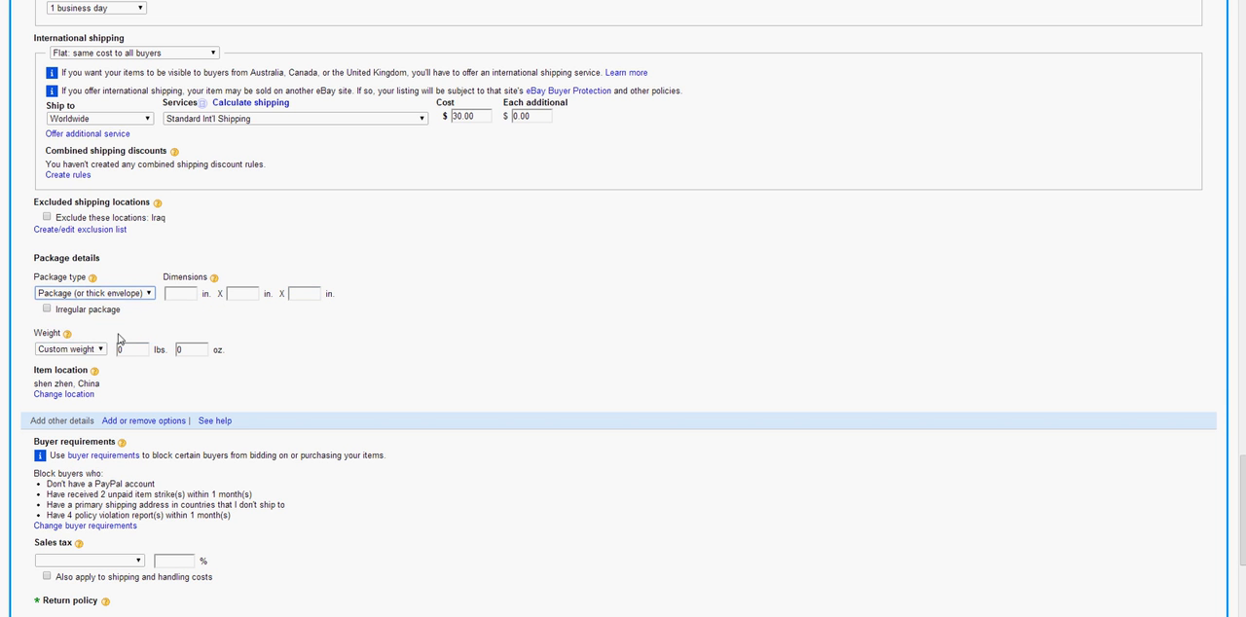
Set the package weight to 7+ to 8 lbs
click(98, 352)
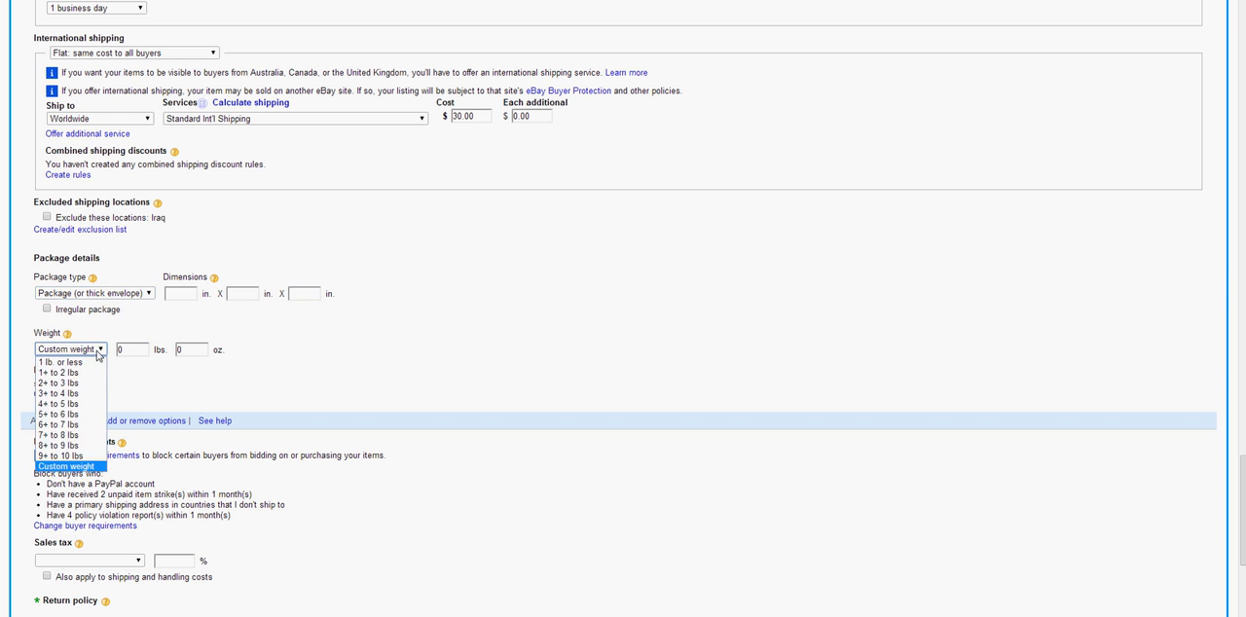
click(99, 354)
click(98, 352)
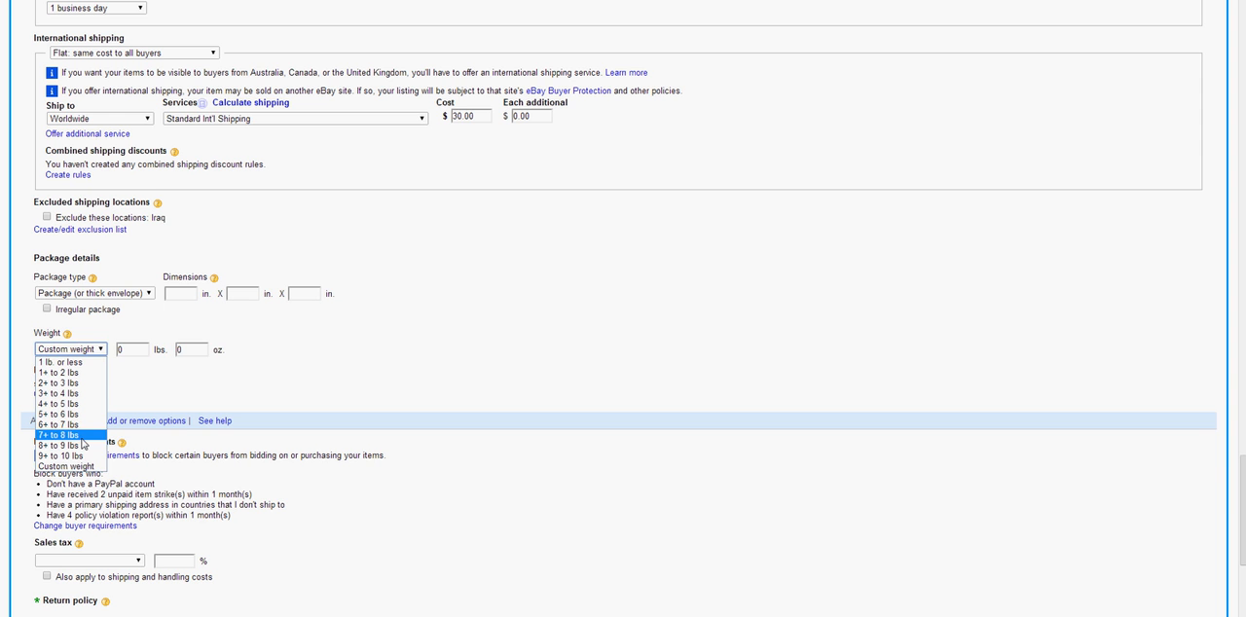
click(83, 436)
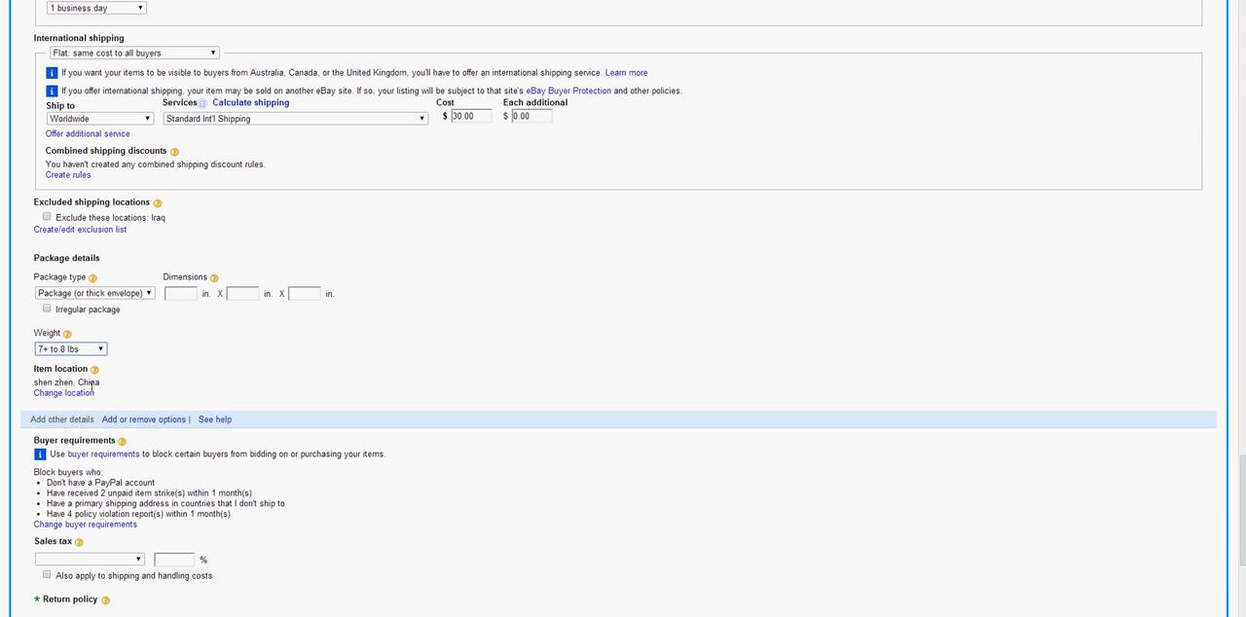
Open the item location for editing and choose Israel as the country
scroll(110, 398, down, 1)
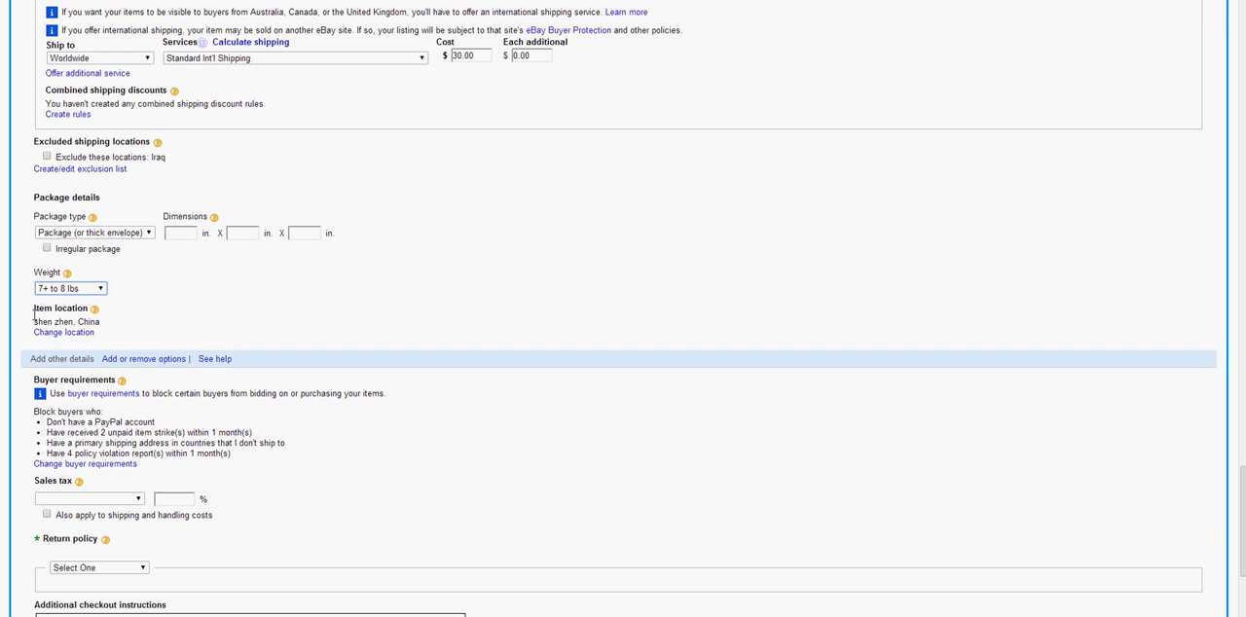
drag(33, 314, 105, 329)
click(105, 329)
click(73, 335)
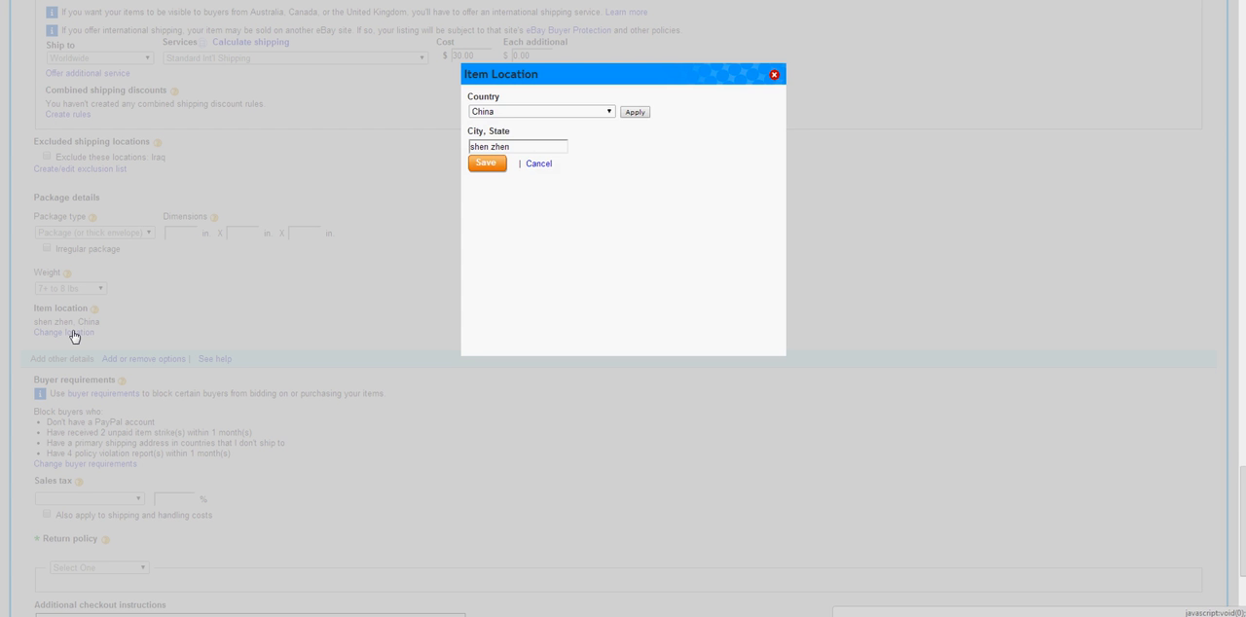
click(511, 113)
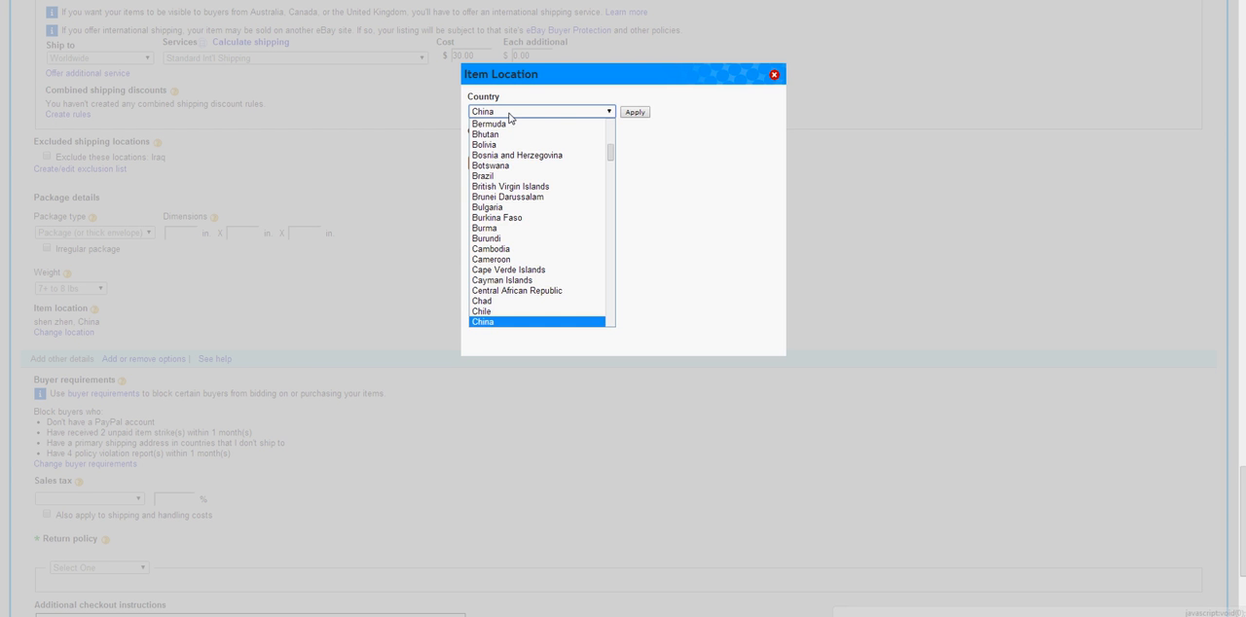
key(i)
key(i)
key(i)
key(i)
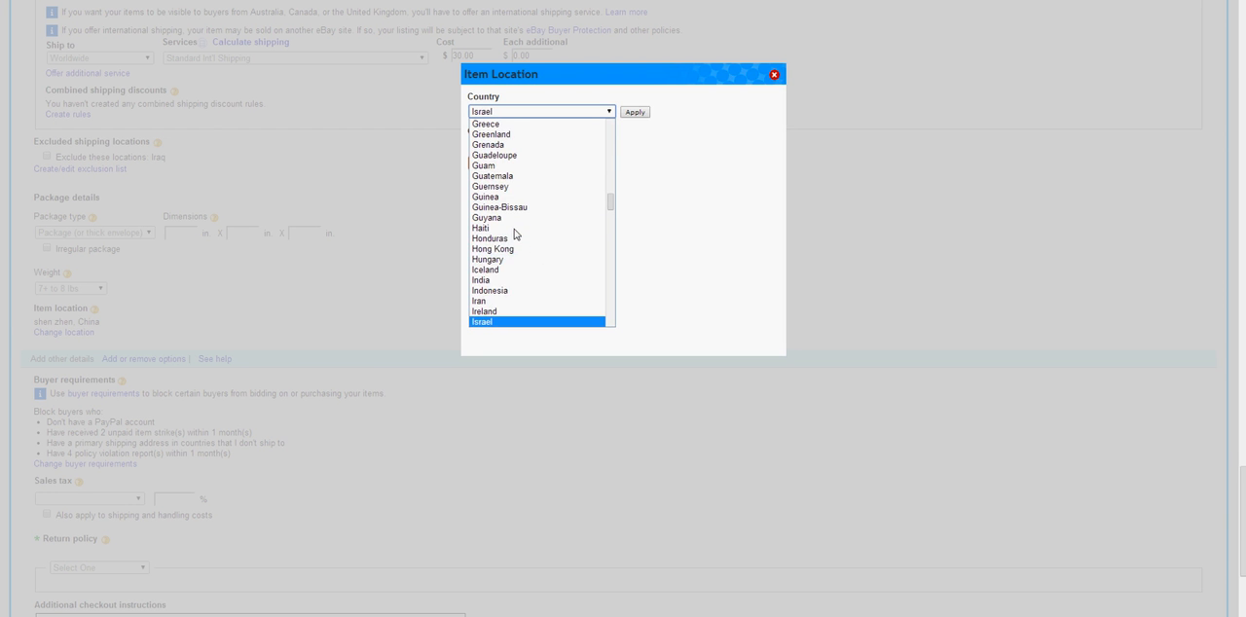
key(i)
key(i)
key(i)
click(490, 312)
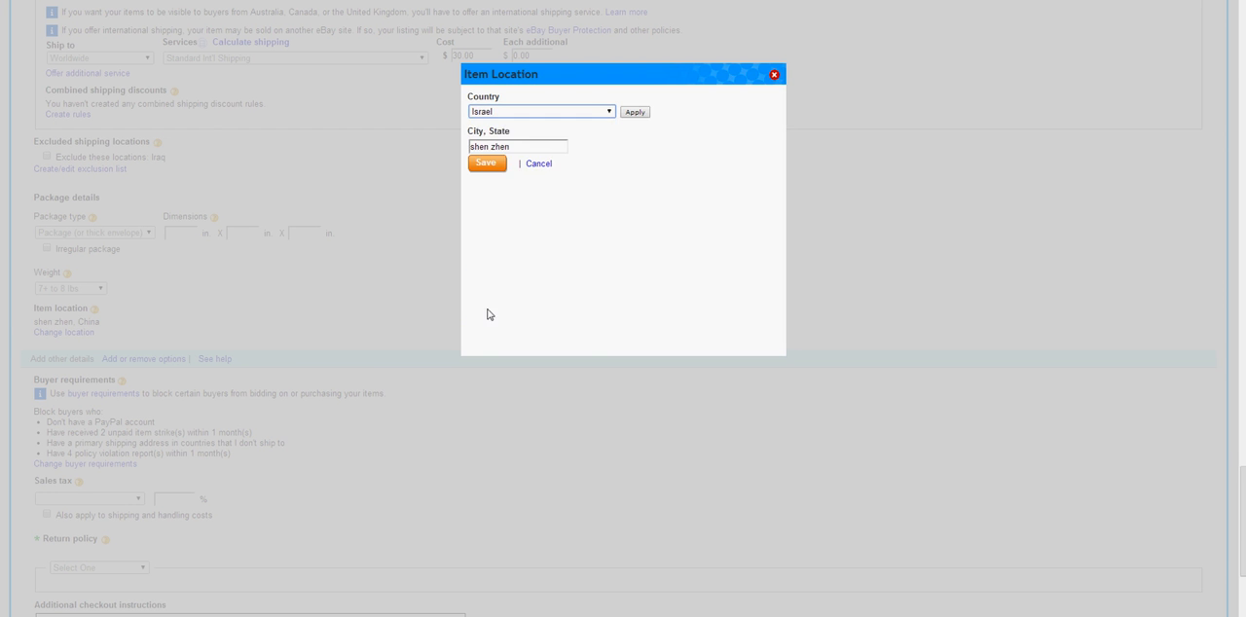
Replace the item location's city with TEL AVIV and save the location
triple_click(518, 147)
text(TEL AV)
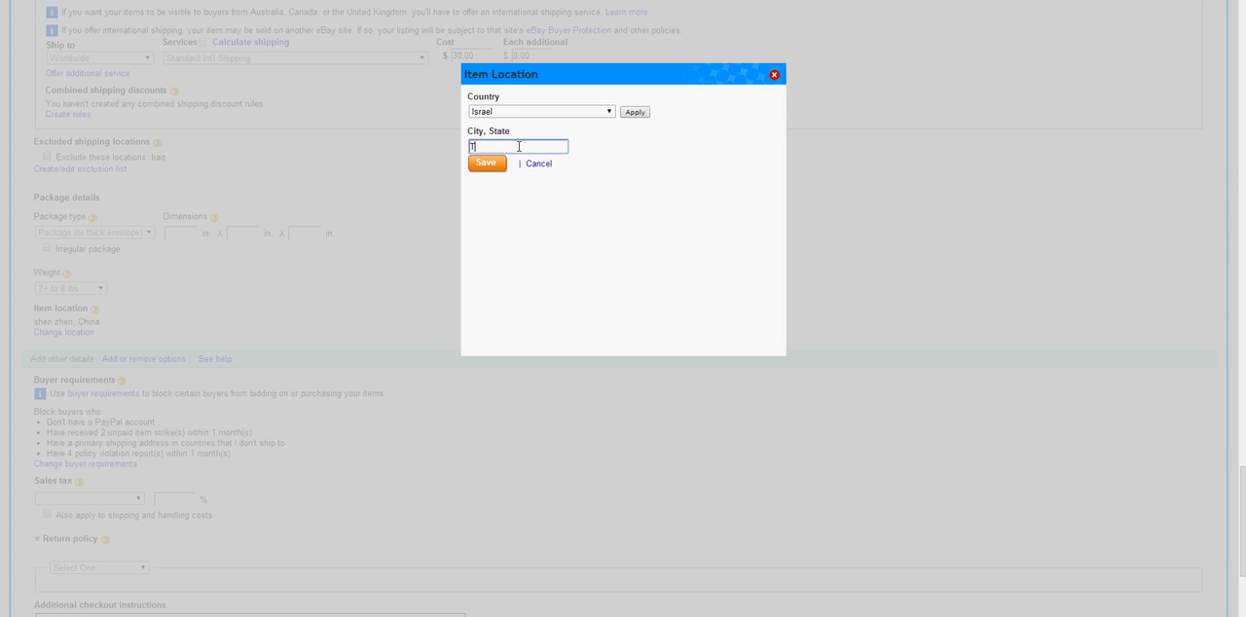
text(IV)
click(485, 163)
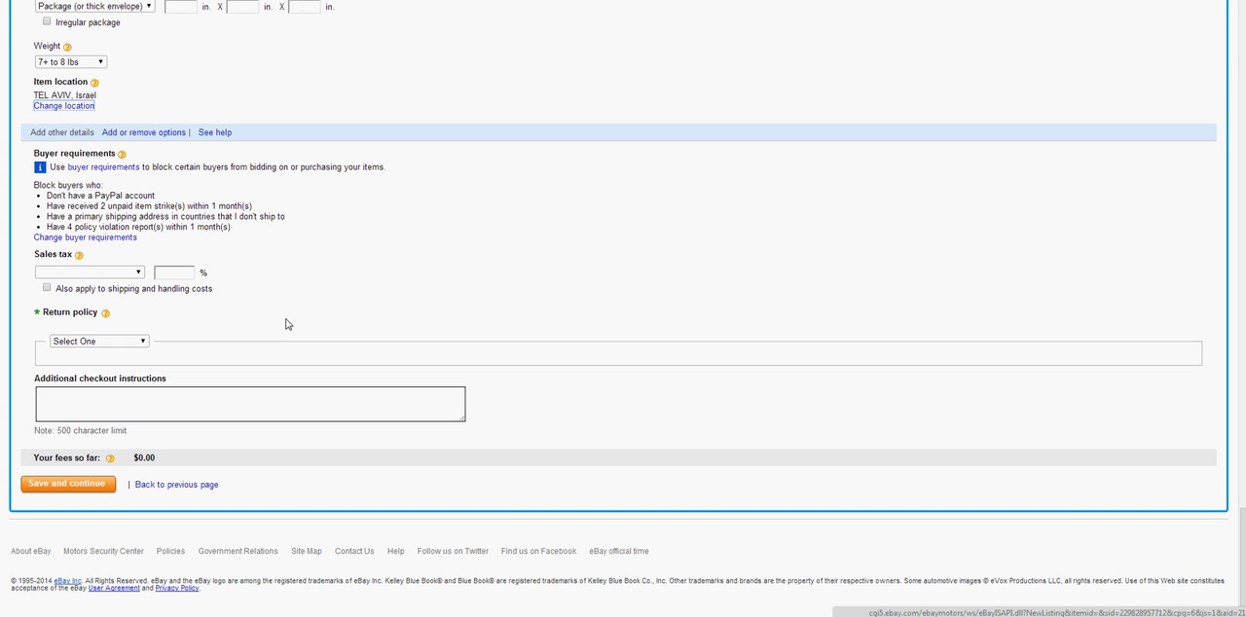
drag(97, 101, 20, 98)
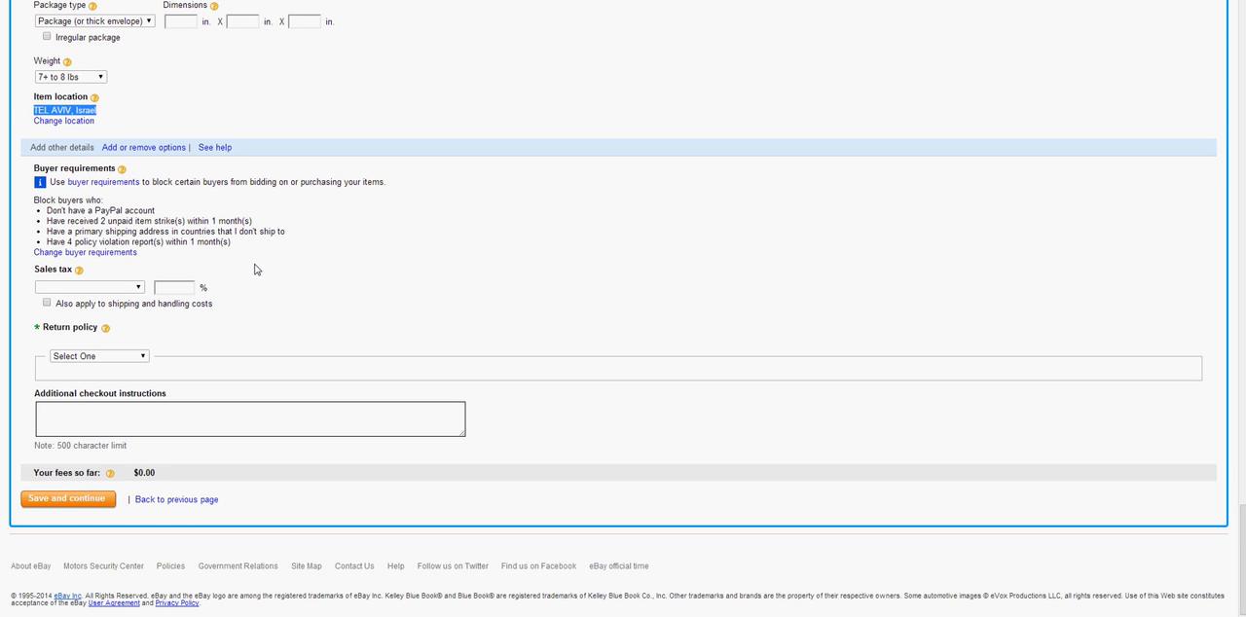
Set the return policy to Returns Not Accepted
drag(136, 336, 32, 168)
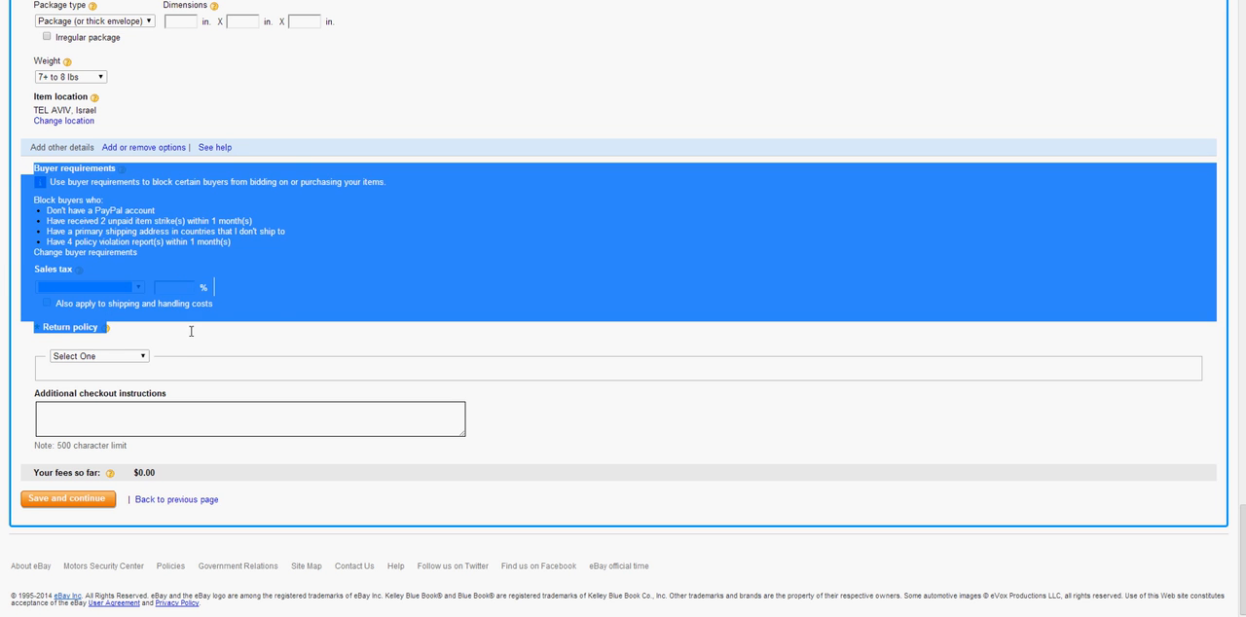
click(85, 339)
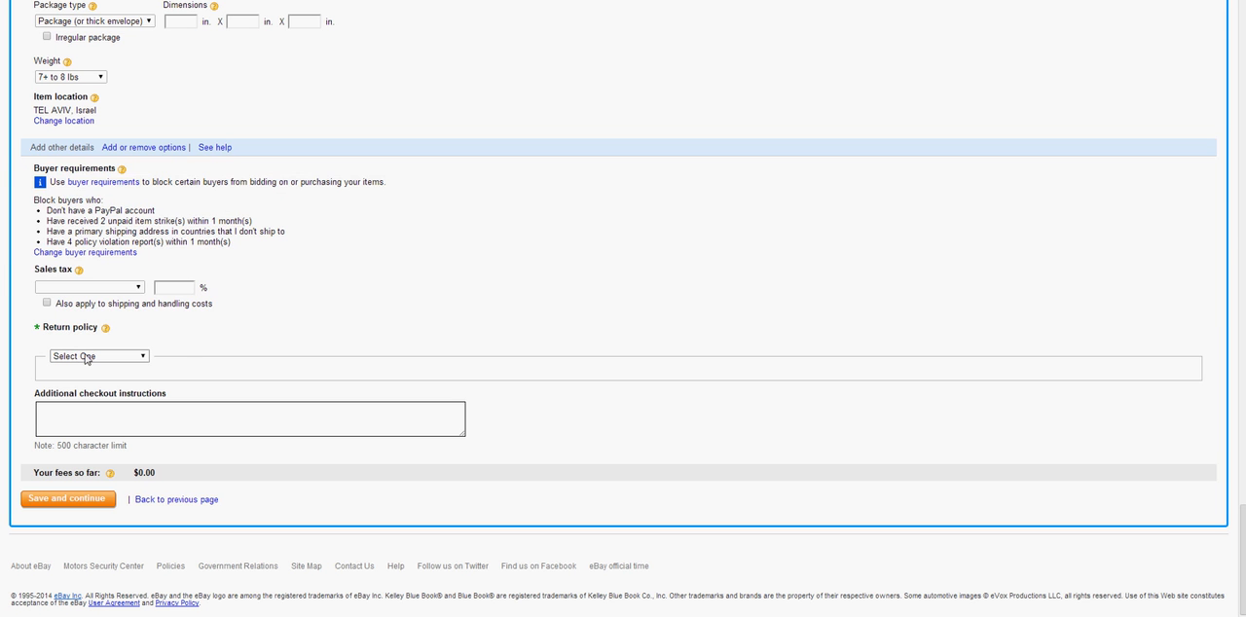
click(85, 357)
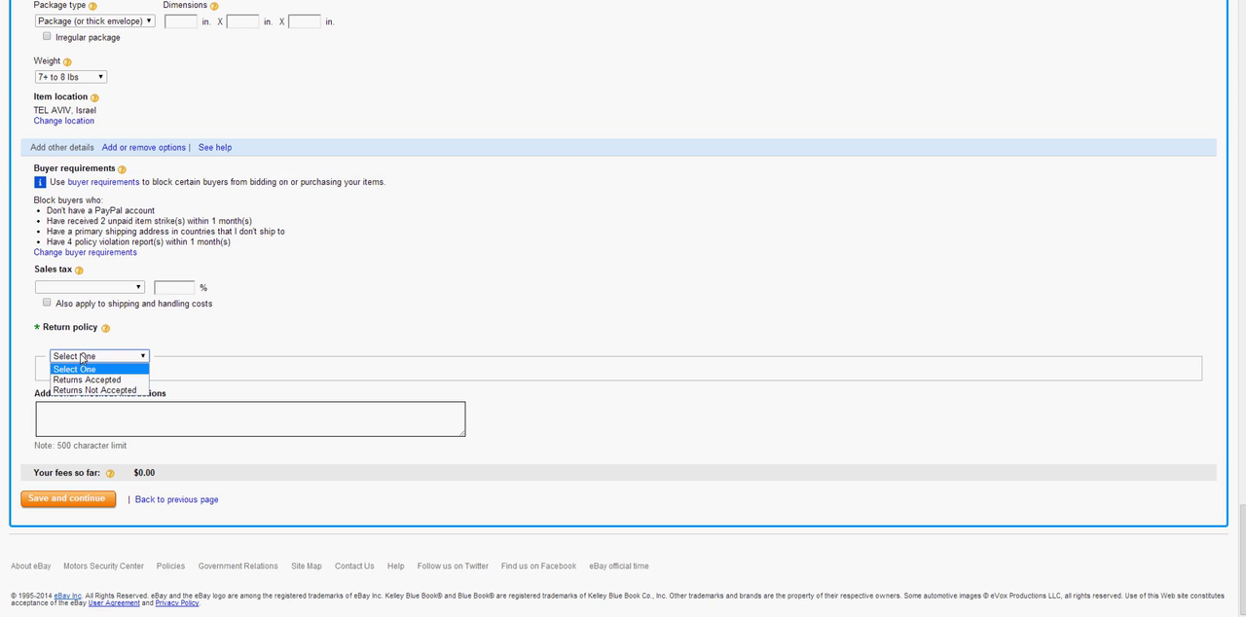
click(114, 390)
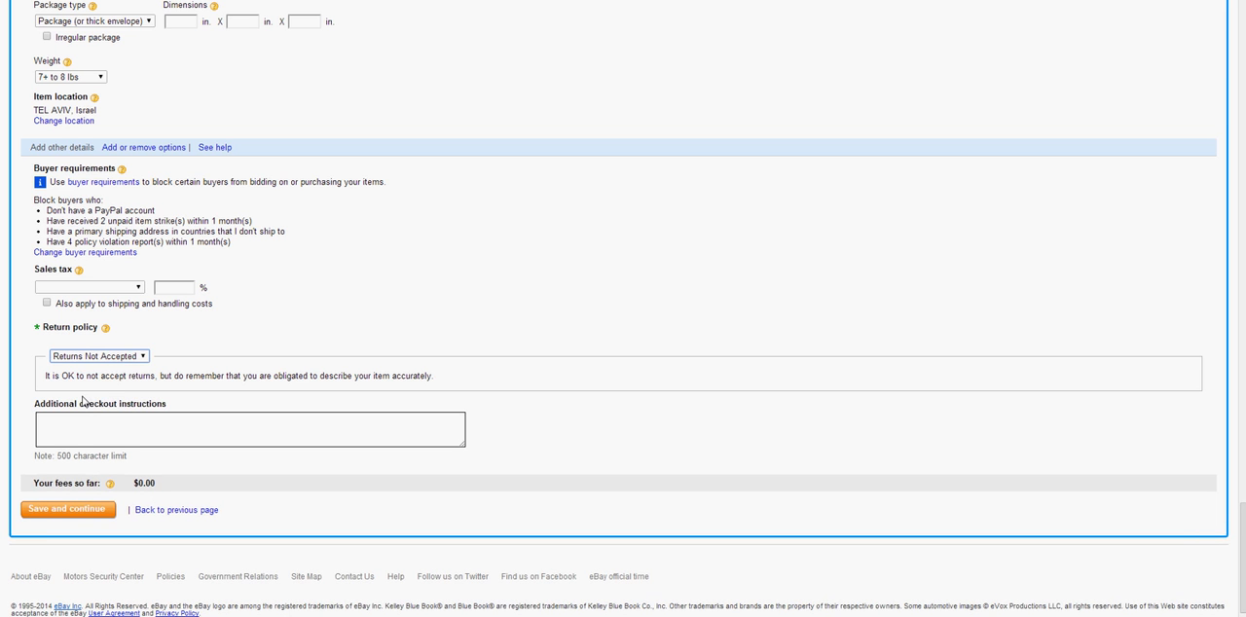
Leave the additional checkout instructions empty, check the listing fees, and save the listing form to continue
click(83, 421)
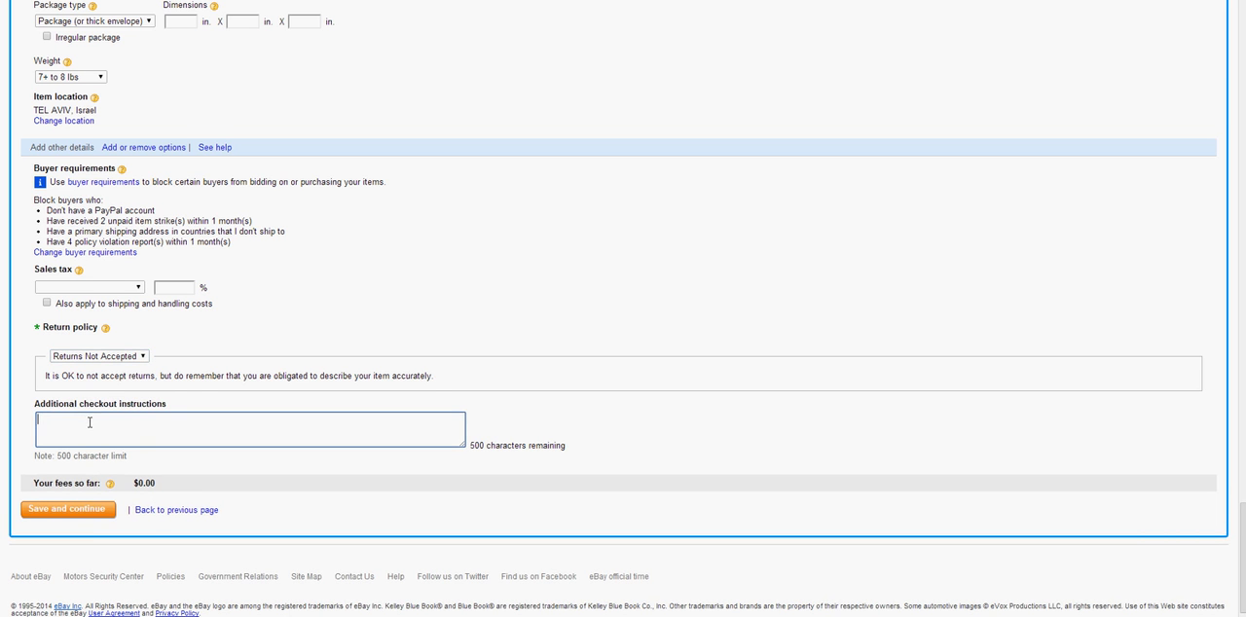
scroll(94, 424, down, 1)
scroll(94, 424, down, 1)
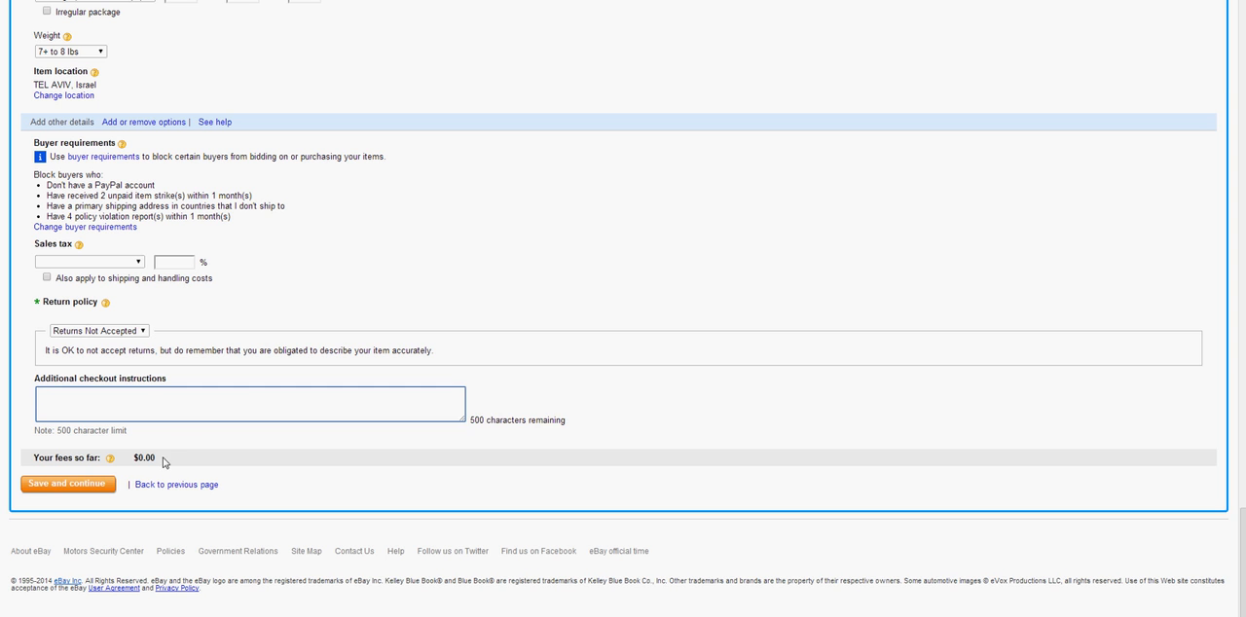
drag(161, 459, 133, 456)
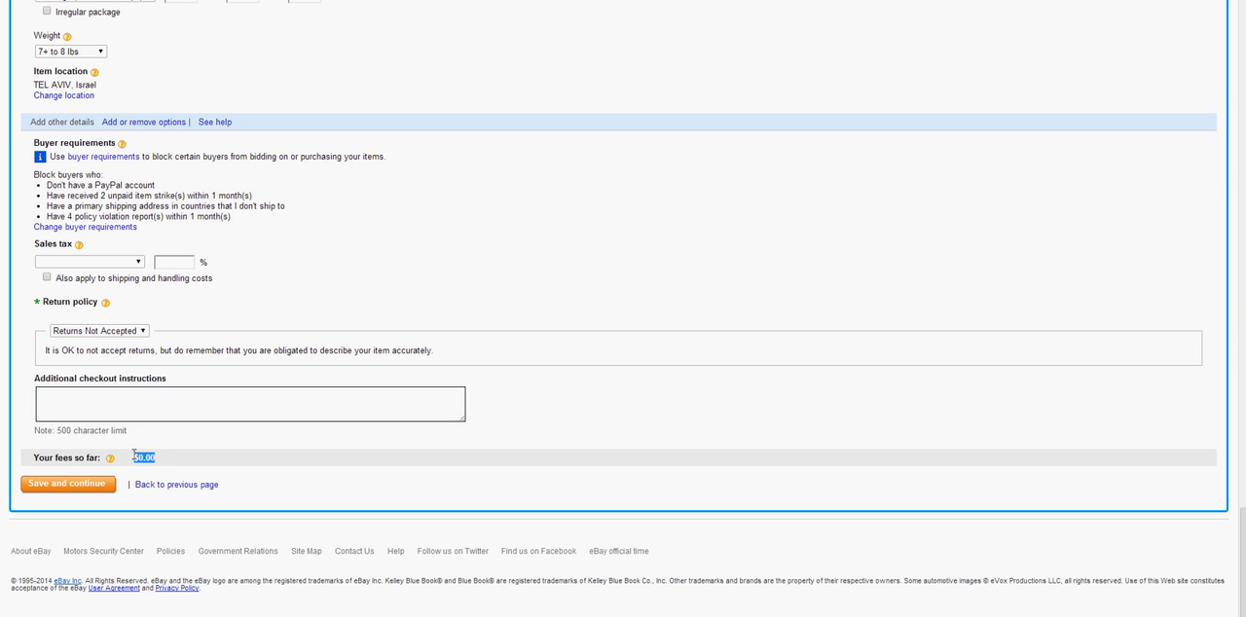
click(57, 489)
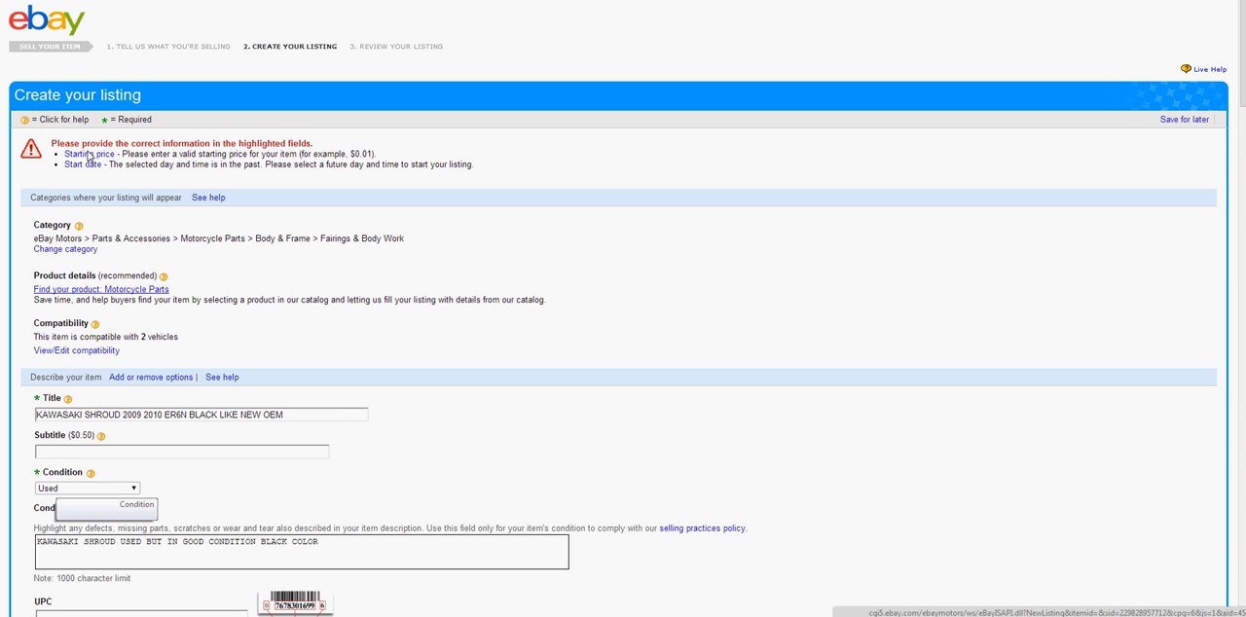
Read the form's error list and find the flagged starting price and start time fields in the format and price section
drag(58, 143, 286, 151)
click(300, 265)
scroll(300, 264, down, 1)
scroll(300, 266, down, 1)
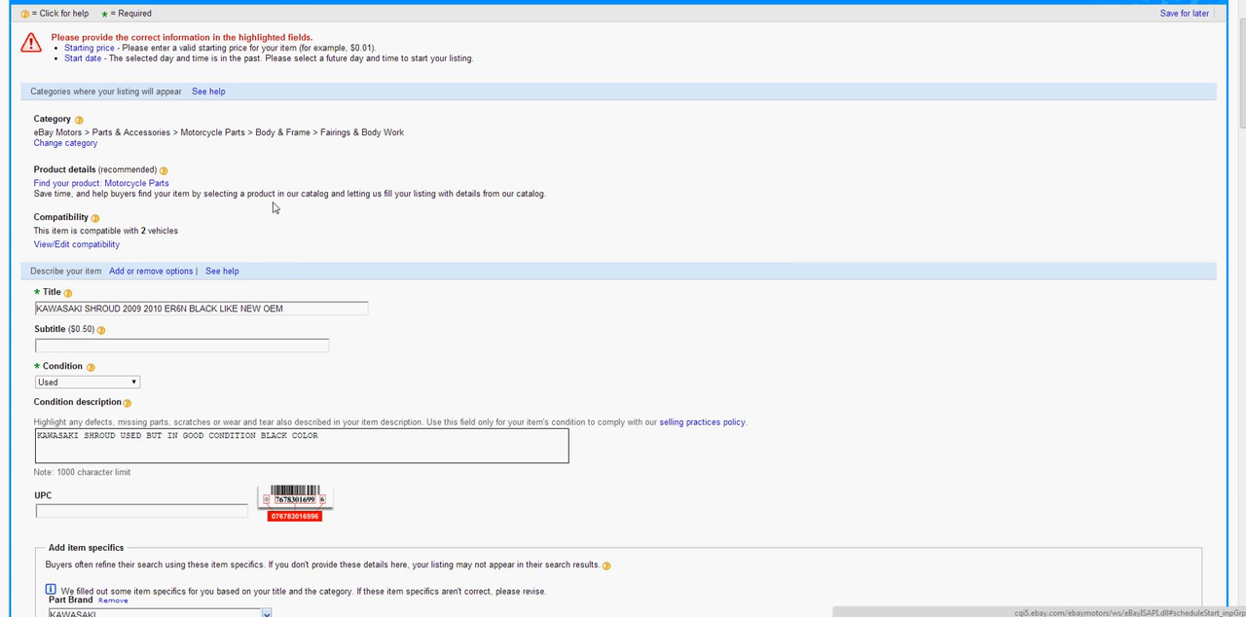
scroll(360, 330, down, 3)
scroll(360, 330, down, 5)
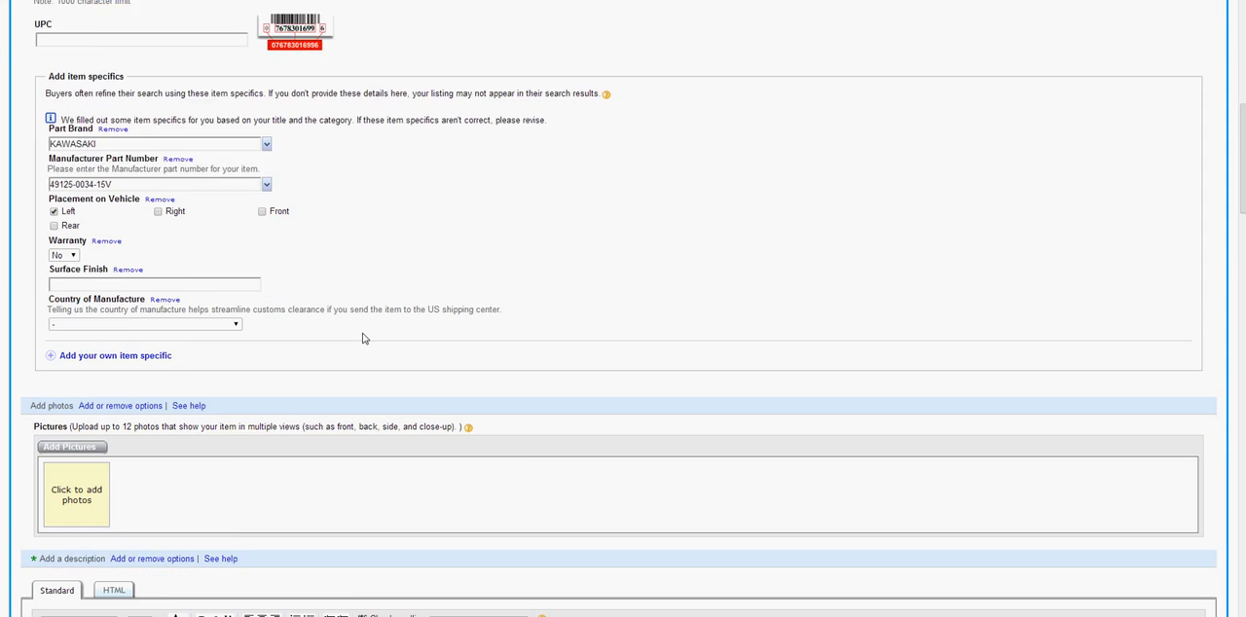
scroll(361, 341, down, 4)
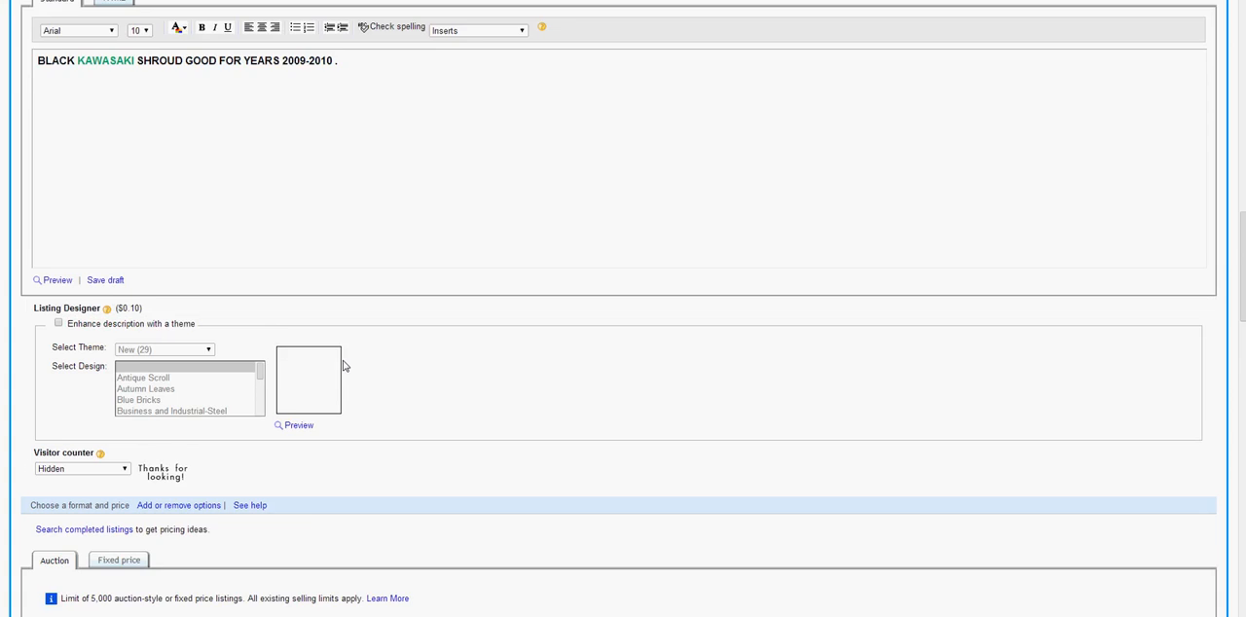
scroll(343, 367, down, 3)
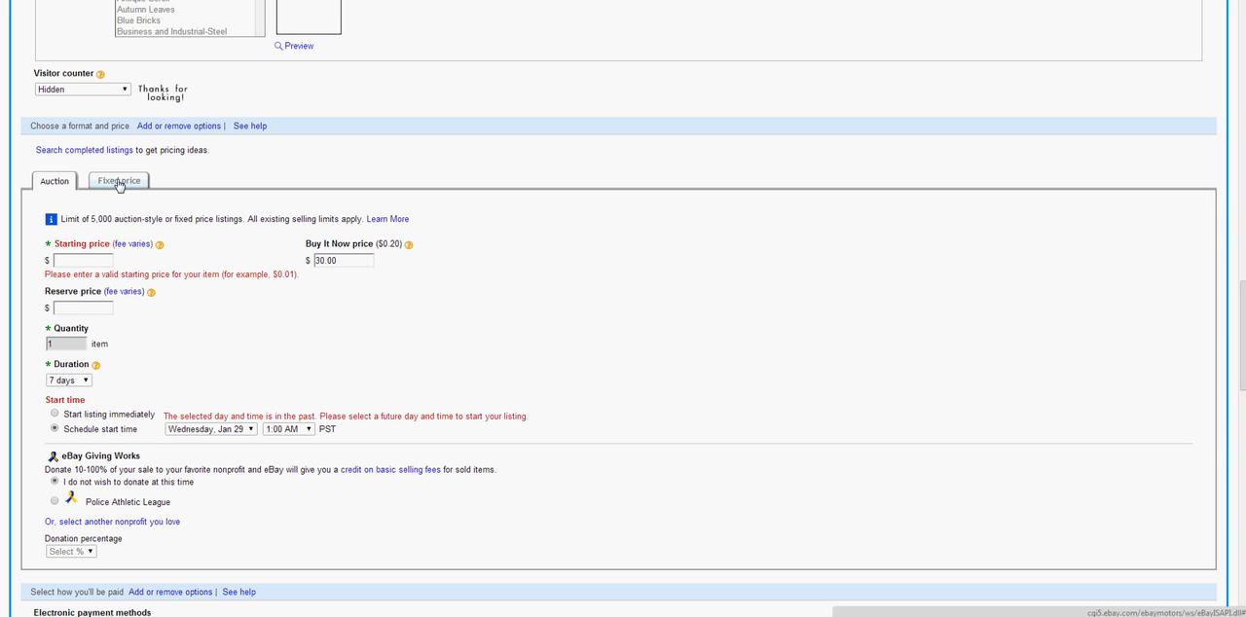
Set the auction's starting price to $10
click(83, 260)
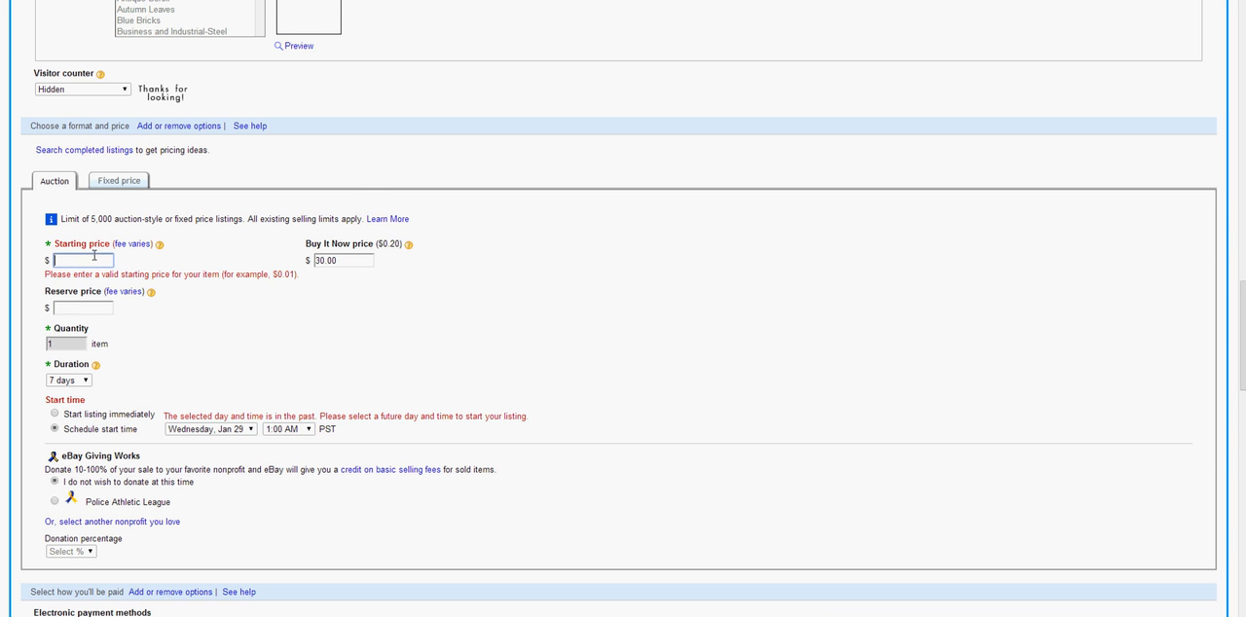
scroll(207, 257, down, 1)
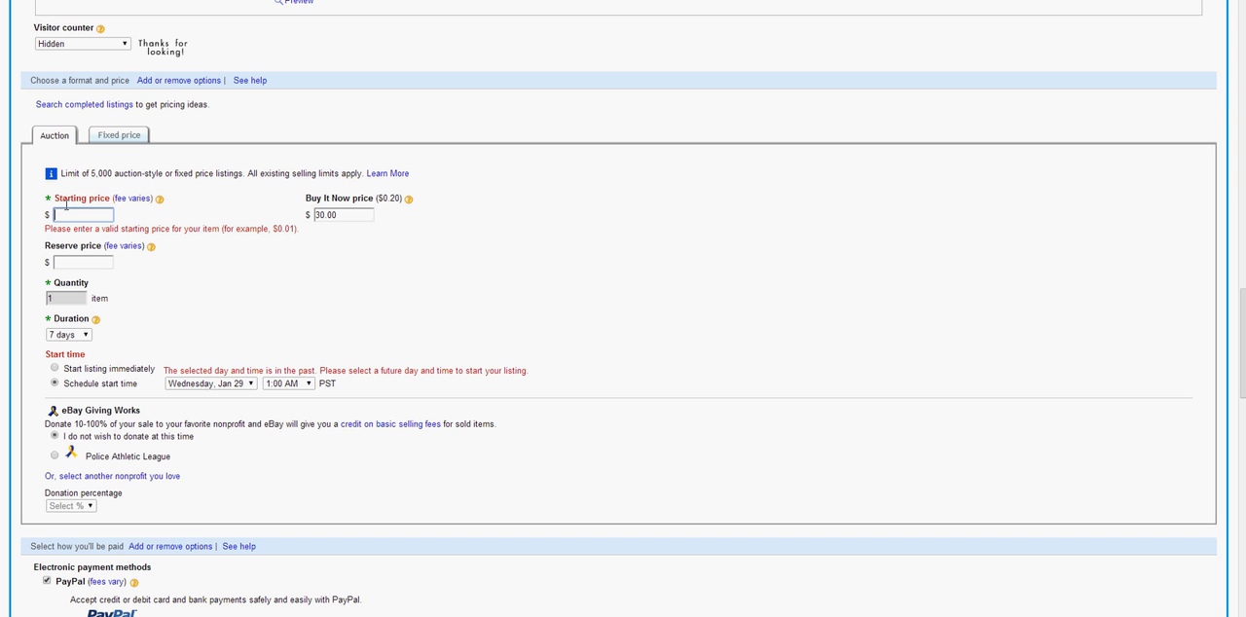
drag(53, 198, 109, 201)
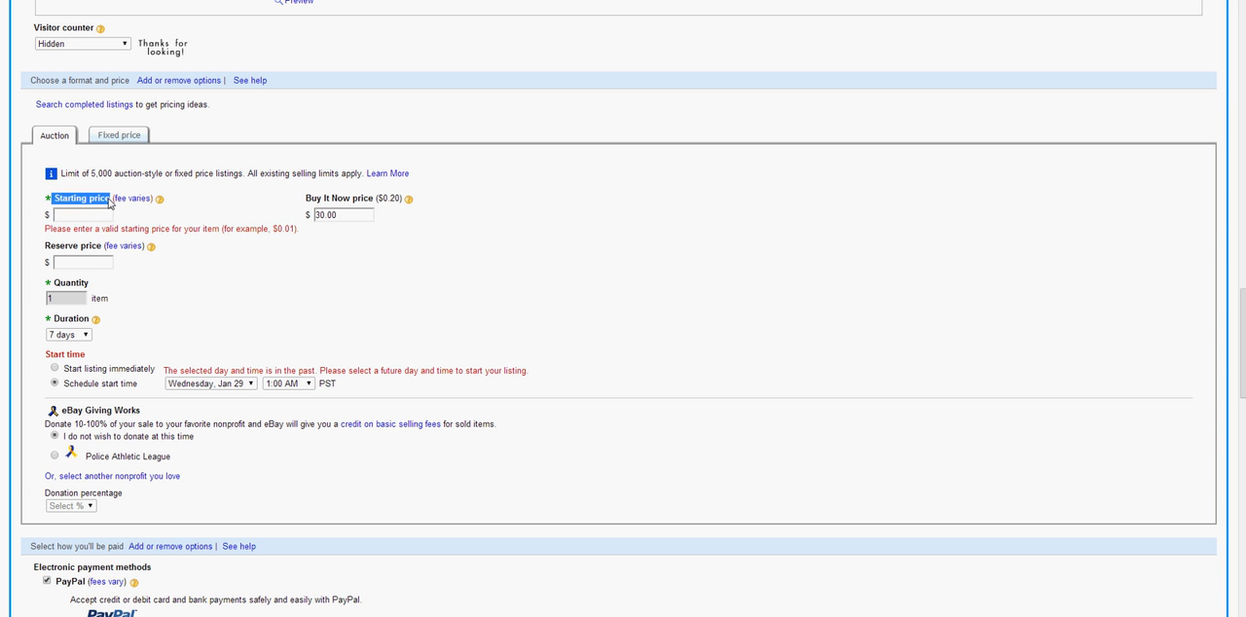
click(92, 215)
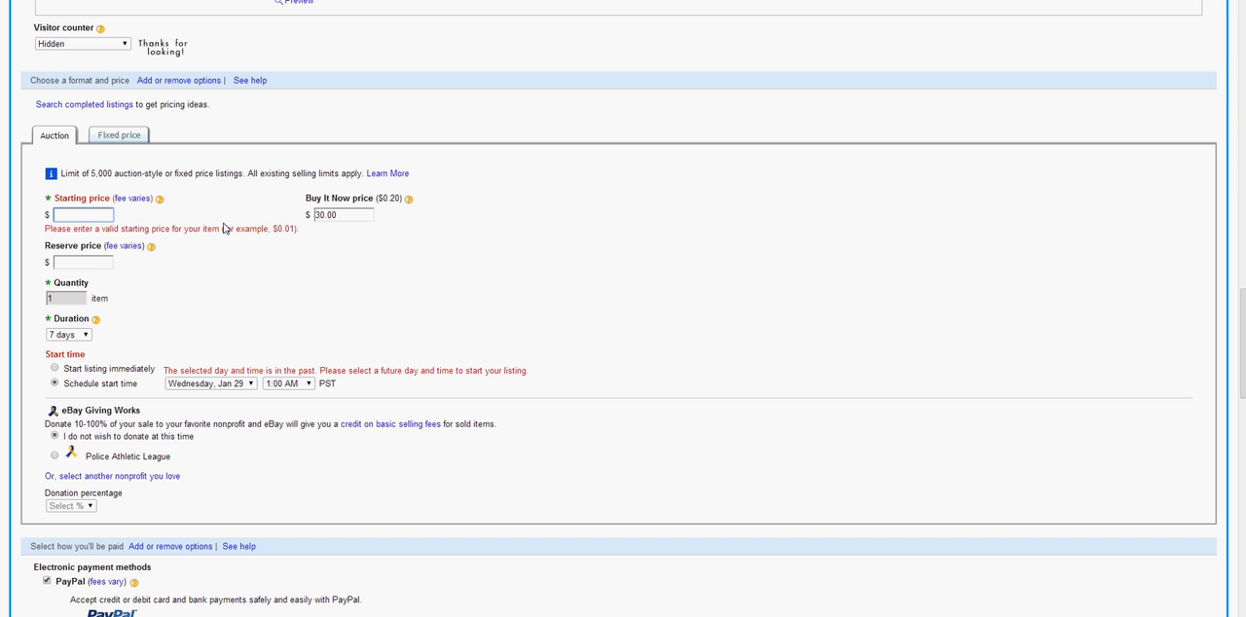
text(10)
Set the auction's Buy It Now price to $50
double_click(350, 212)
drag(312, 204, 370, 203)
click(216, 218)
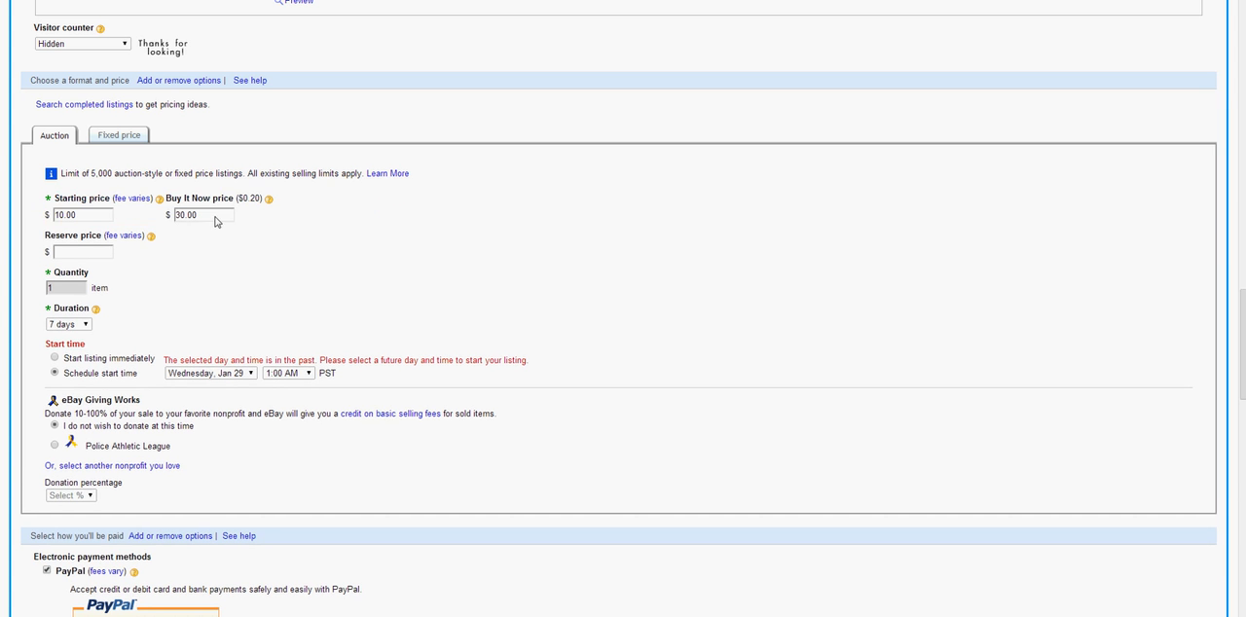
double_click(209, 215)
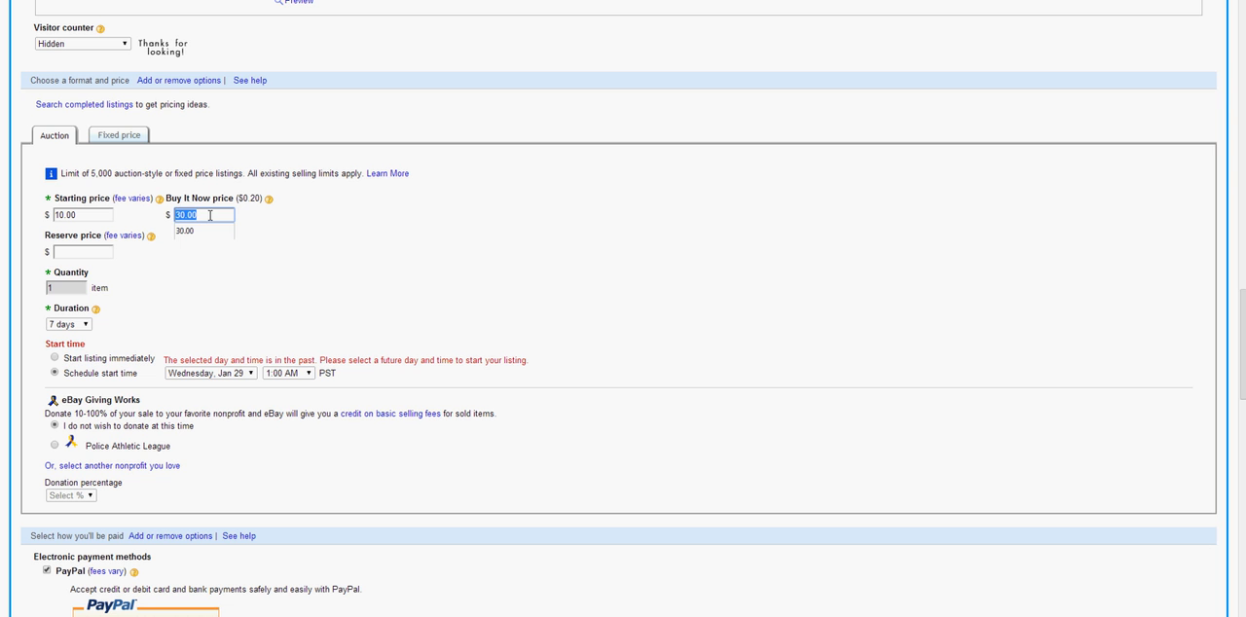
text(50)
click(207, 279)
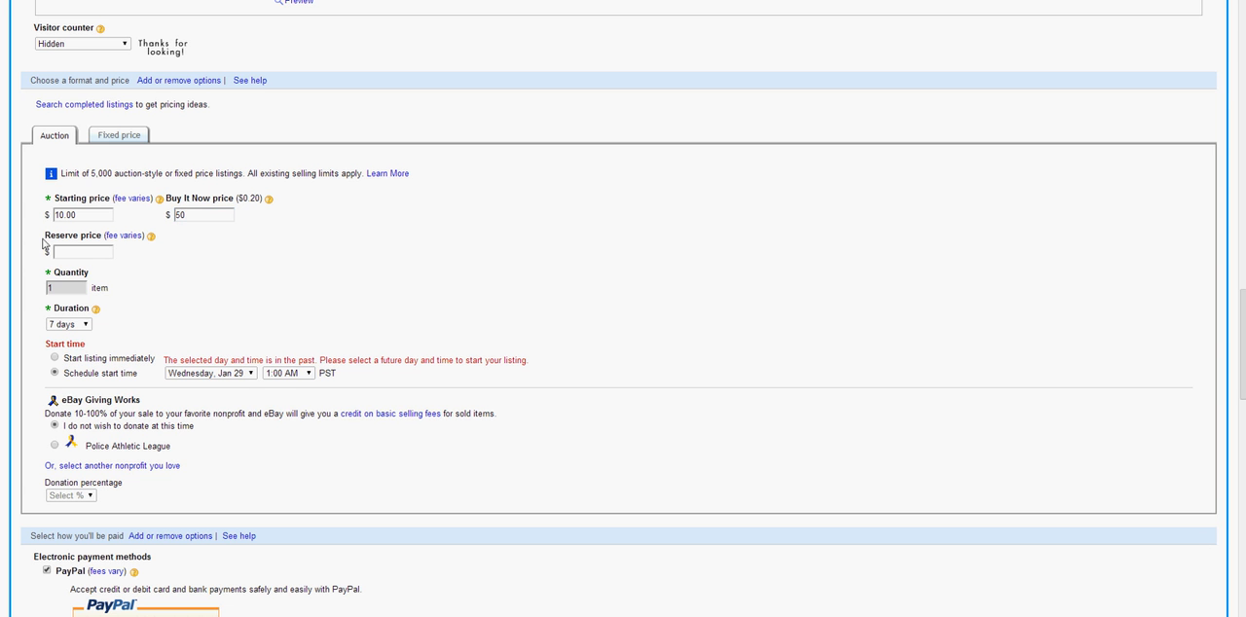
Set the reserve price to $20, keeping the 7 days duration and the scheduled start time option
drag(45, 239, 101, 241)
text(20)
double_click(65, 289)
click(84, 326)
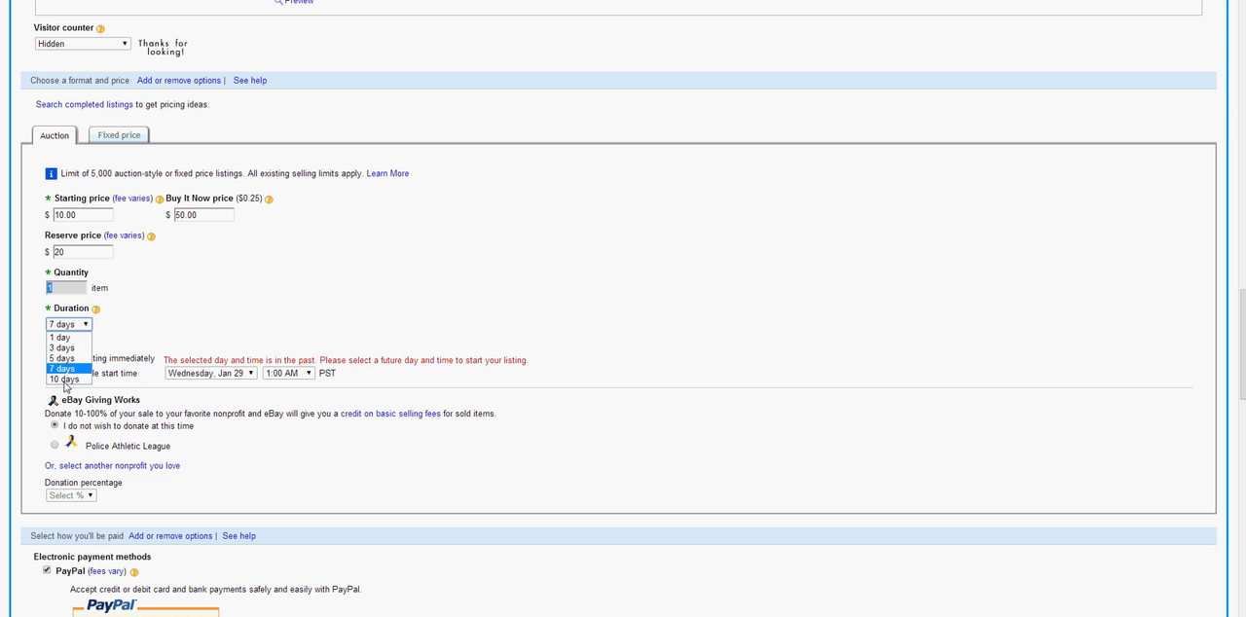
click(144, 328)
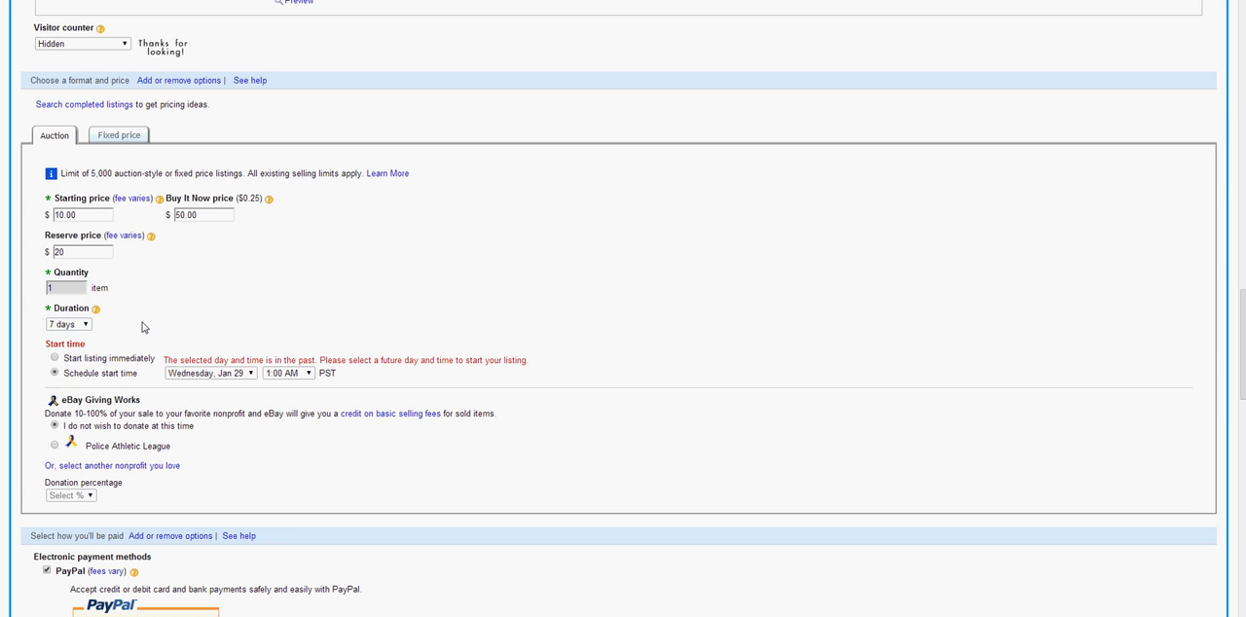
click(55, 359)
click(55, 373)
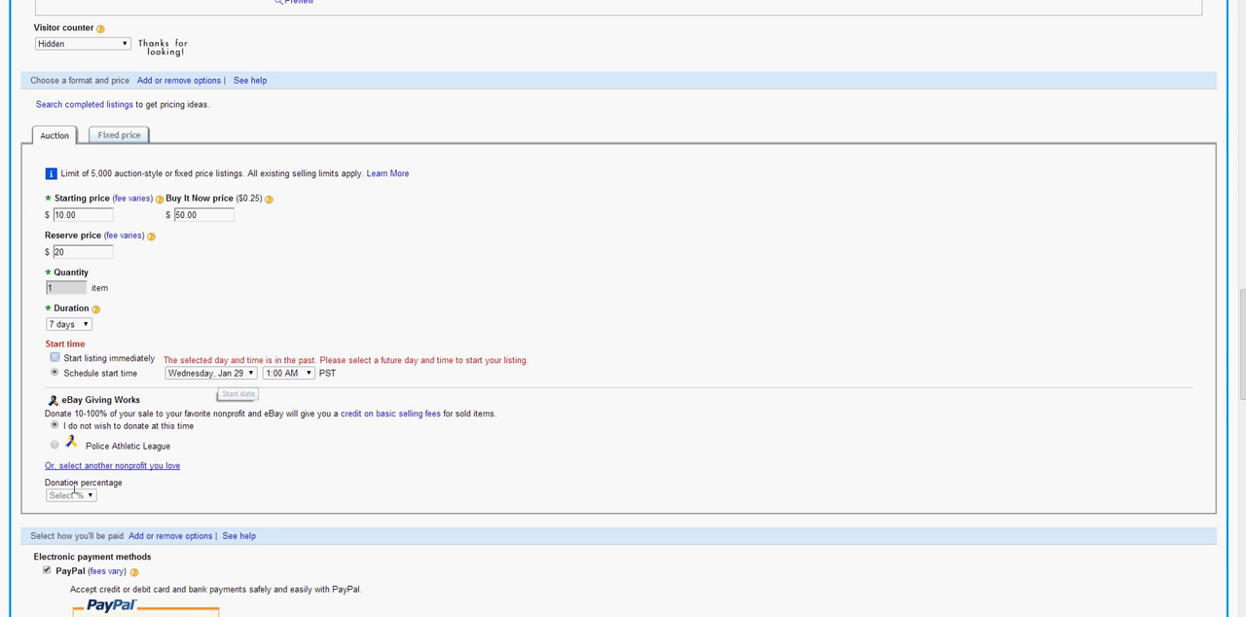
Switch the listing format to Fixed price, set it to start immediately, and submit the form
click(125, 141)
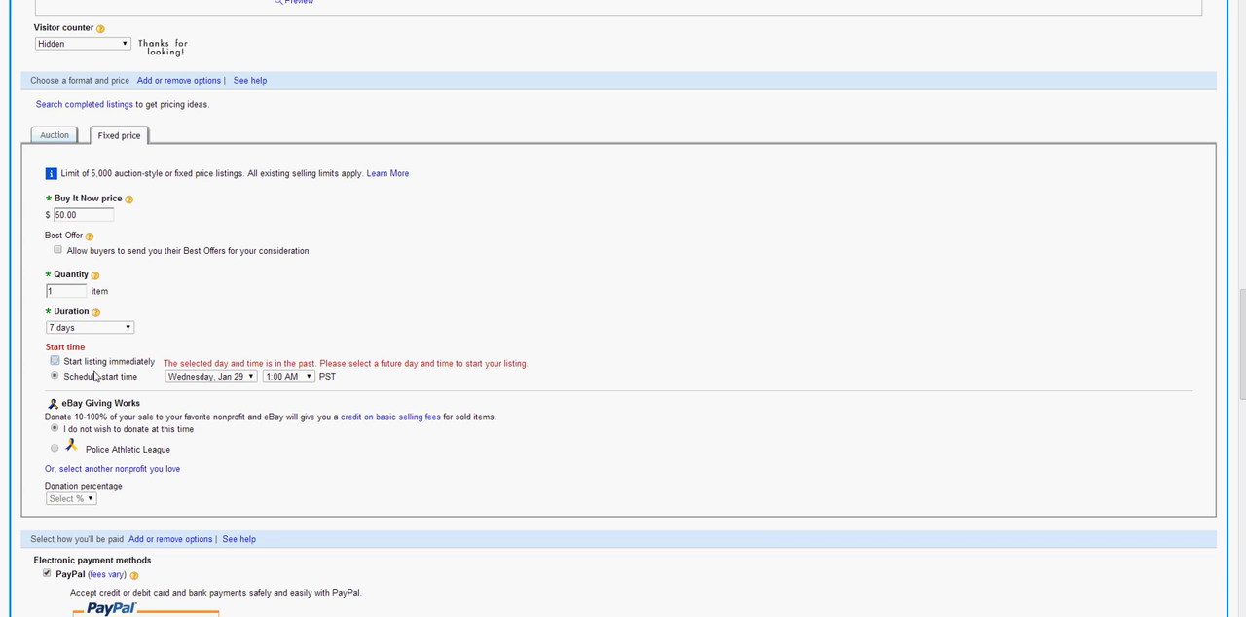
click(56, 363)
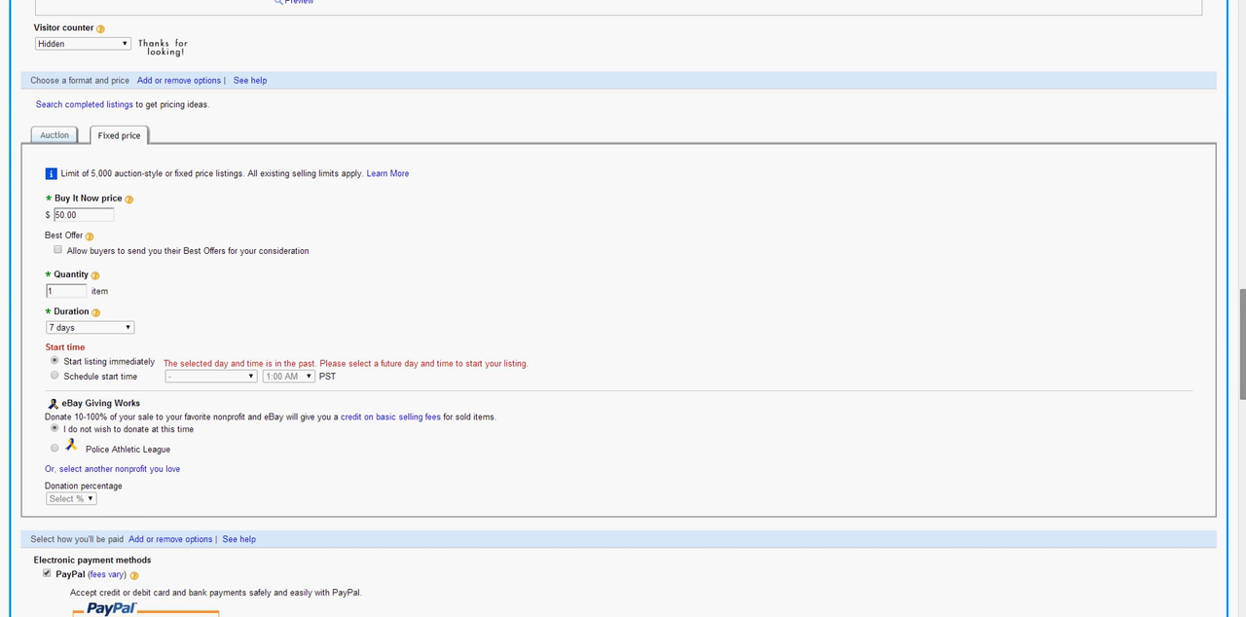
scroll(1243, 346, down, 1)
scroll(1243, 346, down, 10)
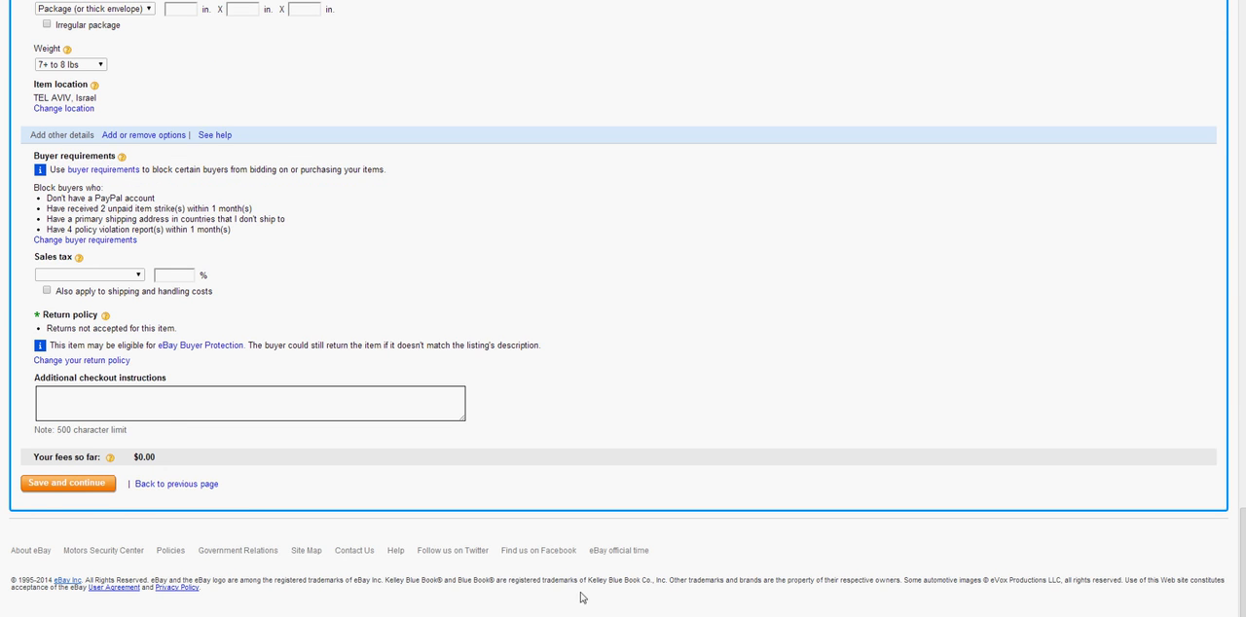
click(89, 484)
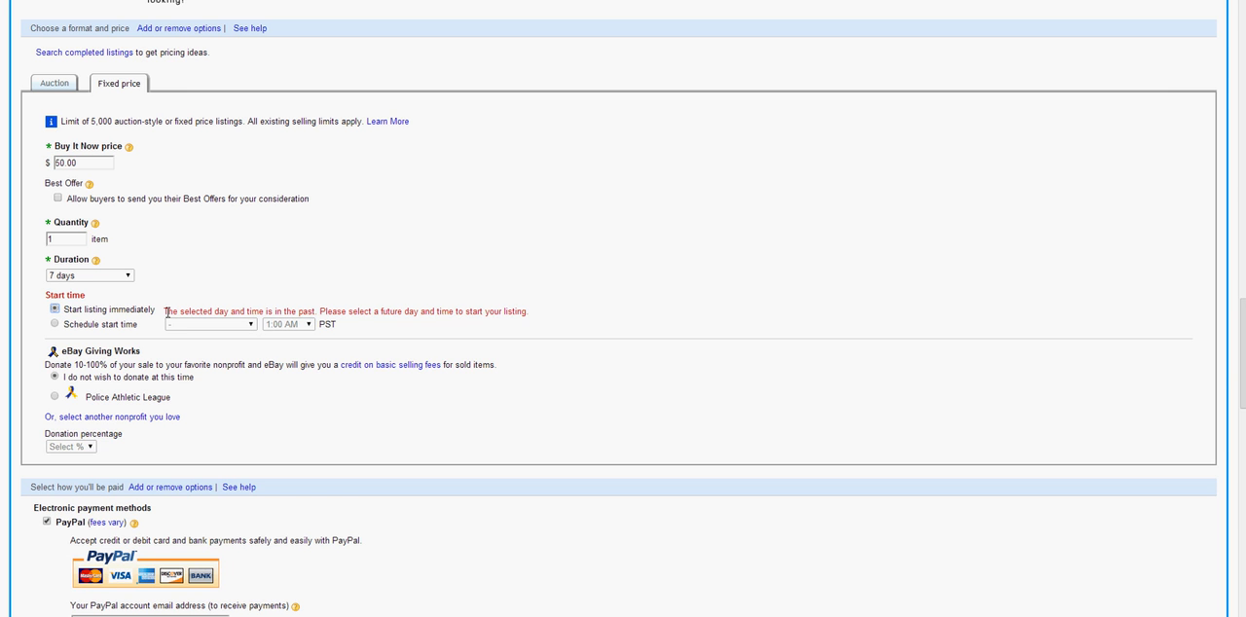
Return to the scheduled start time, keeping Wednesday, Jan 29 as the date, and submit the form again
click(55, 324)
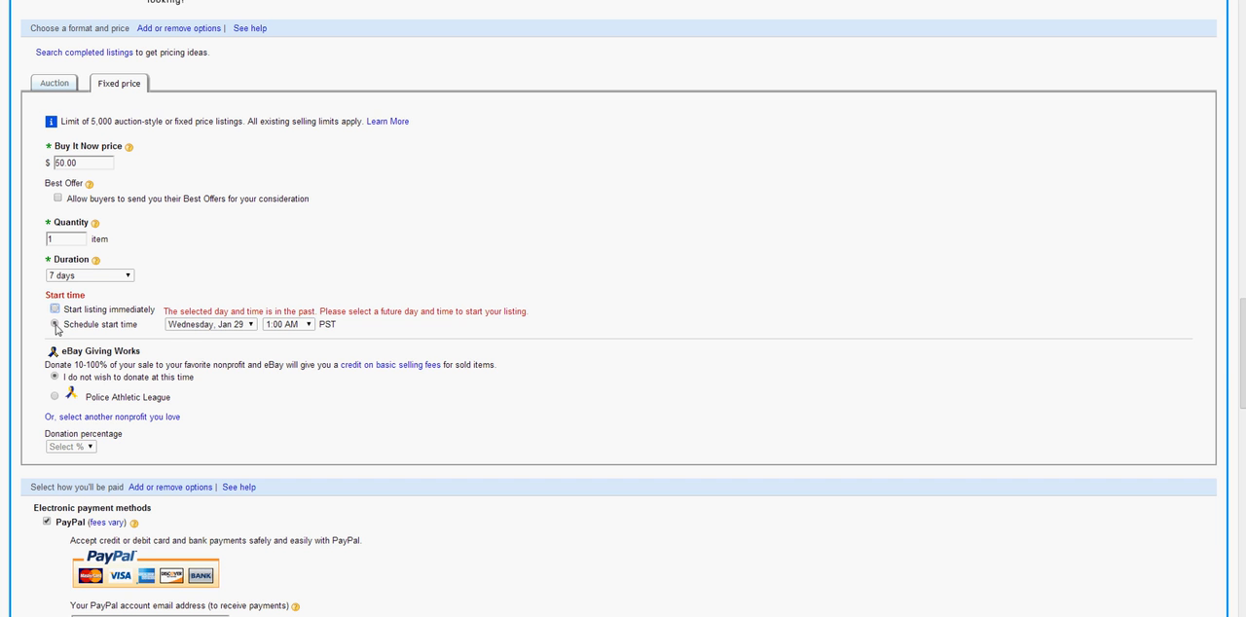
click(224, 328)
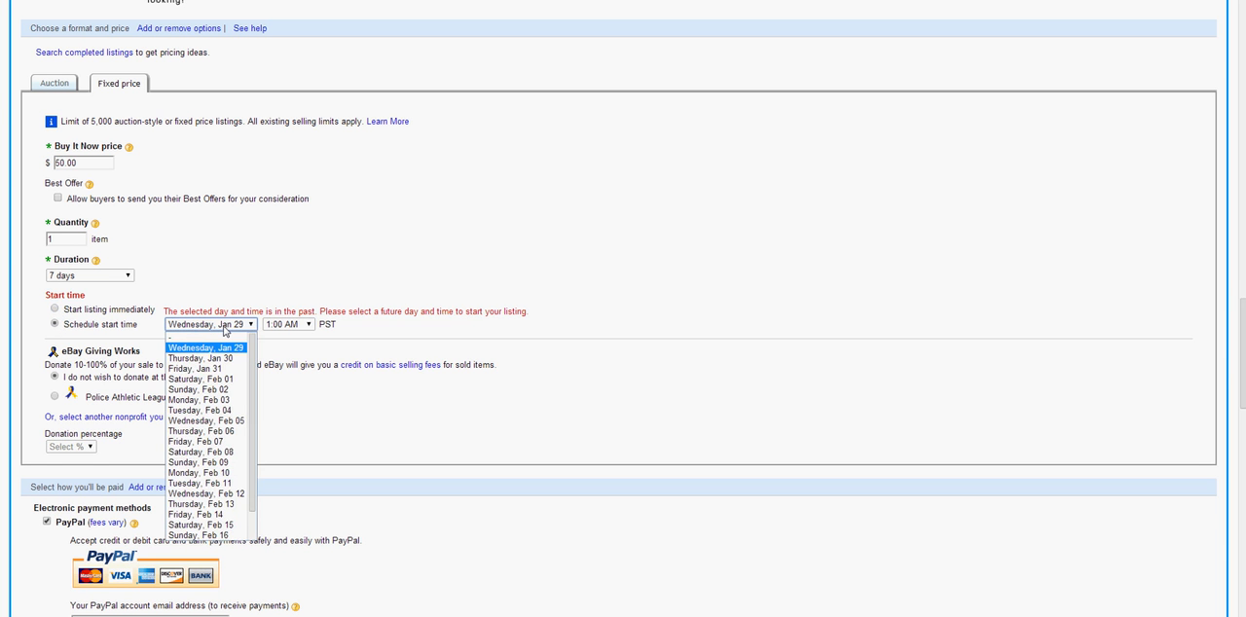
click(224, 329)
drag(1242, 331, 1242, 531)
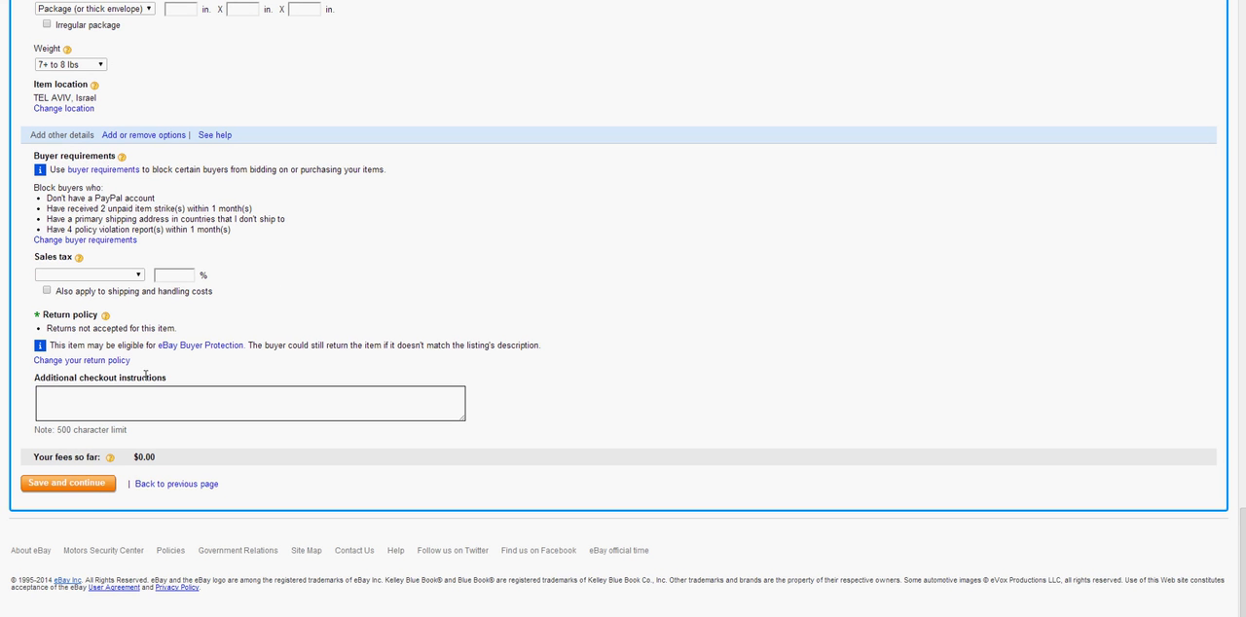
click(93, 483)
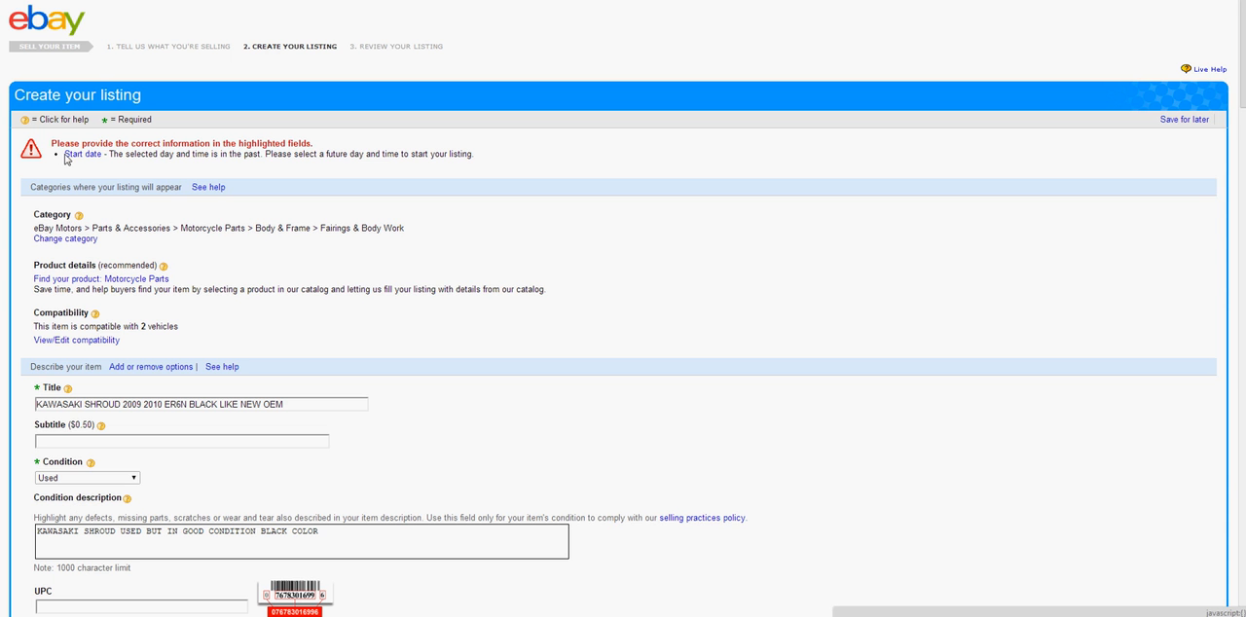
Change the flagged start date to Thursday, Jan 30 at 1:00 AM and save the form to continue to the review page
scroll(44, 234, down, 1)
scroll(43, 252, down, 20)
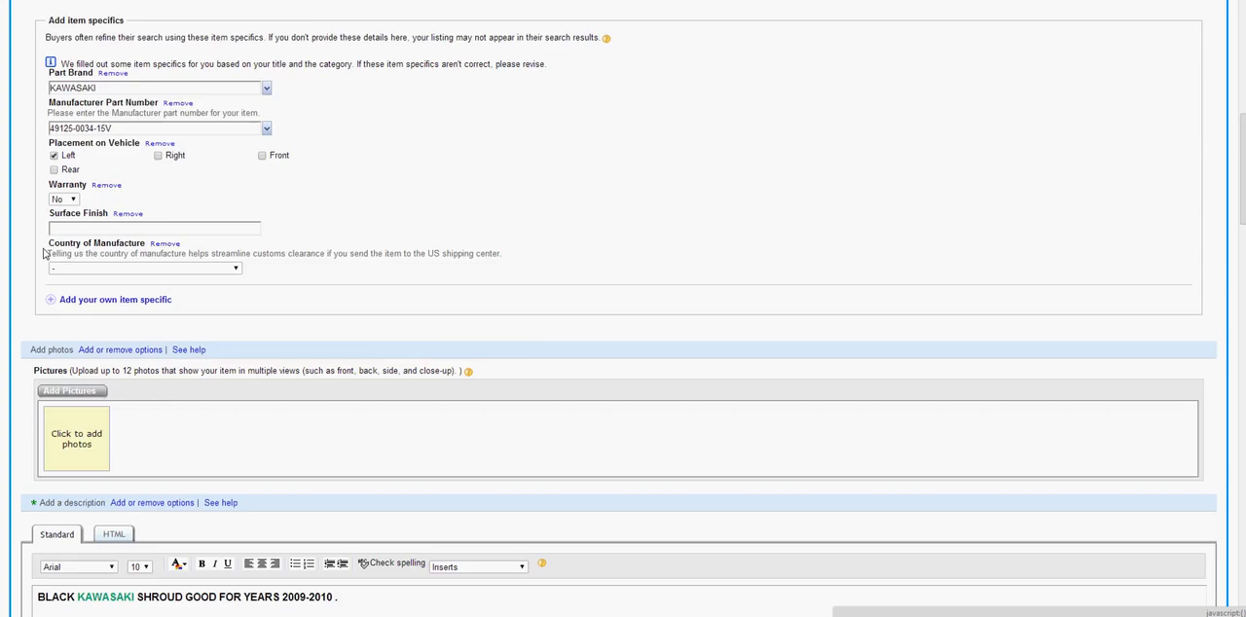
scroll(45, 249, down, 5)
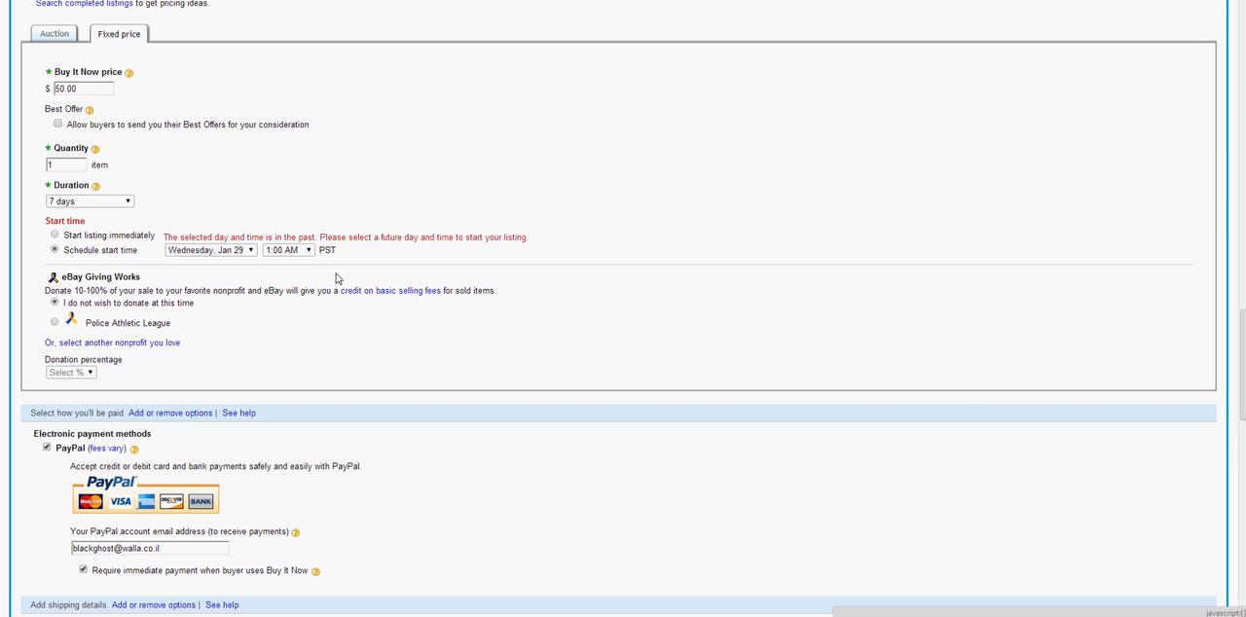
drag(332, 237, 530, 237)
click(238, 257)
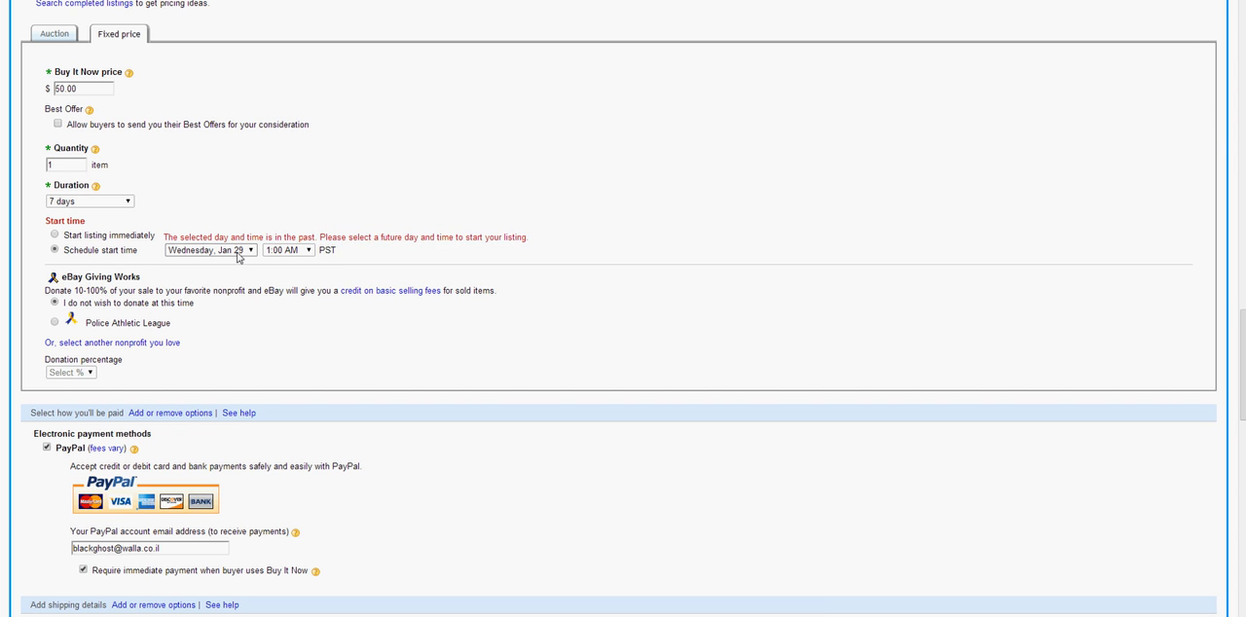
click(287, 254)
click(297, 252)
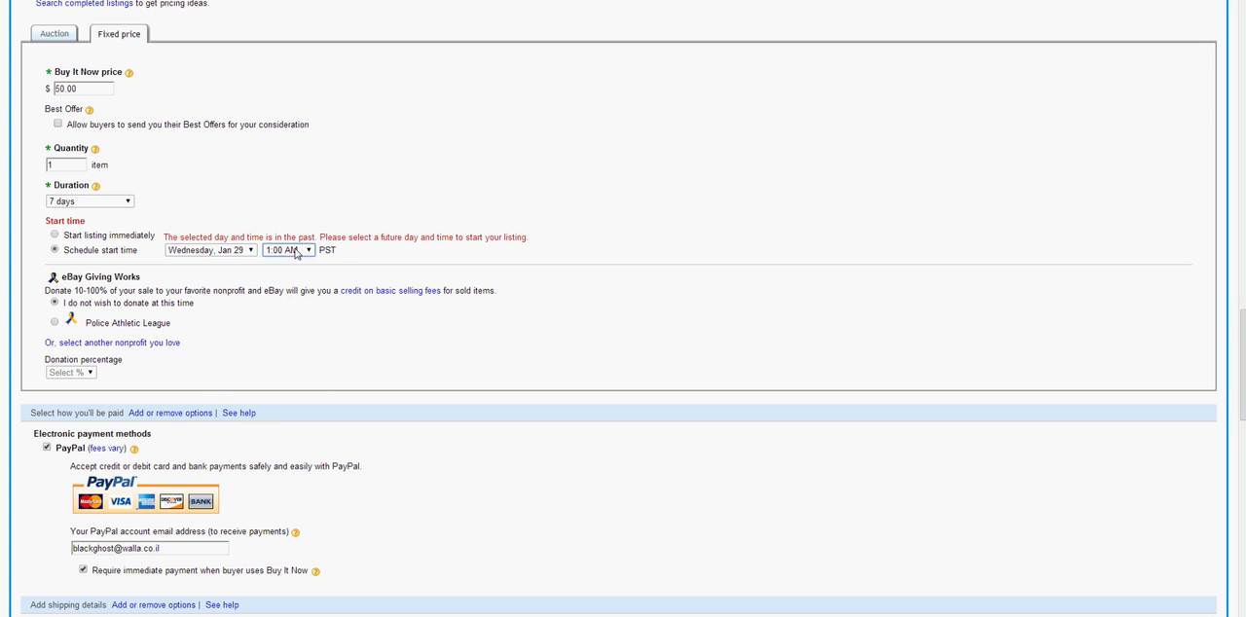
click(234, 250)
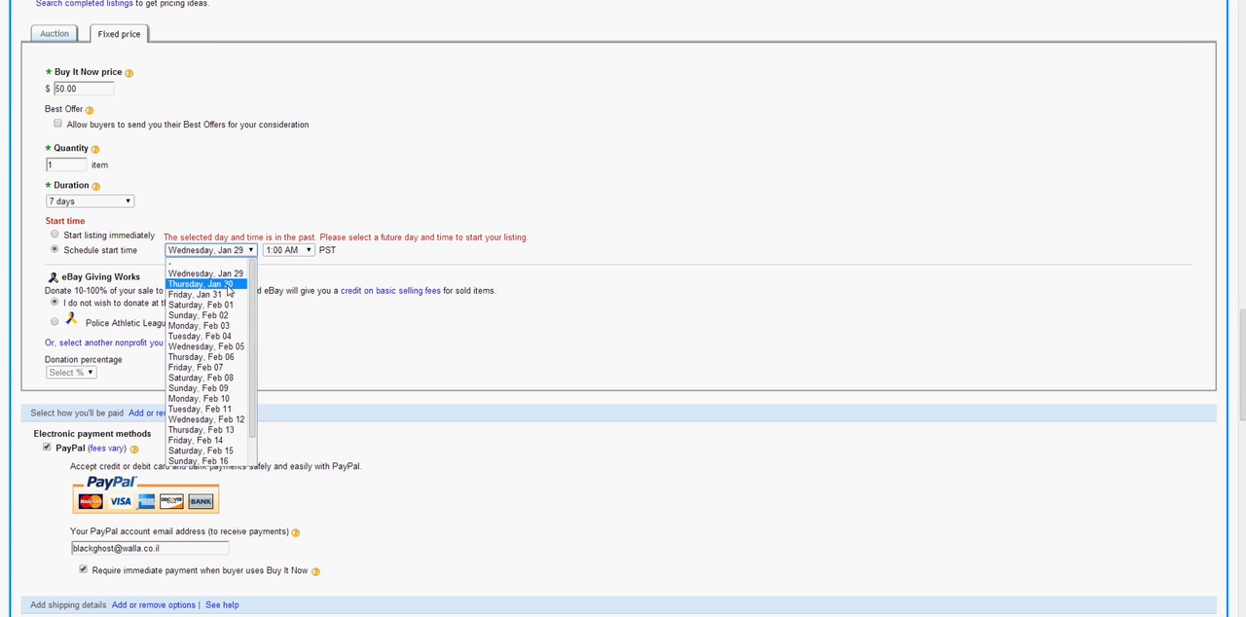
click(230, 284)
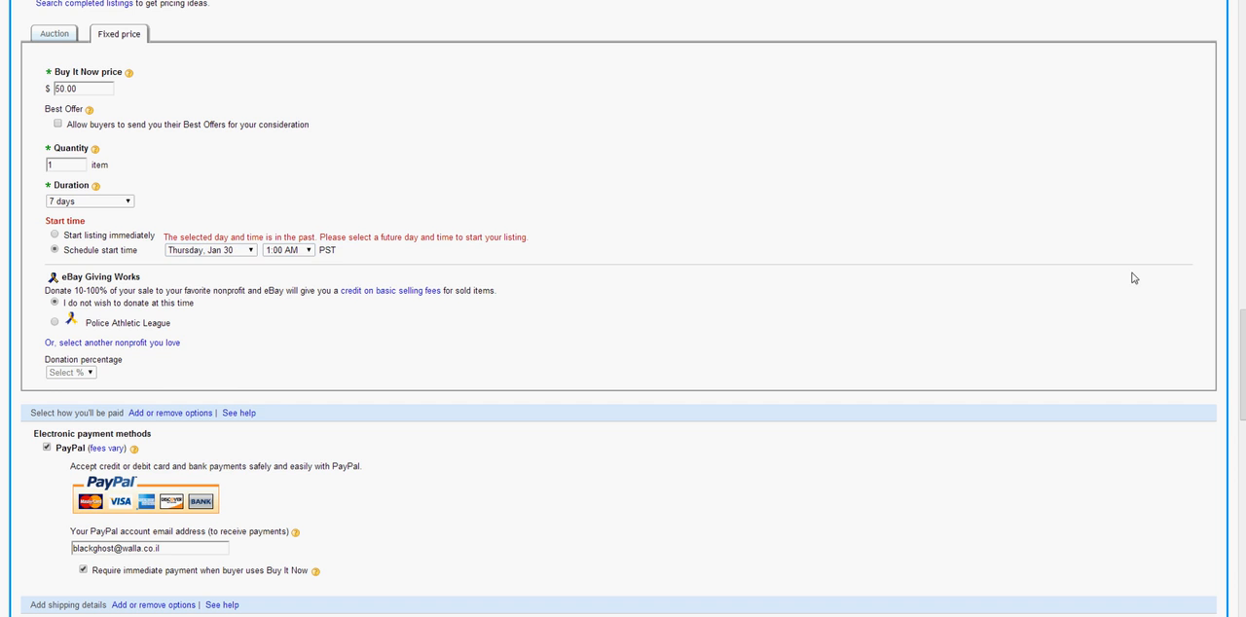
scroll(166, 532, down, 11)
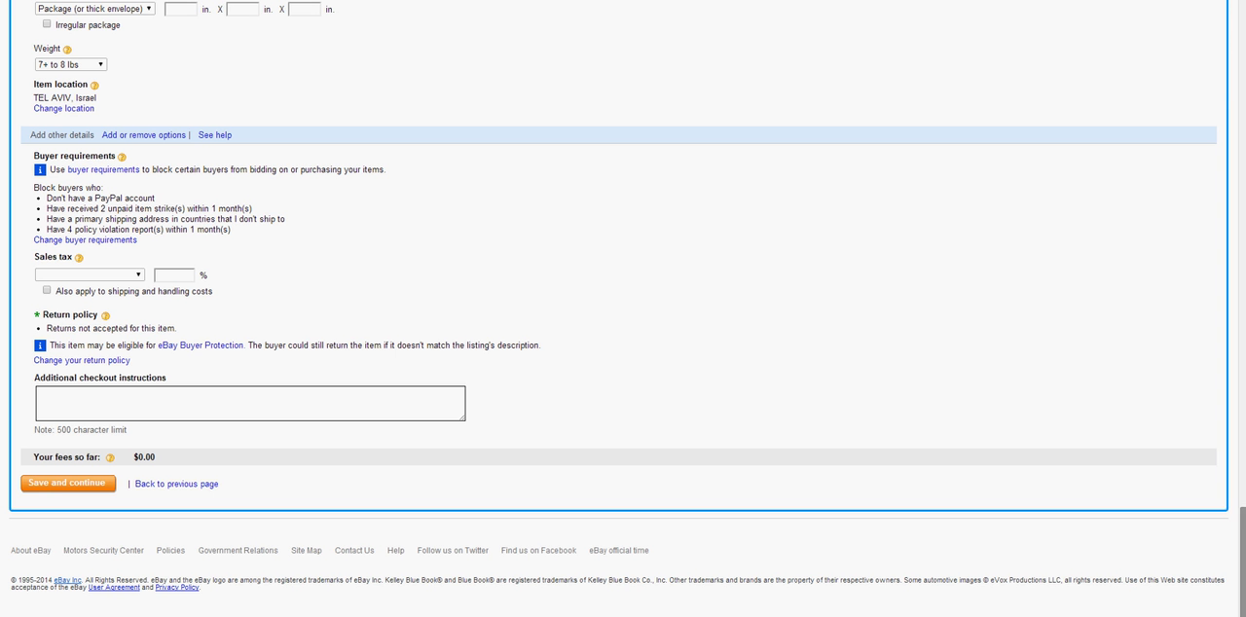
click(61, 484)
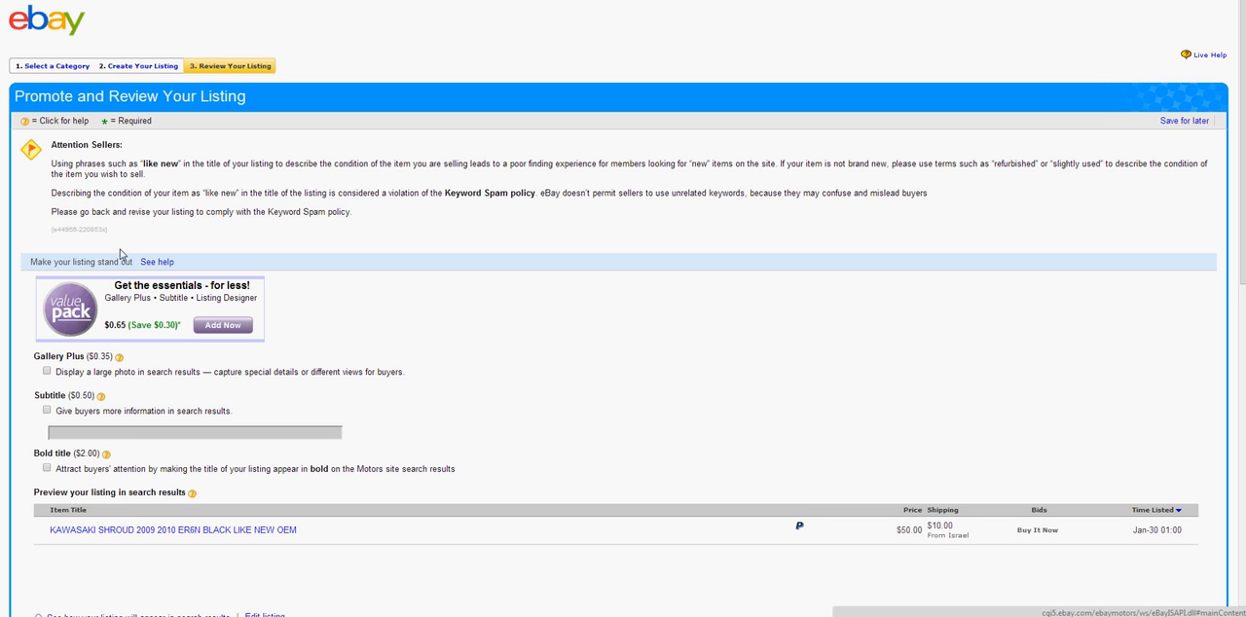
Try the Gallery Plus, Subtitle and Bold title upgrades one at a time, switching each off again
click(47, 371)
click(47, 372)
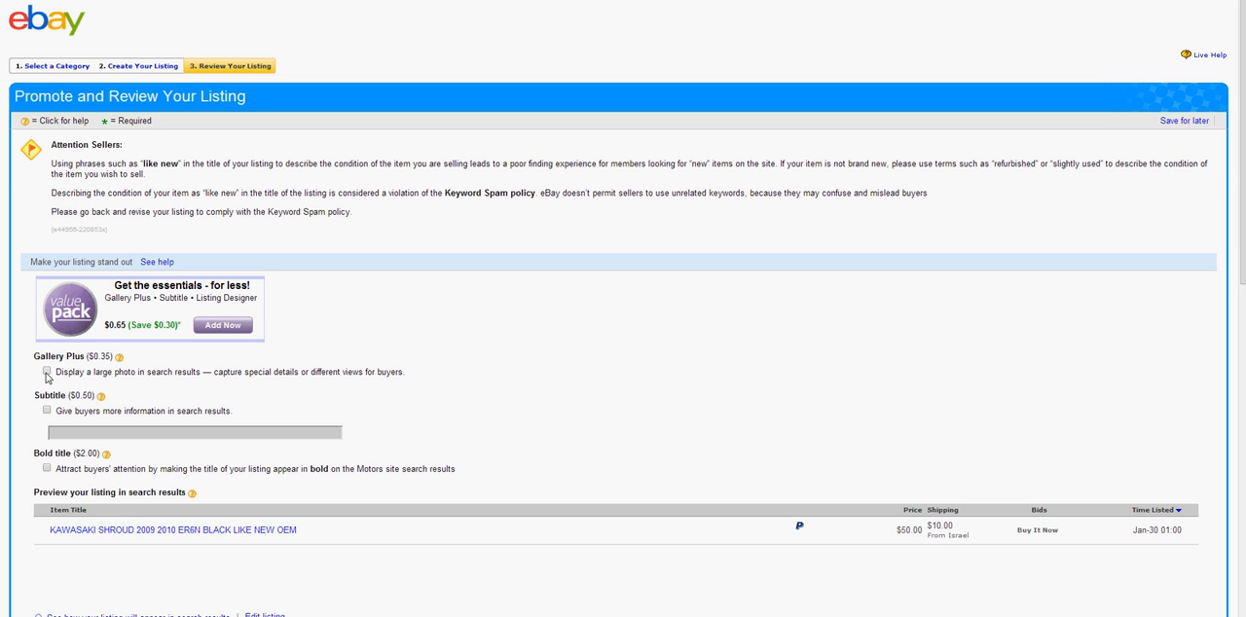
click(46, 412)
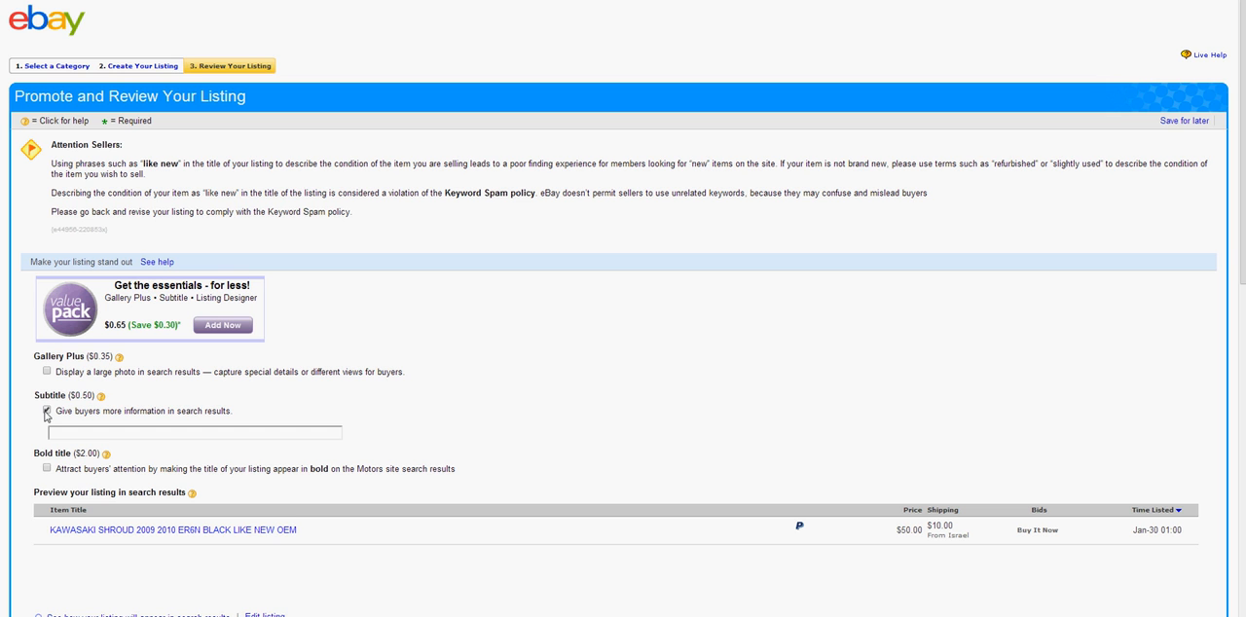
click(46, 412)
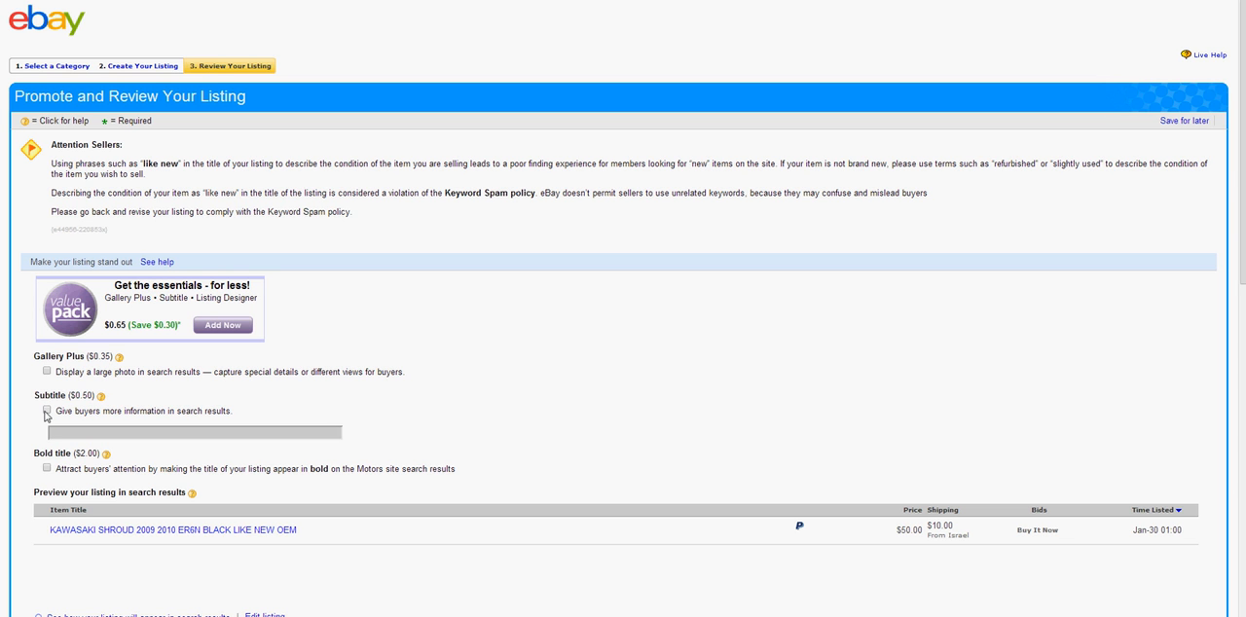
click(46, 469)
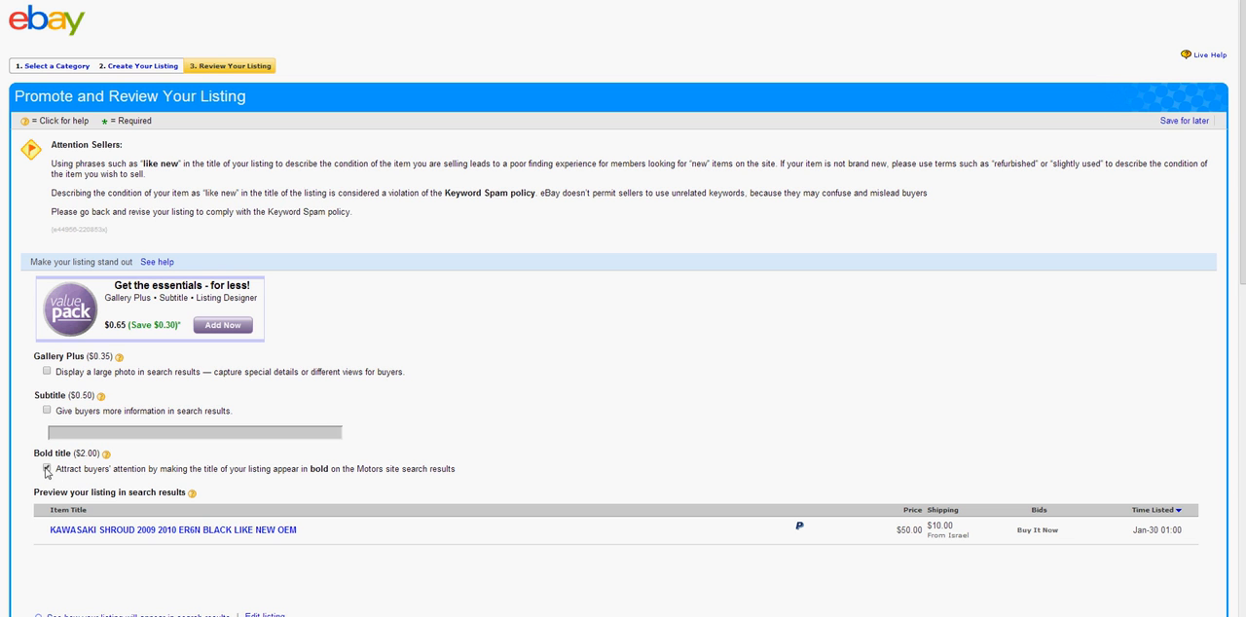
click(46, 471)
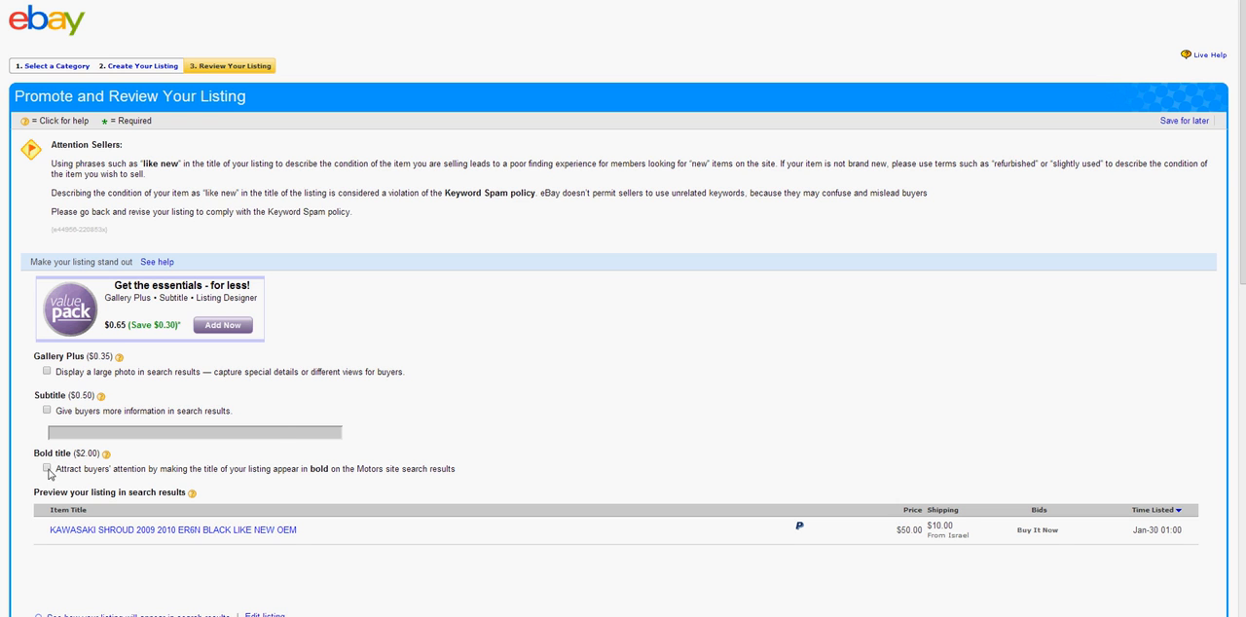
Review the recommendations, preview section and listing fees, and open the listing title in the search results preview
scroll(504, 318, down, 3)
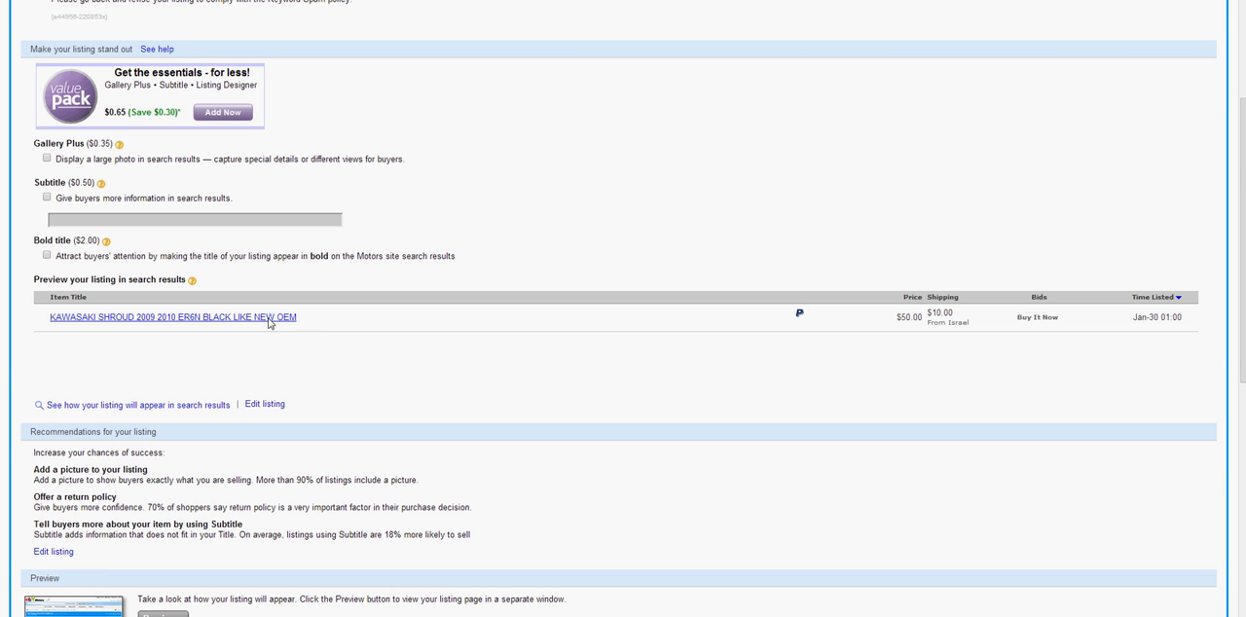
scroll(269, 325, down, 4)
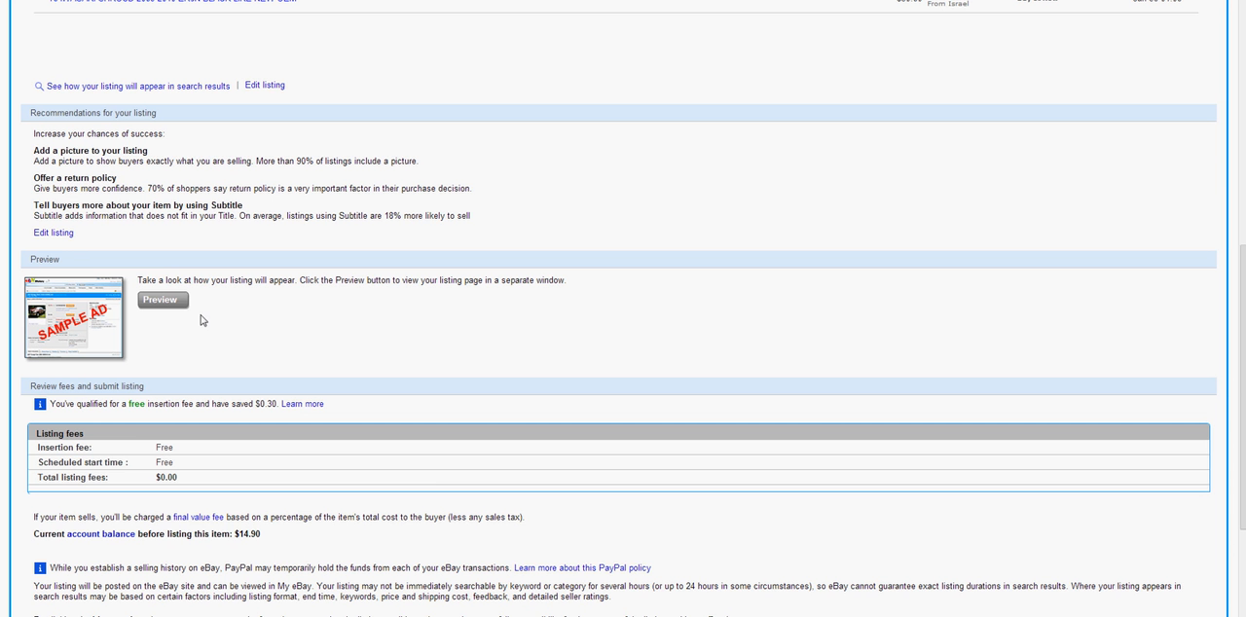
scroll(170, 310, down, 3)
scroll(168, 308, up, 6)
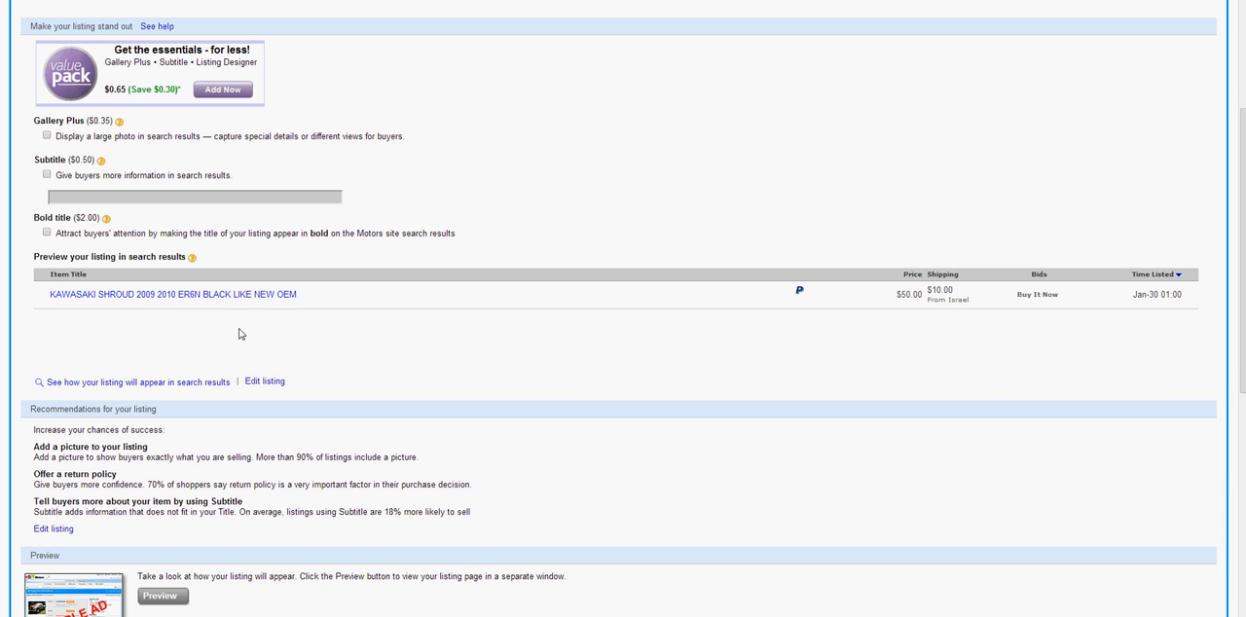
click(241, 298)
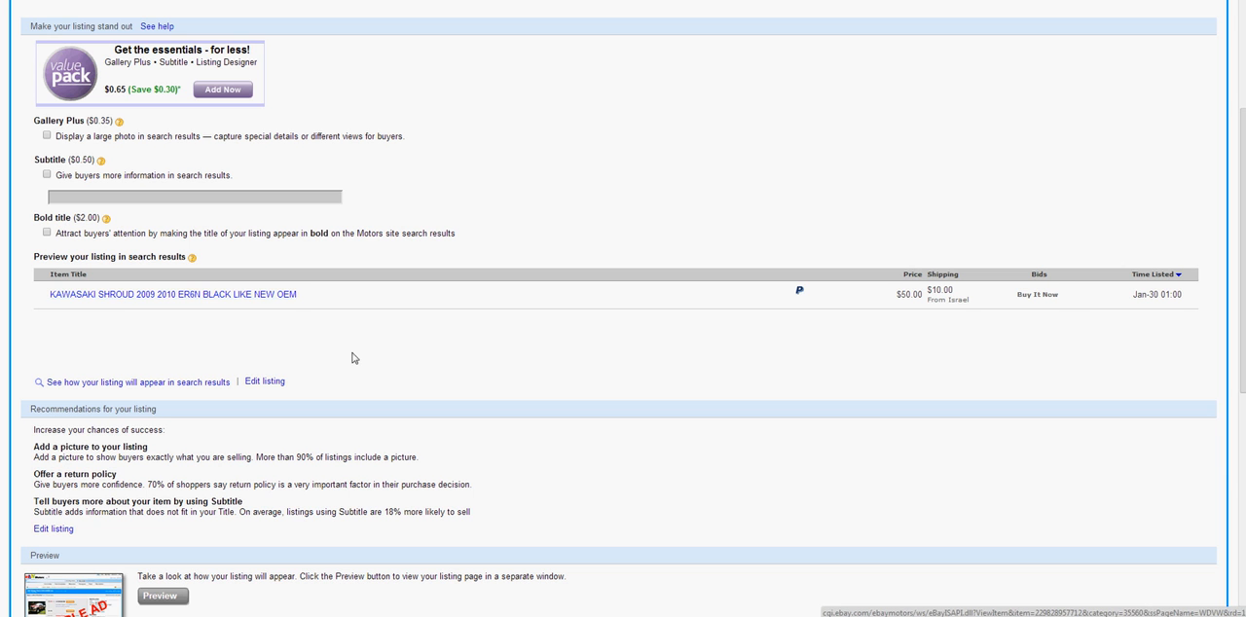
Open the full listing preview in its own maximized window and check the compatibility text in the description
scroll(391, 368, down, 3)
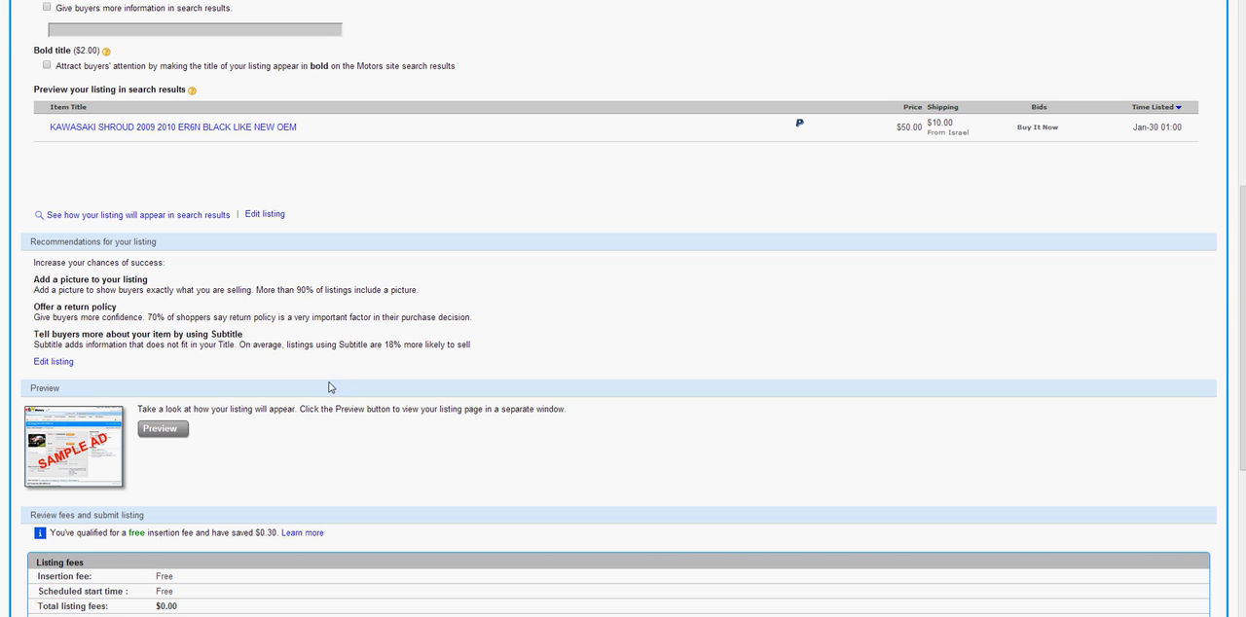
click(180, 432)
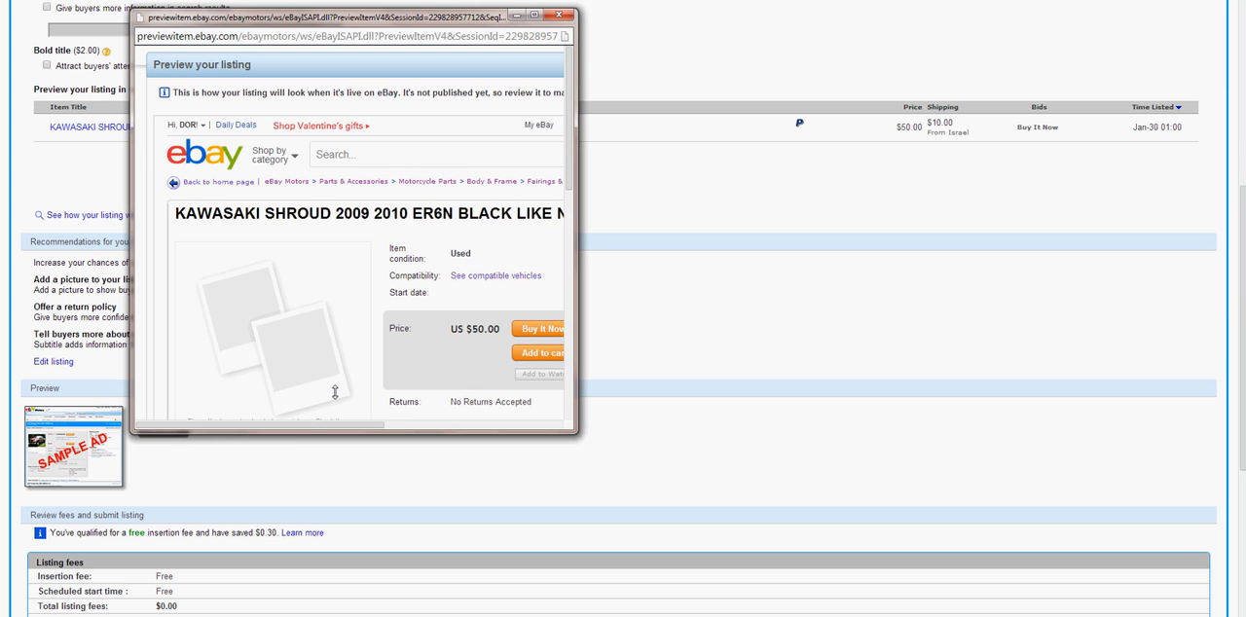
click(533, 15)
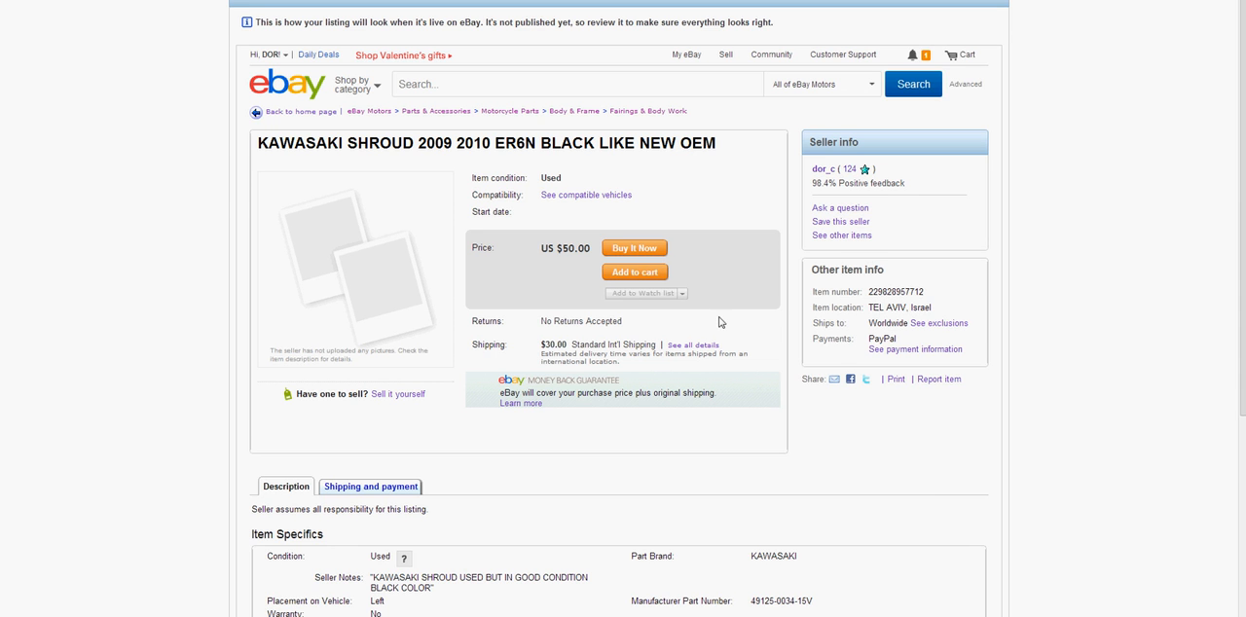
scroll(720, 322, down, 2)
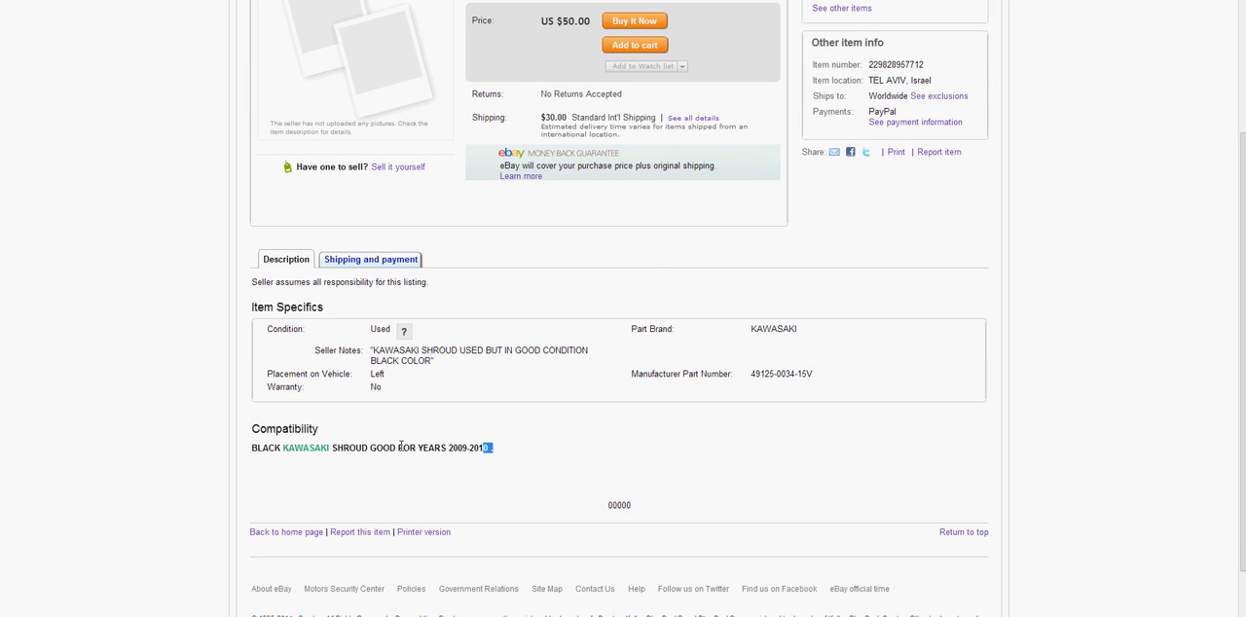
drag(491, 449, 273, 426)
click(438, 353)
scroll(445, 347, up, 2)
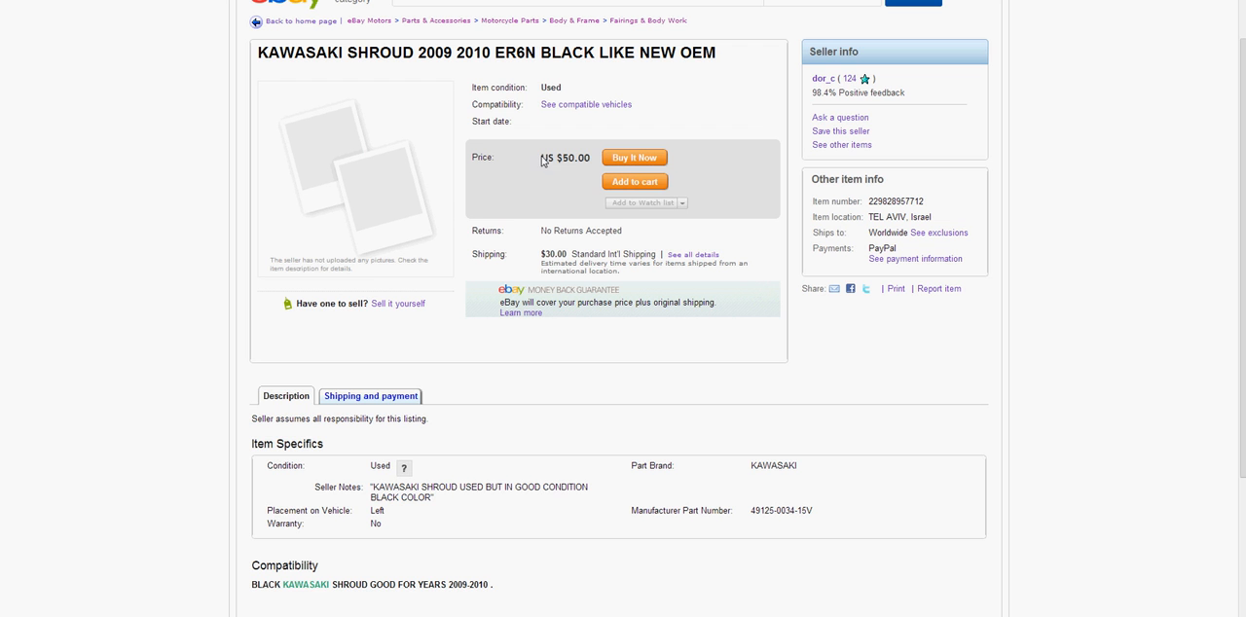
Check the price, shipping cost and title in the listing preview
triple_click(564, 158)
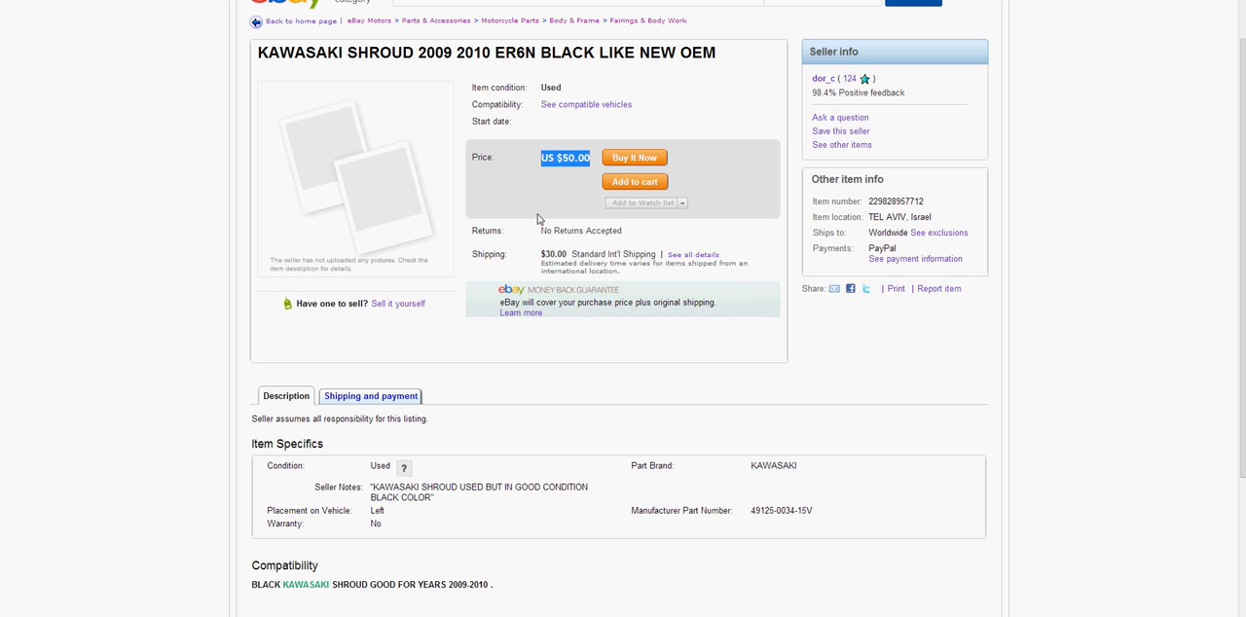
triple_click(557, 254)
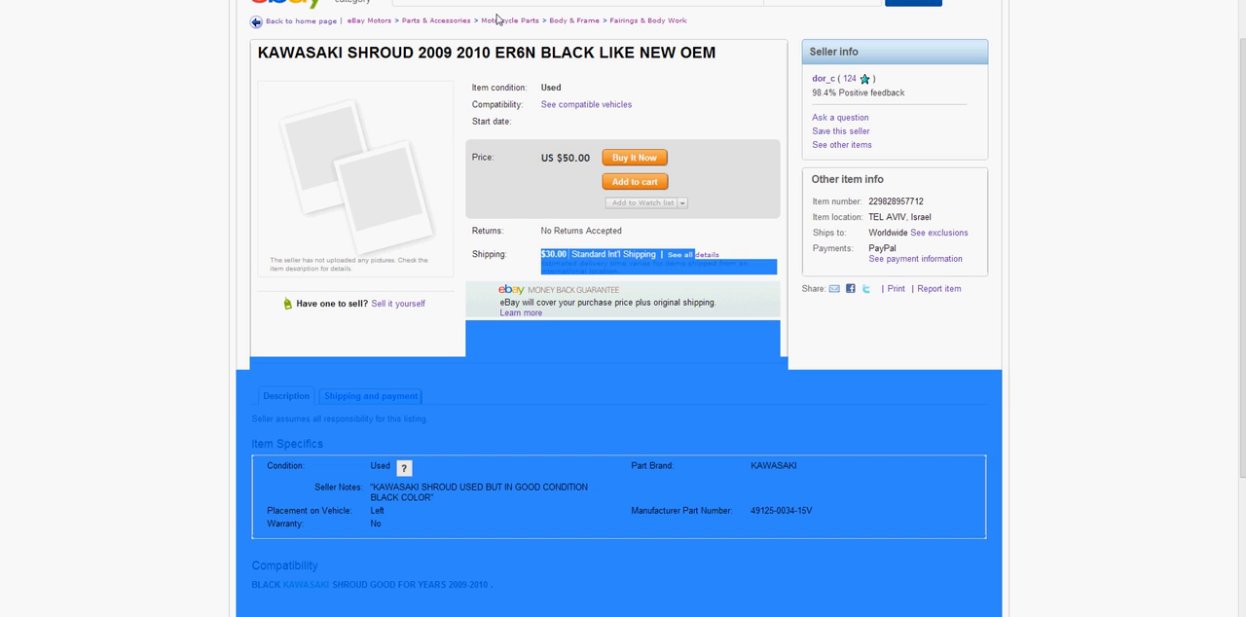
triple_click(499, 56)
drag(564, 89, 484, 90)
click(486, 92)
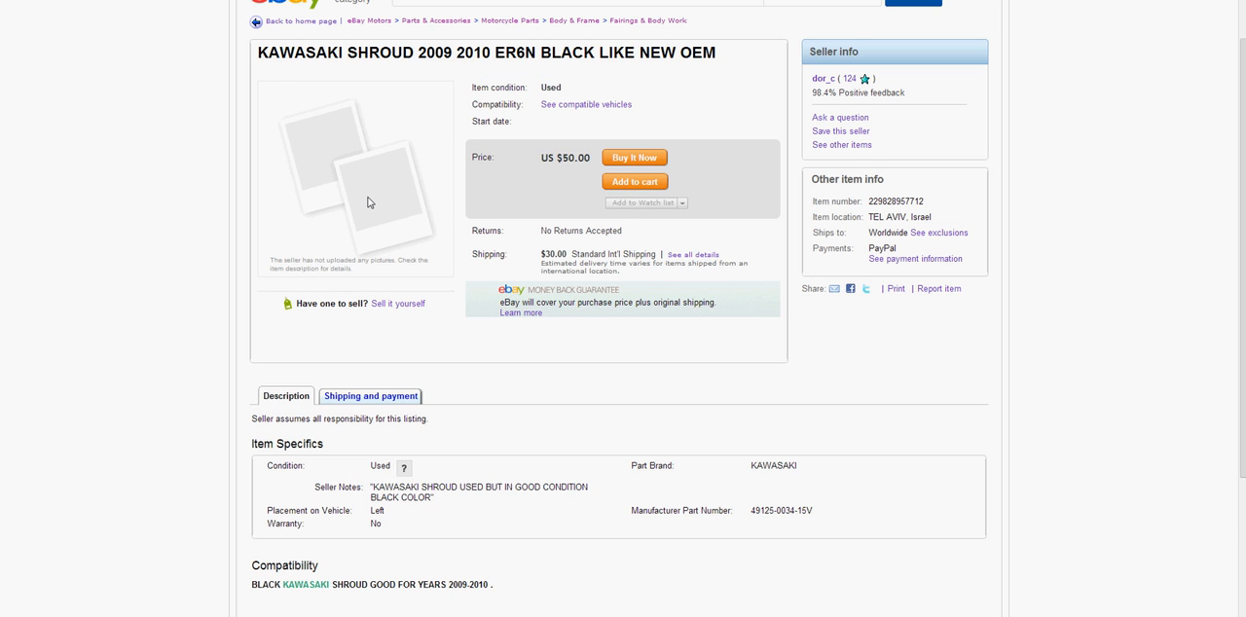
Examine the item specifics in the preview, including the manufacturer part number, and return to the listing header
scroll(365, 207, down, 3)
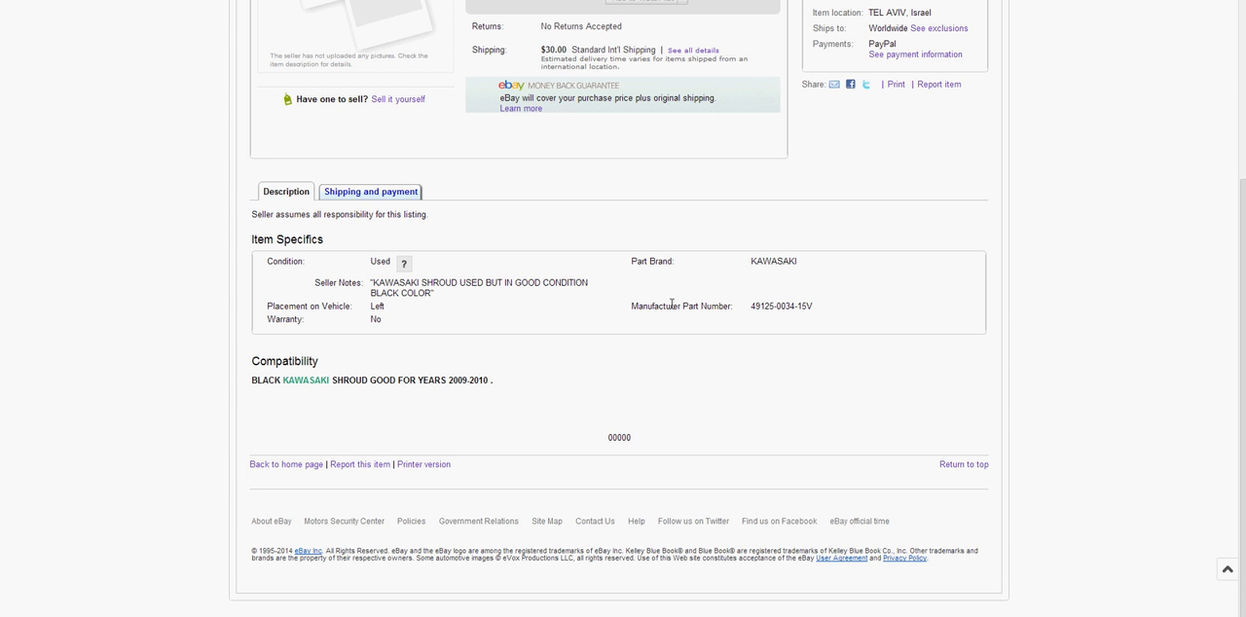
drag(824, 314, 644, 305)
click(645, 322)
scroll(662, 328, up, 3)
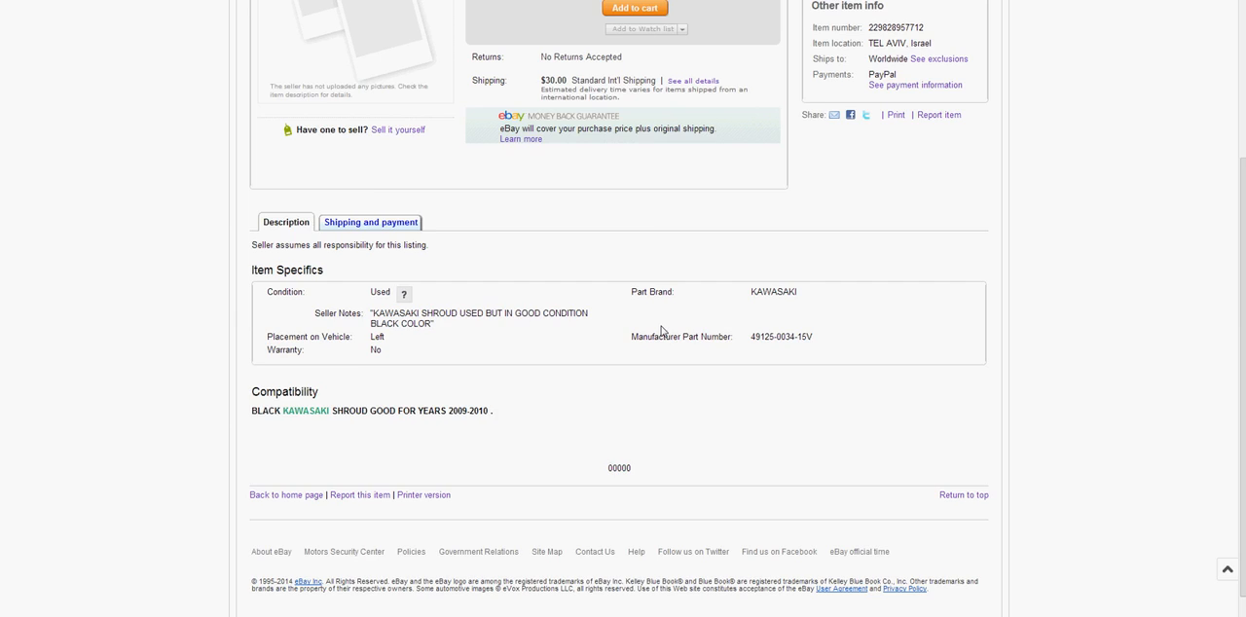
drag(871, 185, 854, 181)
click(854, 181)
scroll(863, 120, up, 3)
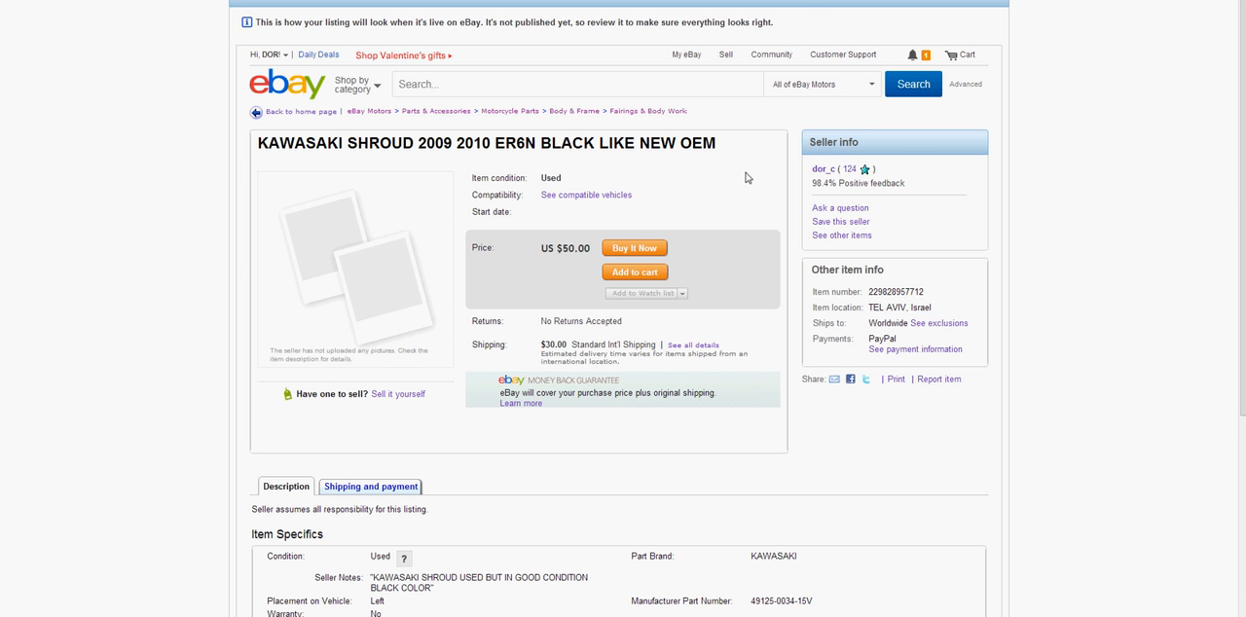
Review the preview's shipping and payment details, then switch back to the item description
scroll(468, 331, down, 3)
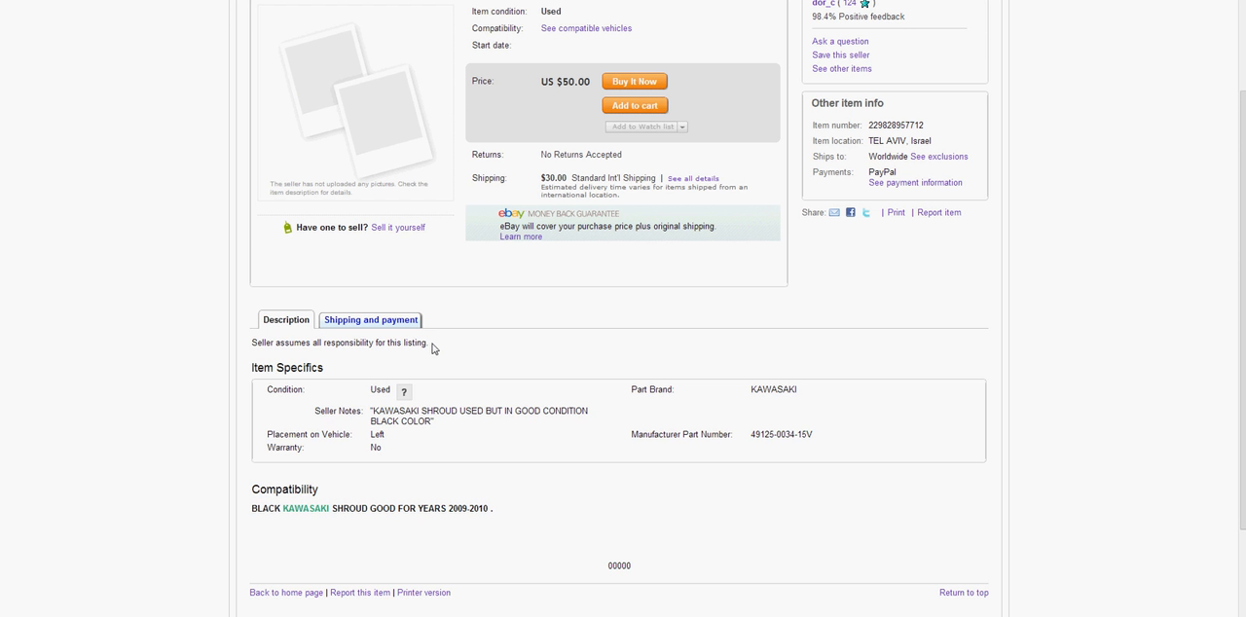
click(386, 321)
scroll(370, 323, down, 2)
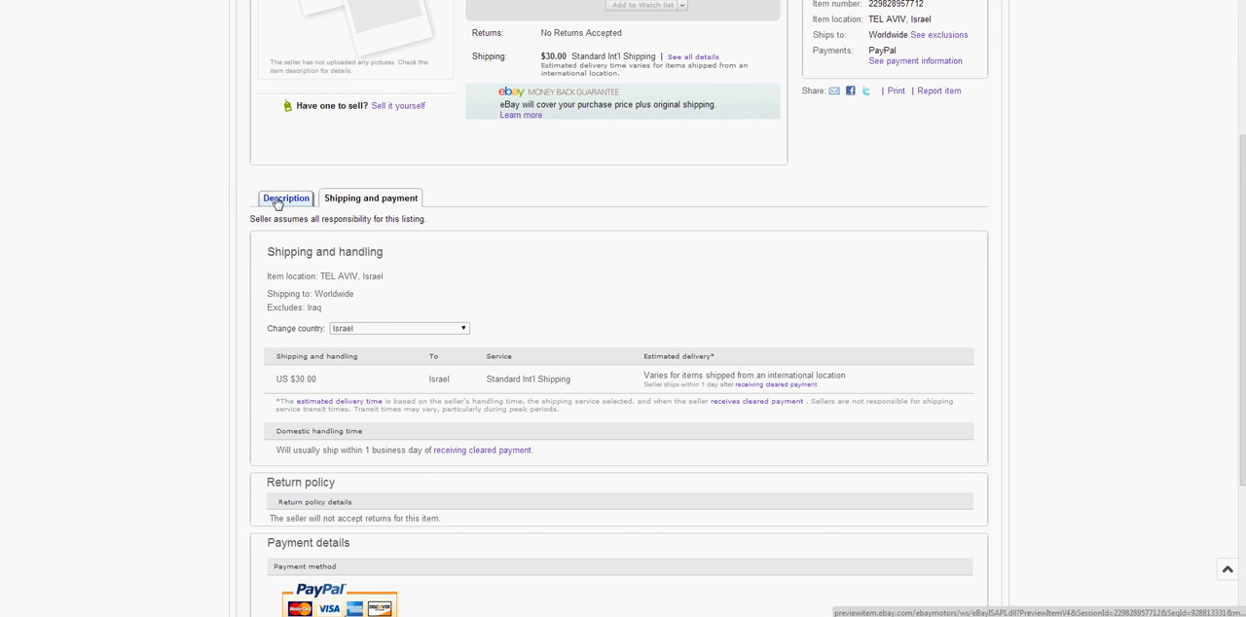
click(277, 201)
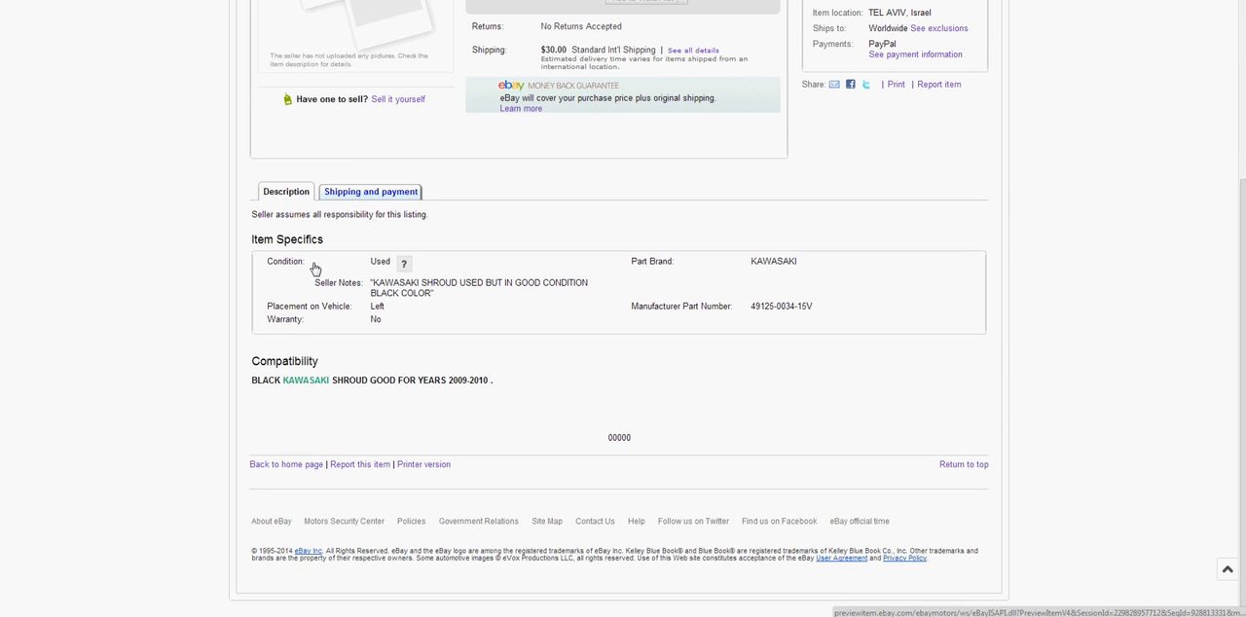
scroll(321, 282, up, 3)
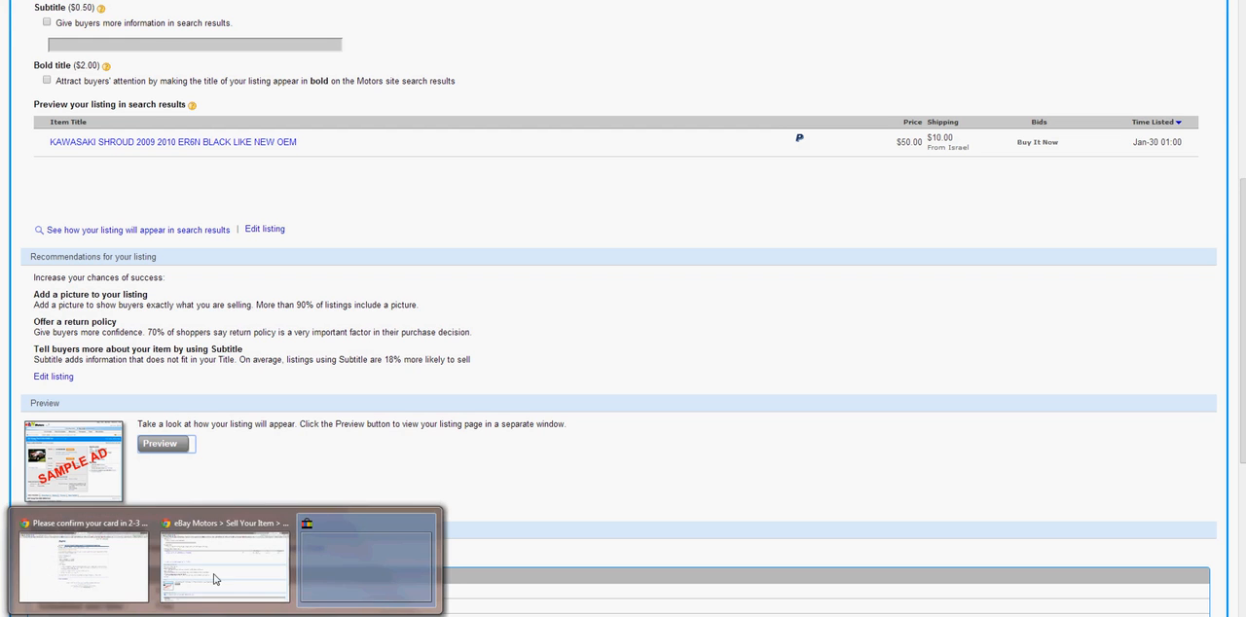
Return to the Sell Your Item review page and check the total listing fees and current account balance
click(215, 580)
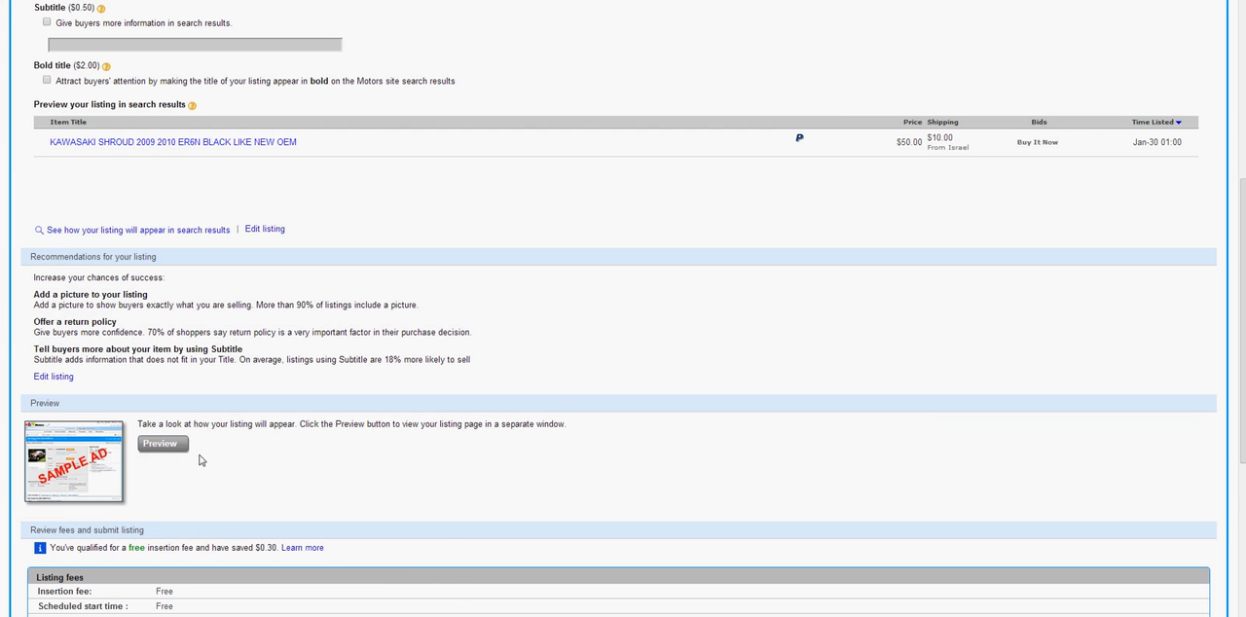
scroll(164, 452, down, 4)
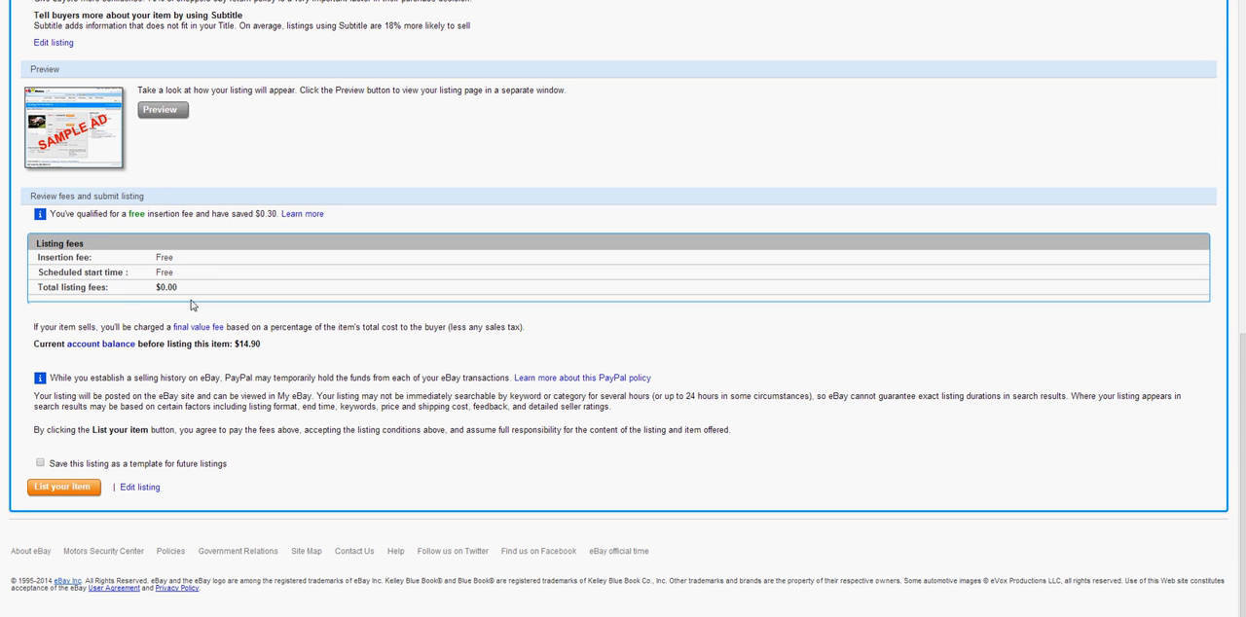
drag(185, 292, 36, 284)
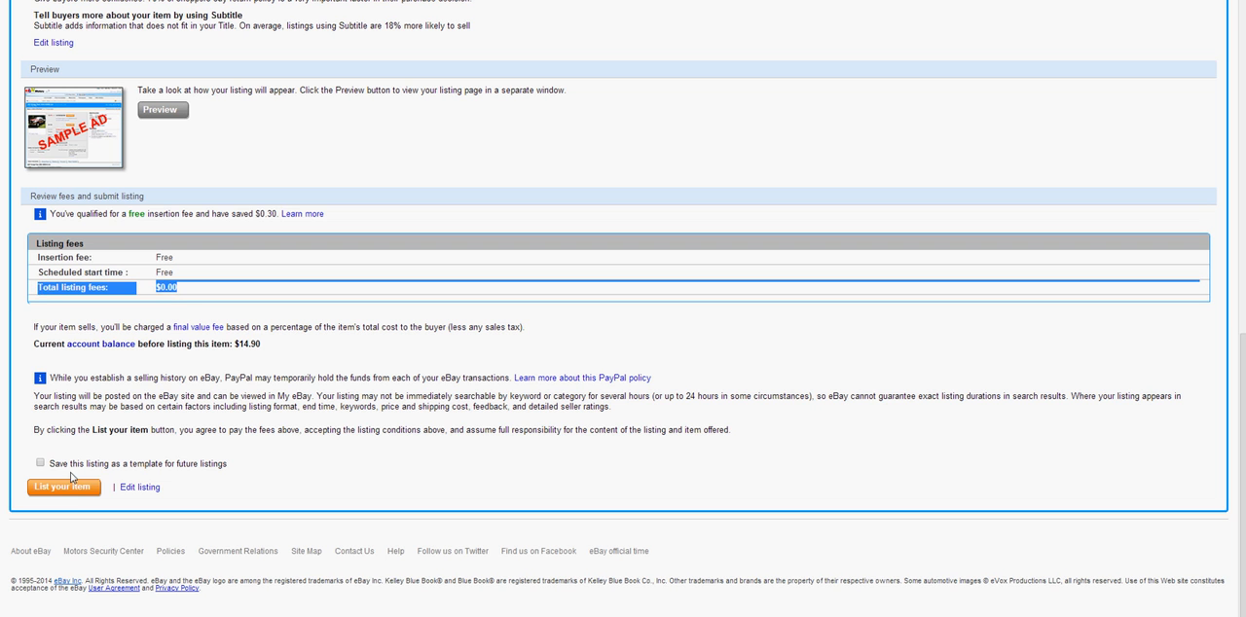
drag(33, 346, 261, 348)
click(261, 346)
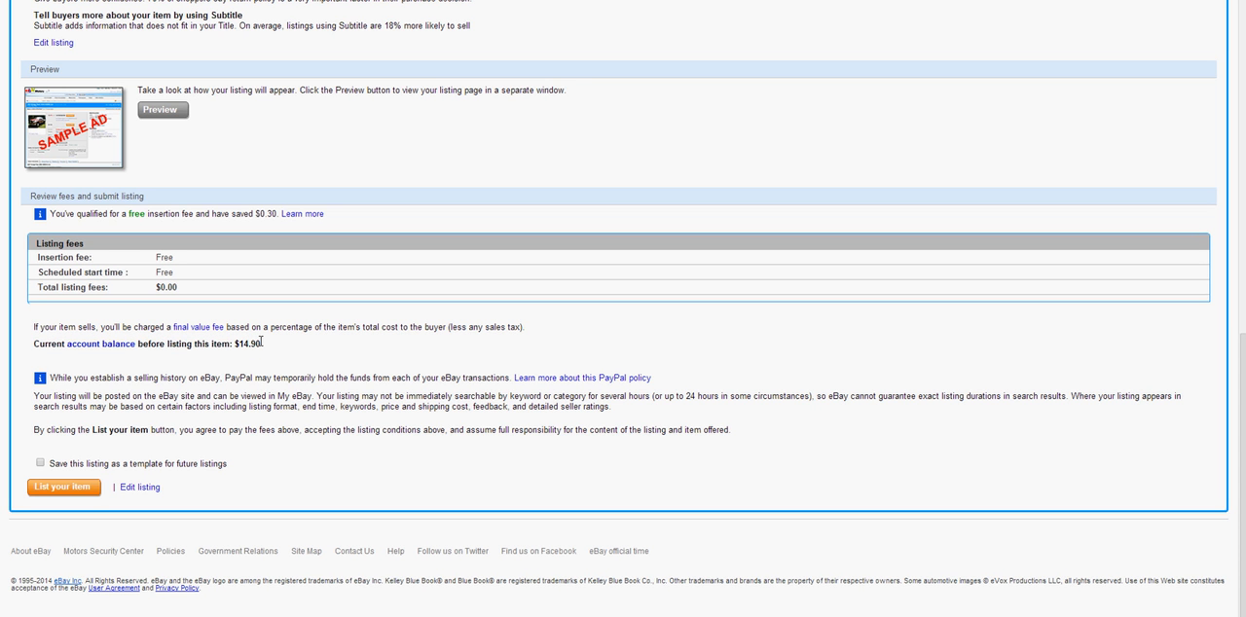
drag(189, 289, 33, 284)
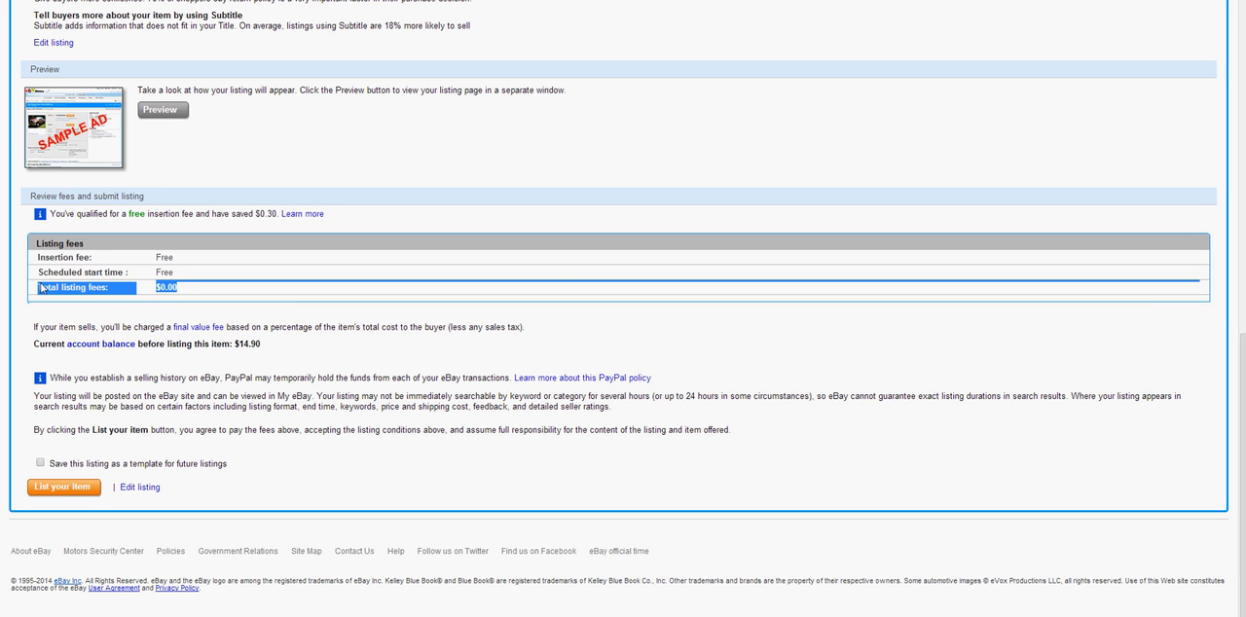
click(52, 298)
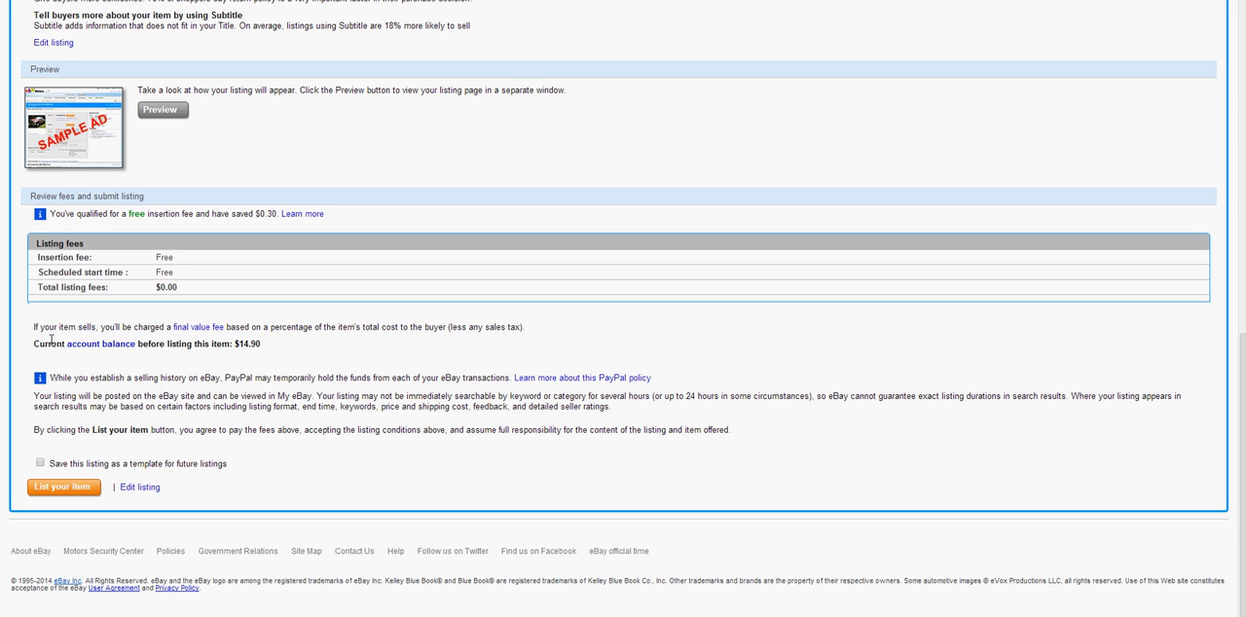
List the item with saving as a template for future listings enabled, and check the start time on the confirmation page
click(41, 464)
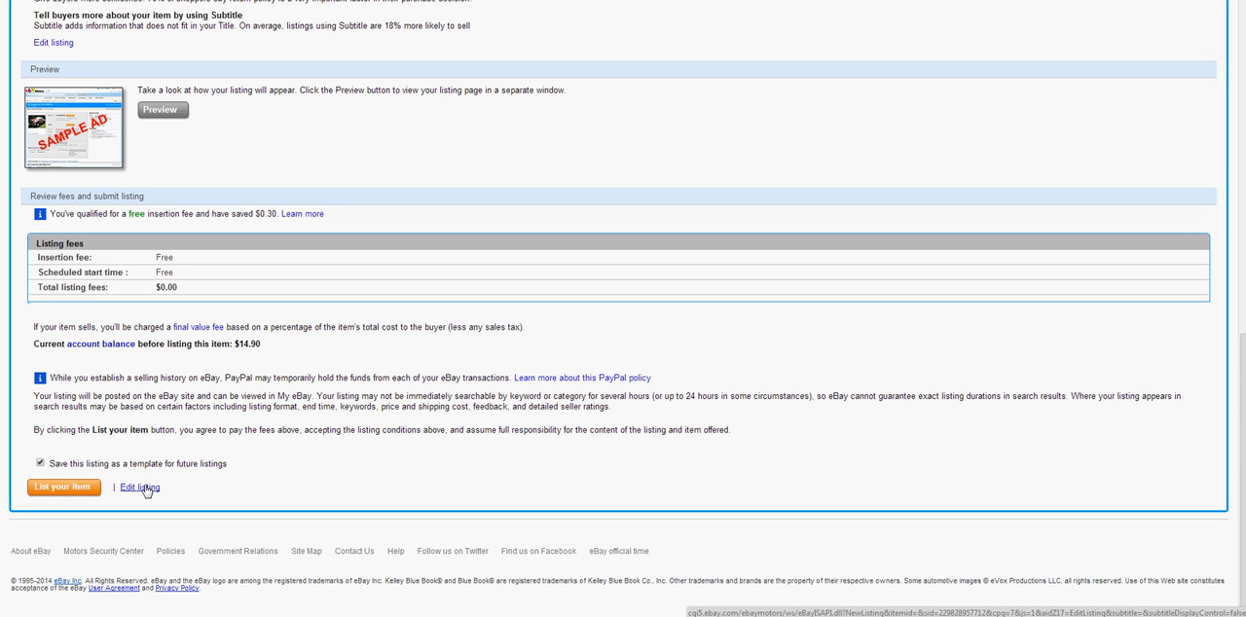
click(68, 490)
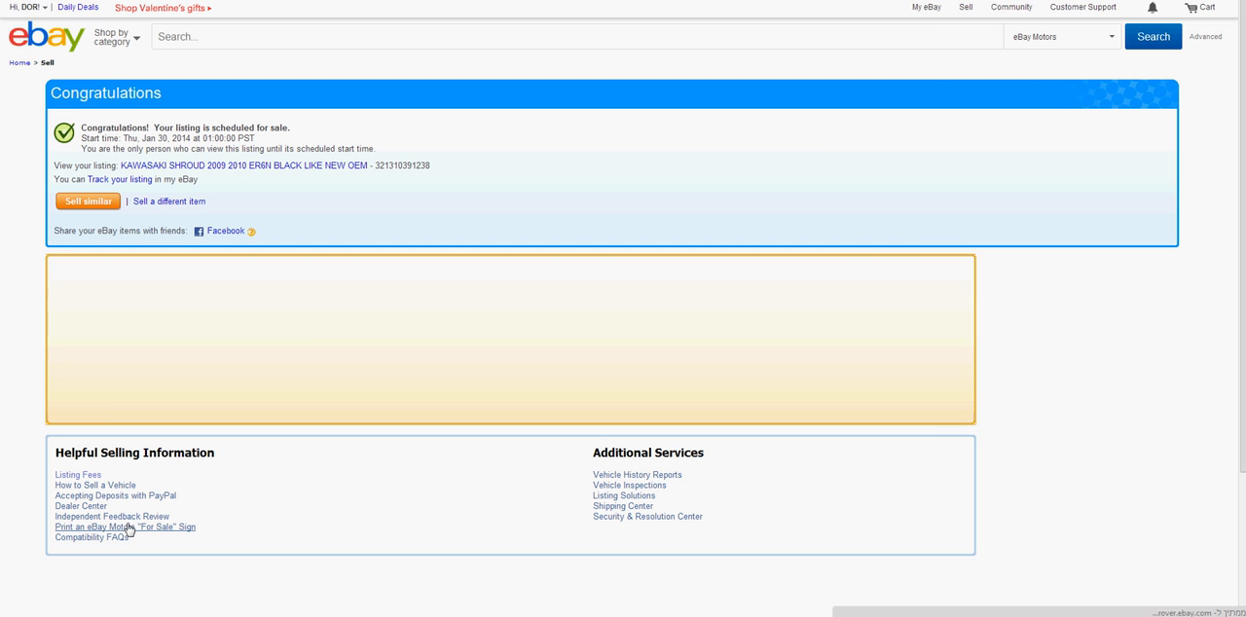
drag(102, 127, 297, 136)
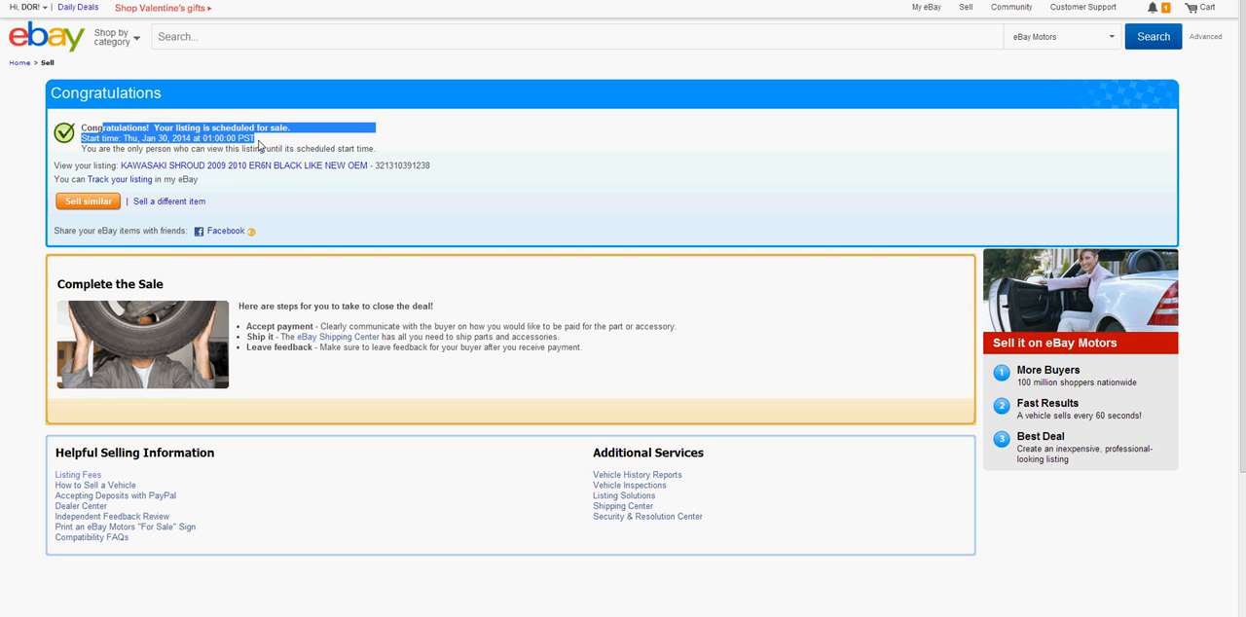
click(259, 145)
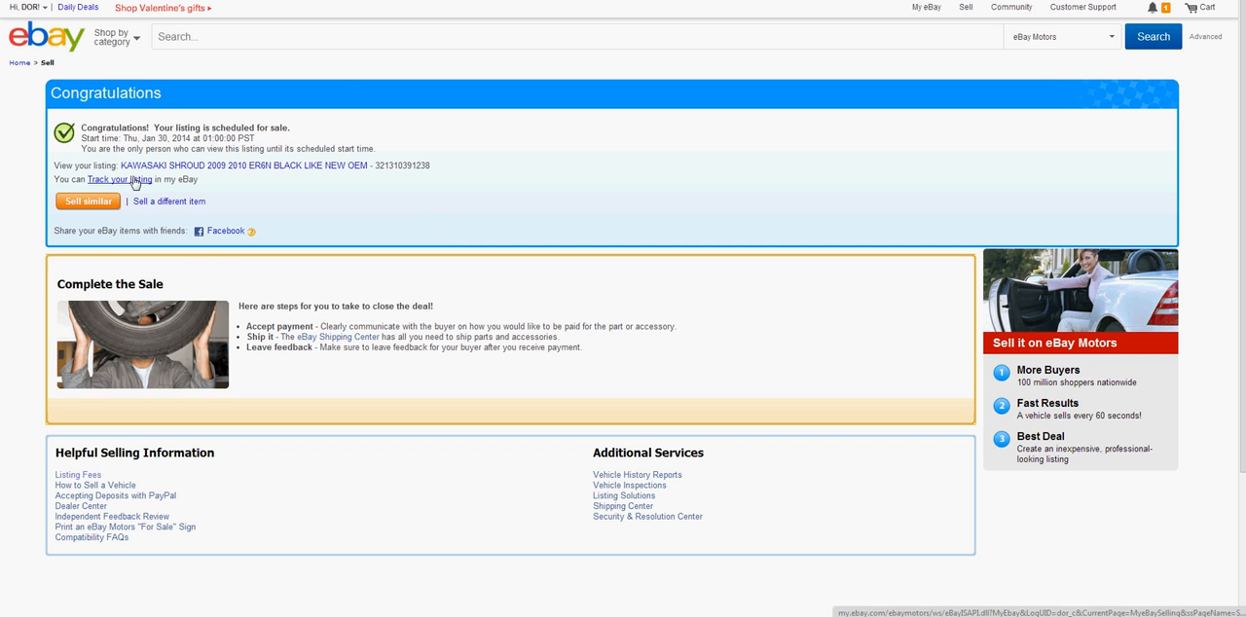
click(362, 616)
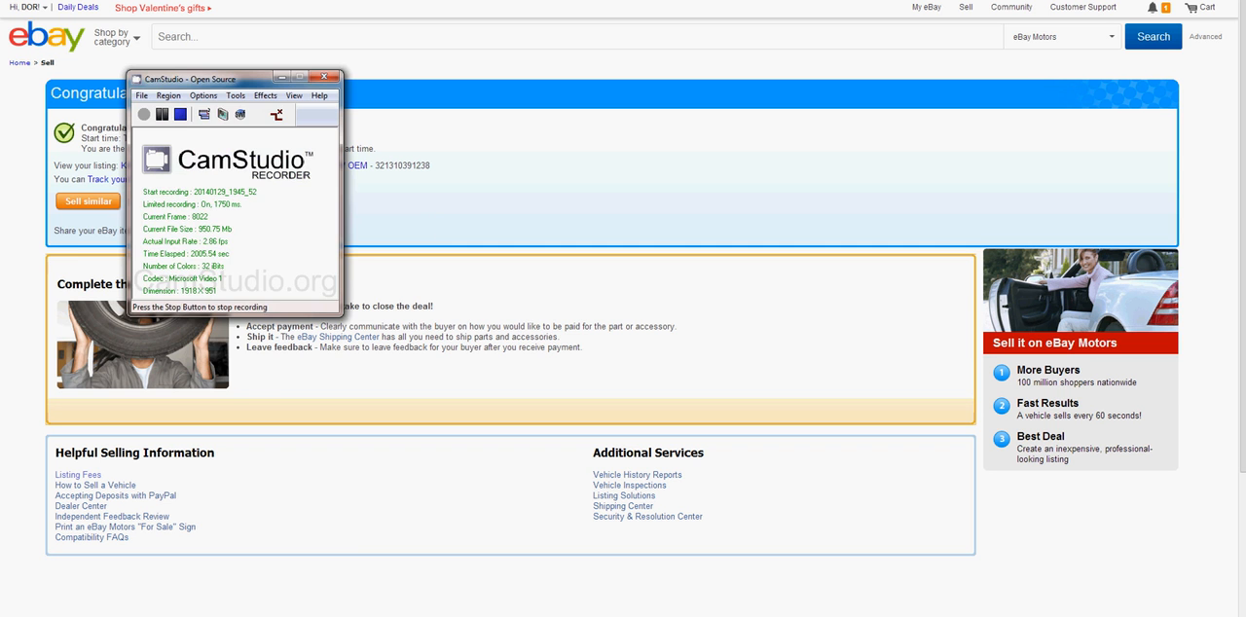